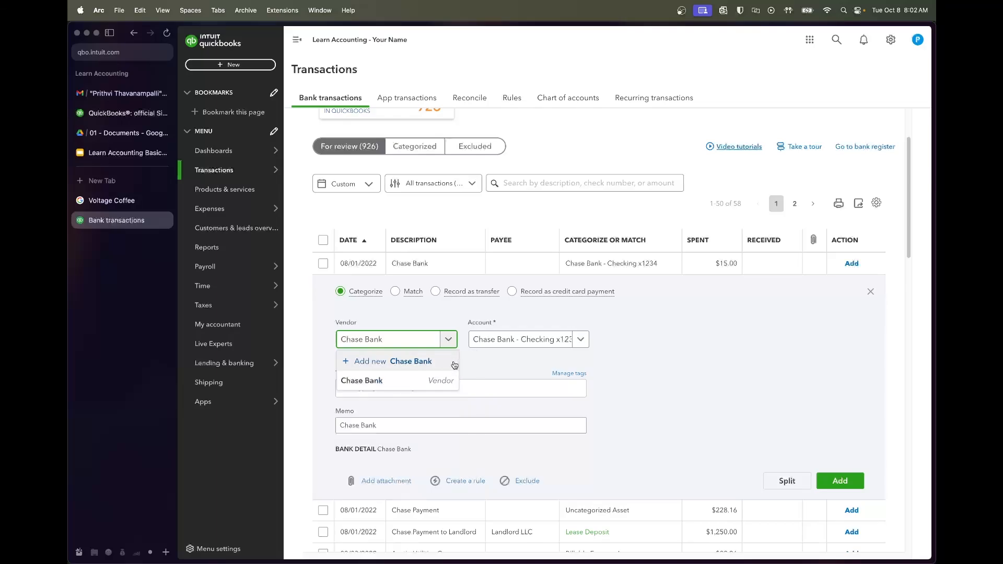
- Categorize the $15.00 Chase Bank transaction with vendor Chase Bank and account Bank & Processor Fees, and add it to the books
click(437, 384)
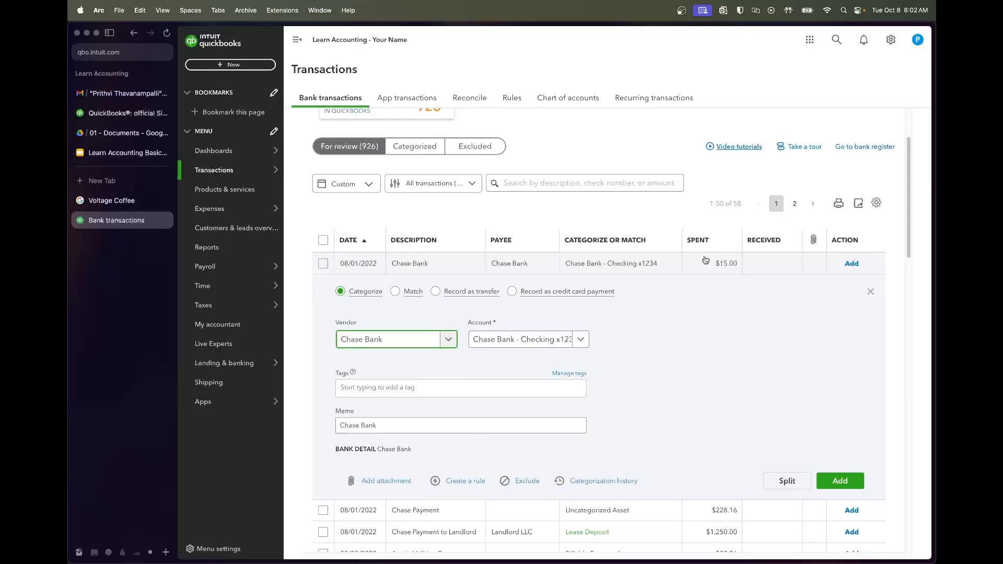
click(589, 347)
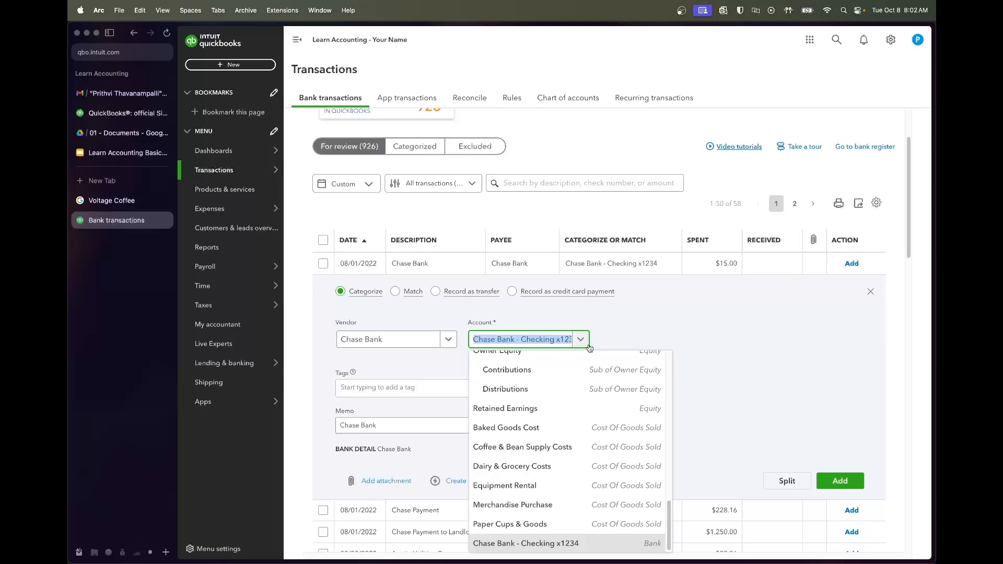
text(bank)
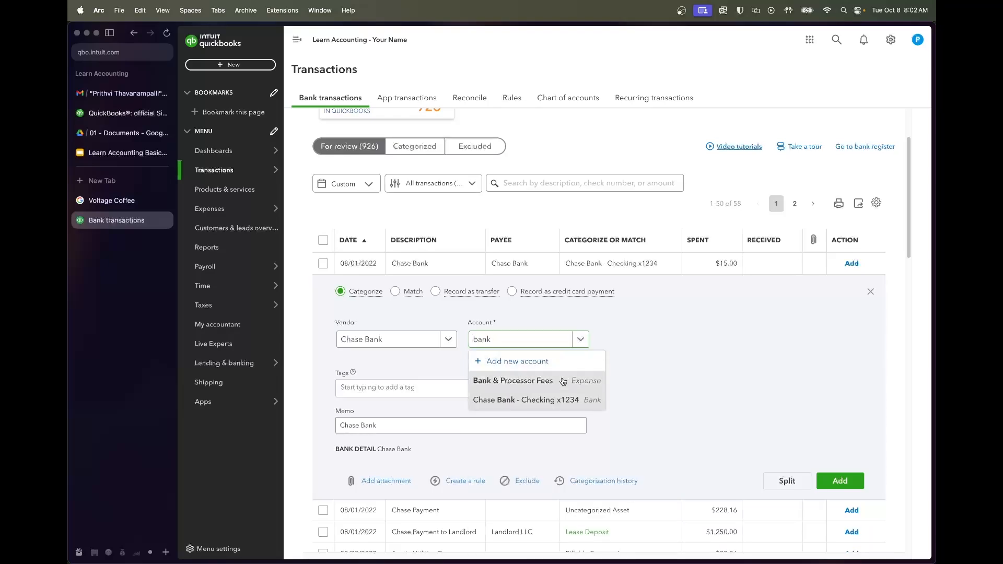
click(563, 382)
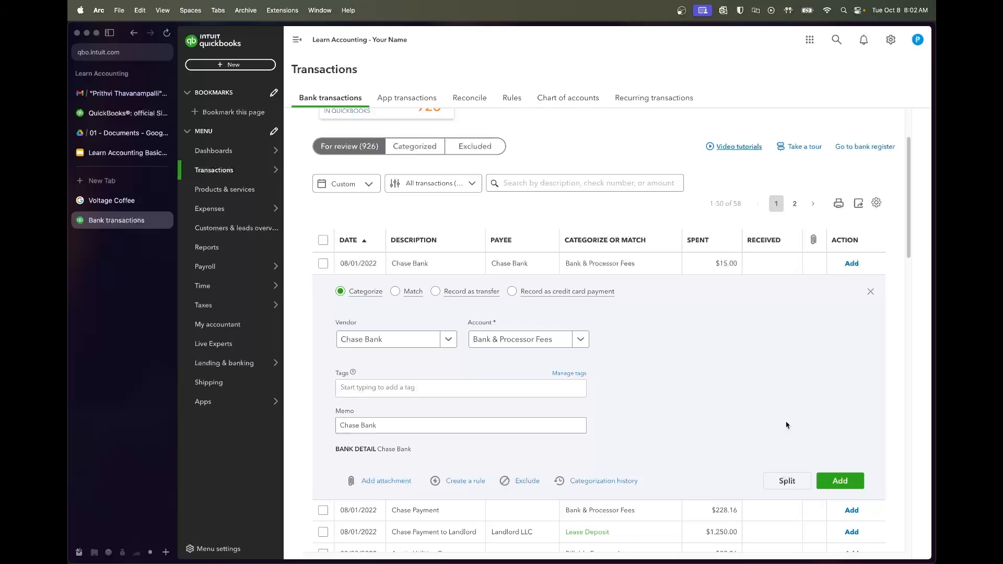
click(838, 476)
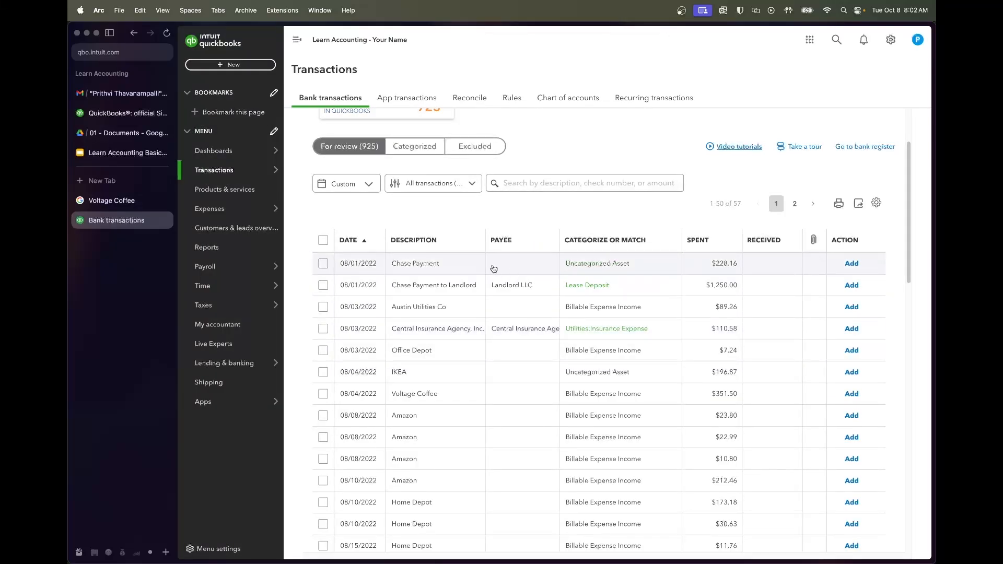
- Check the 08/01/2022 Chase Payment against its payment amount and remaining balance in Chase Loan Amortization Schedule.pdf on Google Drive, leaving the transaction unrecorded
click(500, 271)
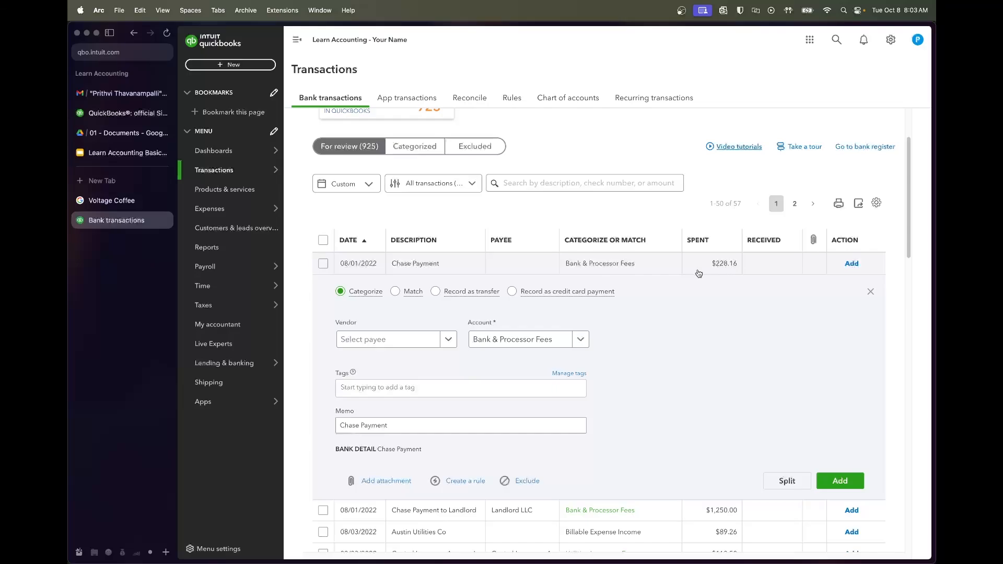
click(125, 133)
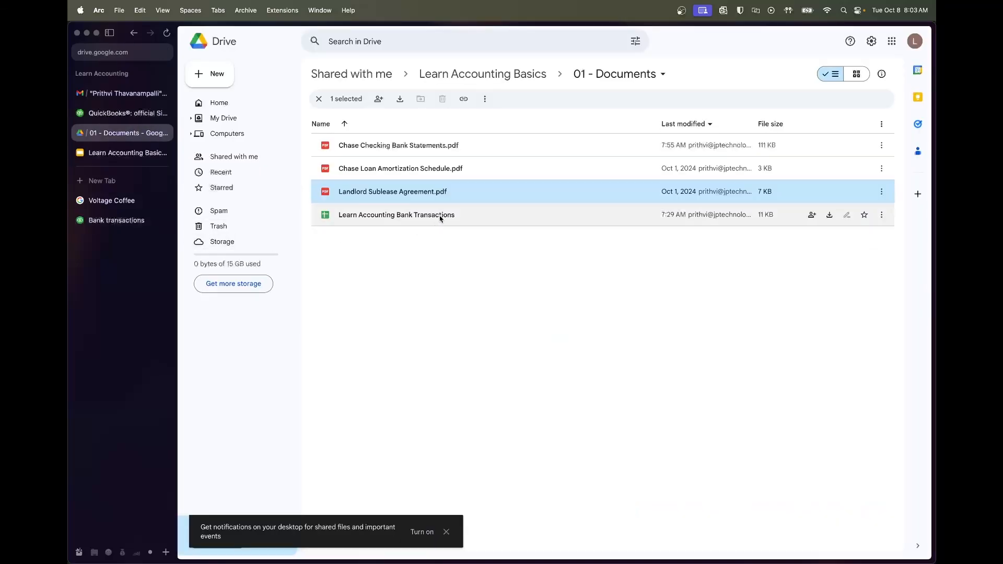
double_click(425, 172)
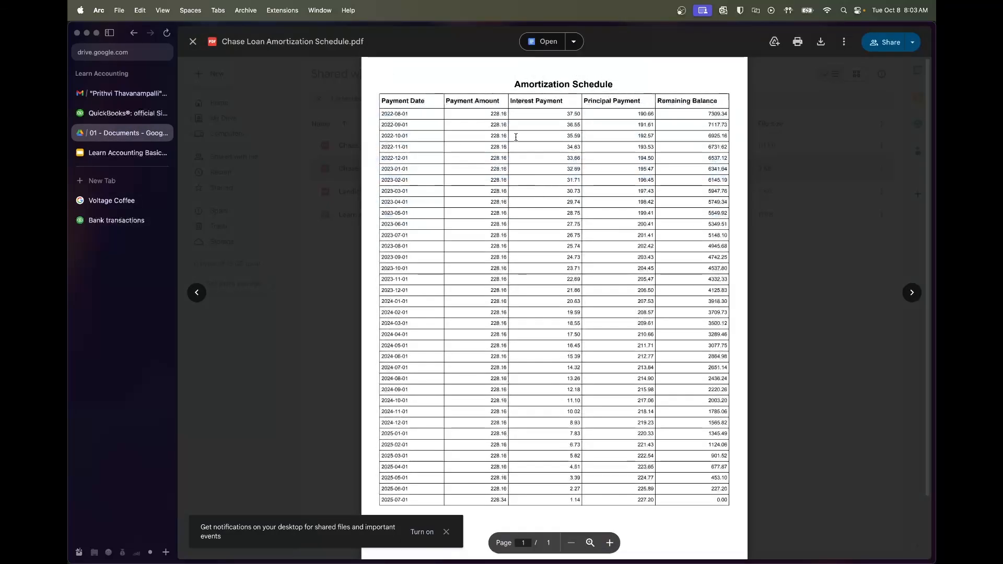
double_click(501, 114)
scroll(457, 172, down, 3)
scroll(455, 180, up, 3)
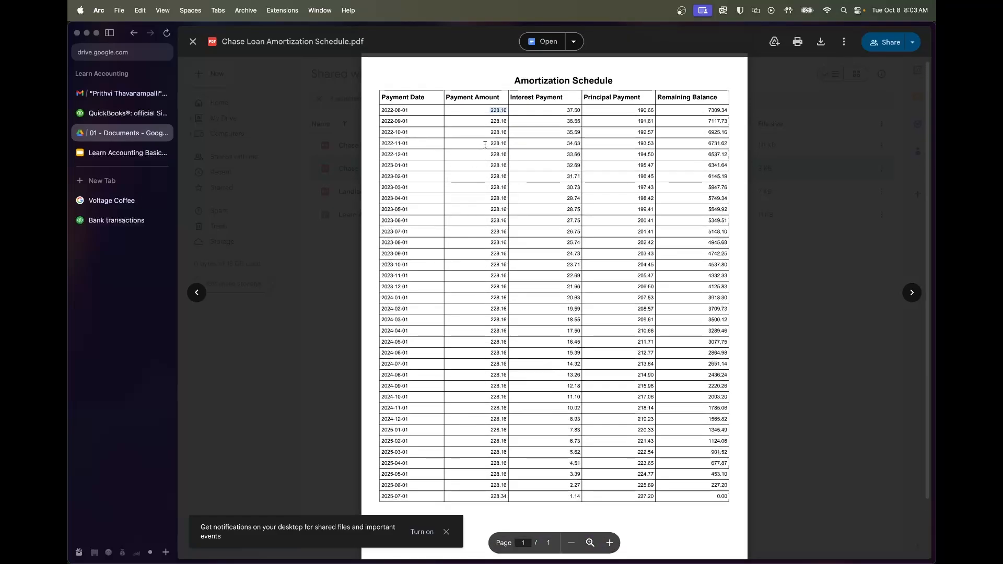
double_click(494, 110)
click(726, 111)
click(116, 220)
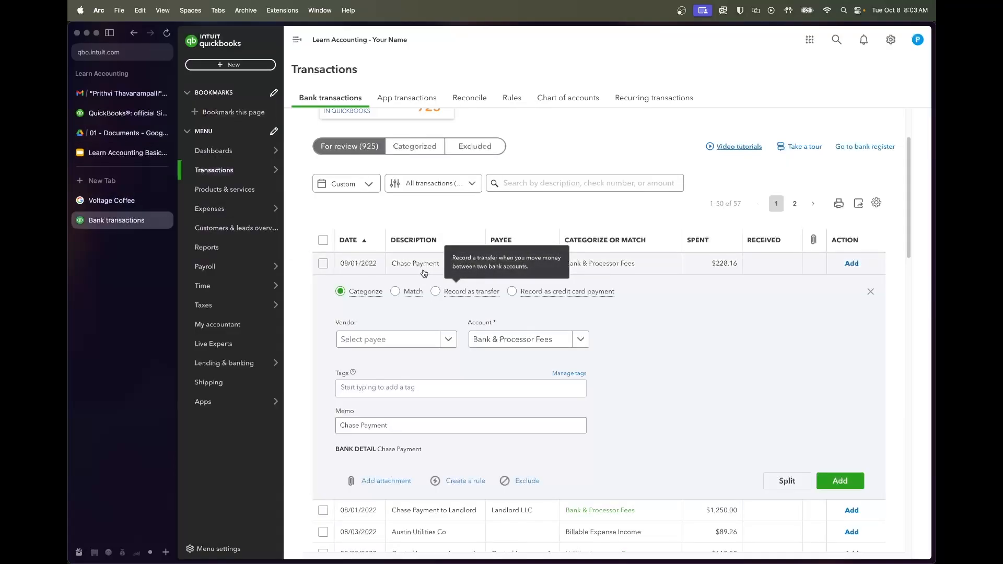
click(458, 271)
- Categorize the Chase Payment to Landlord transaction under Lease Expenses:Rent and add it to the books
scroll(459, 266, down, 1)
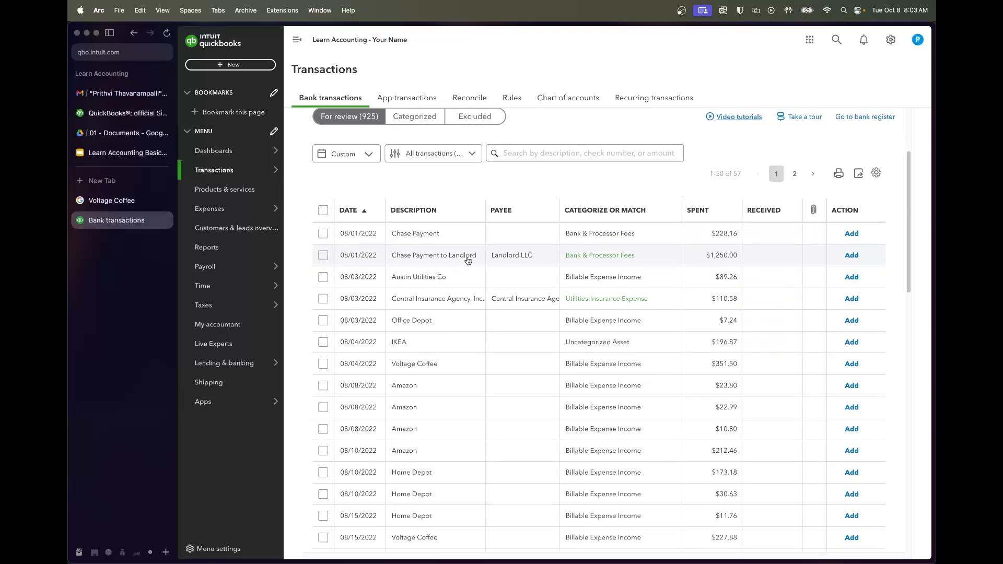
click(465, 257)
scroll(479, 336, down, 1)
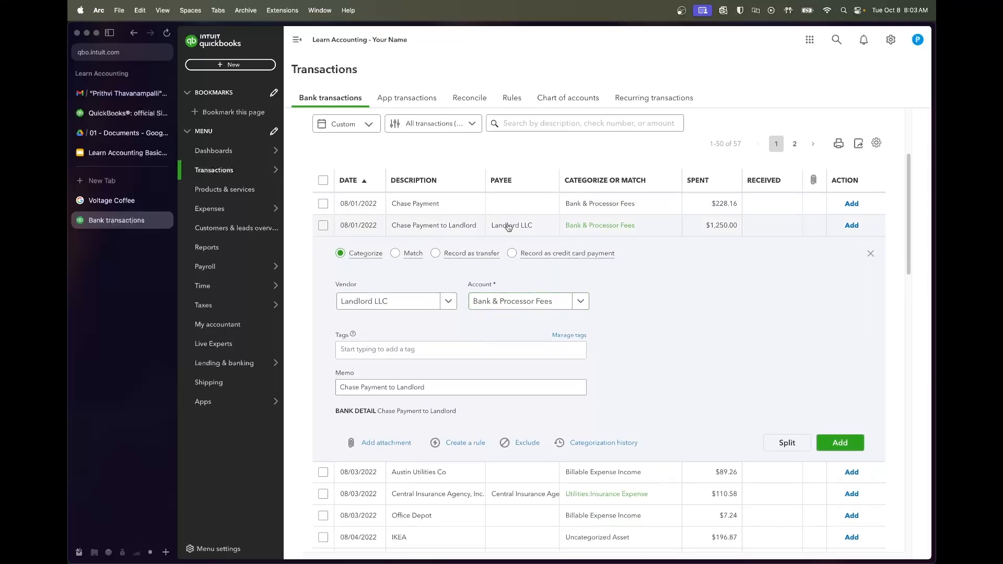
click(505, 301)
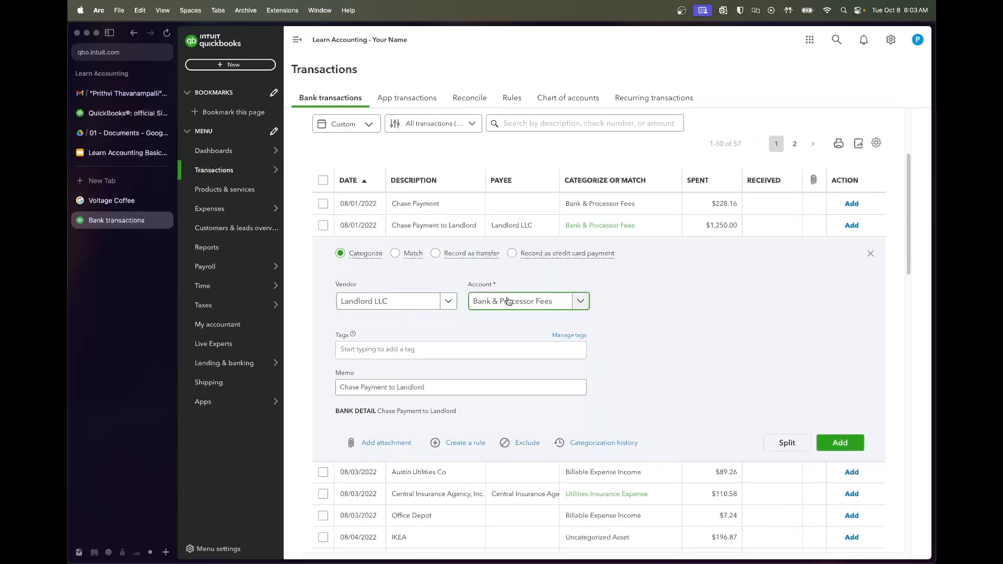
text(rent)
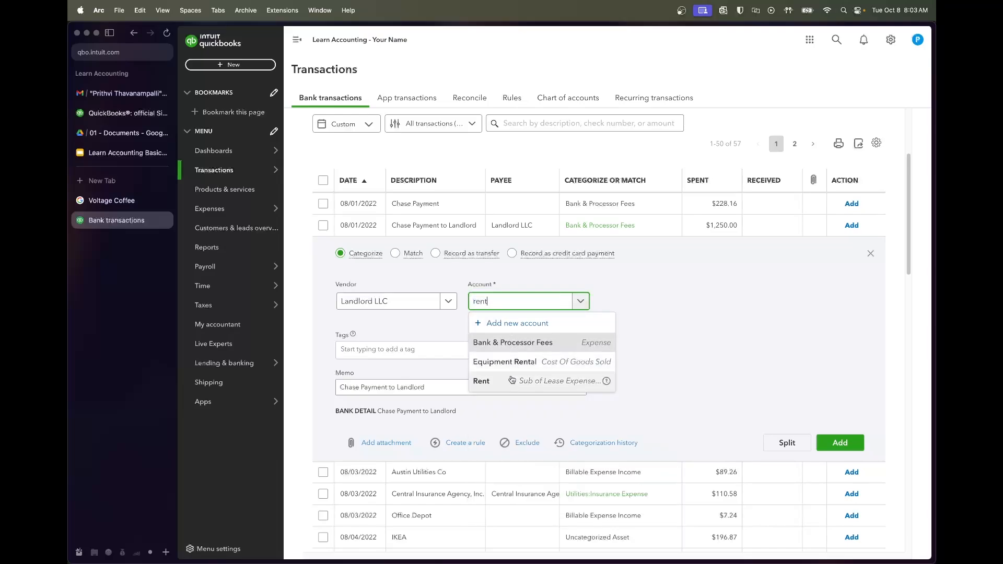
click(512, 381)
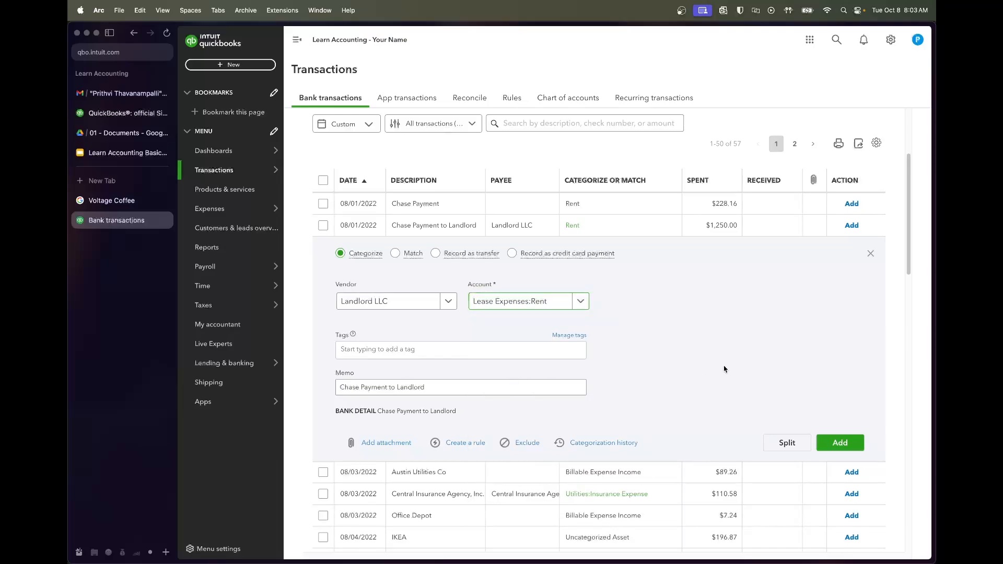
click(832, 439)
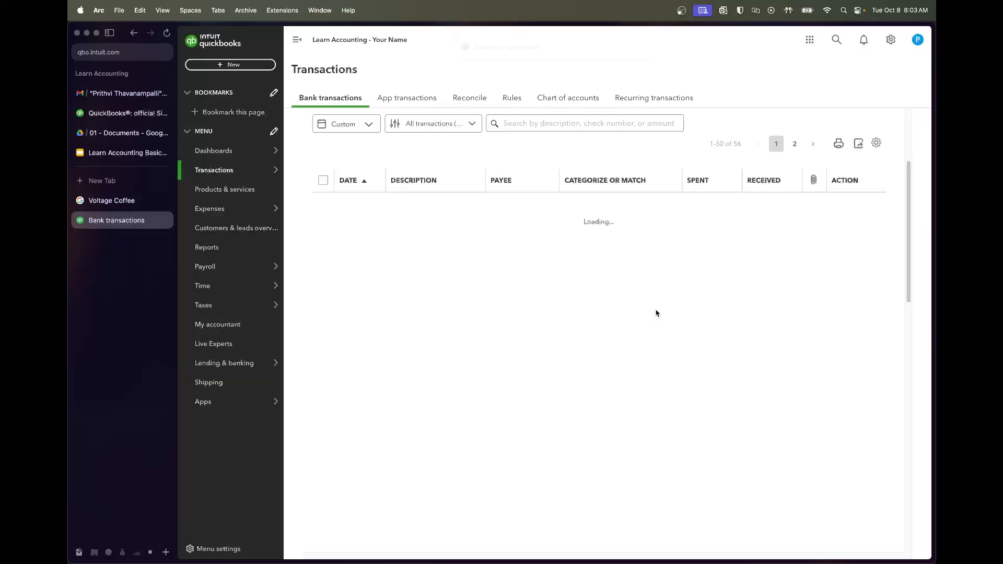
- Assign the vendor Austin Utilities to the 08/03/2022 Austin Utilities Co transaction and add it with its suggested account
click(465, 226)
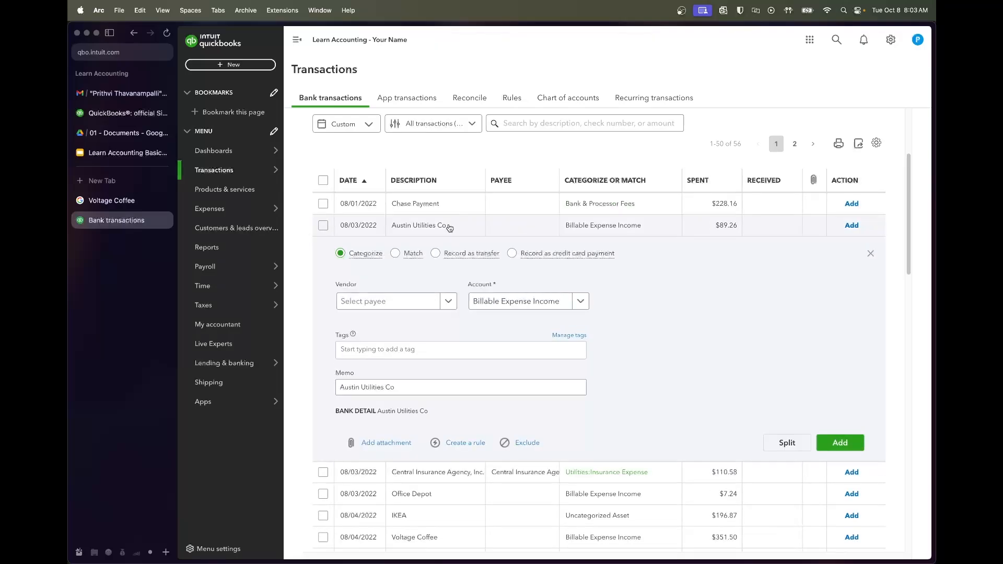
click(397, 299)
text(Austin)
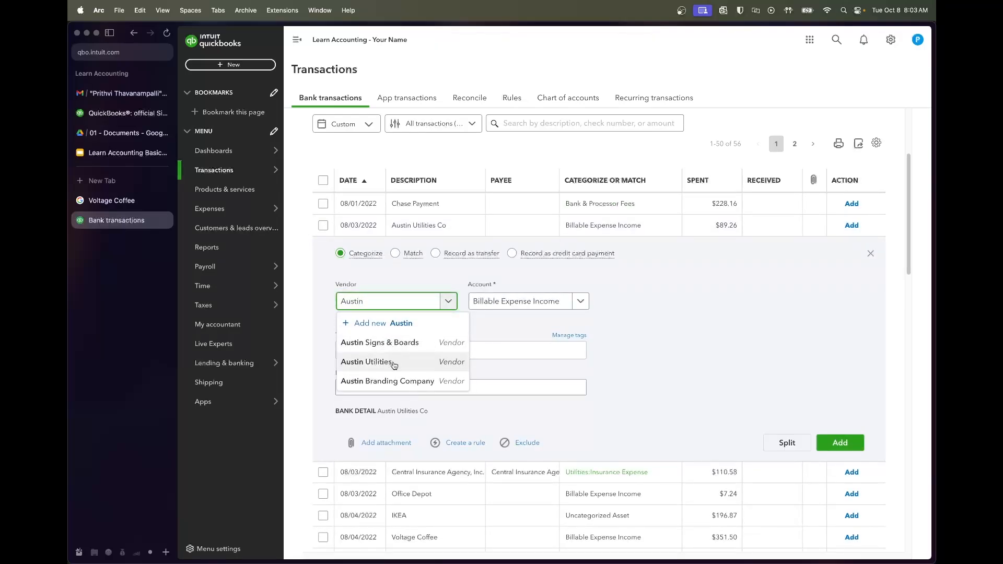
click(394, 363)
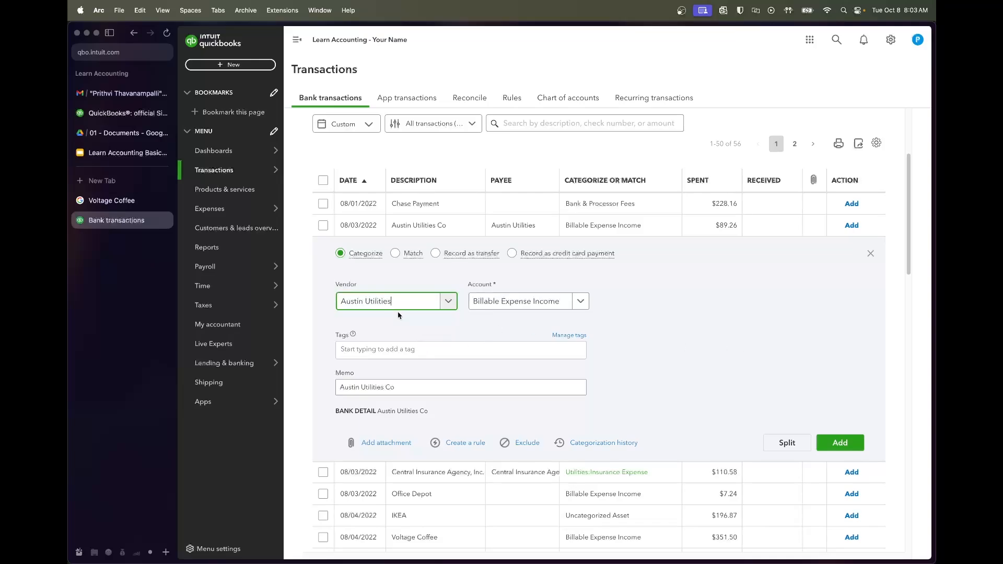
click(836, 442)
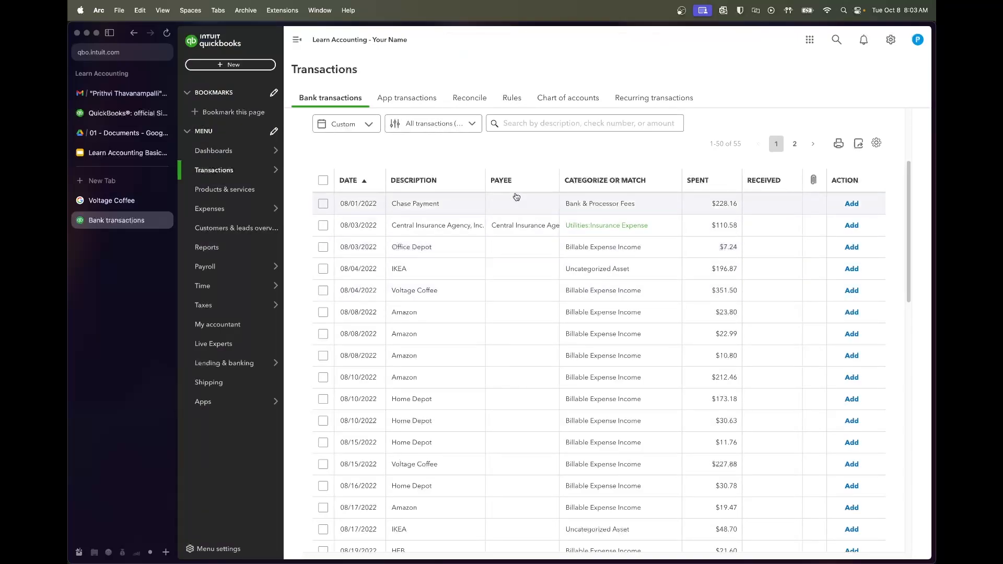
- Sort the categorized transactions by date, oldest first, and adjust the column widths so the full category names fit
scroll(516, 197, up, 1)
scroll(516, 198, up, 3)
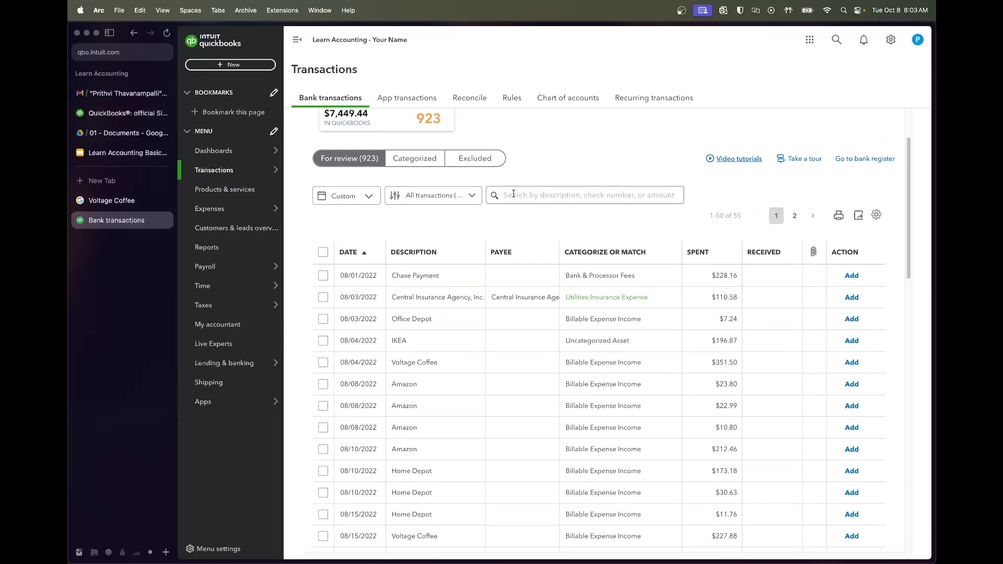
click(417, 157)
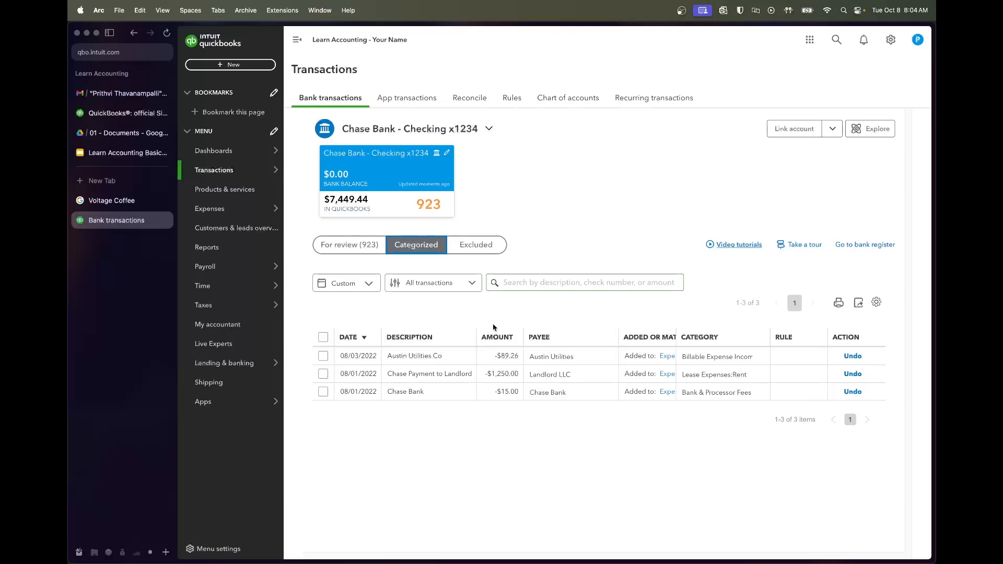
click(326, 355)
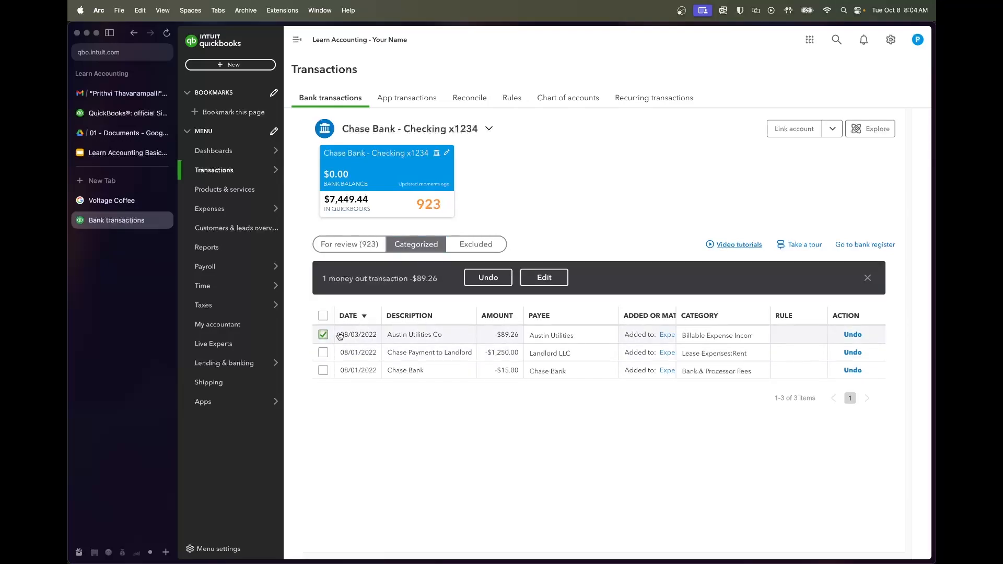
click(323, 335)
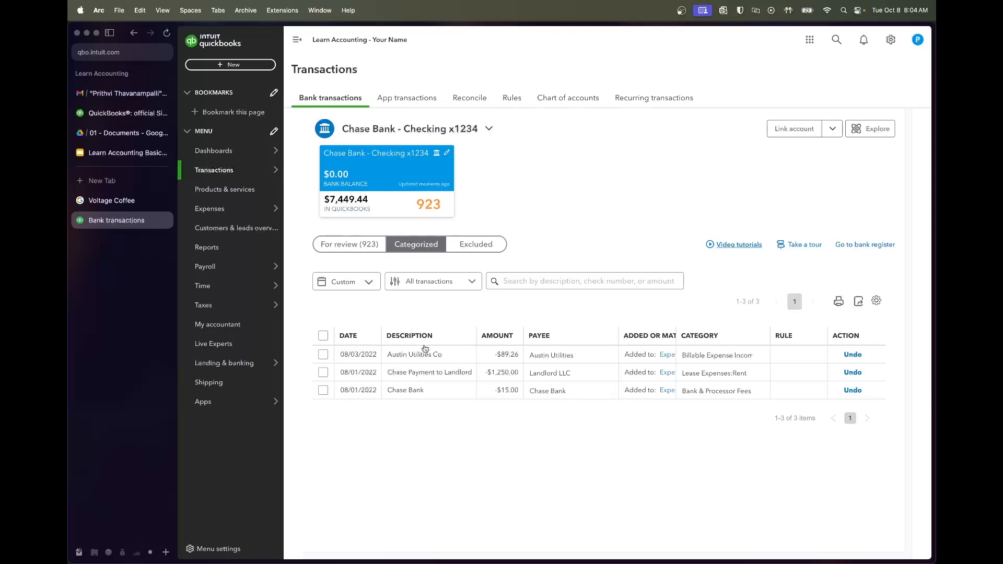
click(364, 339)
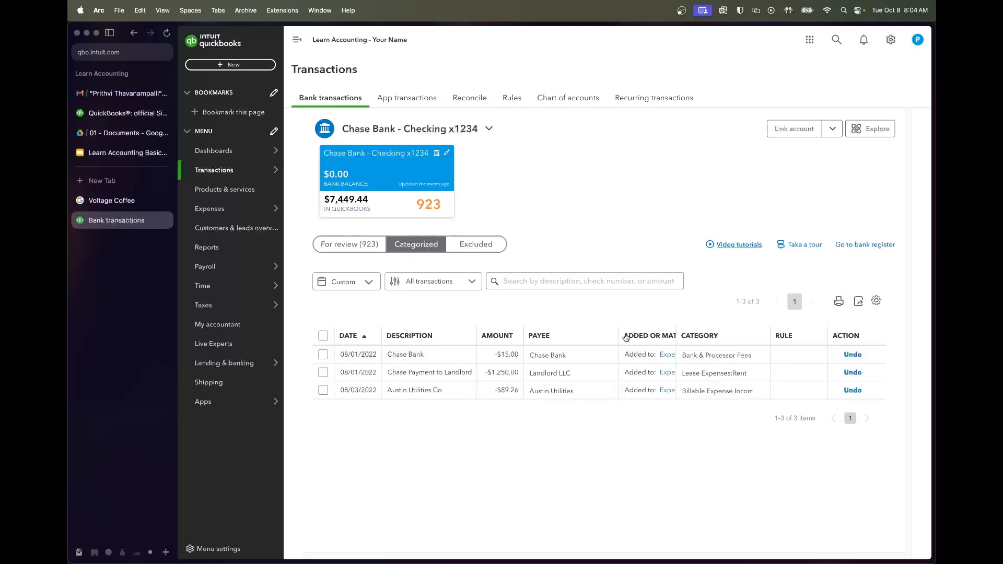
drag(617, 332, 597, 333)
mouse_move(659, 333)
mouse_down()
mouse_move(742, 334)
mouse_move(648, 334)
mouse_up()
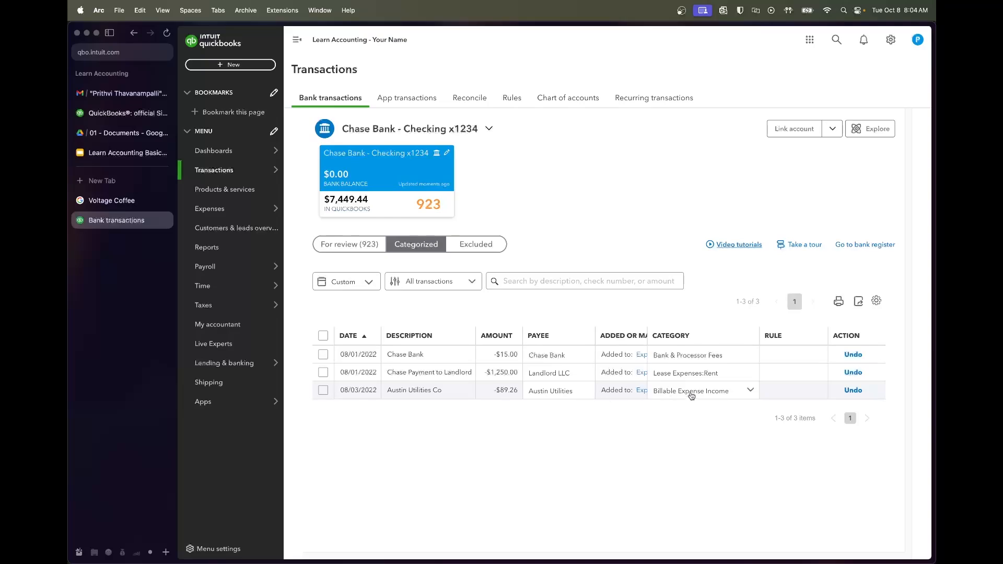
- Undo the categorized 08/03/2022 Austin Utilities Co transaction and return to the transactions for review
click(323, 391)
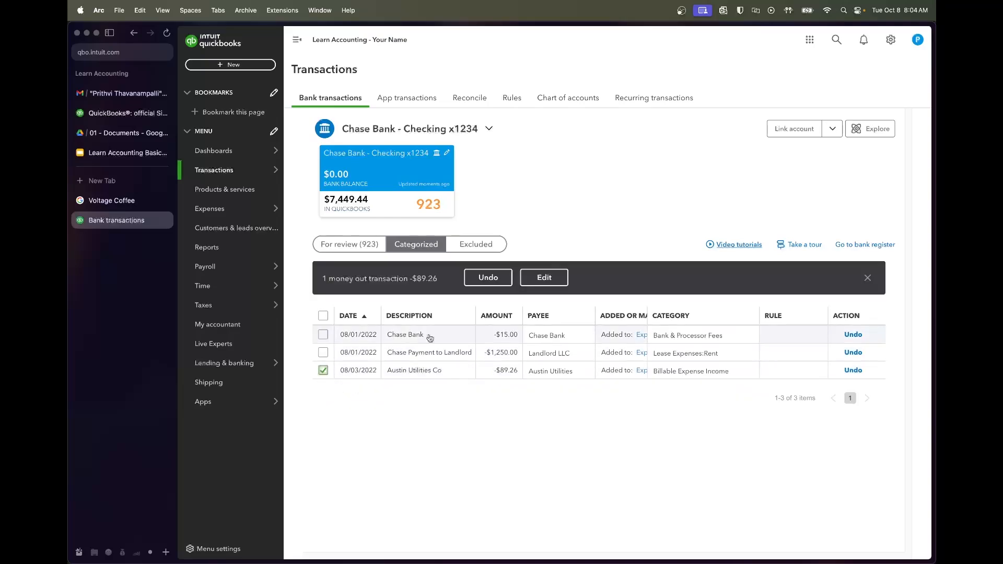
click(497, 281)
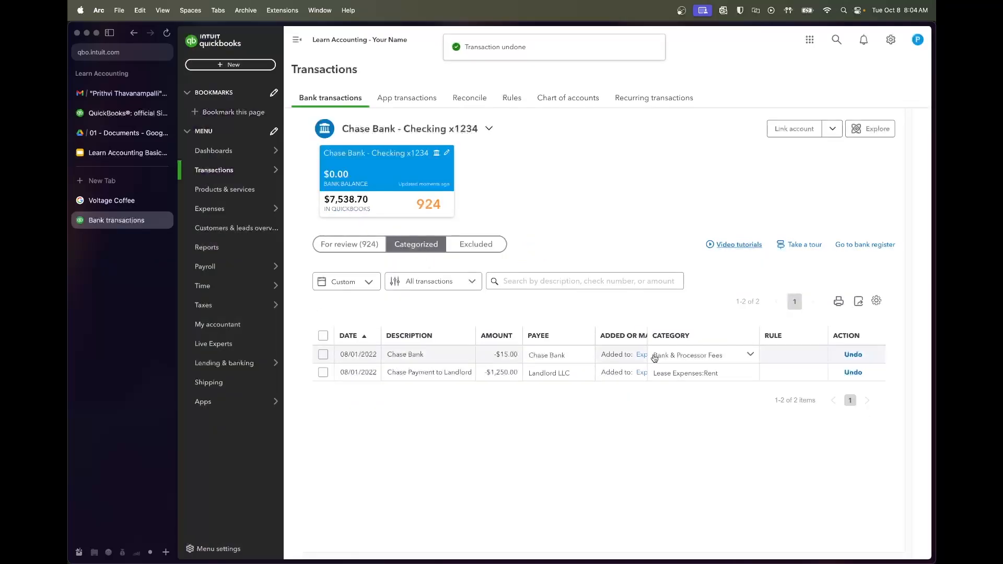
click(330, 239)
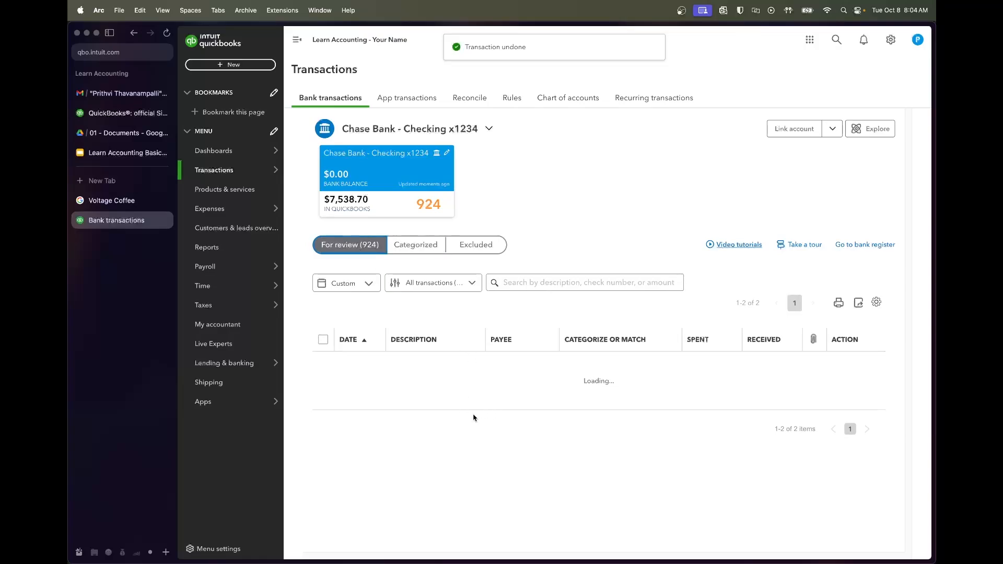
- Categorize the Austin Utilities Co transaction with vendor Austin Utilities and account Utilities:Water & Electricity Expense, and add it to the books
scroll(474, 418, down, 2)
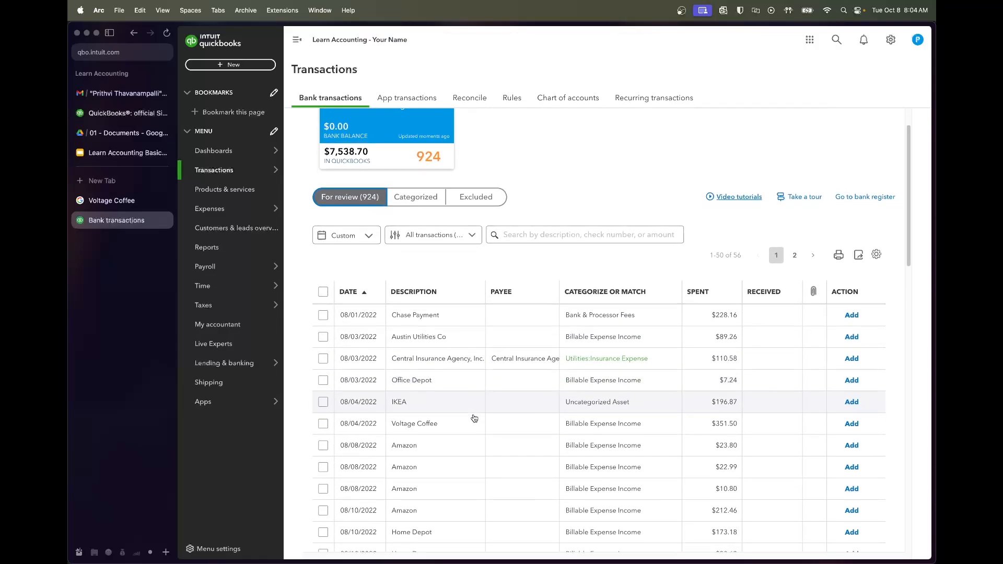
click(465, 337)
scroll(465, 337, down, 2)
click(389, 334)
text(Austi)
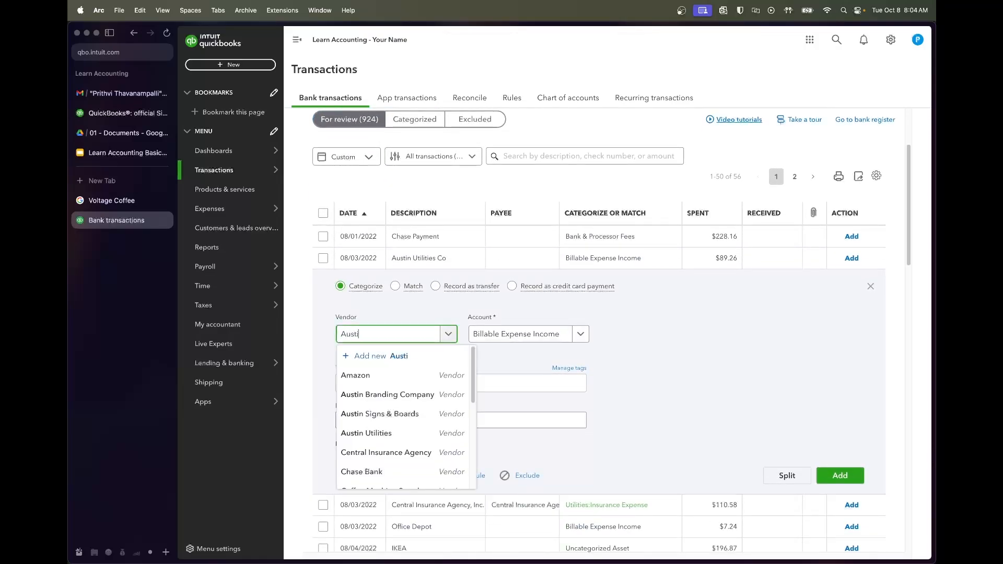
text(n Utilities)
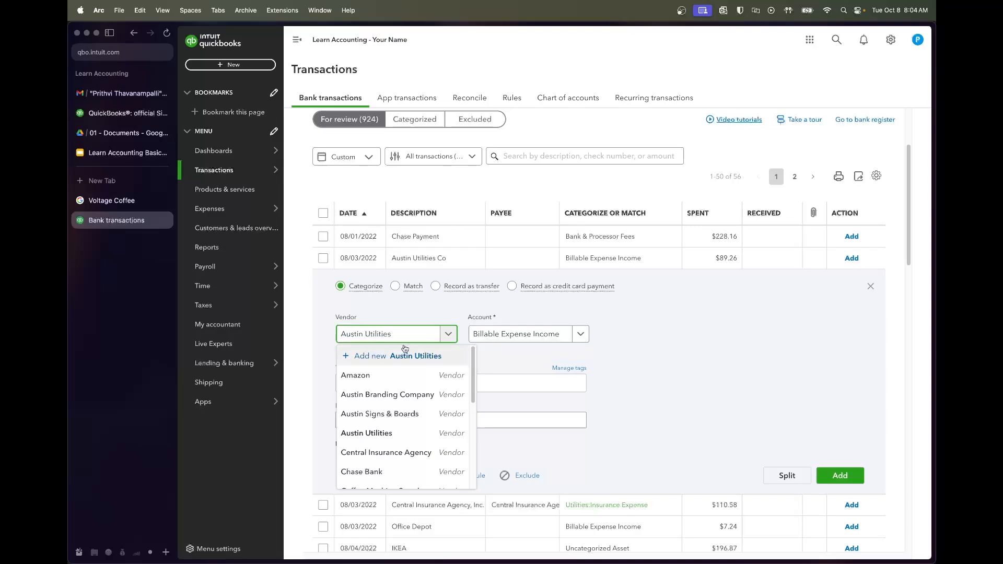
click(365, 375)
click(523, 334)
text(utilities)
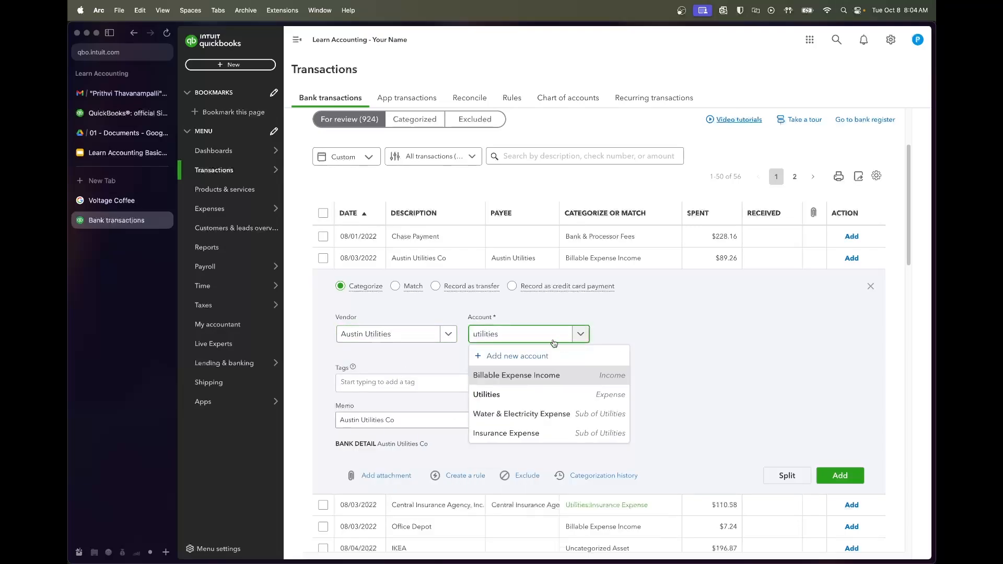
click(543, 417)
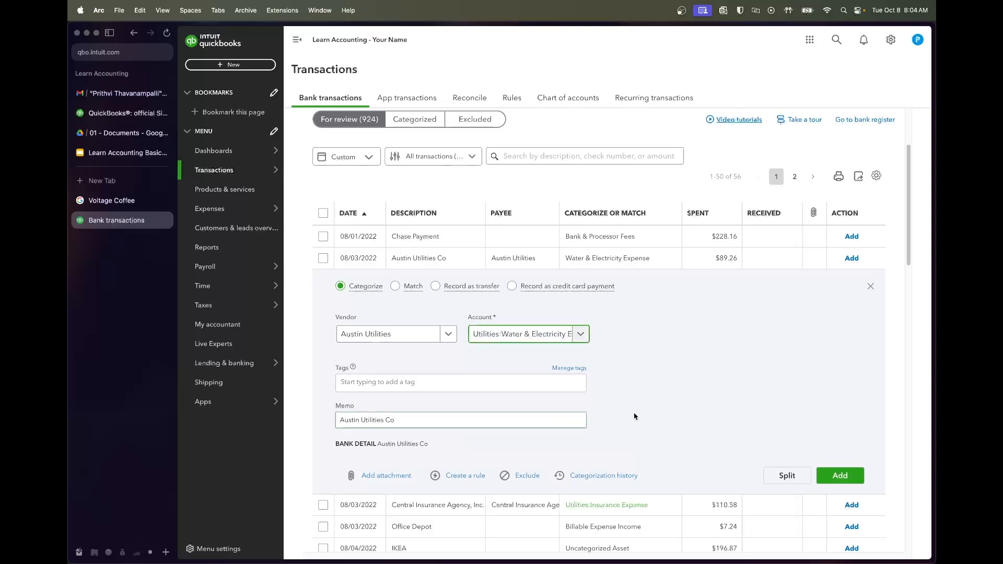
click(838, 476)
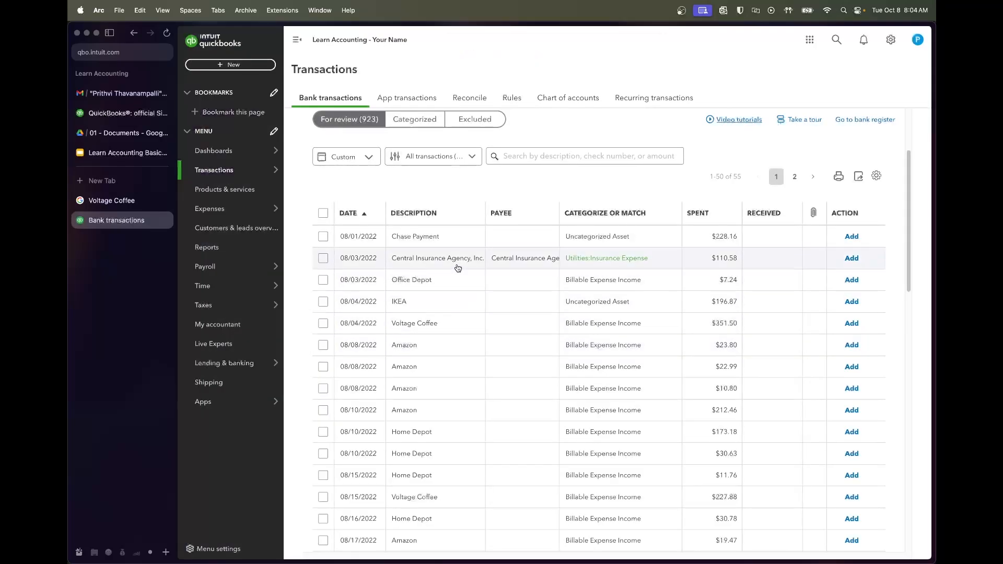
- Categorize the 08/03/2022 Central Insurance Agency transaction with vendor Central Insurance Agency and account Utilities:Insurance Expense, and add it to the books
click(458, 268)
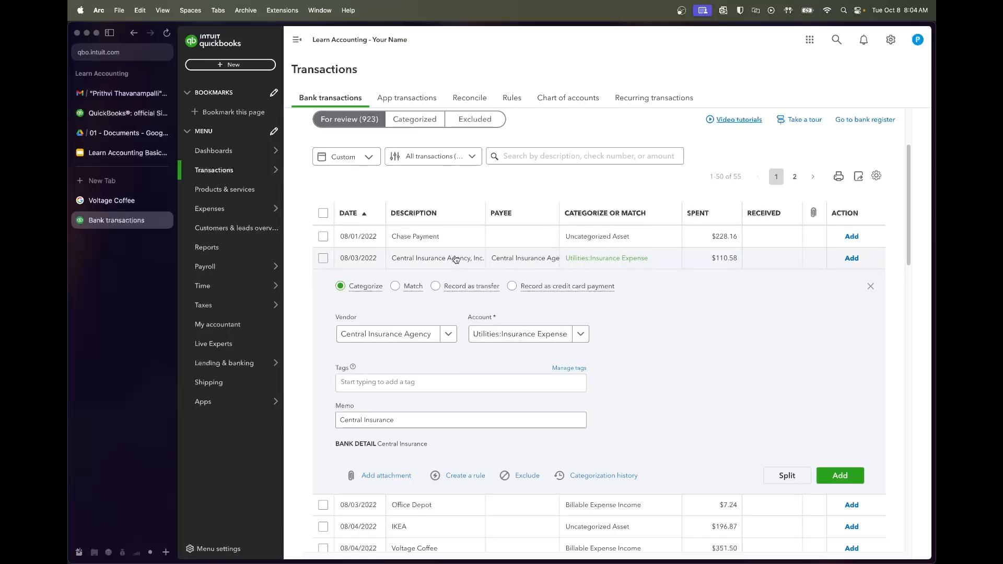
click(386, 339)
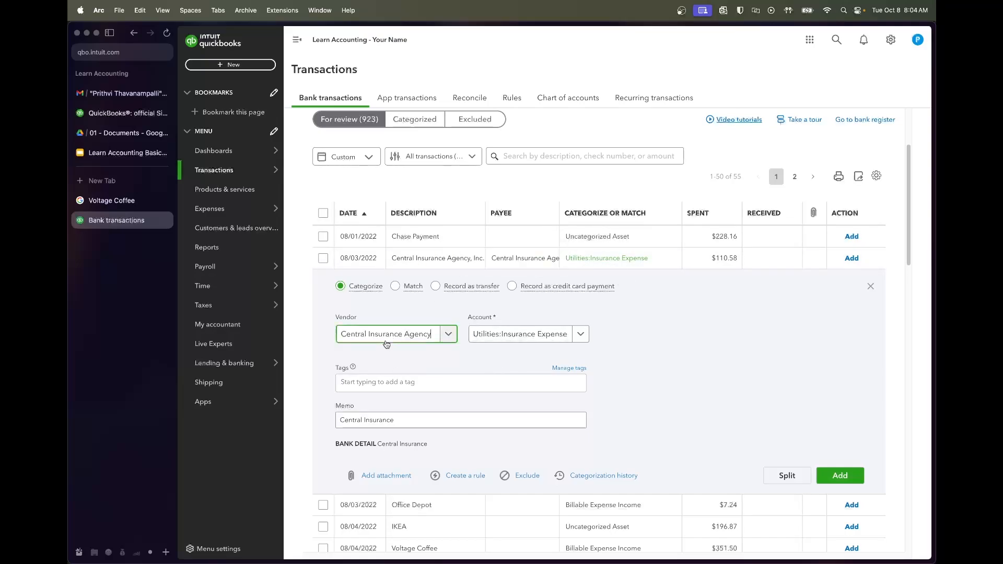
click(410, 453)
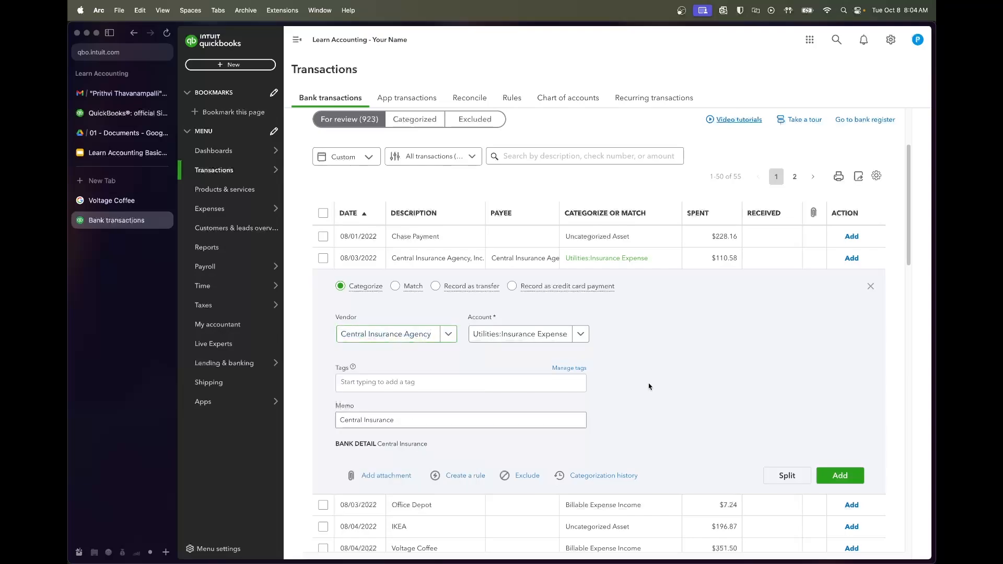
click(580, 344)
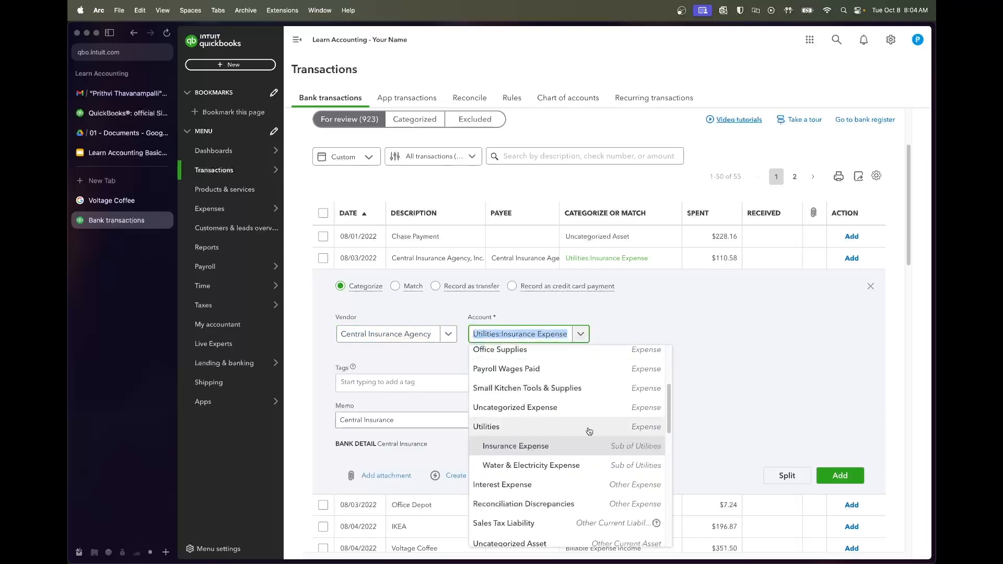
click(589, 444)
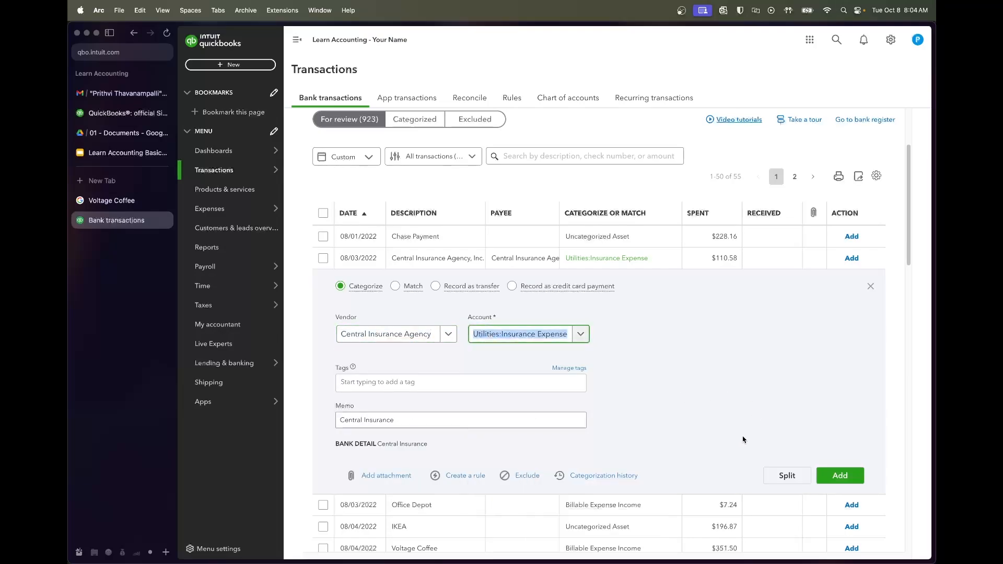
click(857, 472)
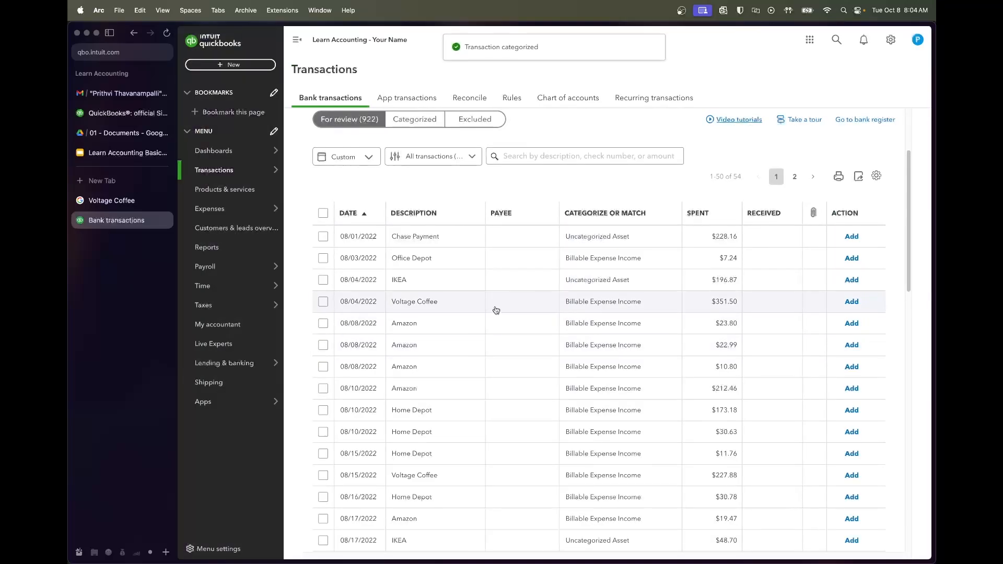
- Categorize the 08/03/2022 Office Depot transaction with vendor Office Depot and account Office Supplies, and add it to the books
click(463, 258)
click(407, 334)
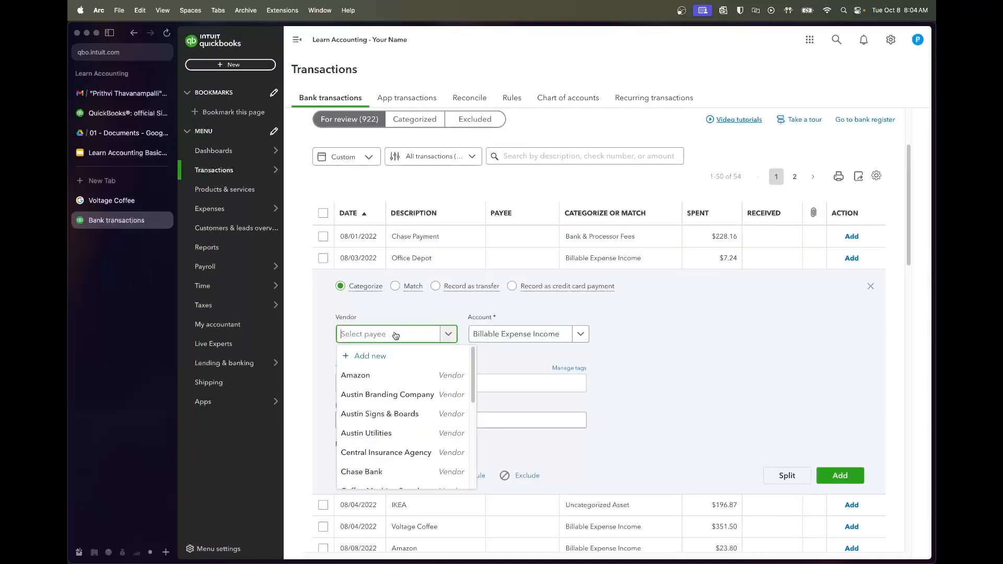
text(Office Depot)
key(Return)
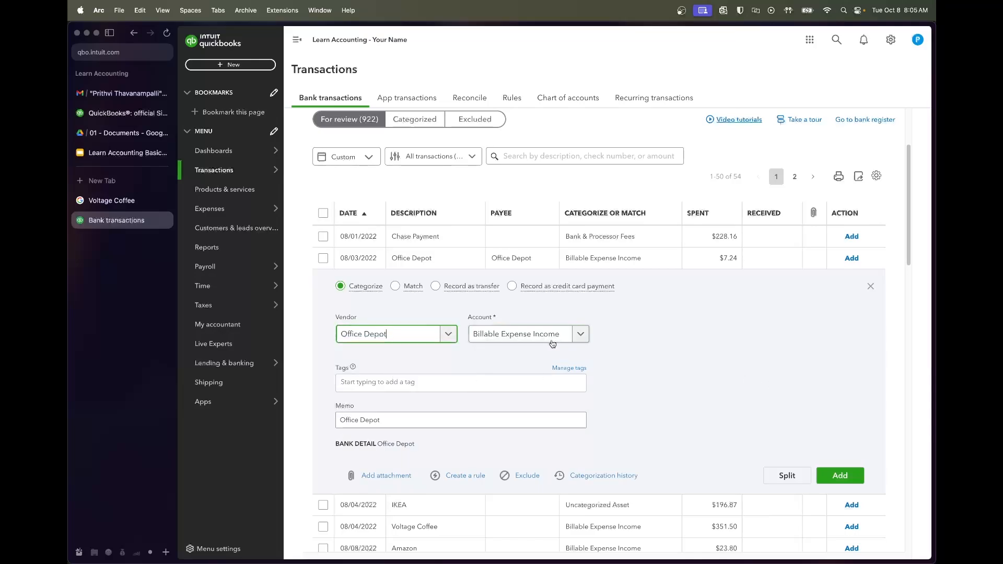
click(582, 338)
text(office supplies)
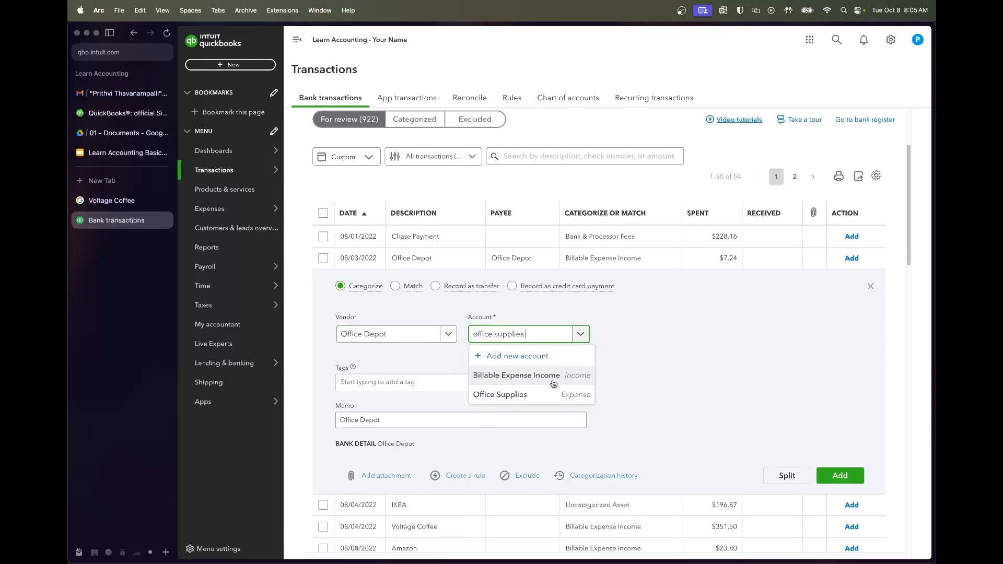
click(553, 394)
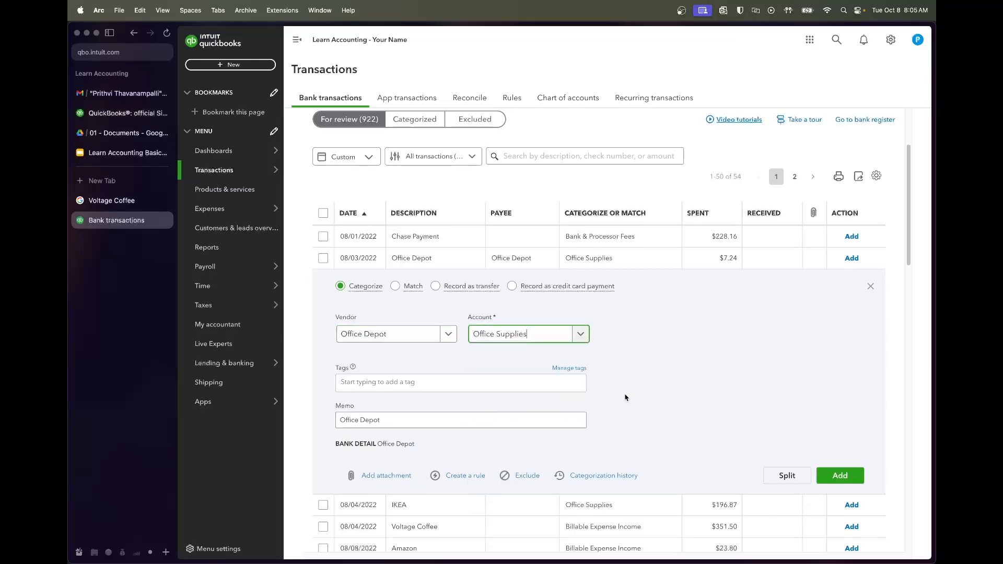
click(853, 476)
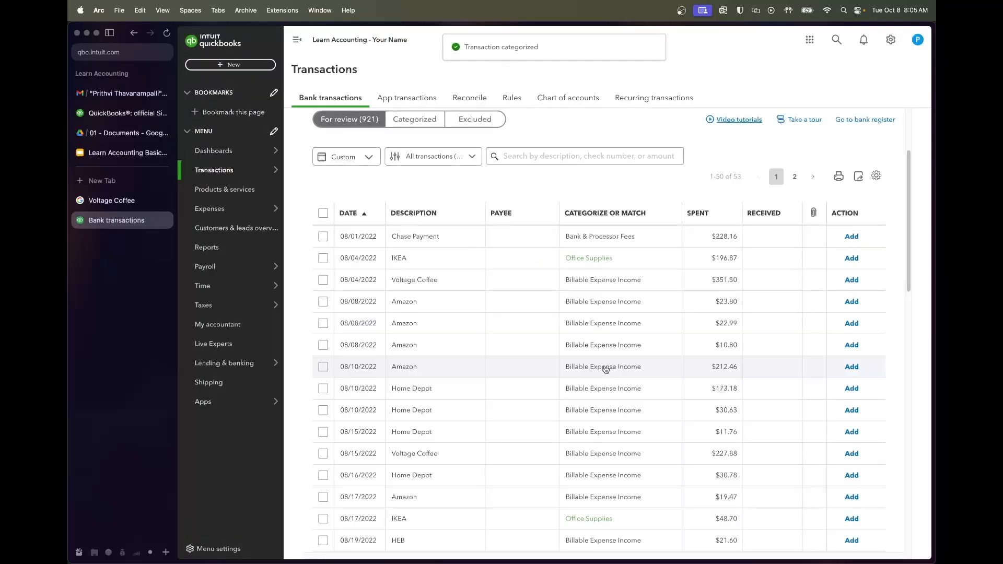
- Open the 08/04/2022 IKEA transaction for categorization and assign the vendor IKEA
click(555, 256)
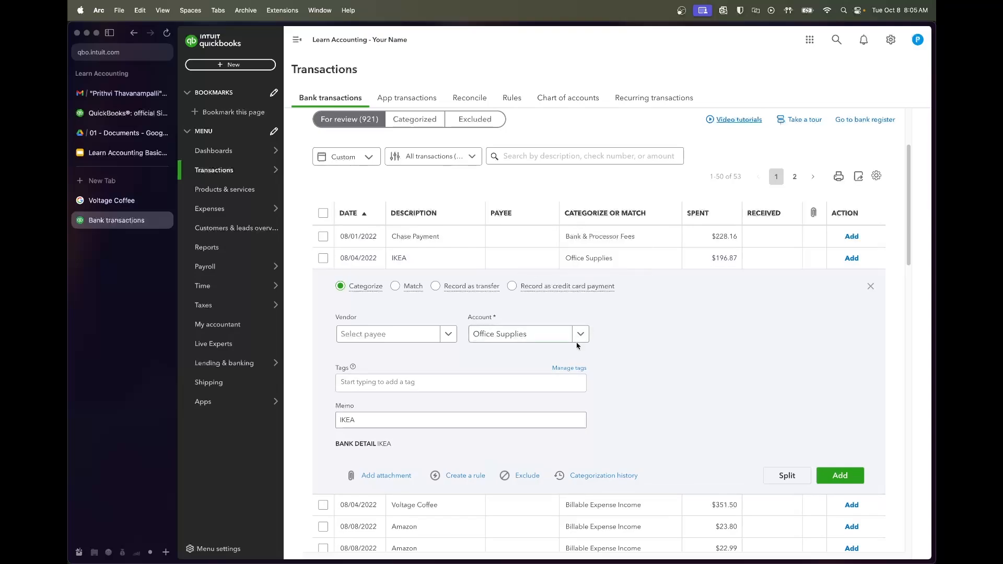
click(581, 337)
click(582, 340)
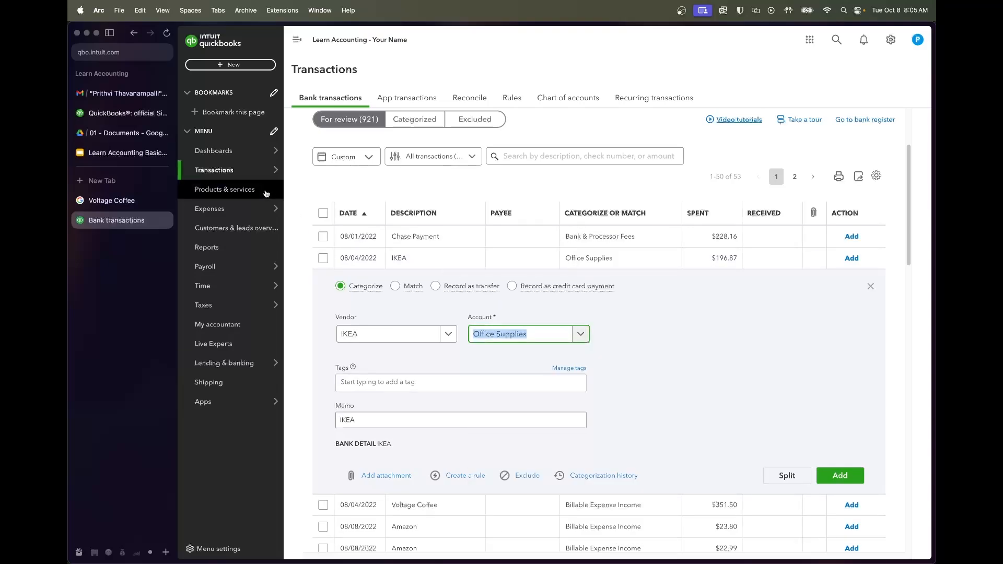
- Review the chart of accounts table and the Ch 3 and Ch 4 outlines in the Learn Accounting Basics Syllabus slides
click(127, 152)
click(231, 359)
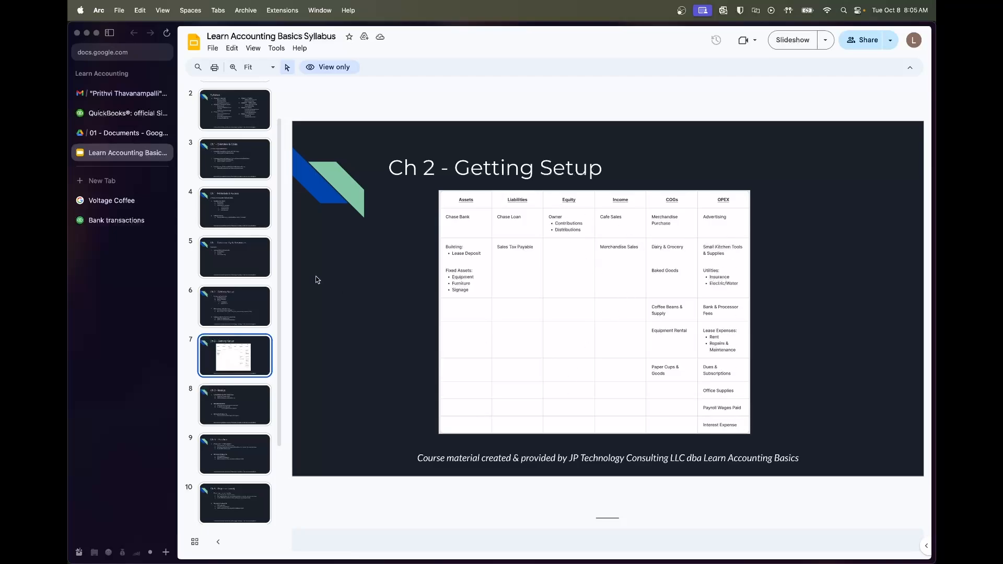
click(217, 419)
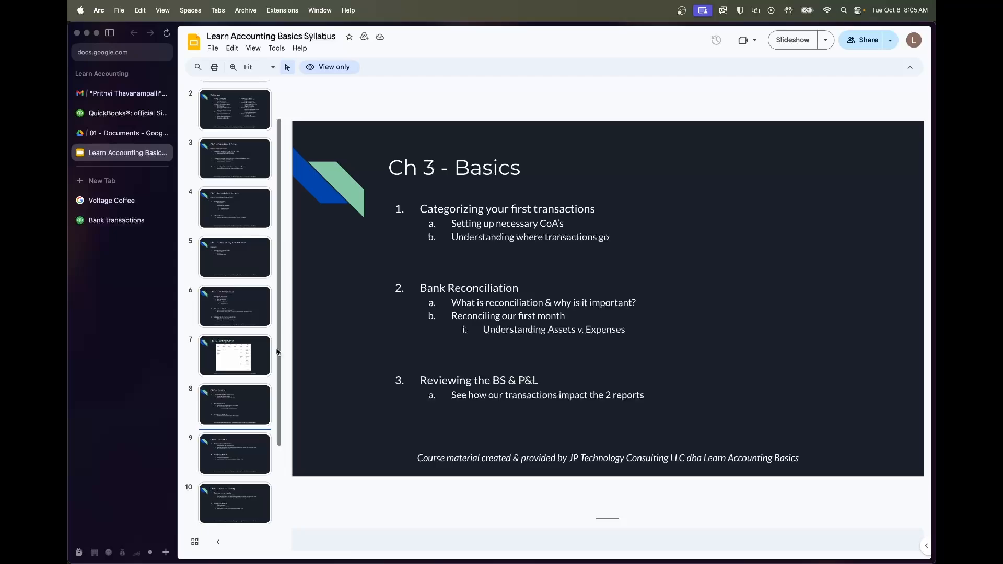
key(Down)
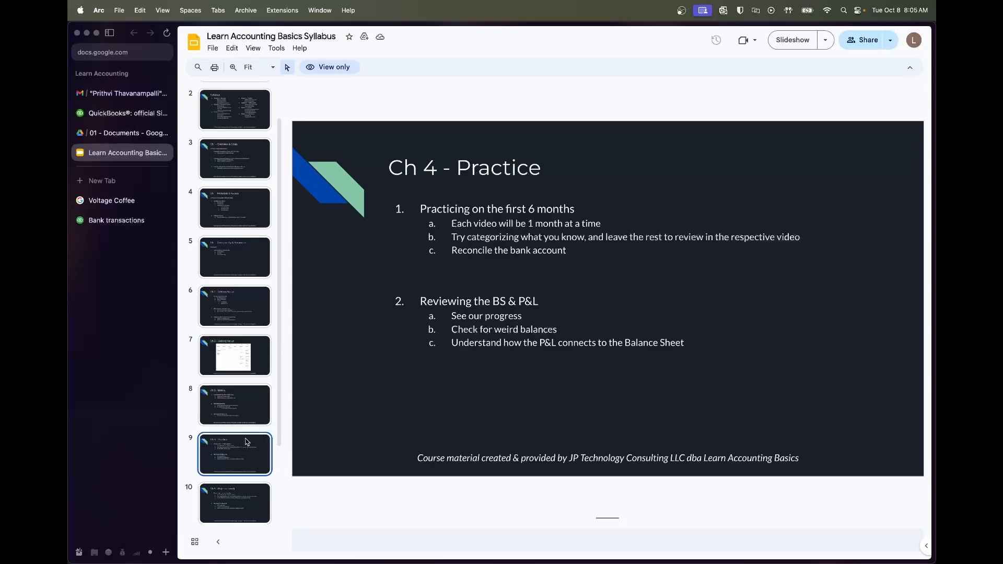
- Return to the bank transactions, set the 08/04/2022 IKEA transaction's account to Office Supplies, and add it to the books
click(103, 221)
key(BackSpace)
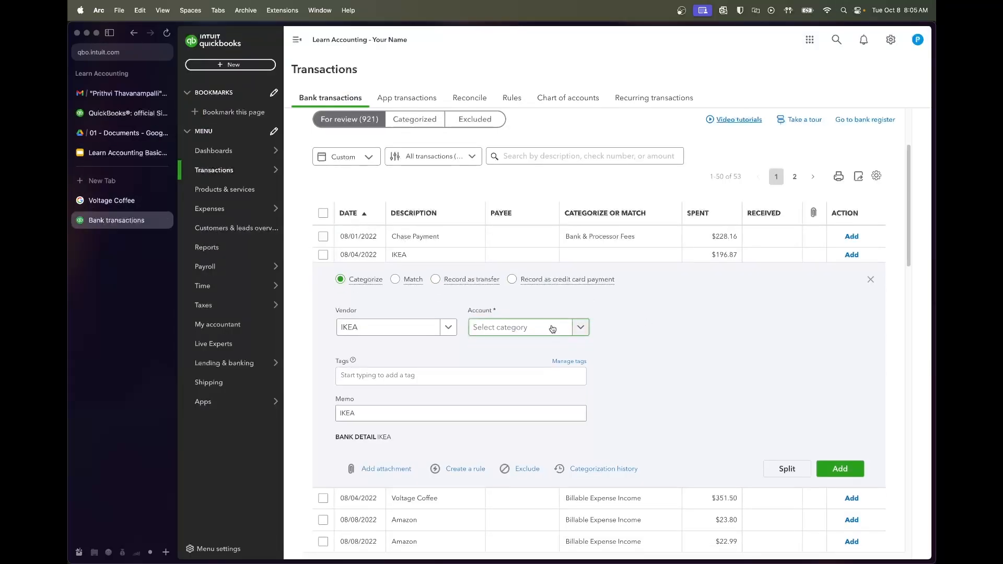
click(533, 329)
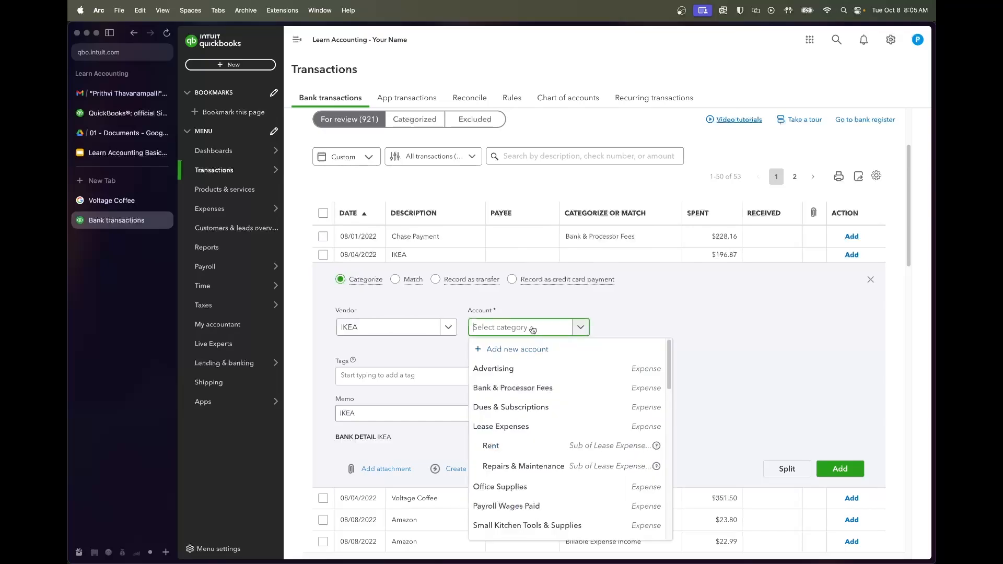
text(office suppkllie)
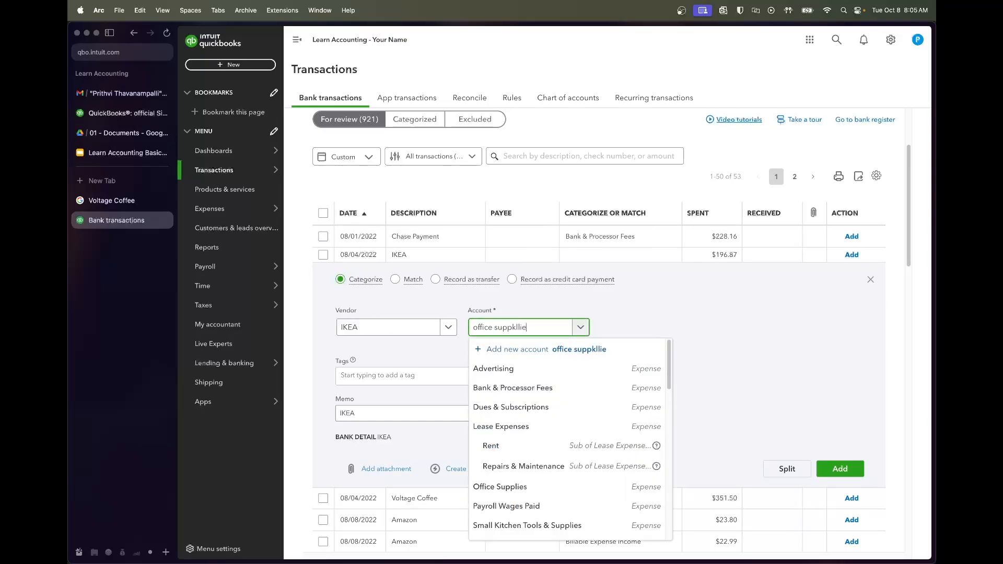
key(BackSpace)
key(BackSpace)
key(BackSpace)
key(BackSpace)
key(BackSpace)
text(lies)
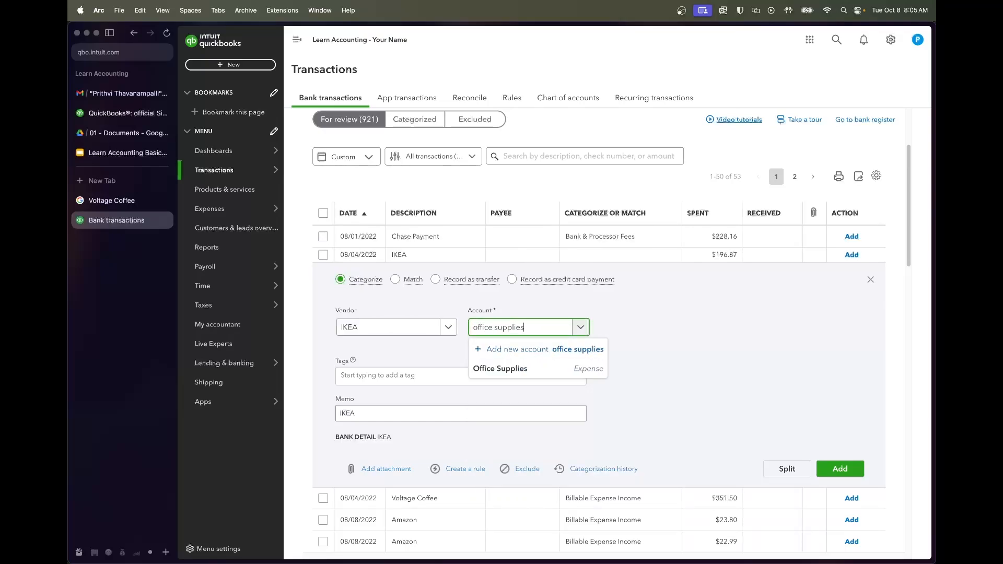
click(523, 370)
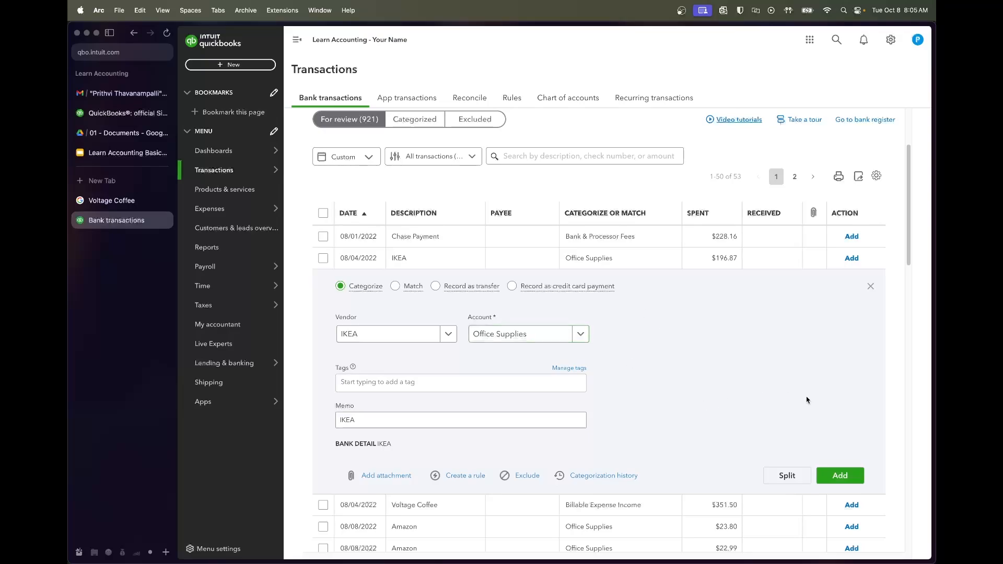
click(840, 475)
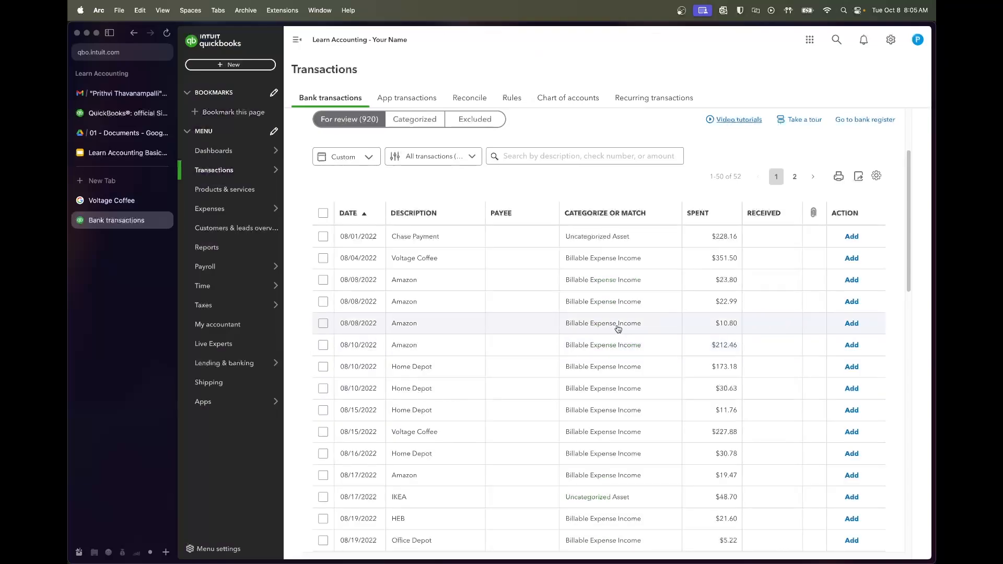
- Open the 08/04/2022 Voltage Coffee transaction and search the web for Voltage Coffee to check what the vendor sells, closing the search tabs when done
click(442, 261)
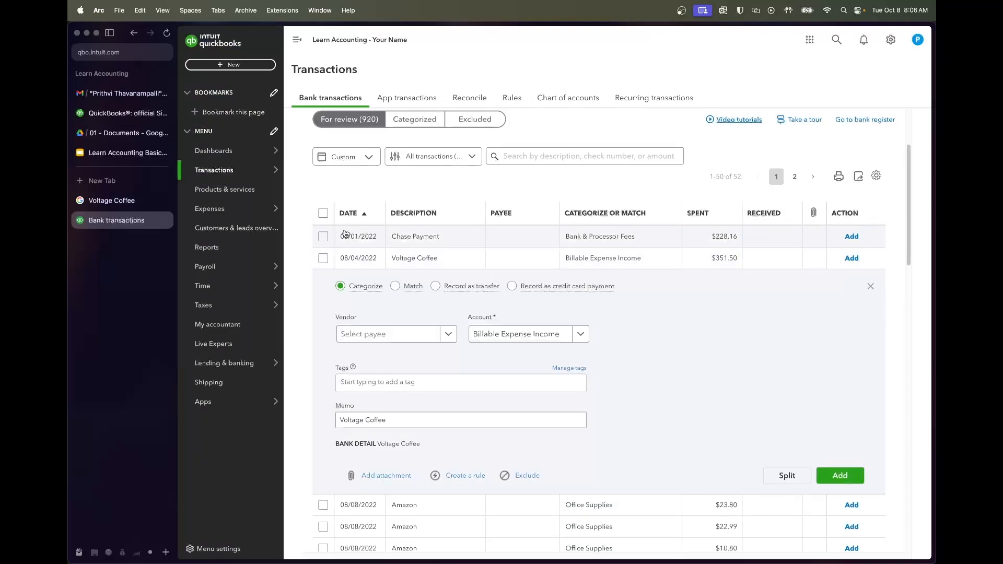
key(super+t)
text(voltage coffee)
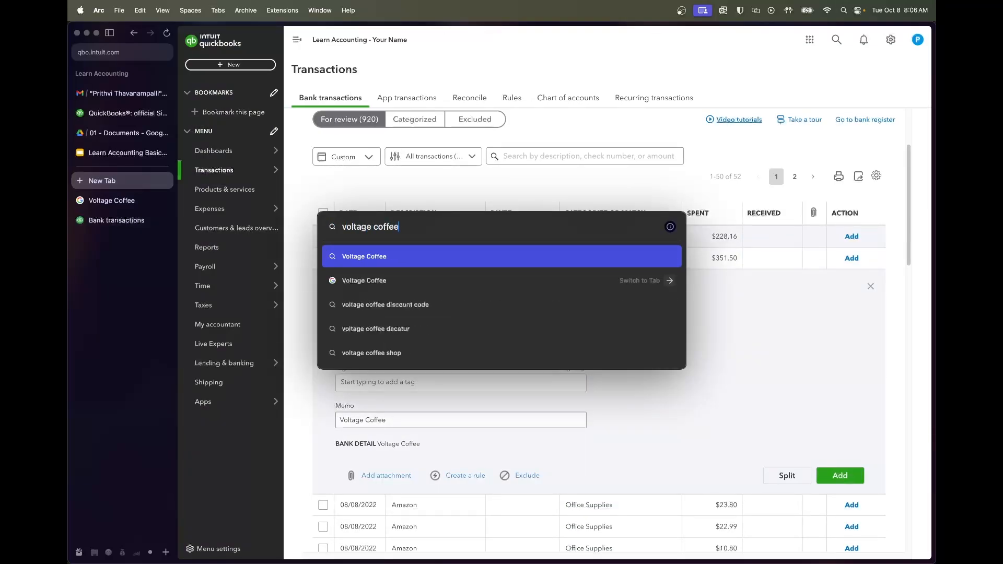
key(Return)
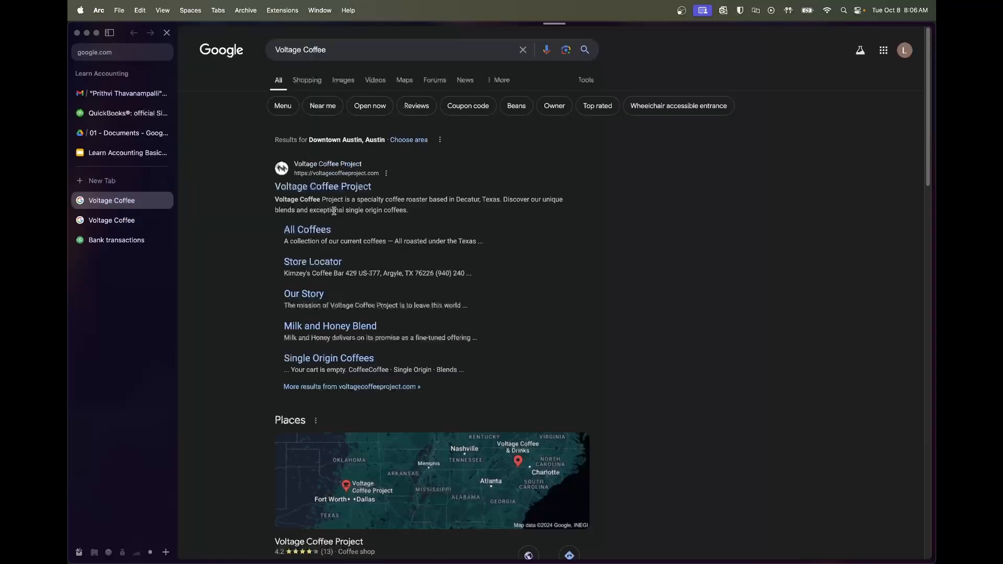
drag(377, 200, 456, 201)
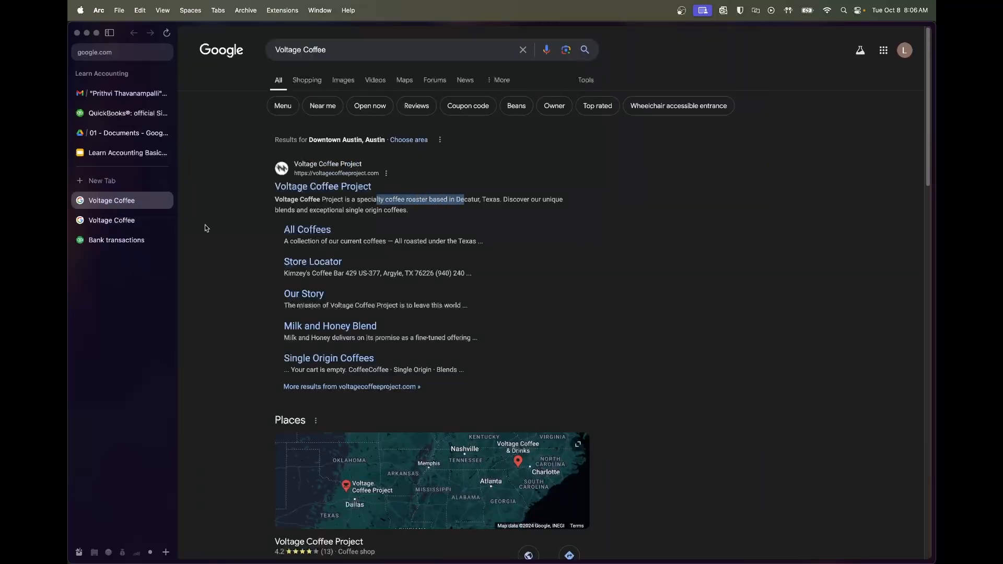
click(163, 201)
click(164, 200)
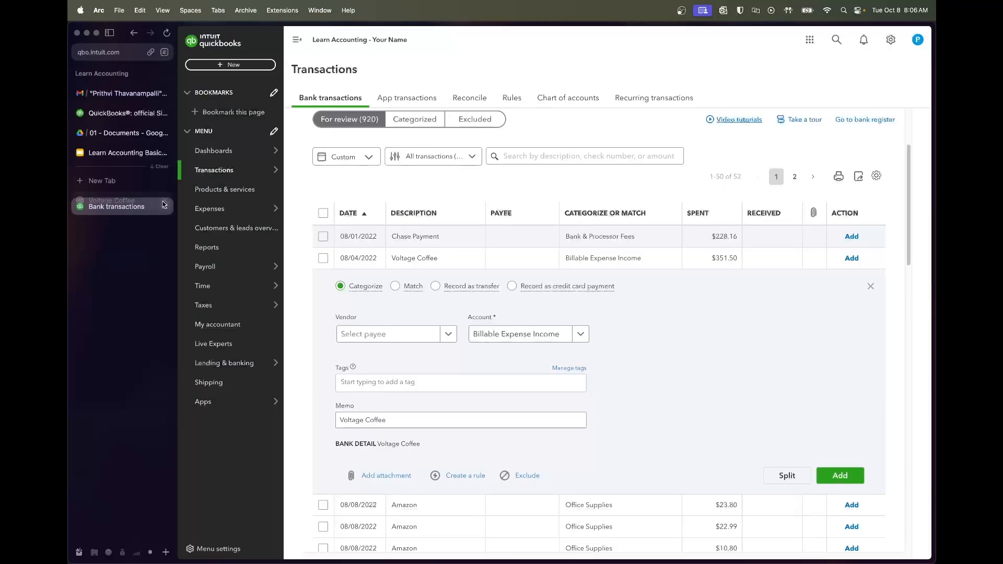
- Categorize the 08/04/2022 Voltage Coffee transaction with vendor Voltage Coffee and account Coffee & Bean Supply Costs, and add it to the books
click(428, 332)
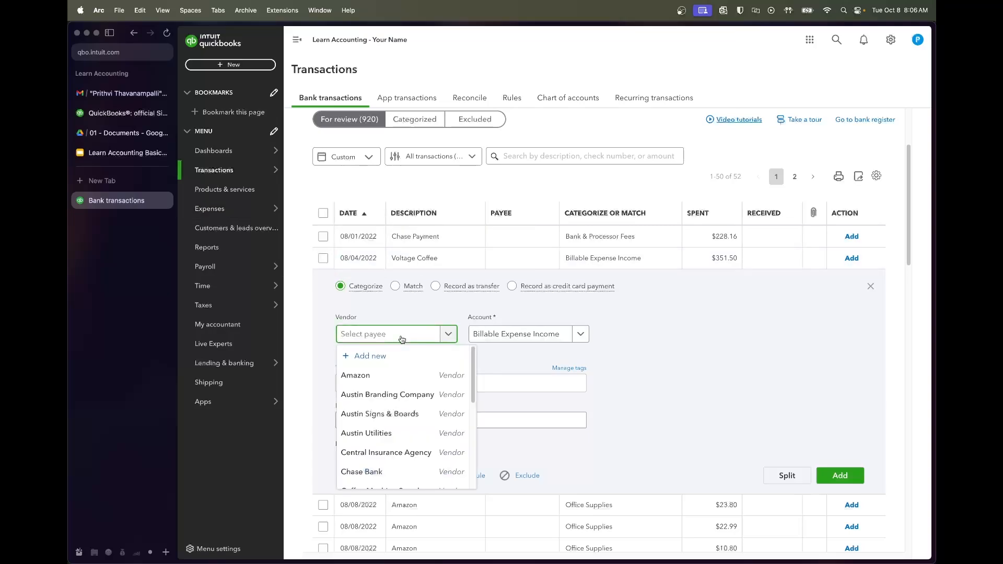
text(Voltage Cofrfee)
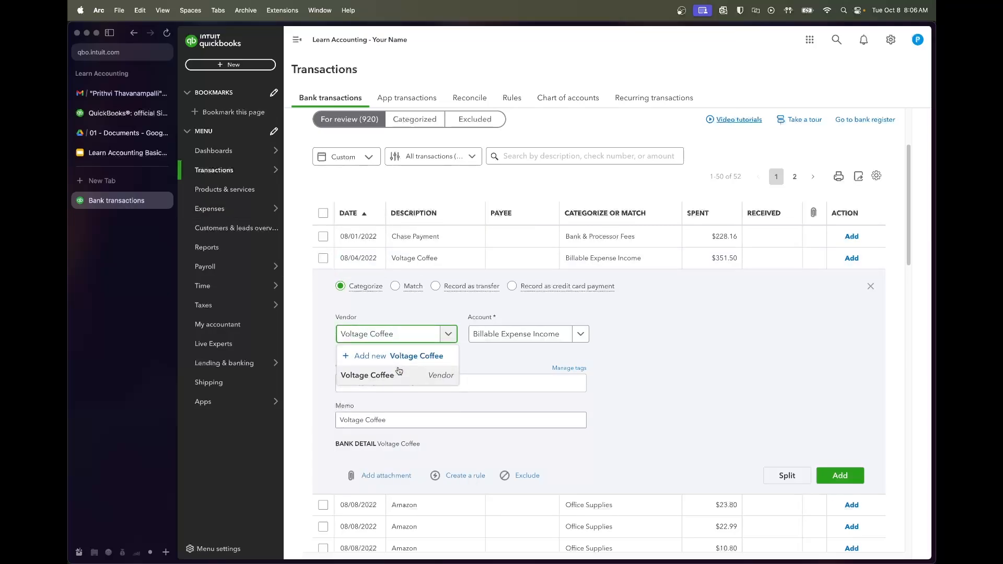
click(392, 375)
click(529, 335)
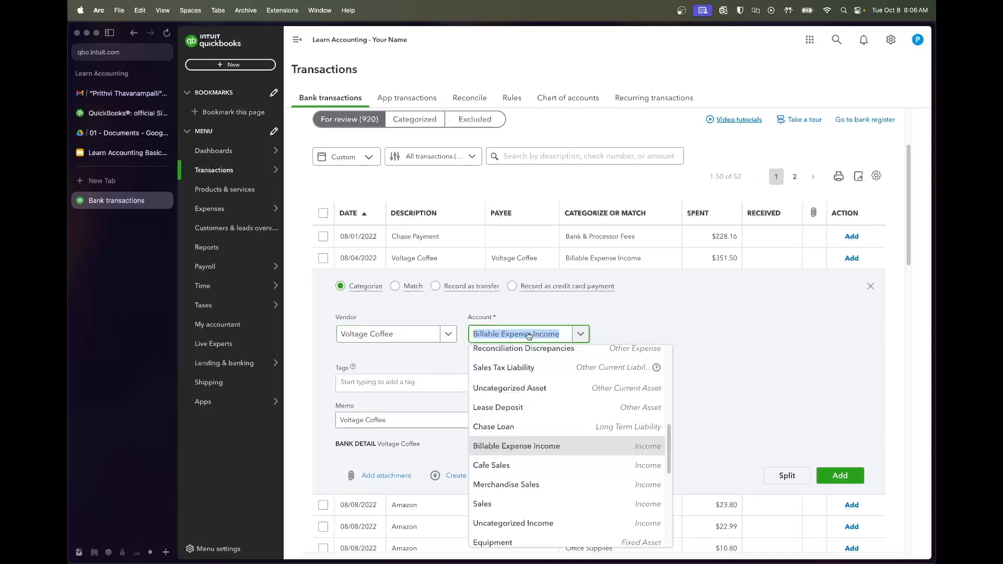
text(coffee)
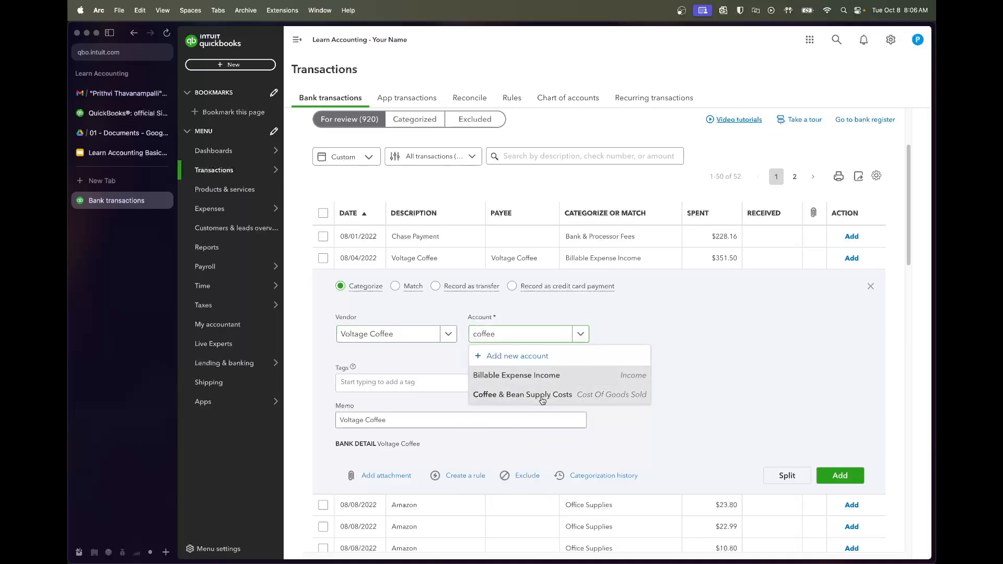
click(538, 397)
click(839, 474)
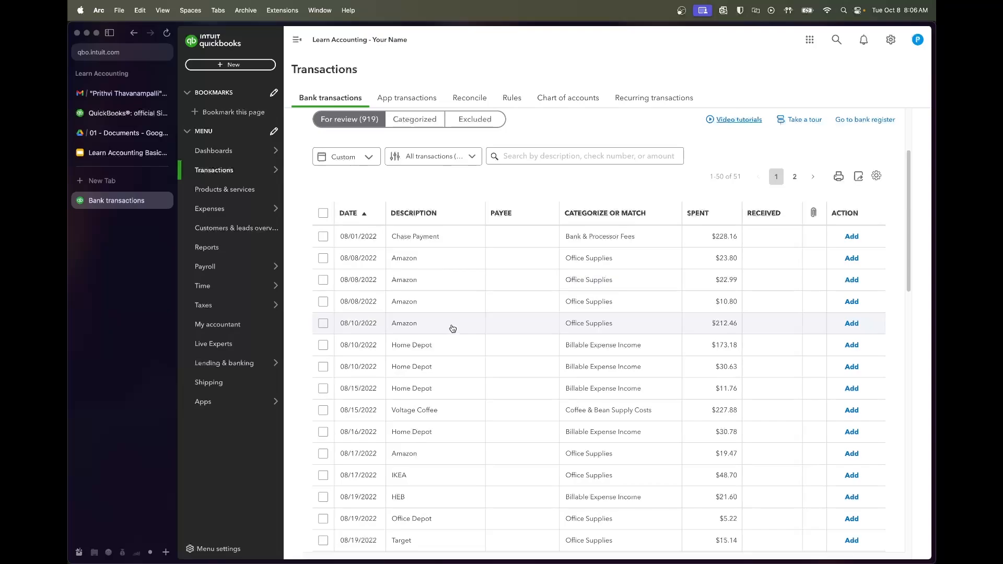
- Select the three 08/08/2022 Amazon transactions for bulk editing and set their transaction type to Expense
click(323, 302)
click(323, 239)
click(323, 259)
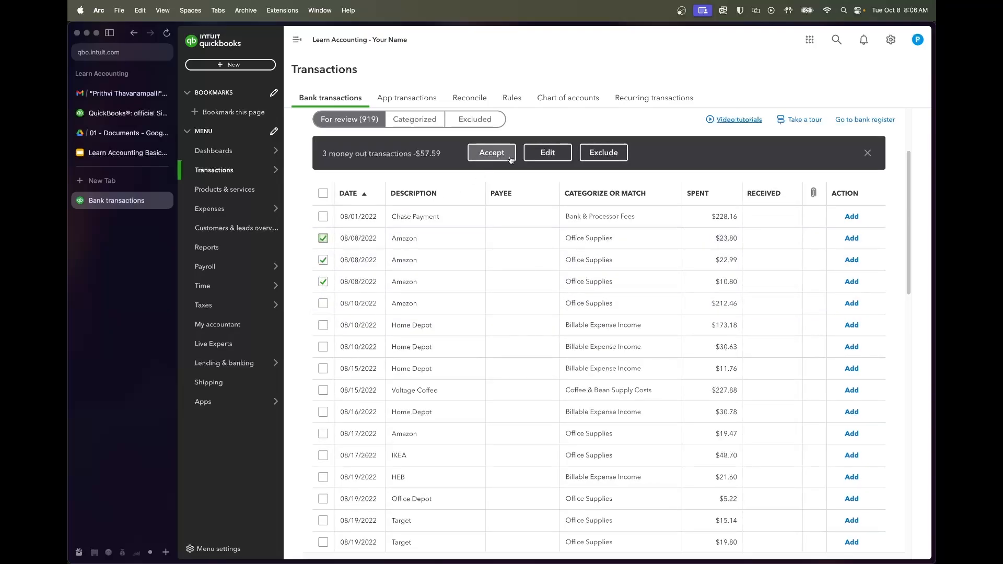
click(547, 152)
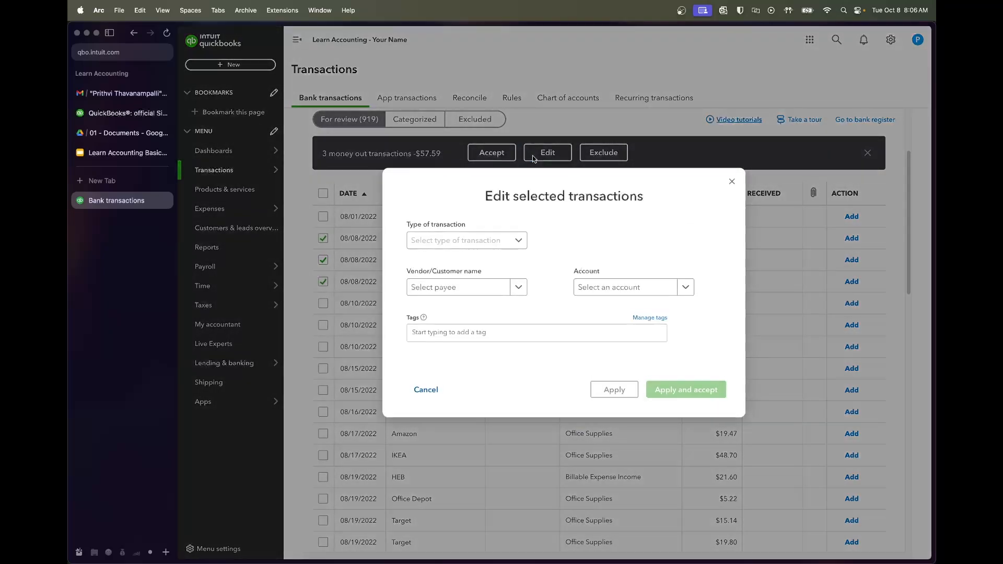
click(491, 242)
click(477, 262)
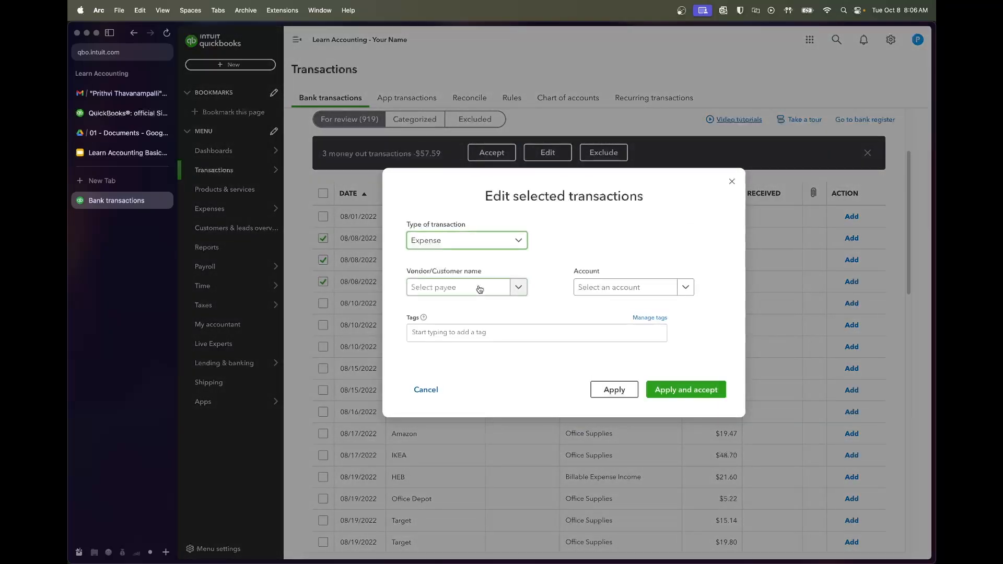
- Assign vendor Amazon and account Office Supplies to the selected 08/08/2022 Amazon transactions, then apply and accept the bulk edit
click(477, 287)
text(Amazon)
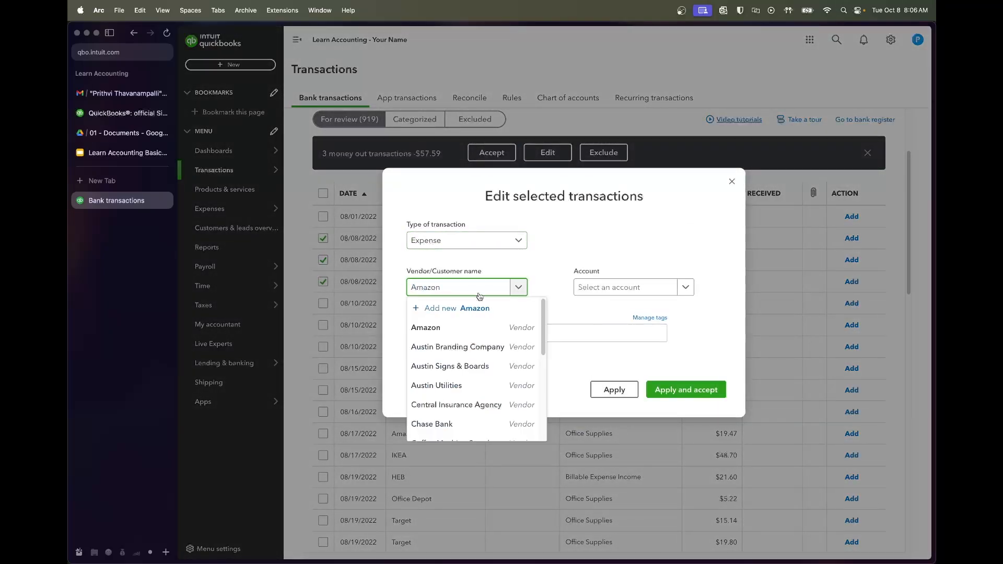
click(475, 327)
click(627, 287)
text(o)
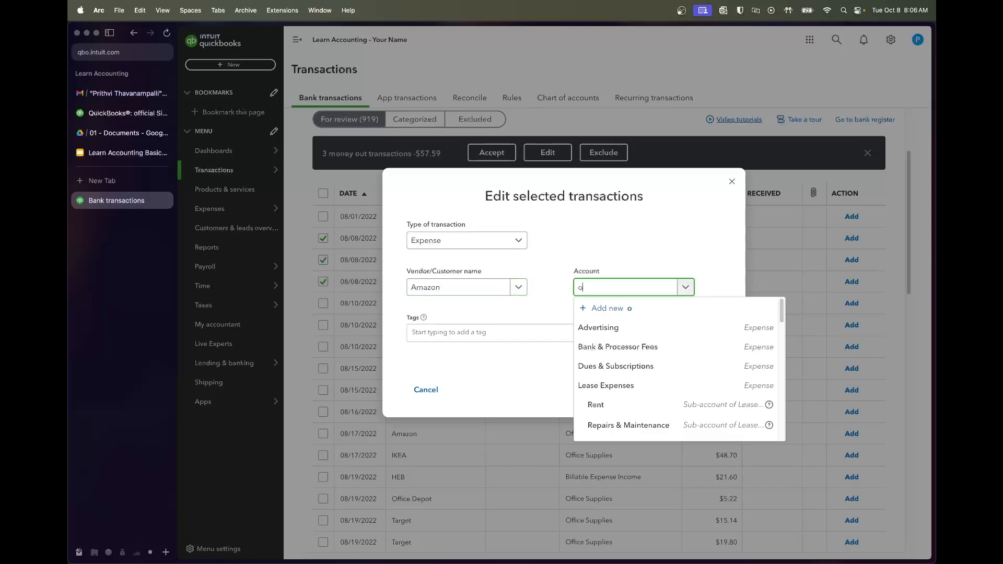
text(ffice)
click(619, 329)
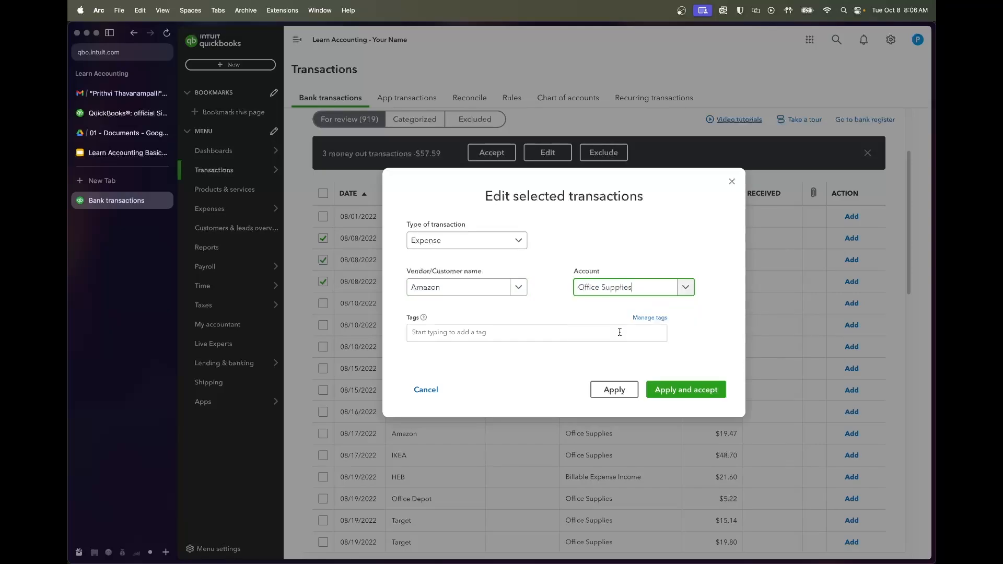
click(686, 390)
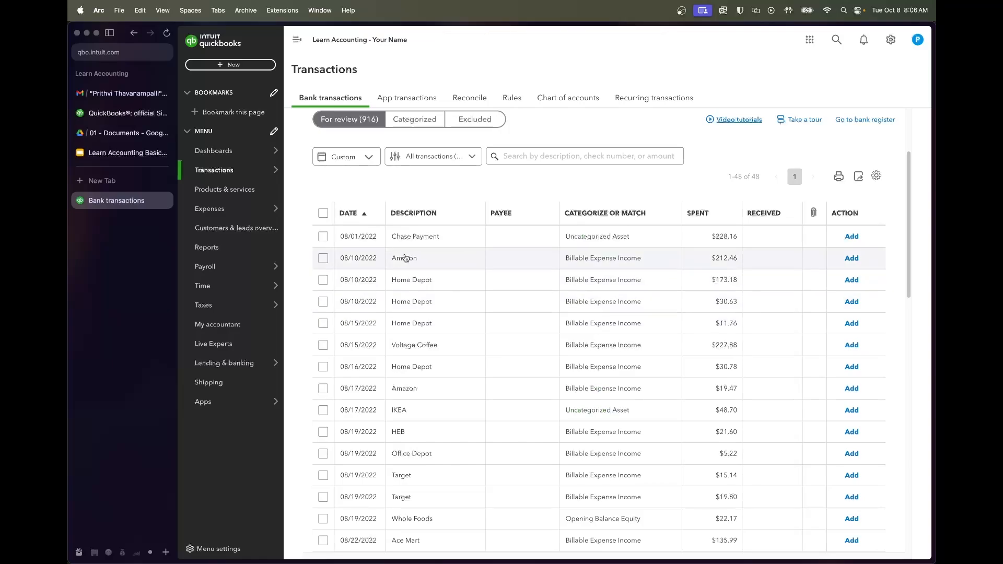
- Categorize the 08/10/2022 Amazon transaction with vendor Amazon and account Small Kitchen Tools & Supplies, and add it to the books
click(365, 258)
click(379, 334)
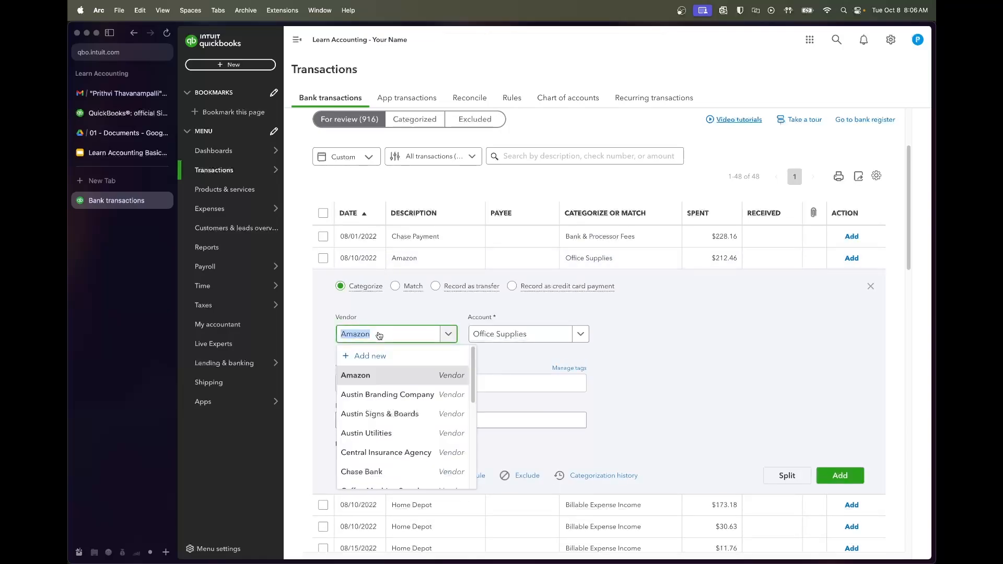
key(Tab)
text(S)
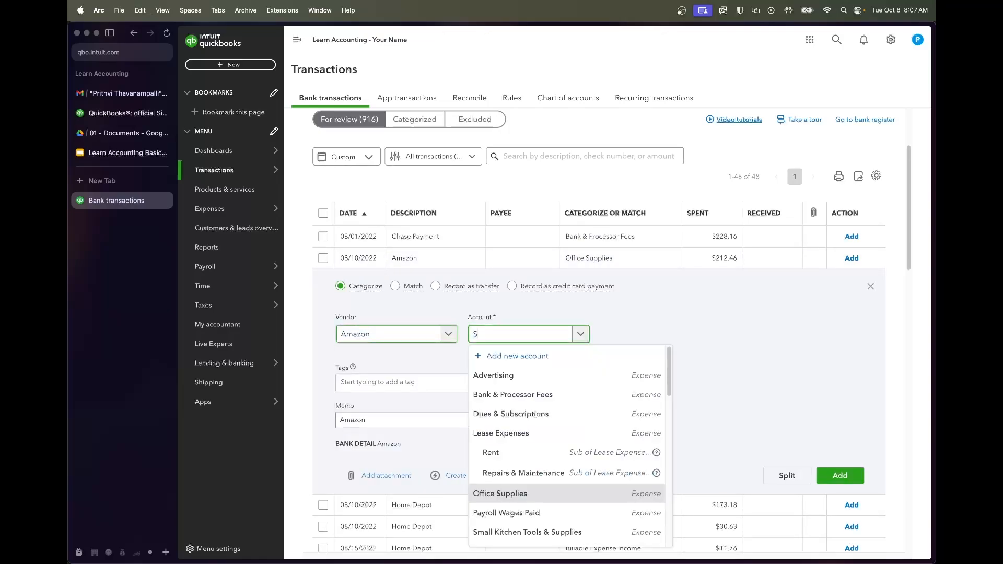
text(mall)
right_click(520, 384)
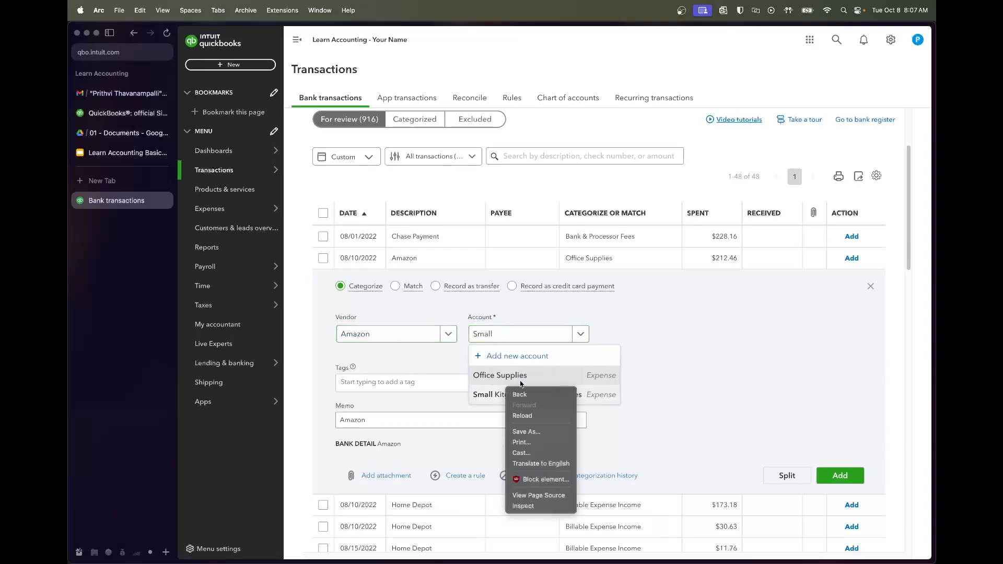
click(605, 393)
click(604, 393)
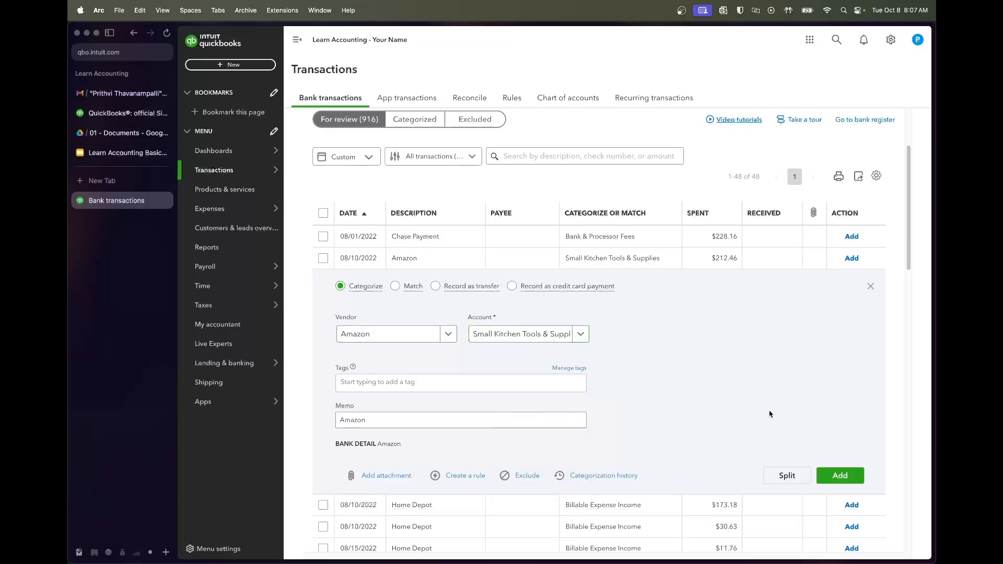
click(834, 479)
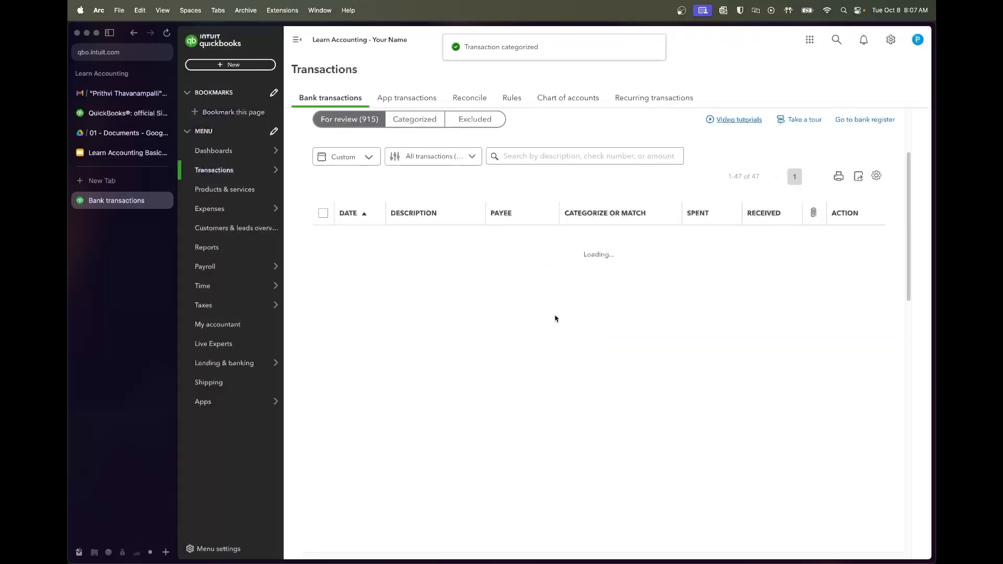
- Select the two 08/10/2022 and one 08/15/2022 Home Depot transactions for bulk editing and set their transaction type to Expense
click(471, 268)
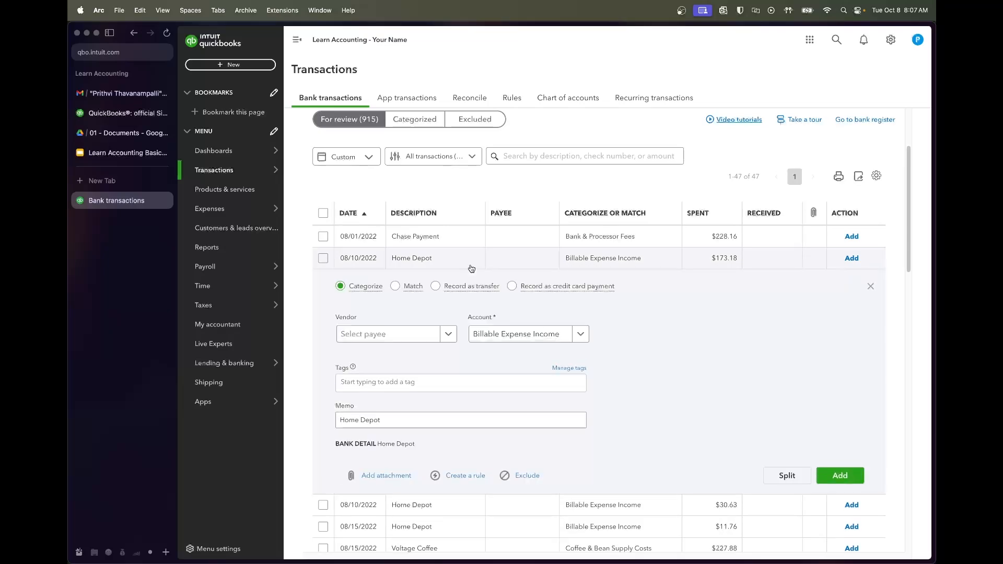
click(466, 268)
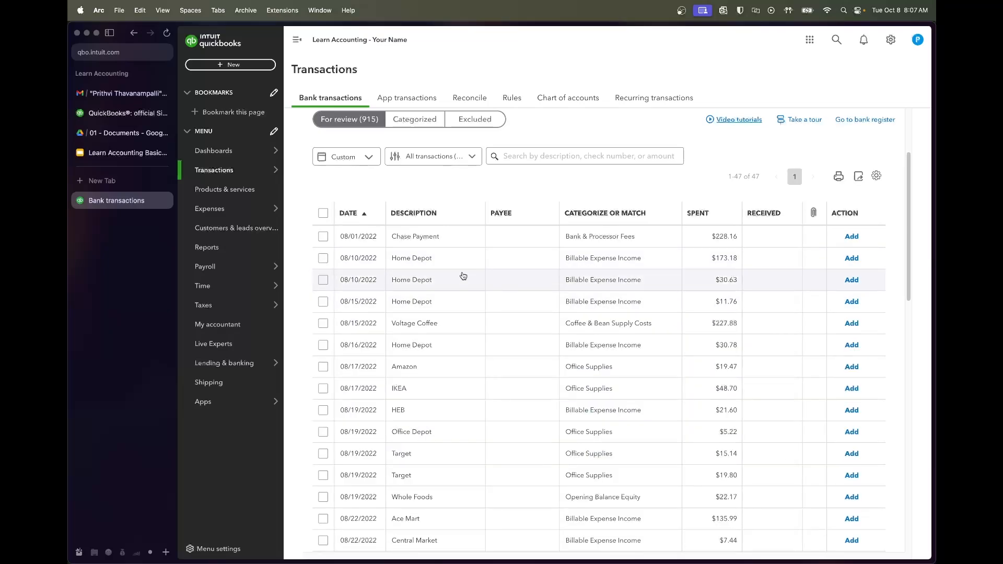
click(323, 258)
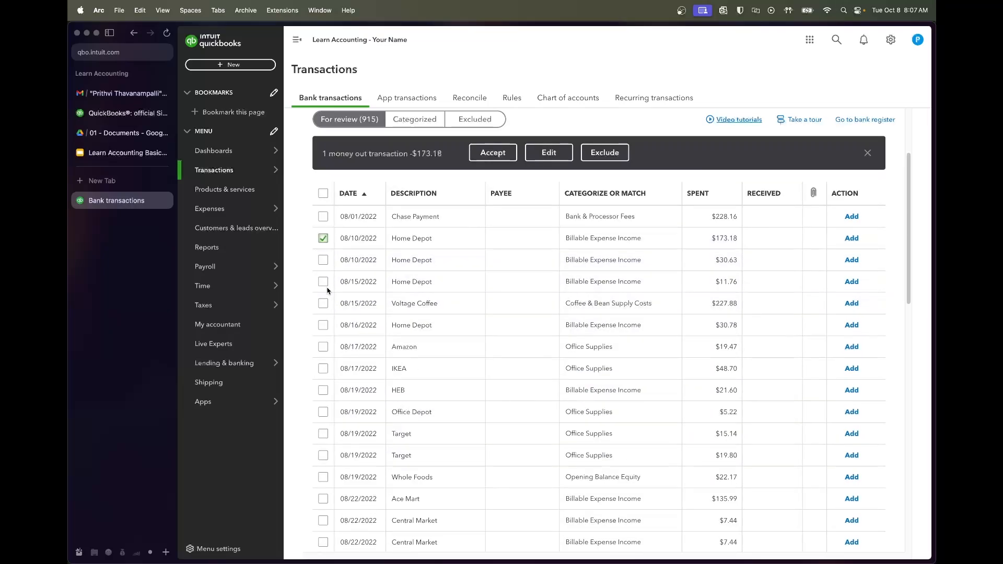
shift+click(323, 282)
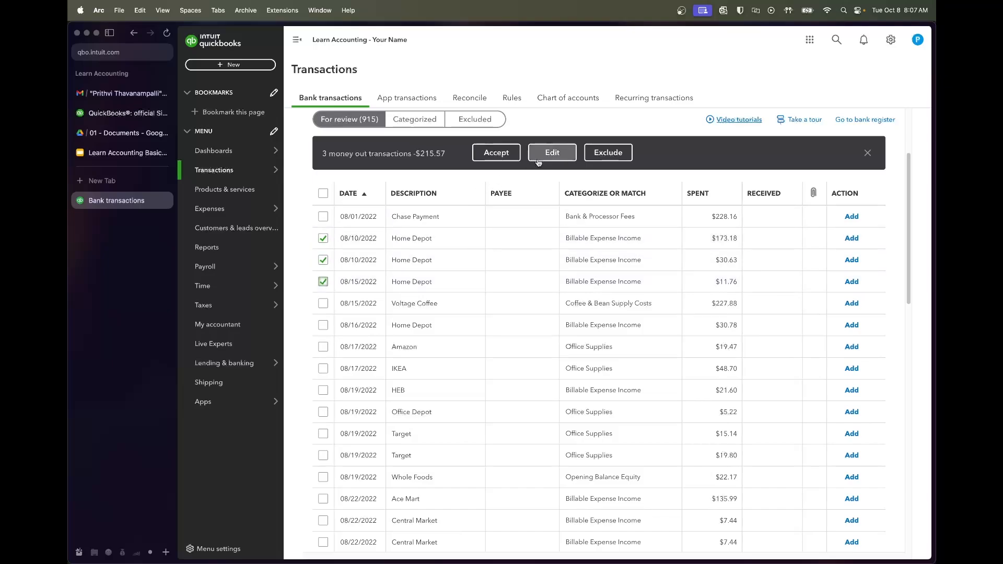
click(552, 152)
click(479, 243)
click(474, 260)
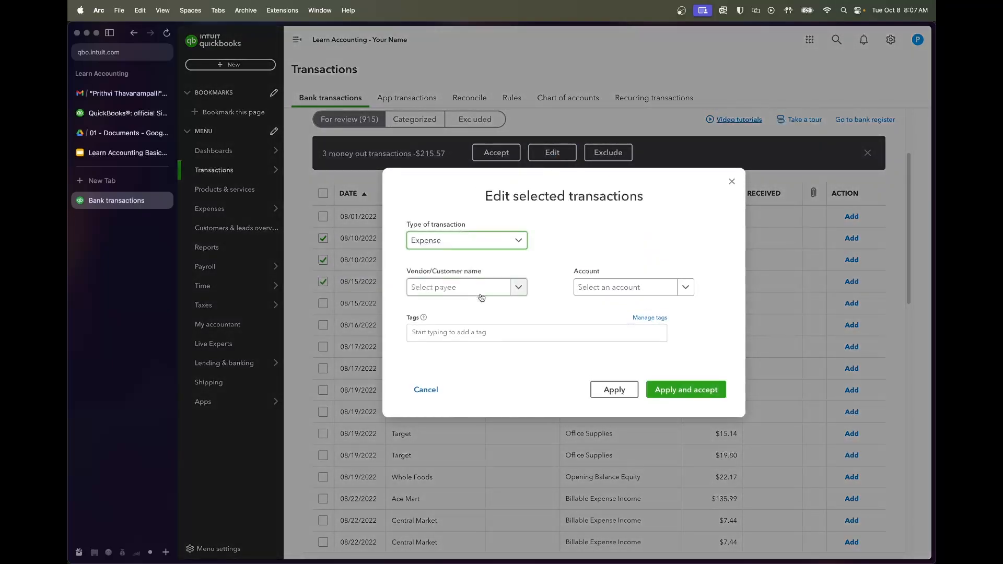
- Assign vendor Home Depot and account Repairs & Maintenance to the selected Home Depot transactions, then apply and accept the bulk edit
click(481, 294)
text(Home Depot)
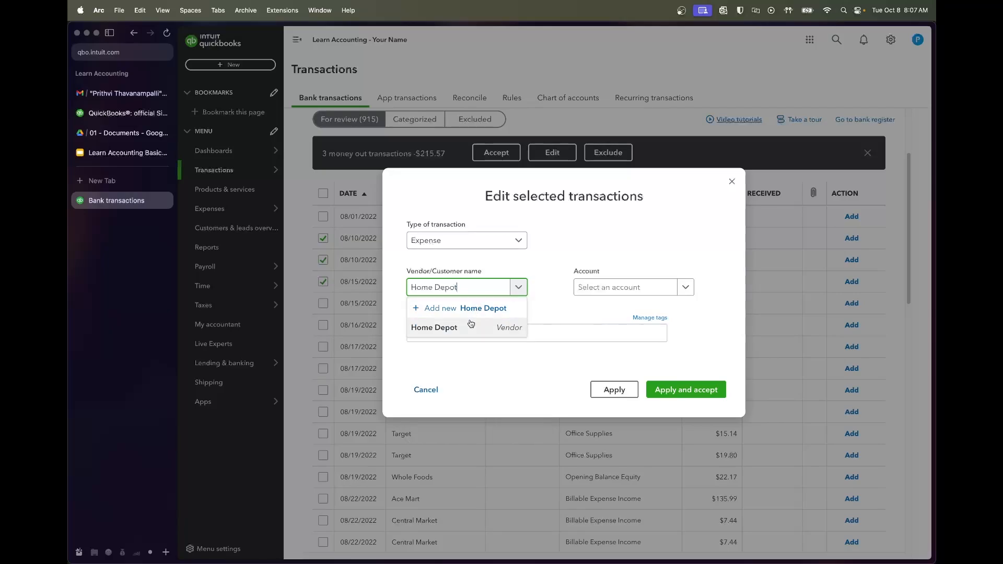
click(470, 327)
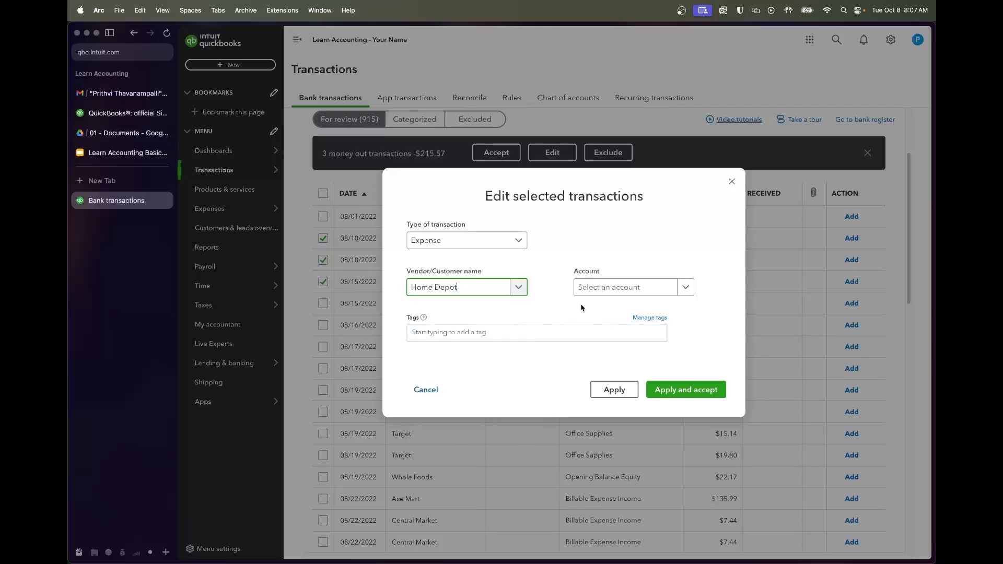
click(611, 295)
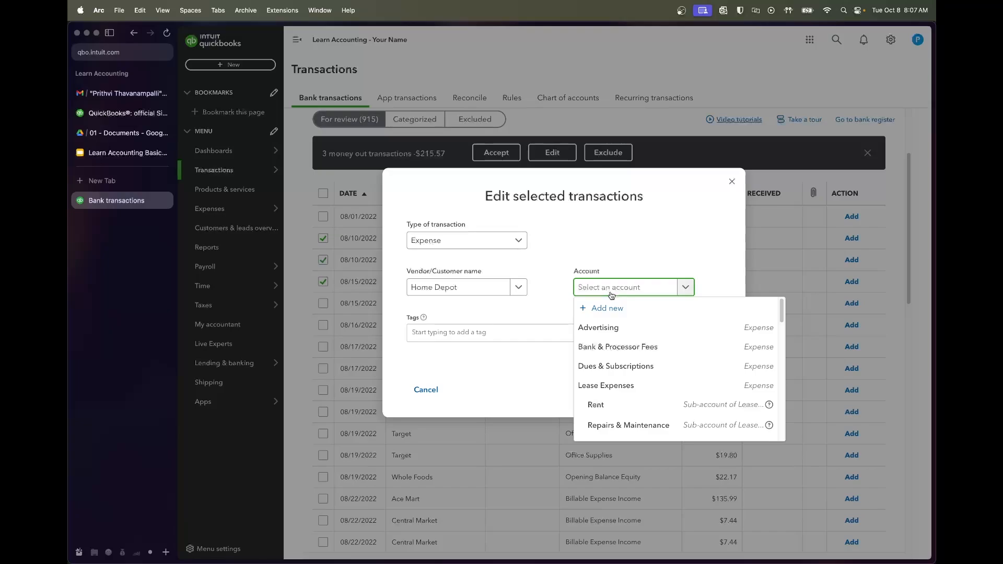
text(repairs)
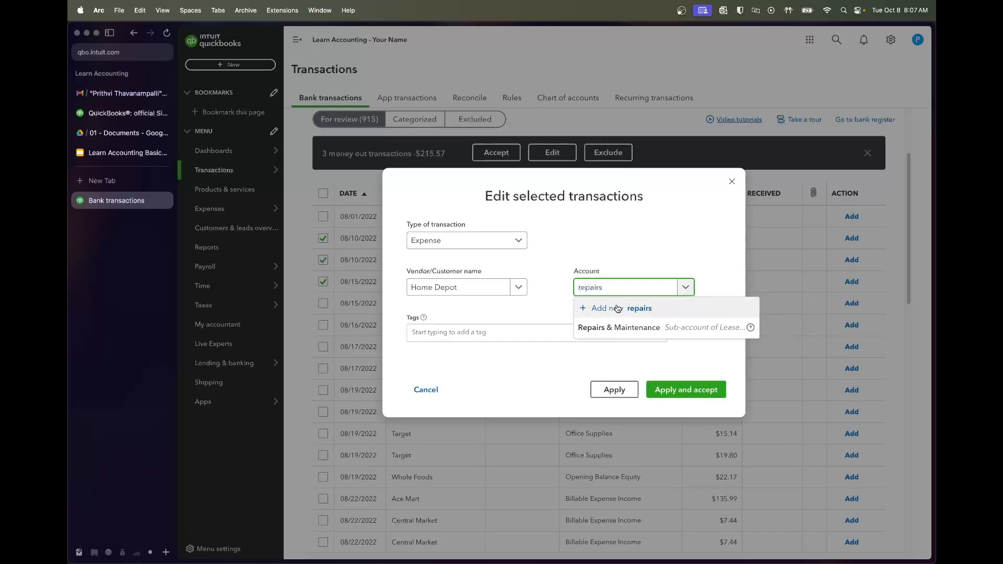
click(642, 328)
click(698, 389)
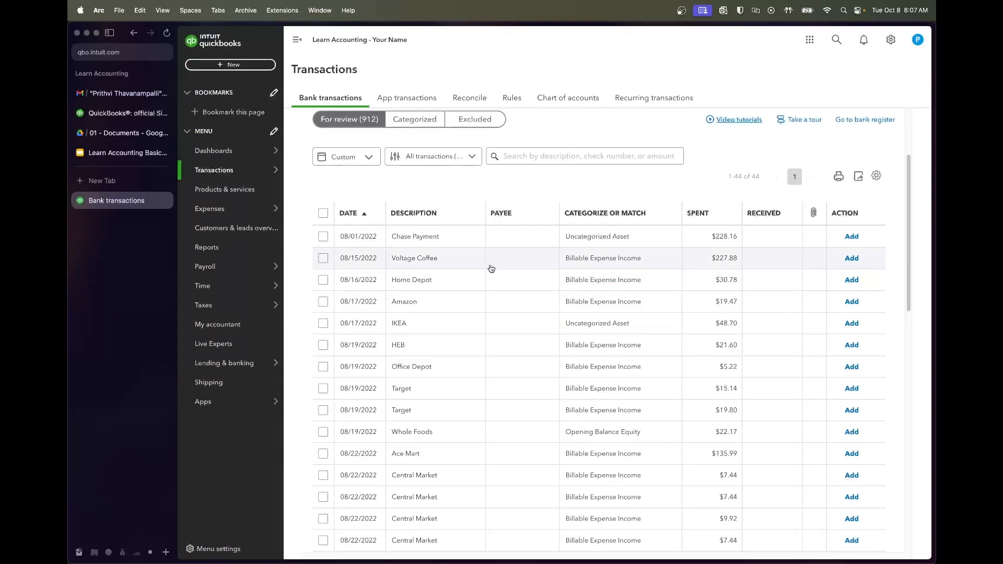
- Set the 08/15/2022 Voltage Coffee transaction's vendor to Voltage Coffee and add it to the books under Coffee & Bean Supply Costs
click(463, 264)
click(391, 335)
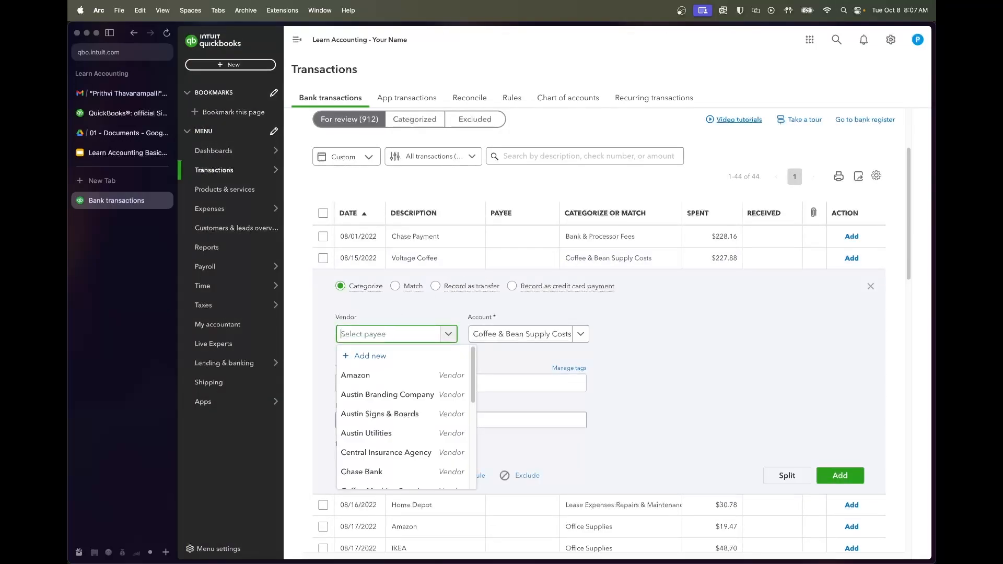
text(Voltage Coffee)
click(368, 377)
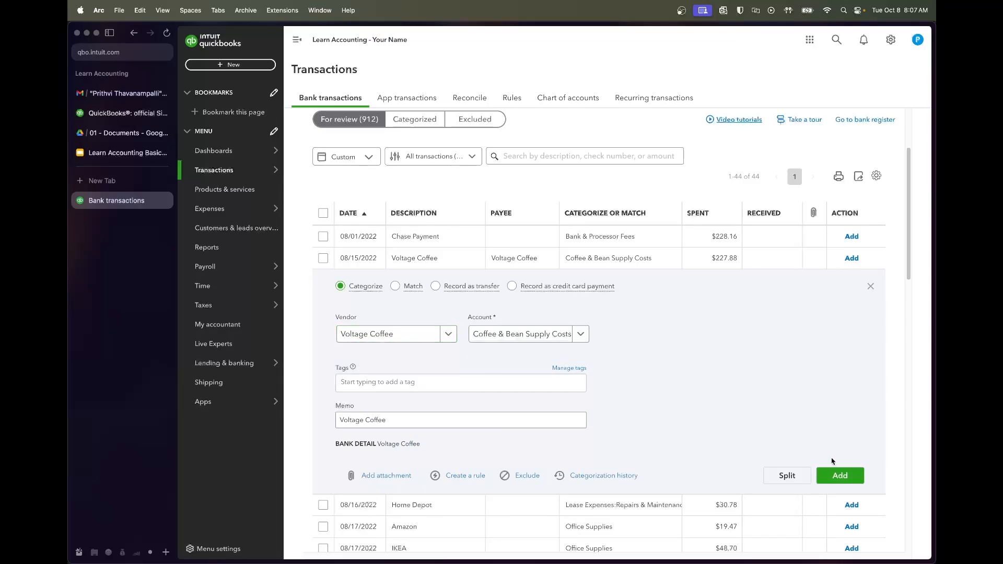
click(836, 474)
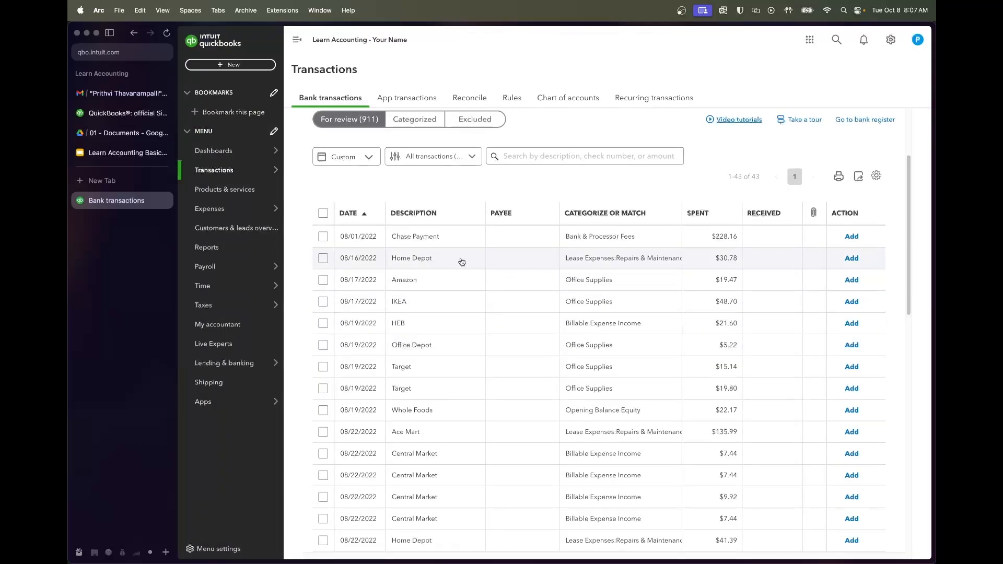
- Set the 08/16/2022 Home Depot transaction's vendor to Home Depot and add it to the books under Lease Expenses:Repairs & Maintenance
click(462, 262)
click(411, 331)
text(H)
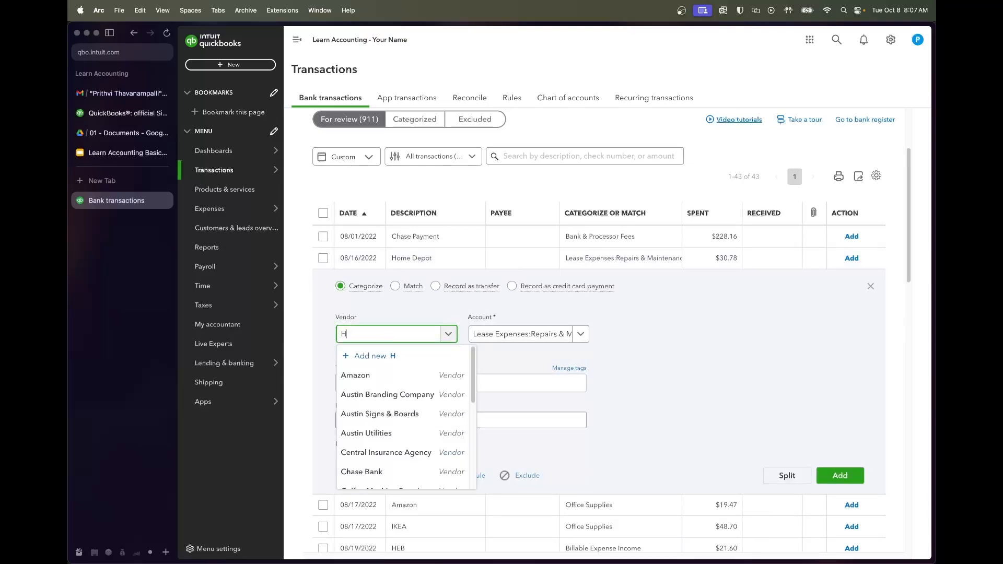
text(ome Depot)
click(378, 374)
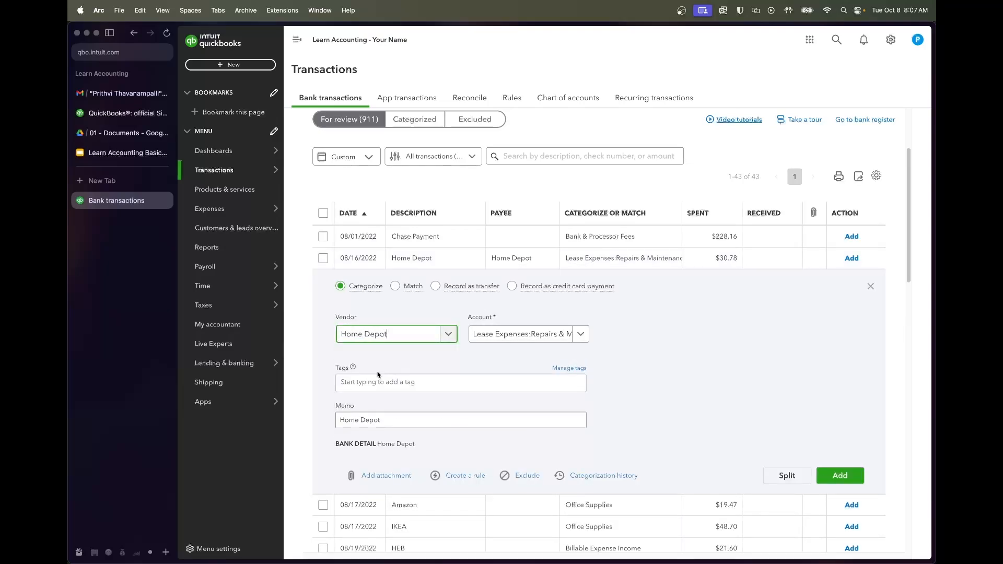
right_click(839, 476)
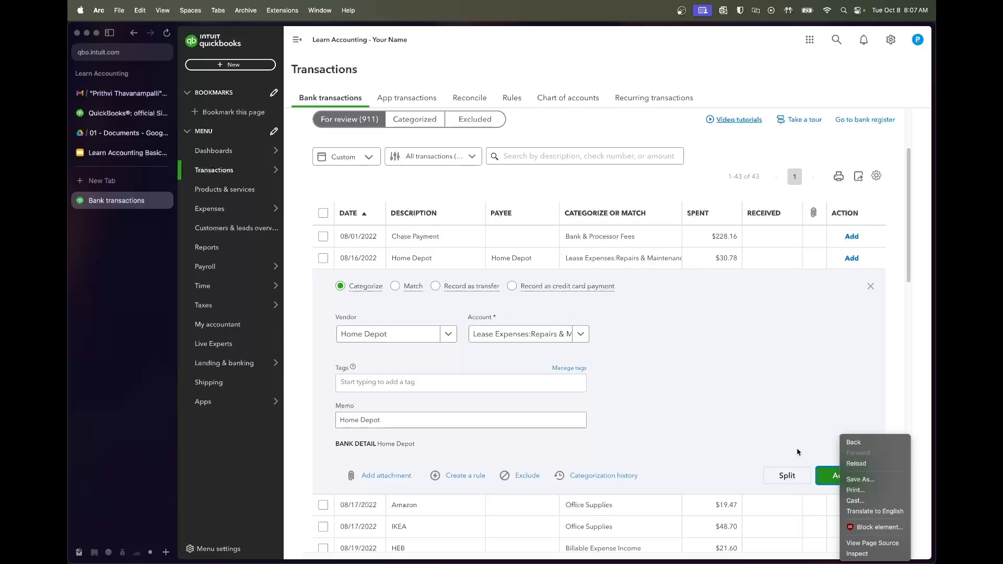
click(577, 340)
click(577, 341)
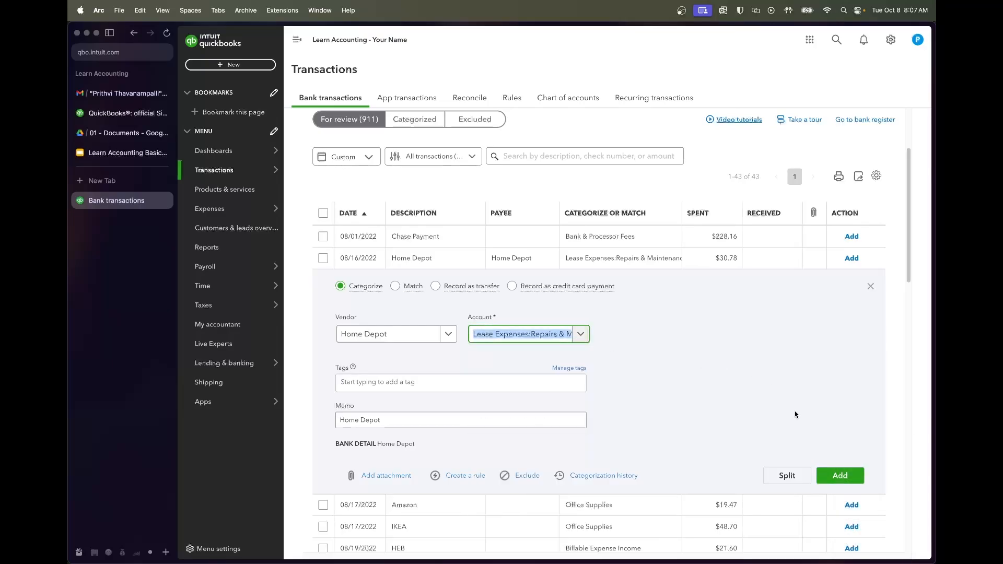
click(840, 476)
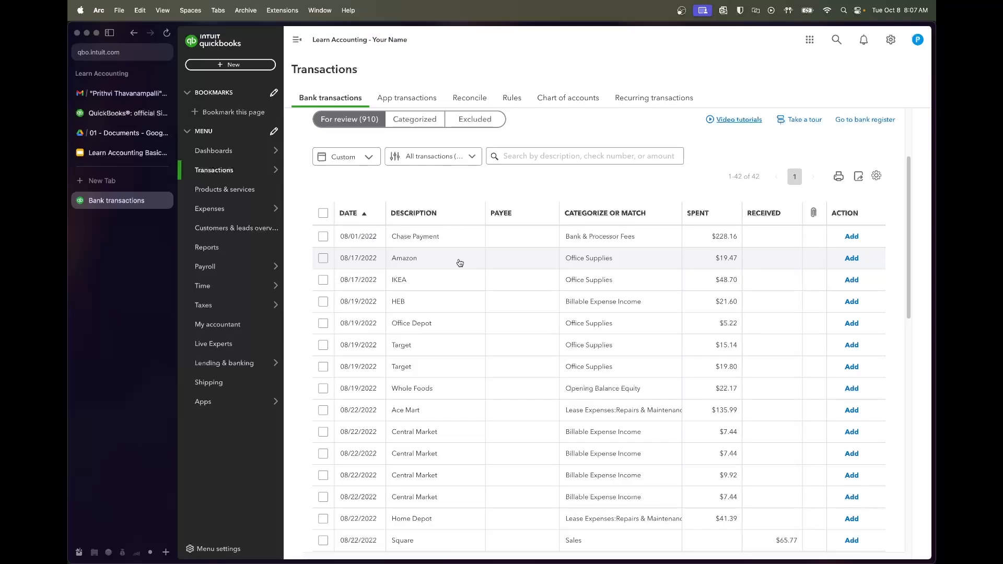
- Add the 08/17/2022 Amazon and IKEA transactions to the books under Office Supplies, with vendors Amazon and IKEA respectively
click(383, 260)
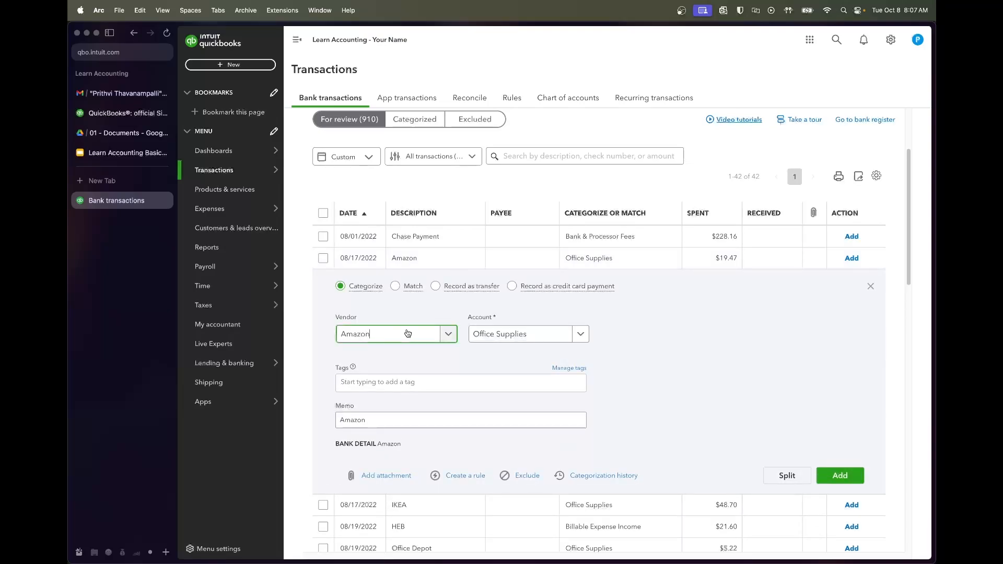
click(840, 474)
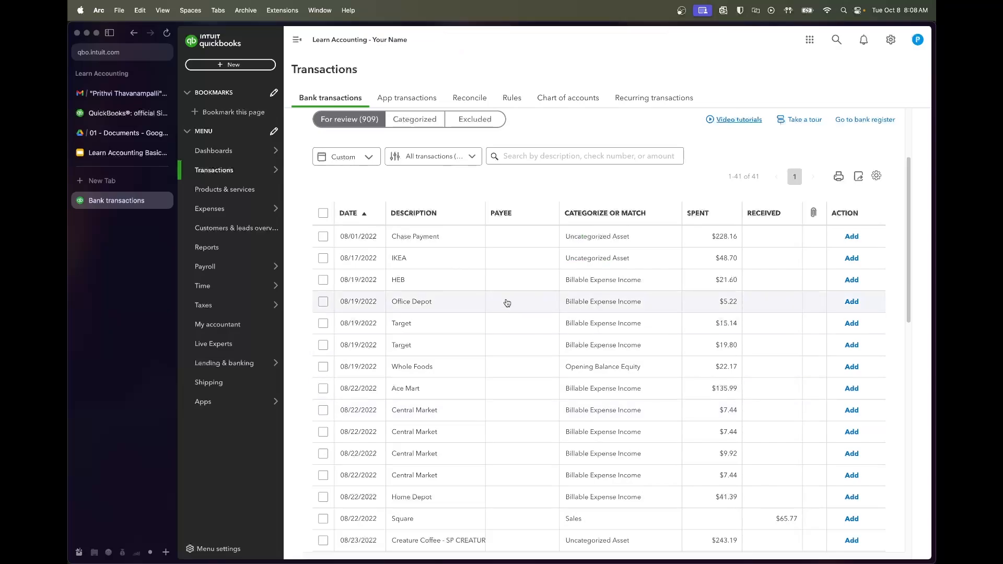
click(437, 265)
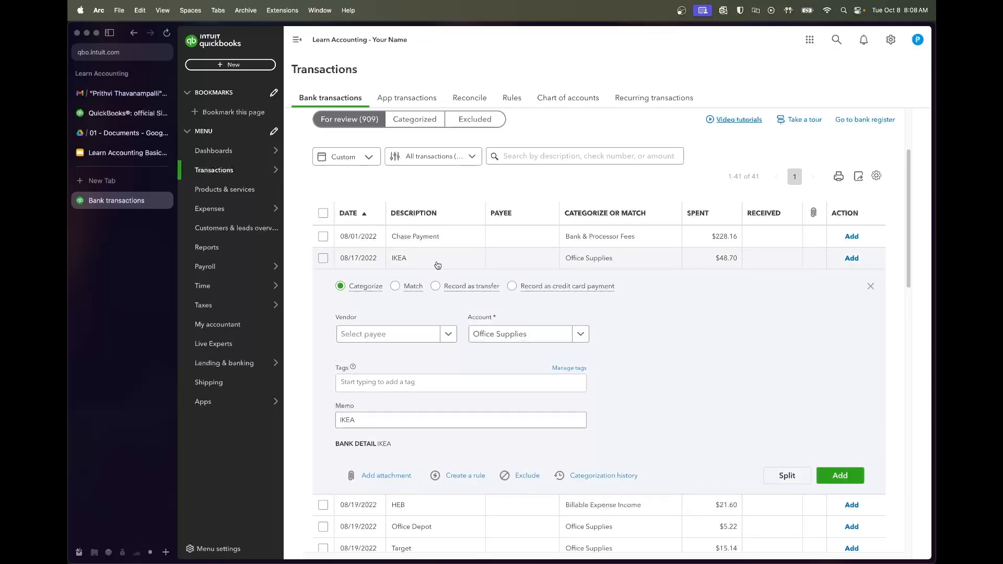
click(399, 334)
click(631, 315)
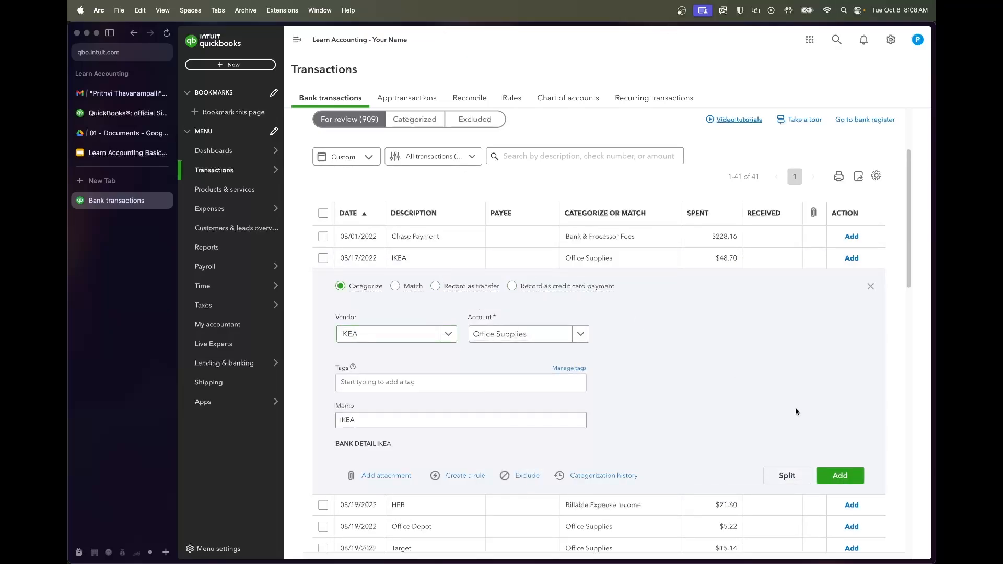
click(840, 474)
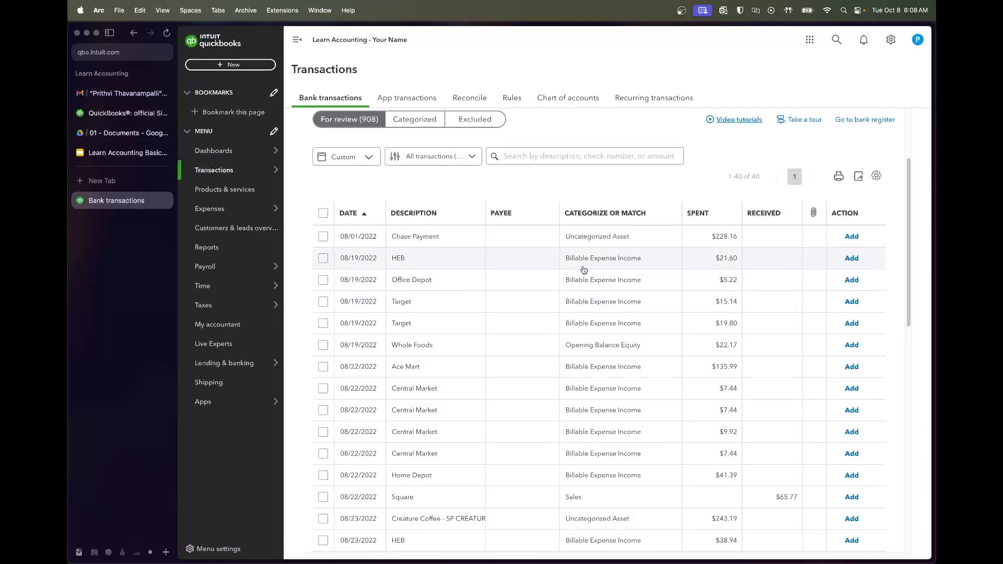
- Open the 08/19/2022 HEB transaction and look up HEB on the web to see what kind of business it is
scroll(583, 270, down, 1)
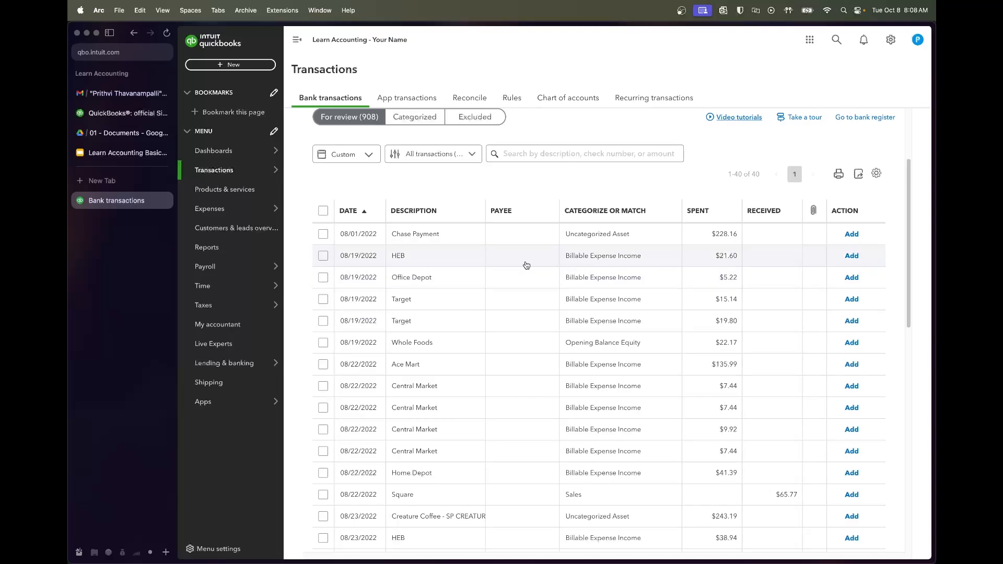
click(467, 262)
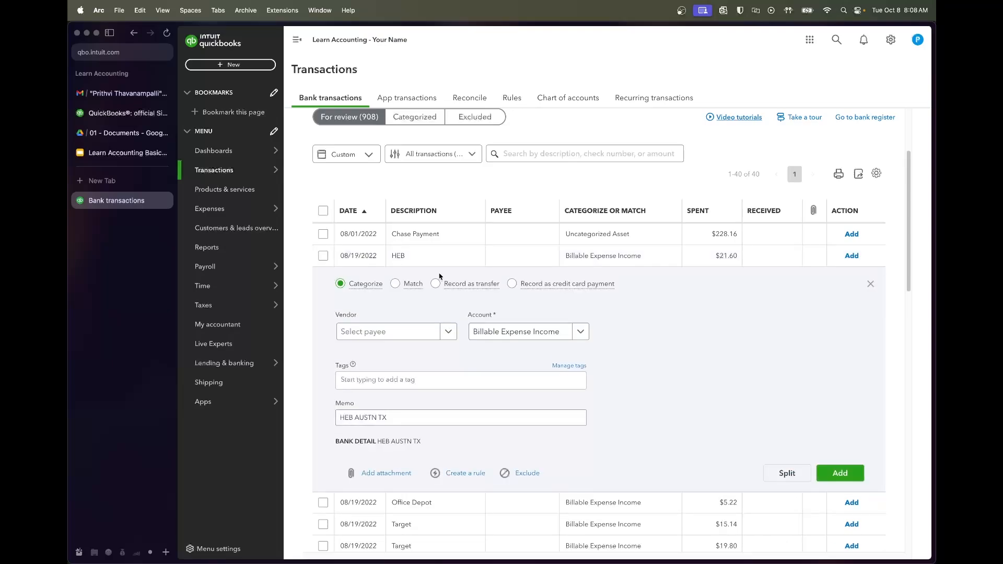
key(super+t)
text(HEB)
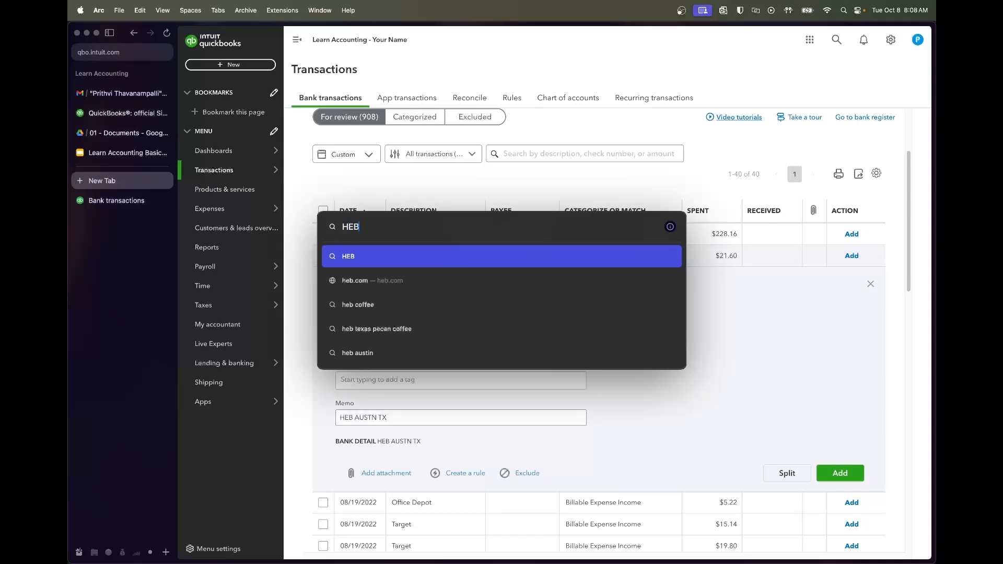
key(Return)
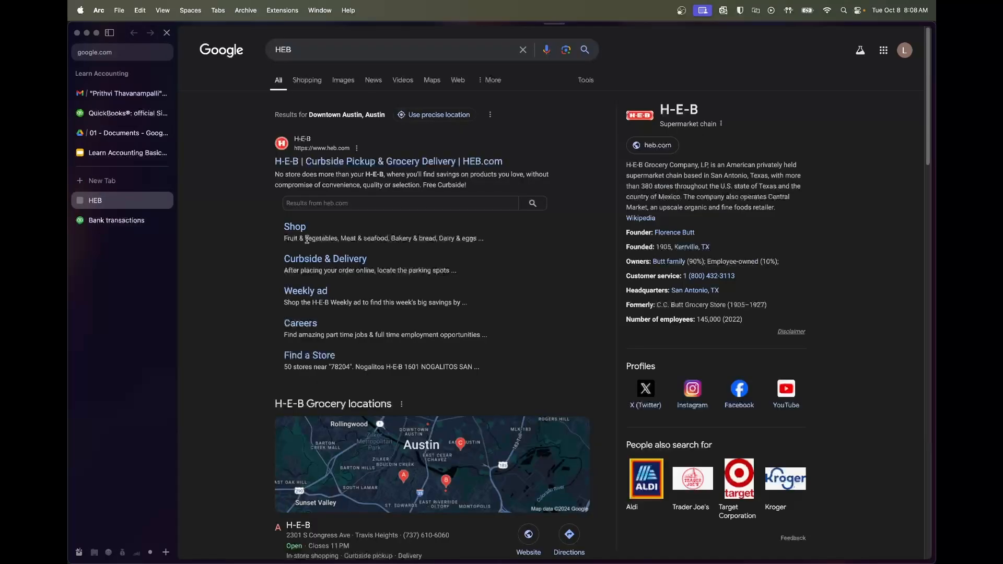
scroll(253, 241, down, 1)
scroll(253, 241, down, 1)
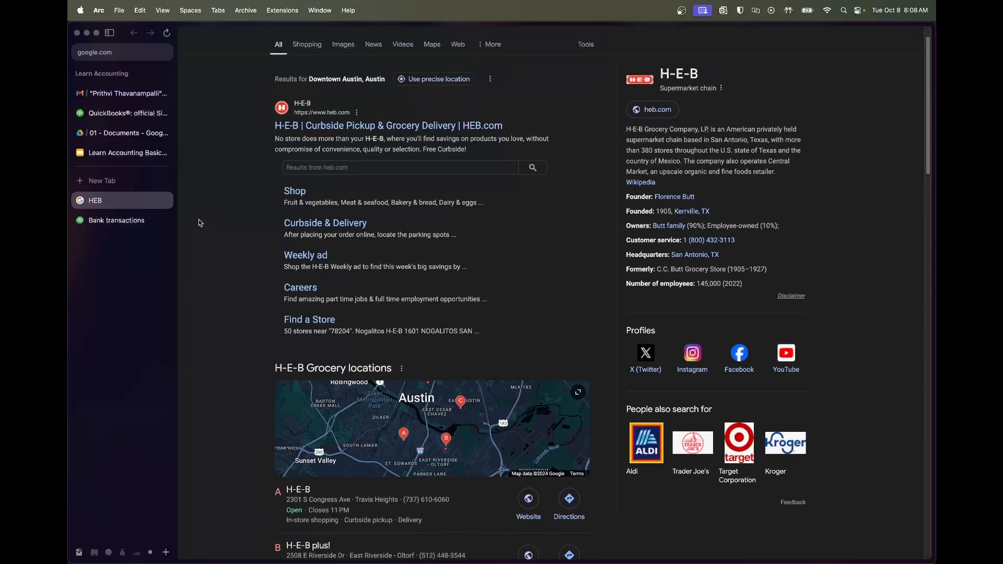
click(167, 201)
- Assign a new vendor named HEB to the 08/19/2022 HEB transaction and add it to the books under Dairy & Grocery Costs
click(400, 330)
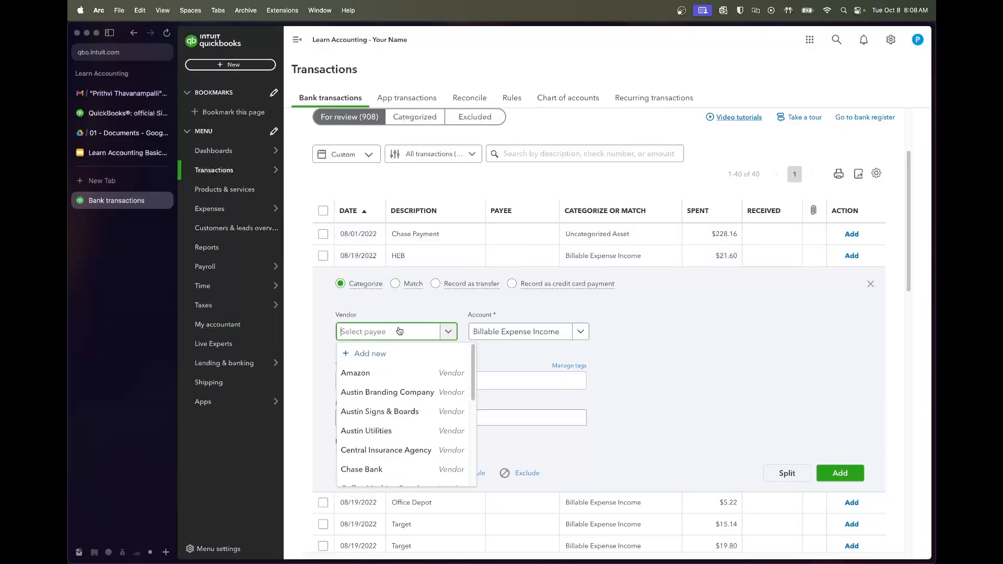
text(HEB)
click(387, 353)
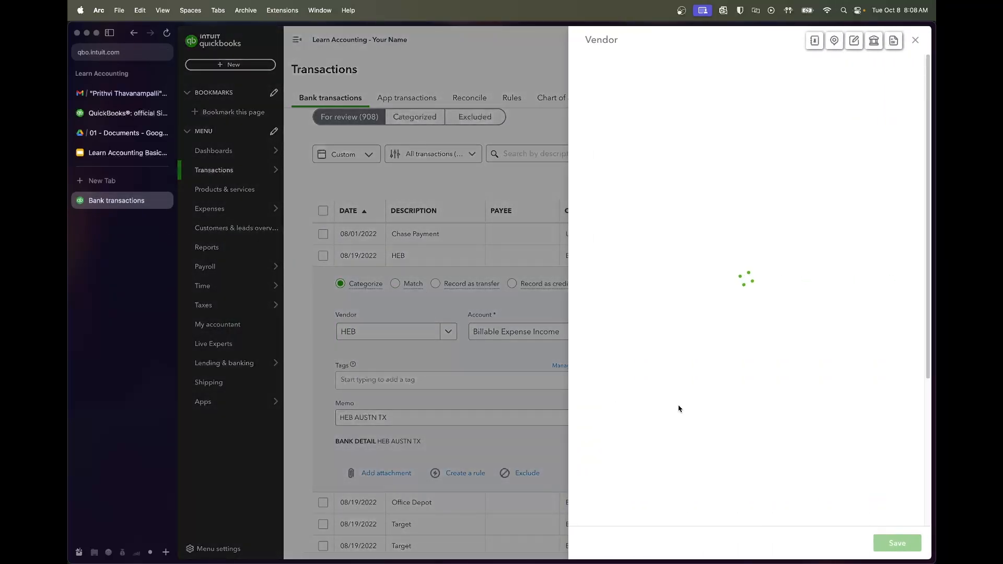
click(905, 543)
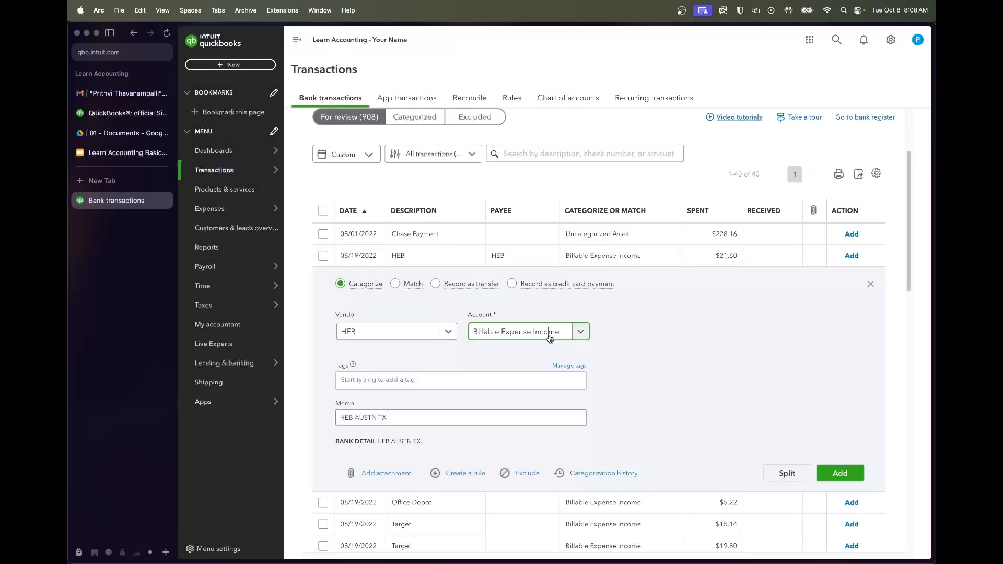
text(groc)
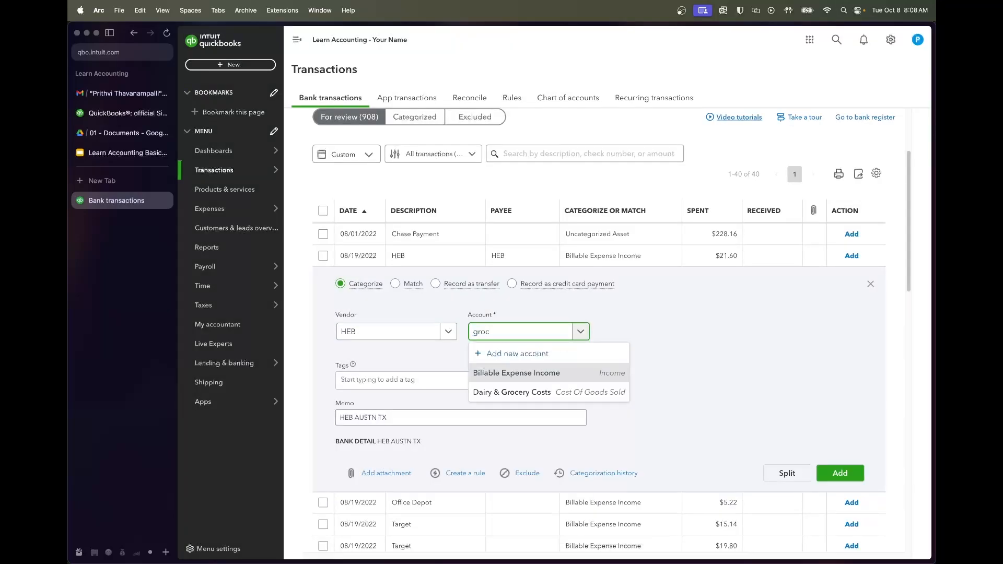
click(544, 392)
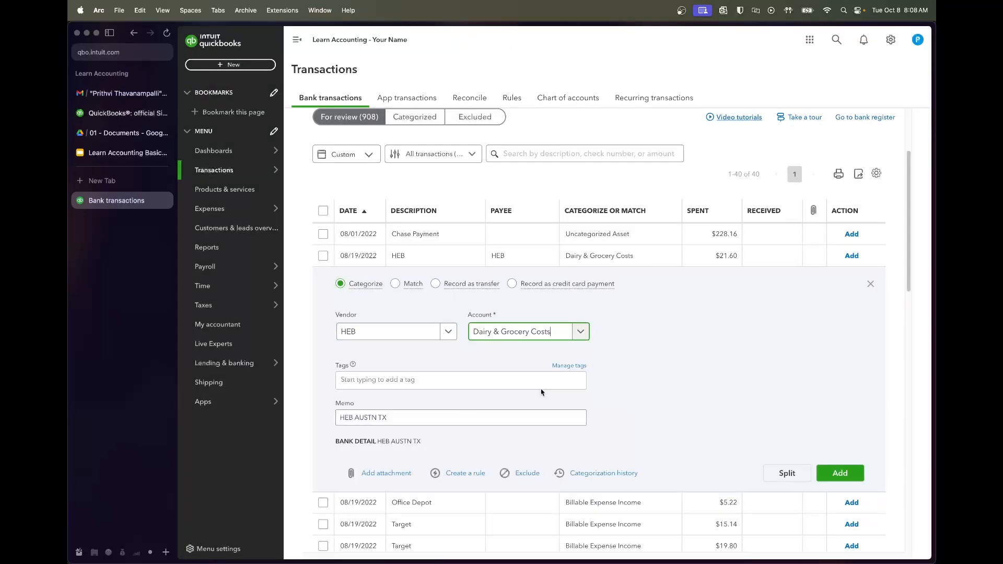
click(855, 476)
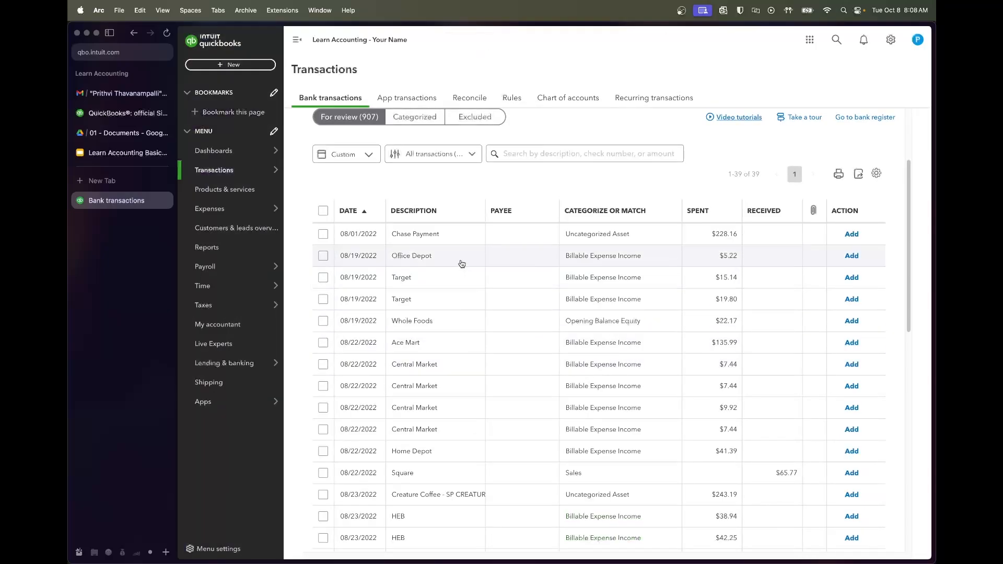
- Set the 08/19/2022 Office Depot transaction's vendor to Office Depot and add it to the books under Office Supplies
click(451, 262)
click(389, 331)
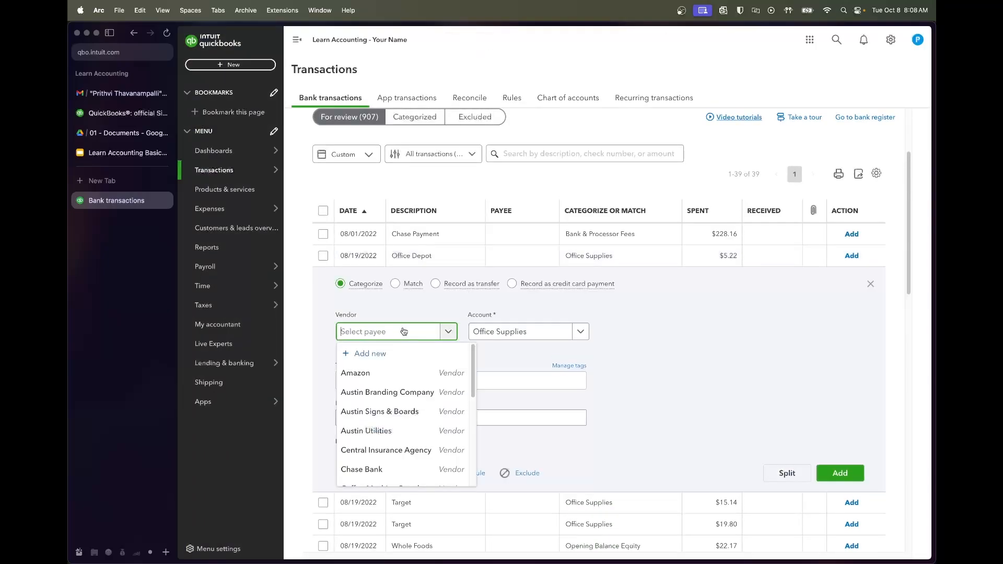
text(office)
click(394, 373)
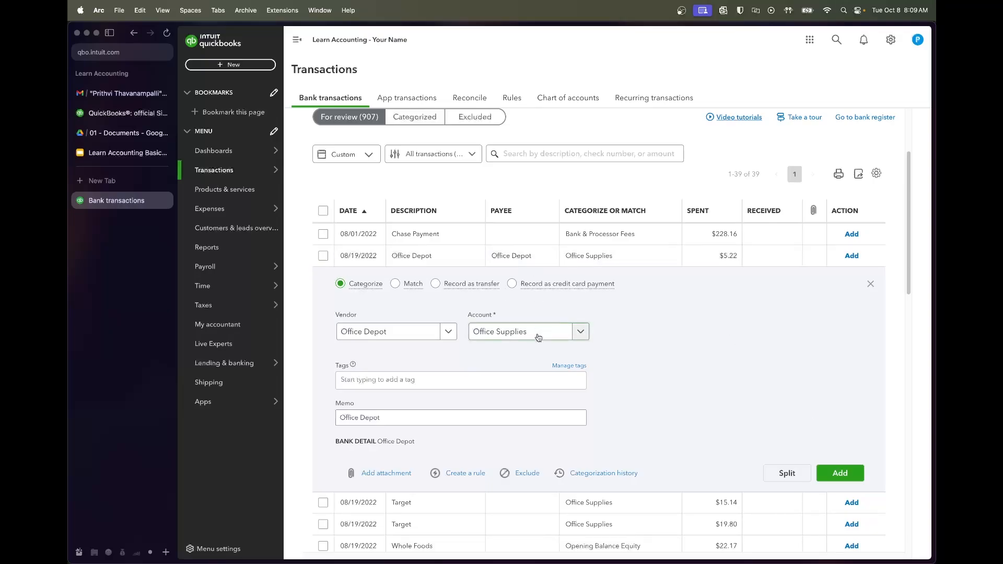
click(842, 473)
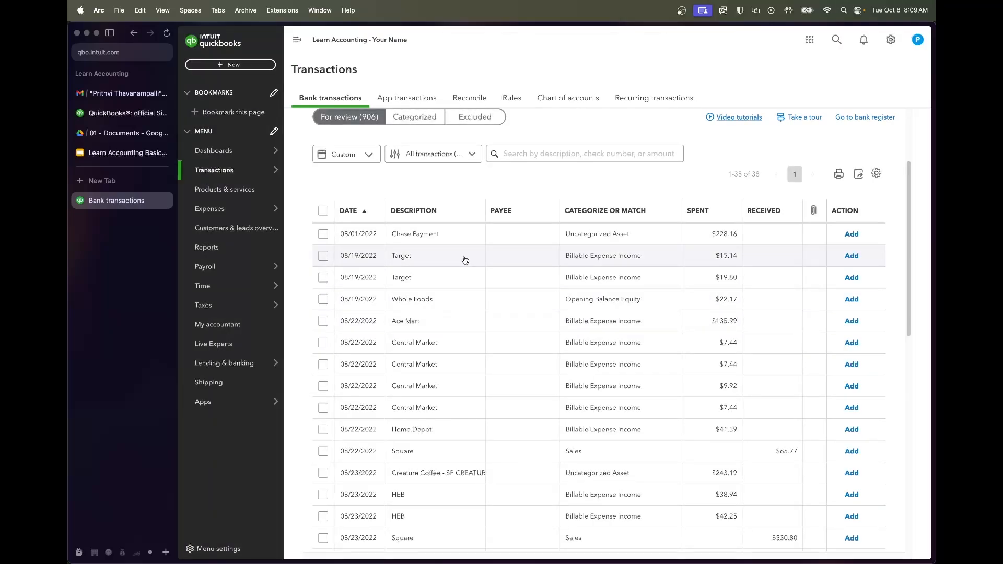
- Create a vendor named Target from the 08/19/2022 Target transaction for $15.14 and save it as that transaction's vendor
click(420, 262)
click(410, 331)
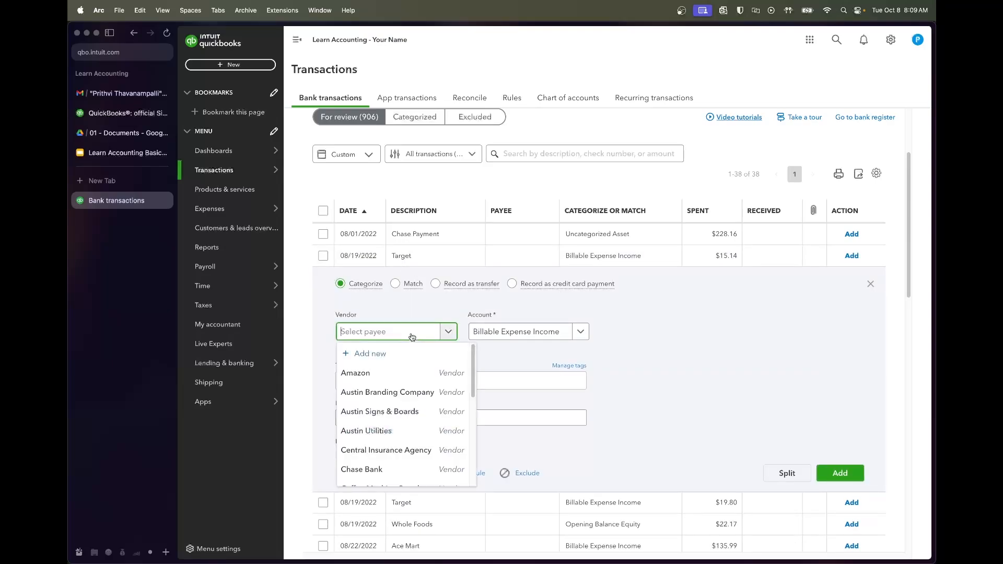
text(Target)
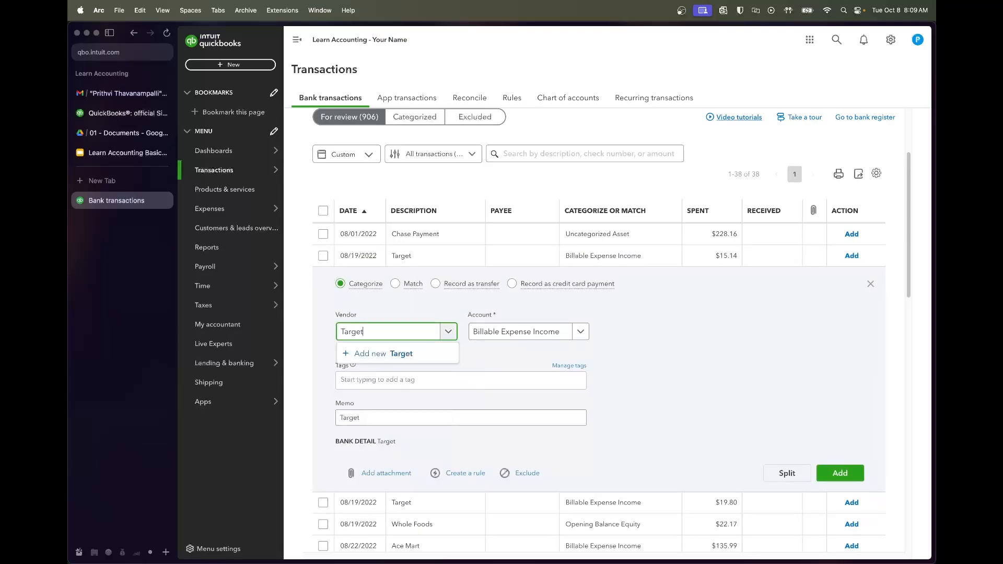
click(400, 353)
click(898, 543)
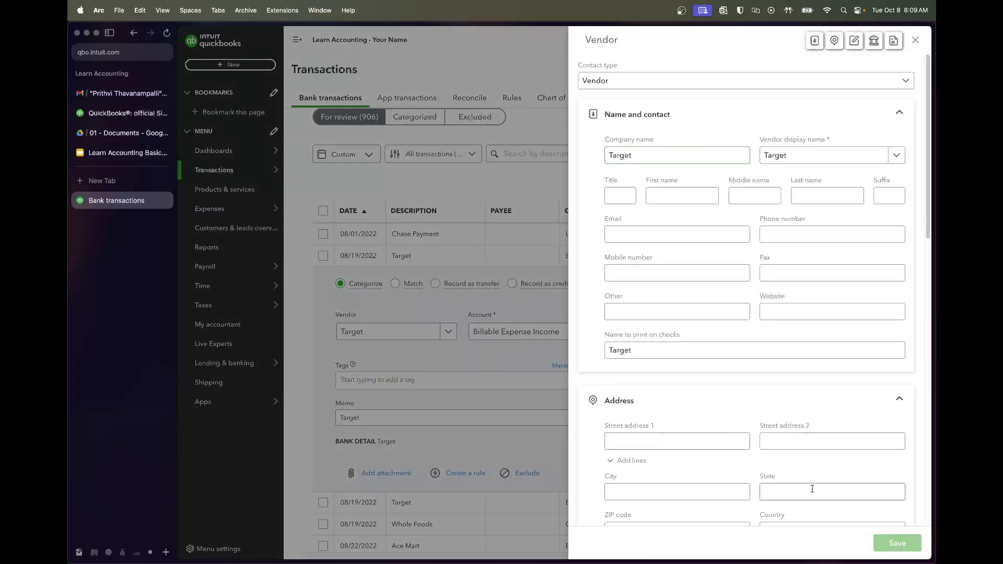
- Set the $15.14 Target transaction's account to Small Kitchen Tools & Supplies and add it to the books
click(524, 337)
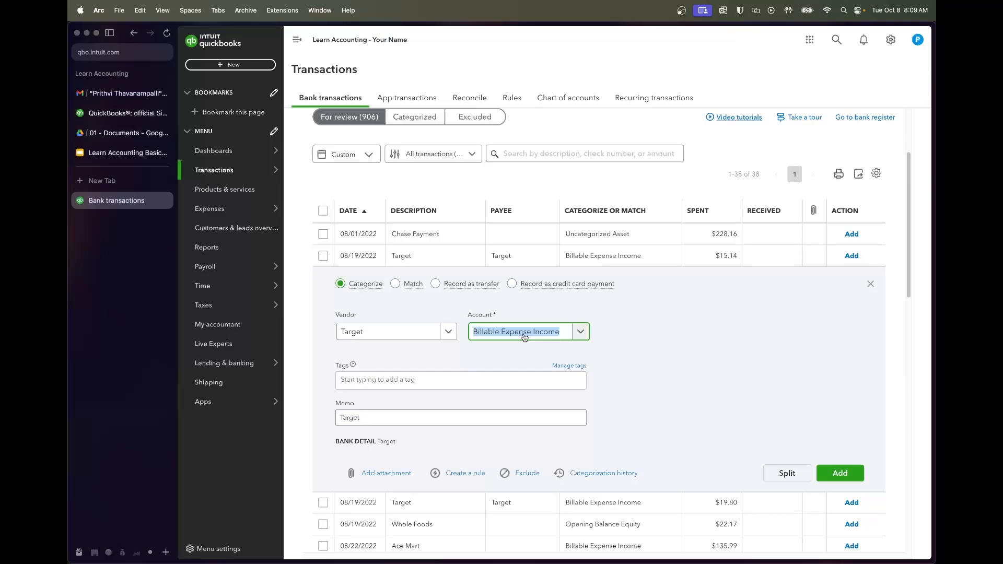
text(kitchen)
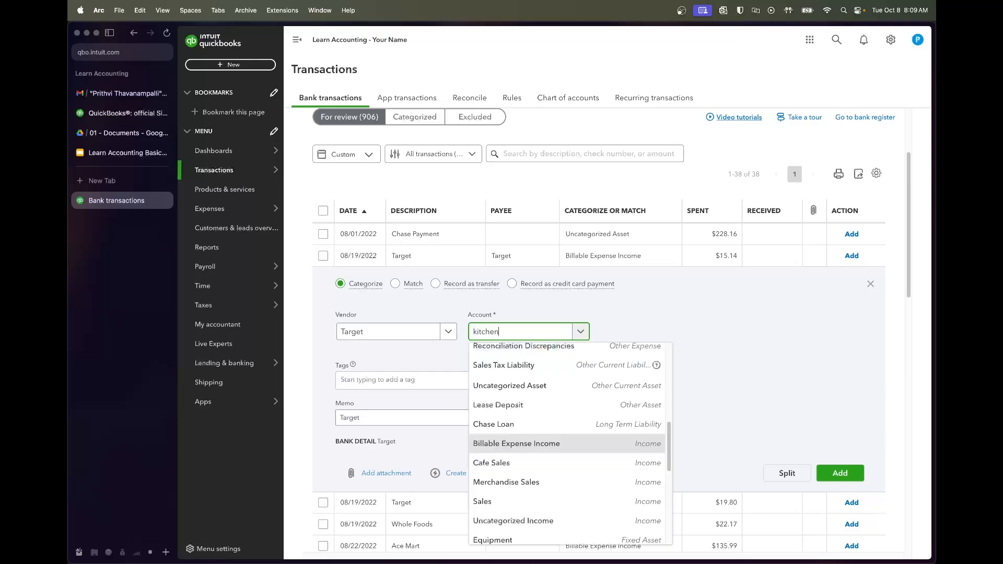
click(504, 392)
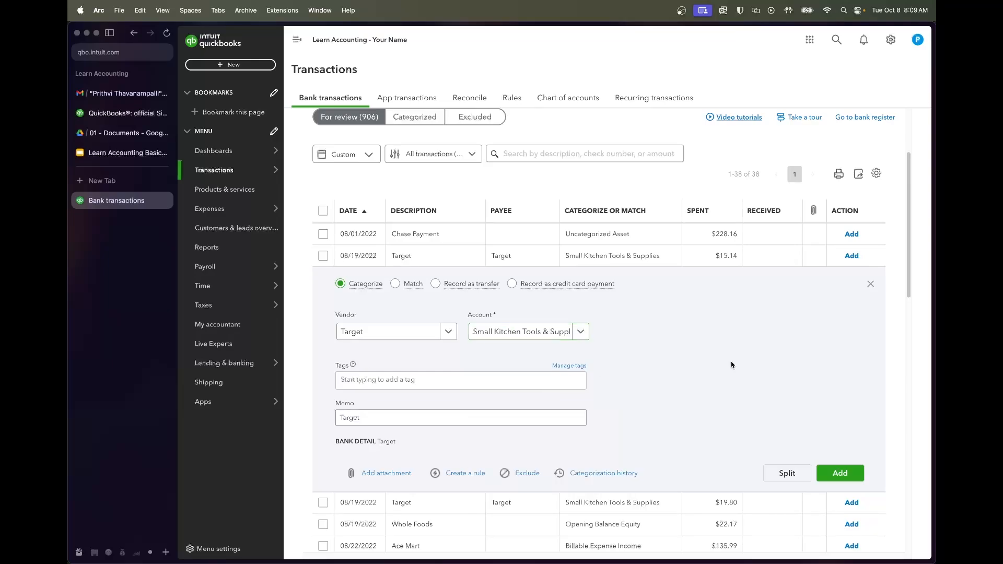
click(838, 473)
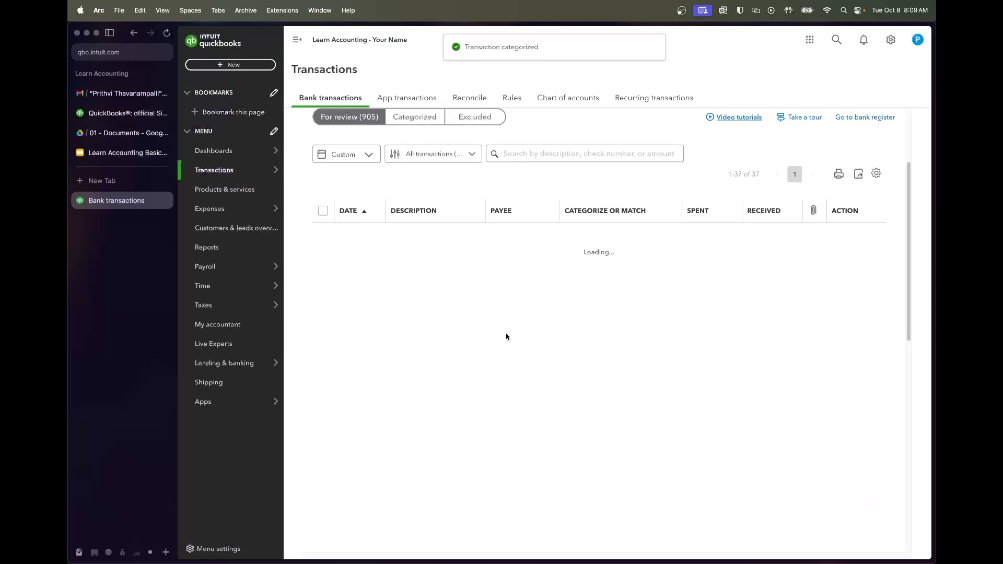
- Add the $19.80 Target transaction from 08/19/2022 to the books under Small Kitchen Tools & Supplies with vendor Target
click(467, 266)
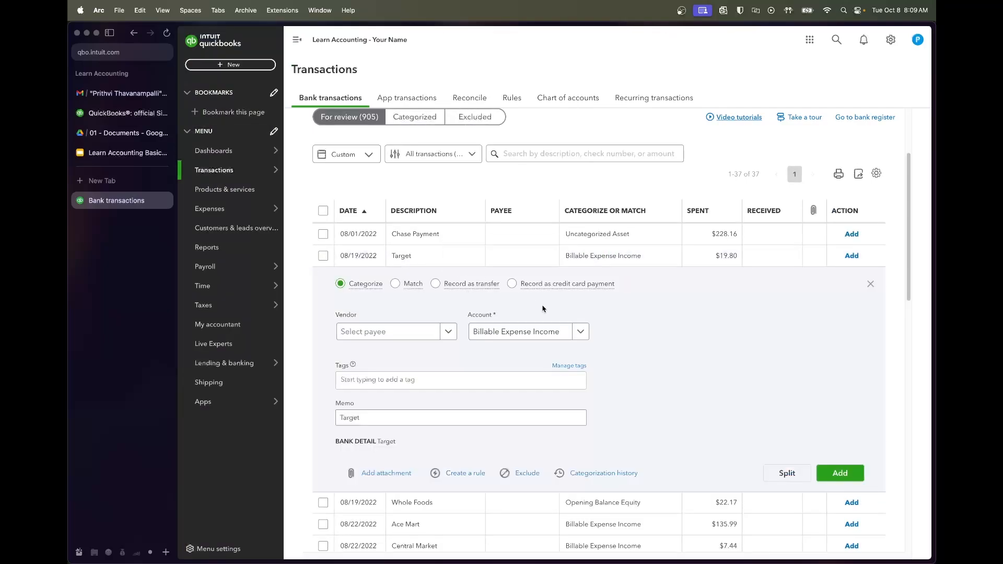
click(504, 331)
text(kitchen)
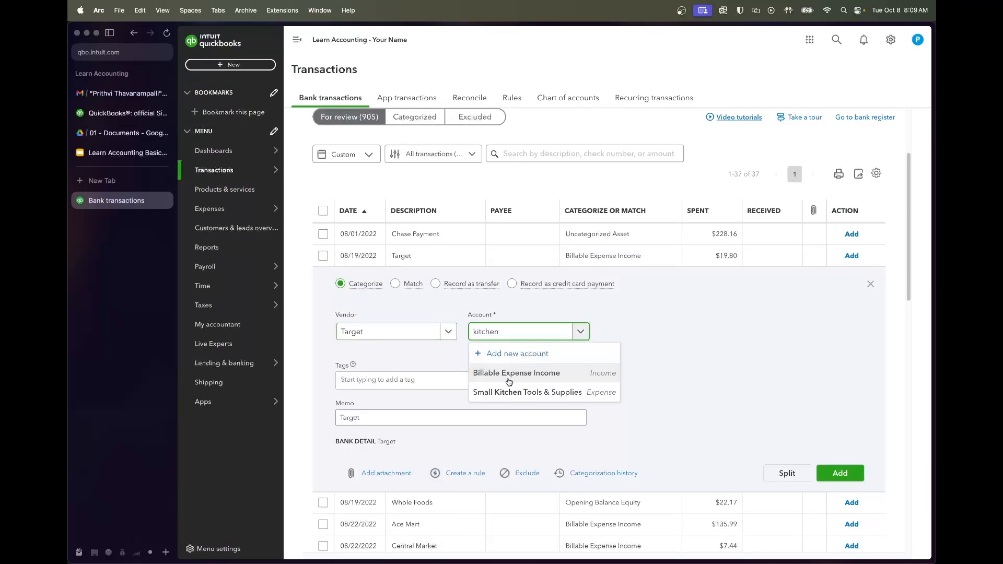
click(504, 391)
click(841, 473)
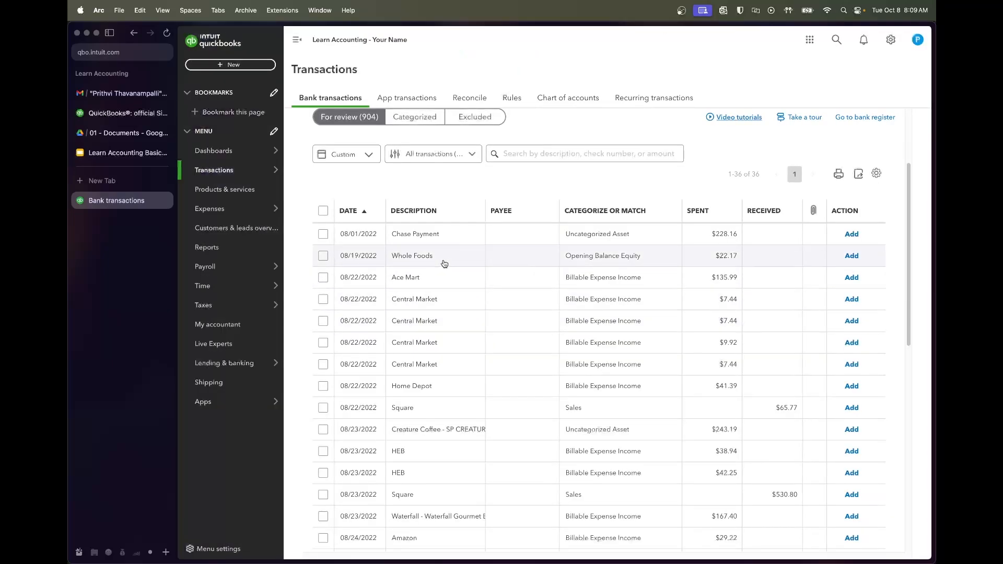
- Create a vendor named Whole Foods and assign it to the 08/19/2022 Whole Foods transaction
click(446, 260)
click(405, 332)
text(W)
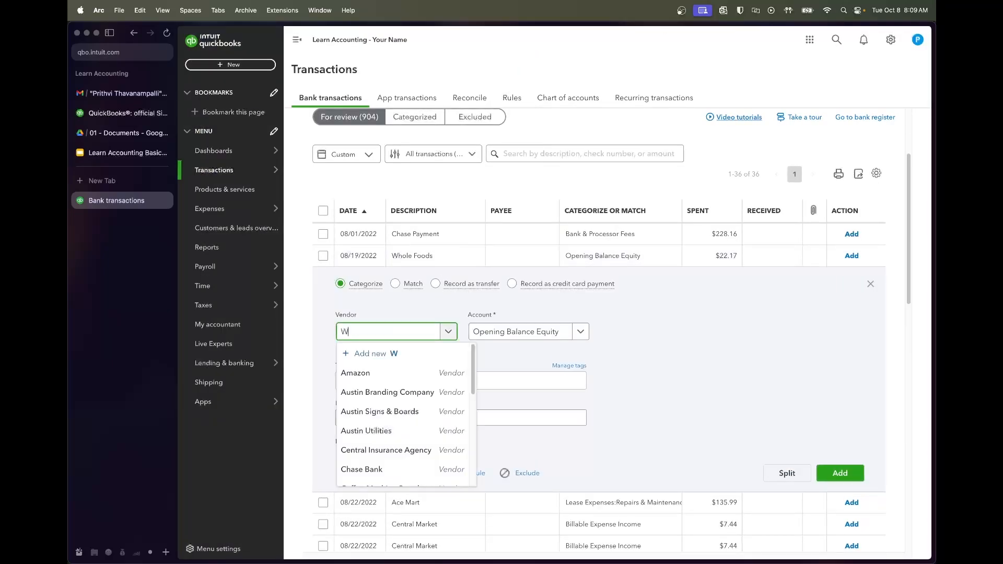
text(hoolle Foods)
click(402, 351)
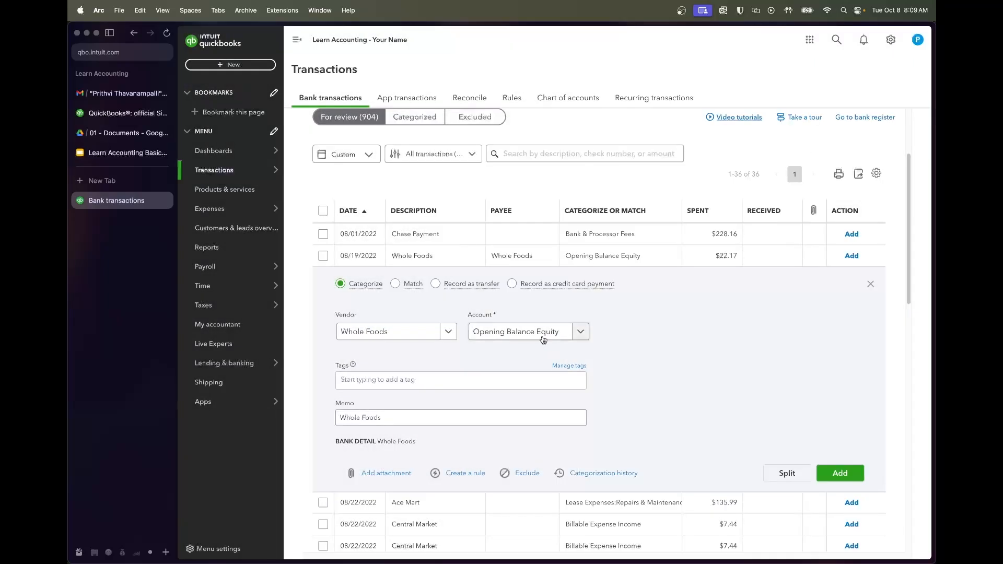
- Set the Whole Foods transaction's account to Dairy & Grocery Costs and add it to the books
click(529, 329)
text(dairy)
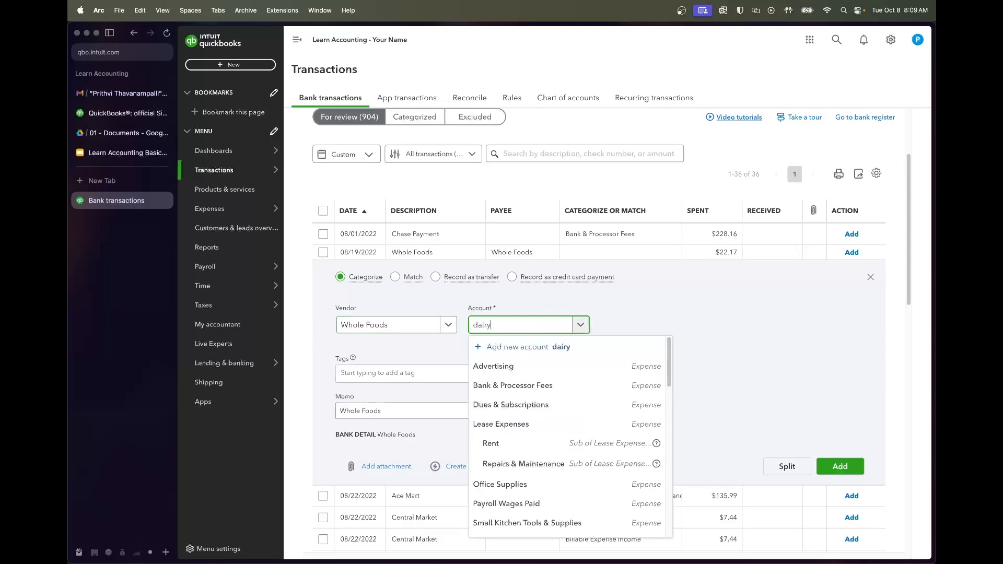
click(526, 385)
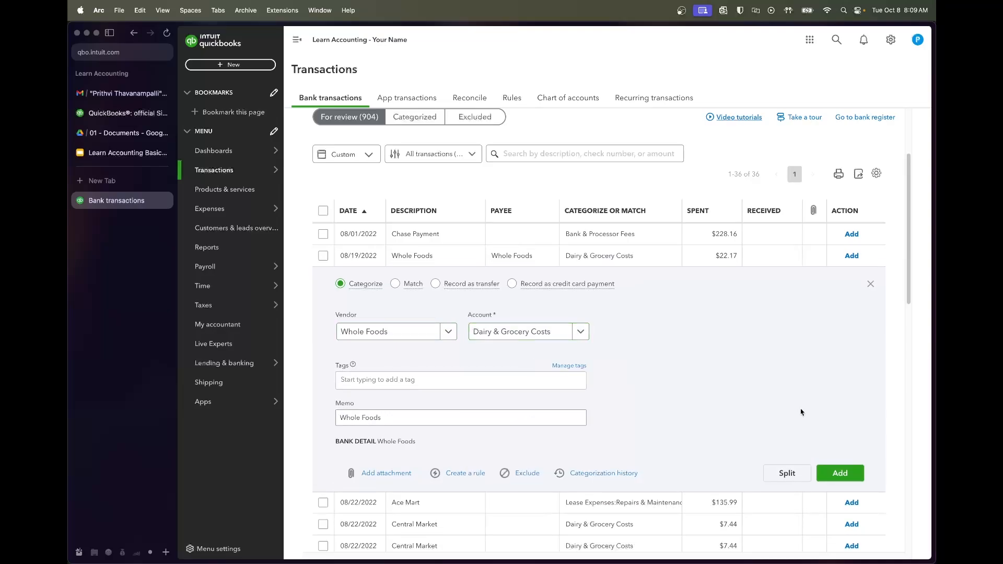
click(852, 473)
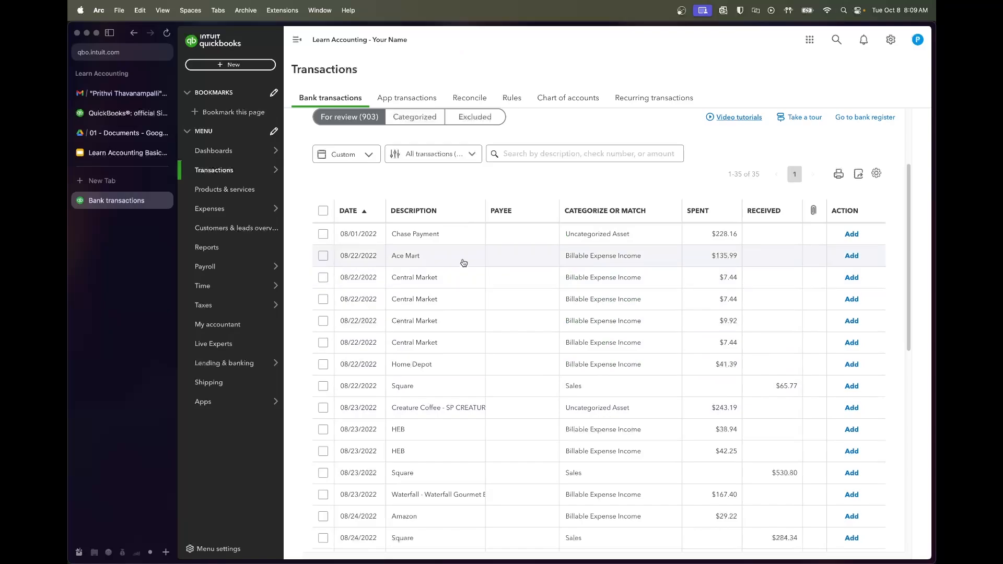
- Open the 08/22/2022 Ace Mart transaction and search the web for ace mart to see what the business sells
click(464, 262)
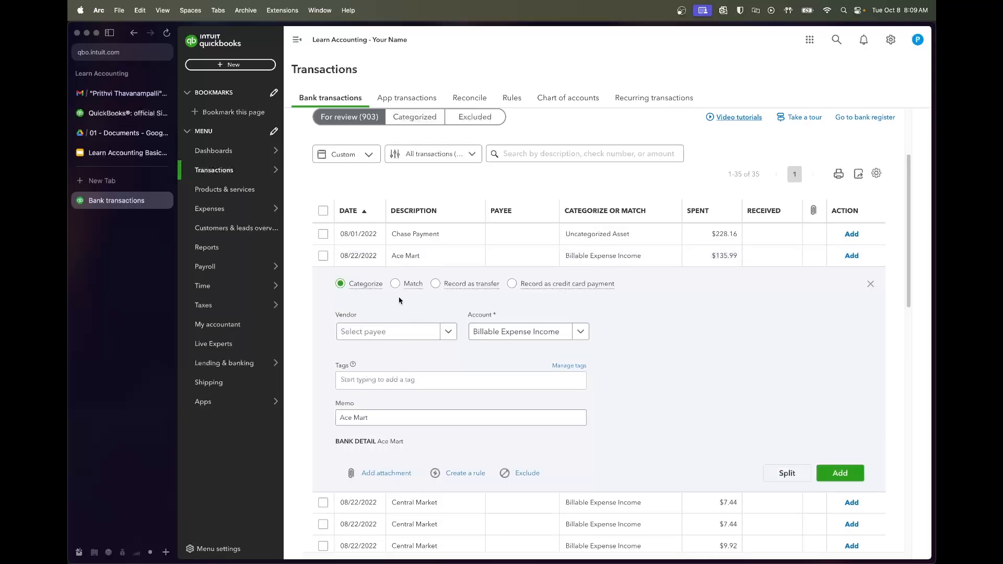
key(super+t)
text(about:blank)
key(Return)
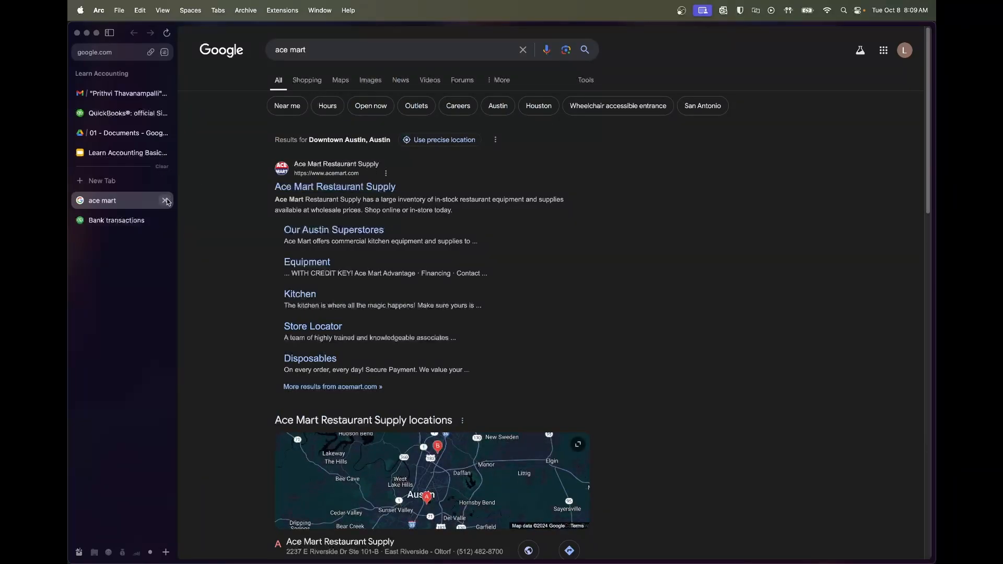
click(165, 201)
- Create a vendor named Ace Mart and assign it to the 08/22/2022 Ace Mart transaction
click(419, 335)
text(A)
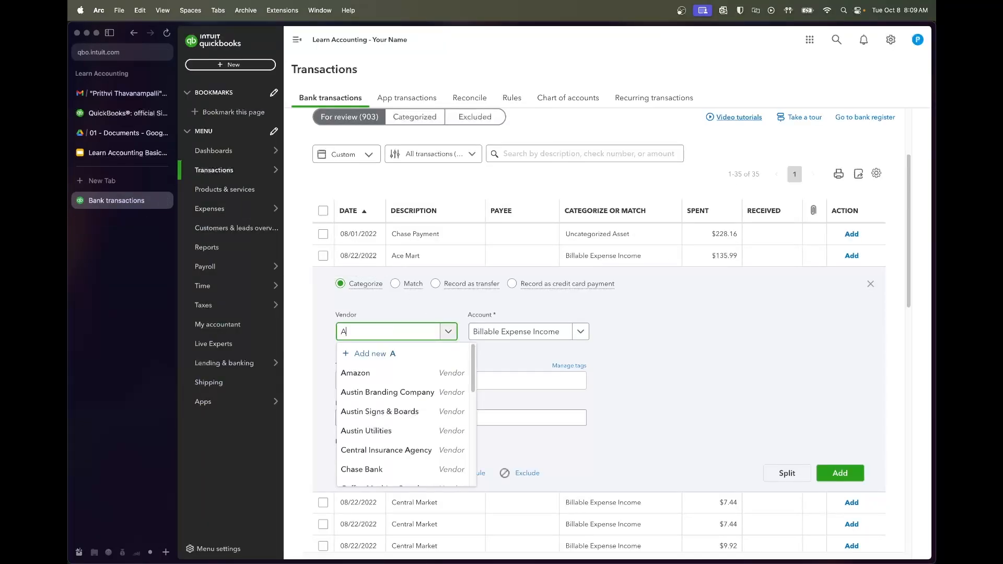
text(ce mart)
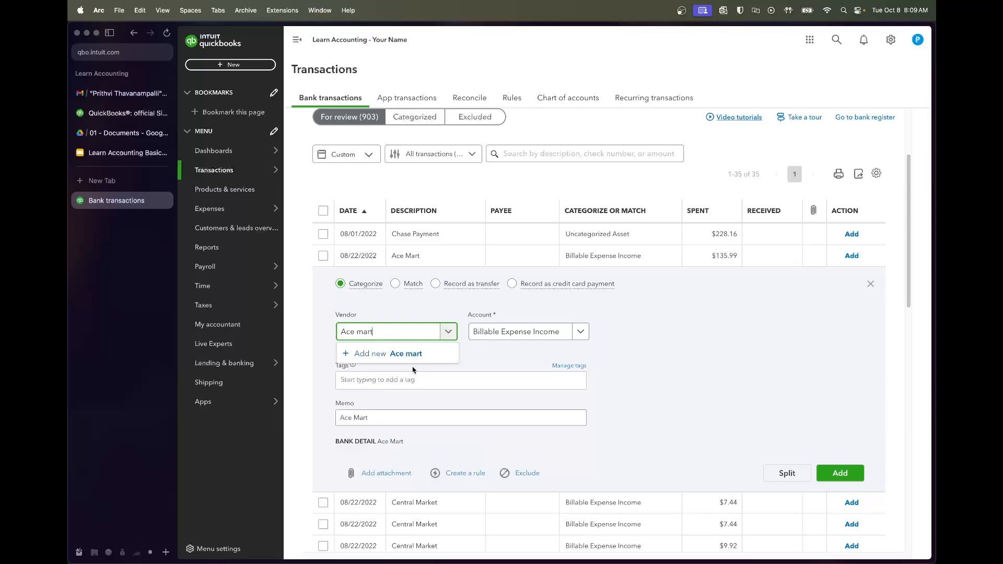
key(BackSpace)
key(BackSpace)
key(BackSpace)
key(BackSpace)
text(Mar)
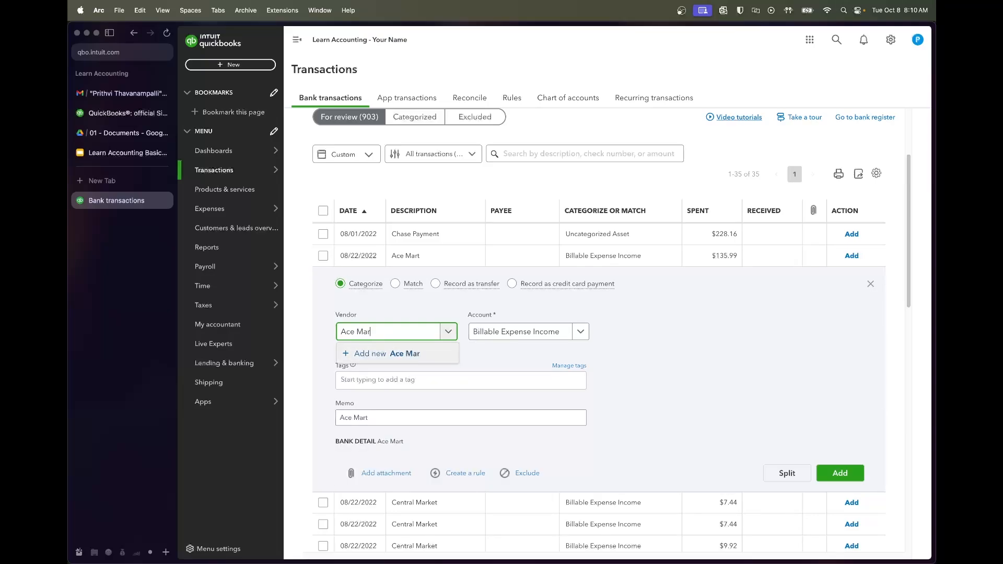
click(397, 354)
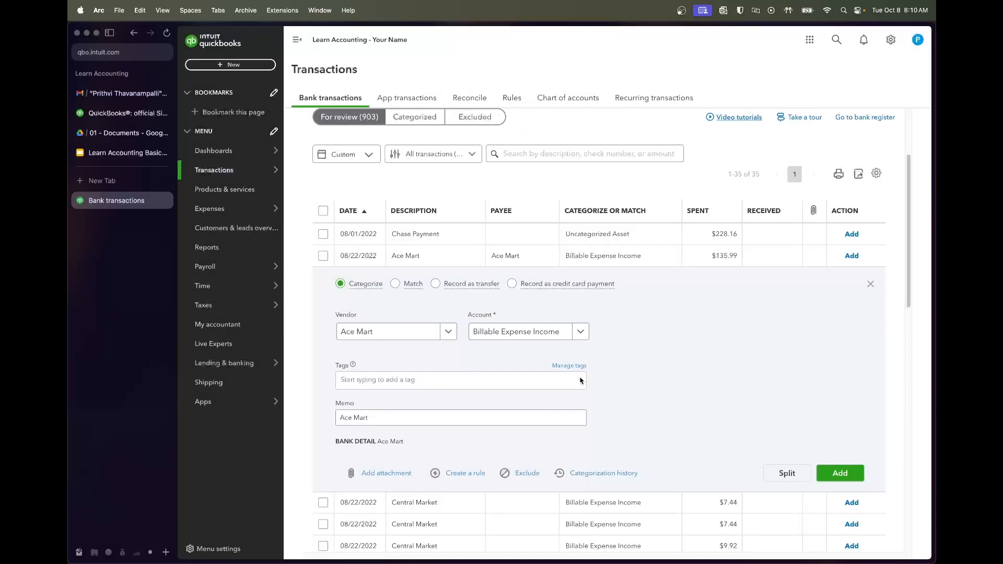
- Set the Ace Mart transaction's account to Small Kitchen Tools & Supplies and add it to the books
click(531, 339)
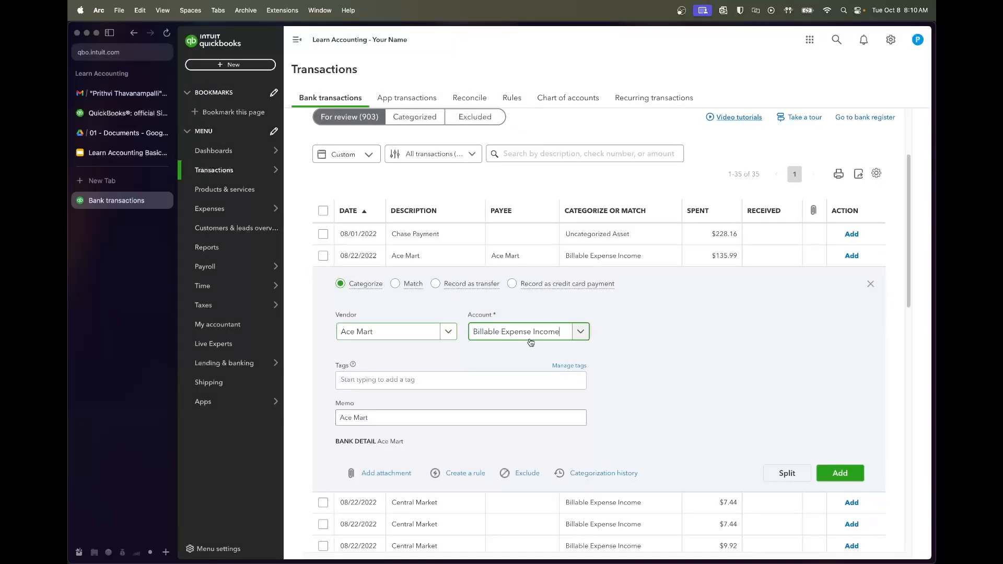
text(small kitchen)
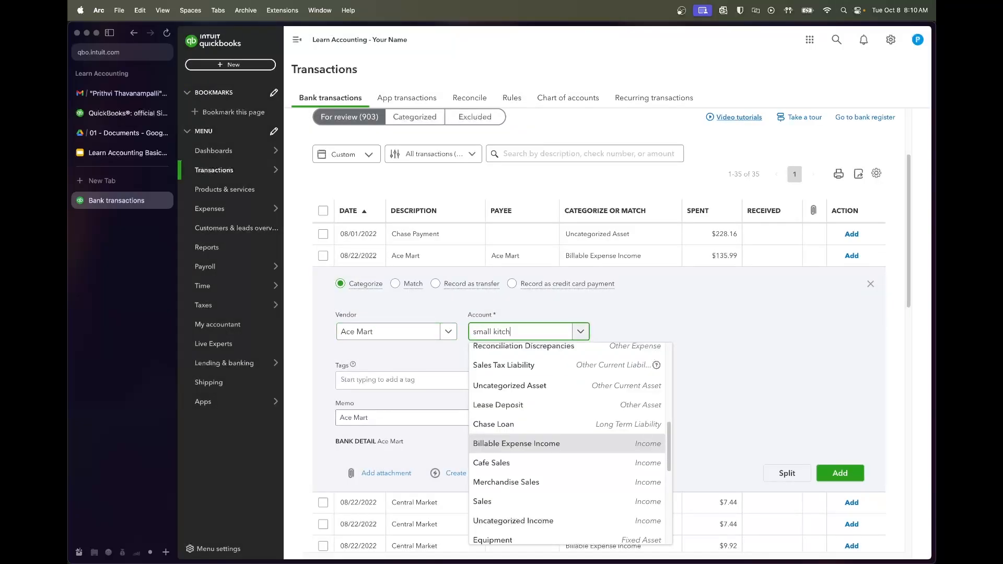
click(543, 393)
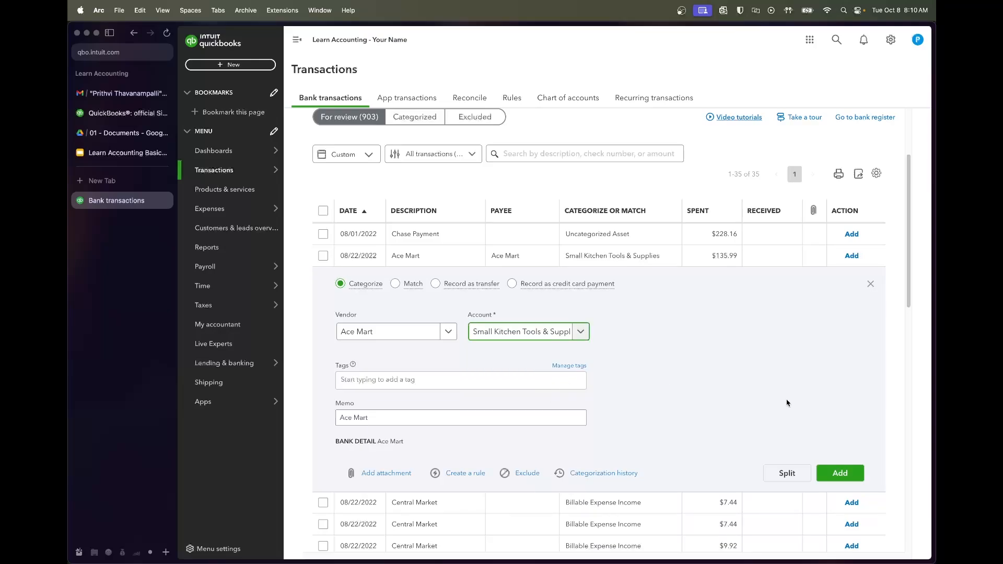
click(859, 466)
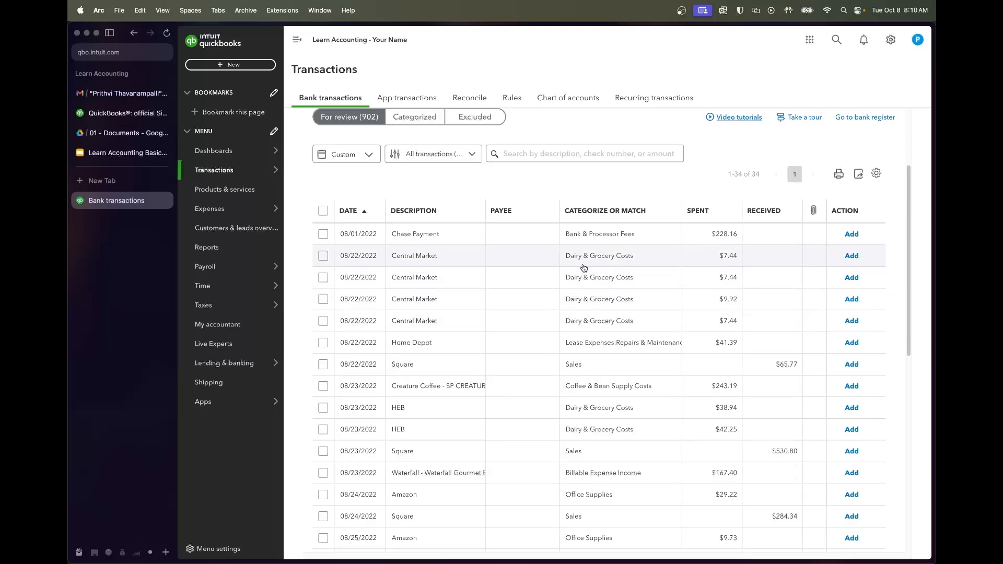
- Bulk-edit the four 08/22/2022 Central Market transactions as type Expense and assign them a newly created vendor named Central Market
click(323, 255)
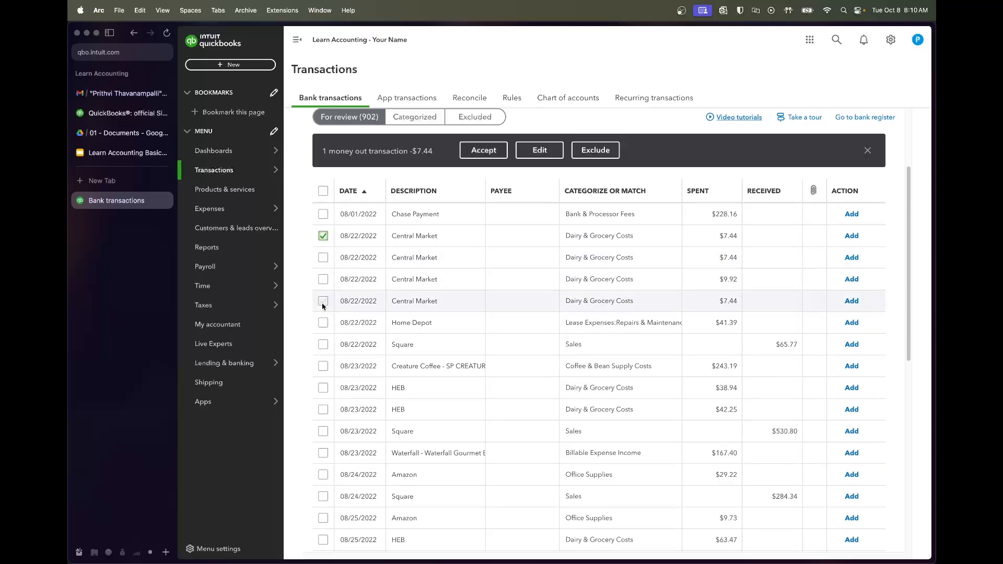
shift+click(323, 300)
click(548, 150)
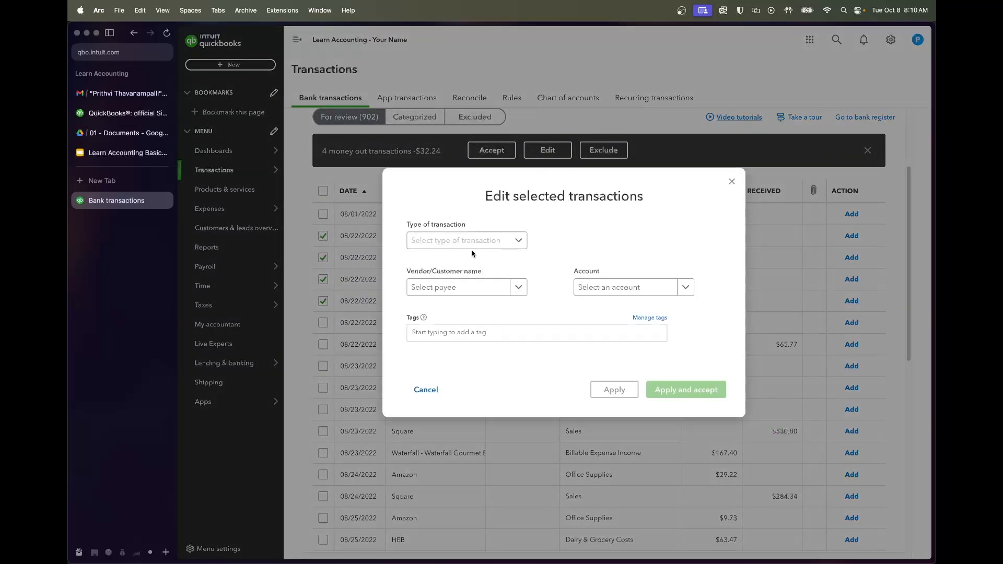
click(470, 240)
click(455, 258)
click(459, 285)
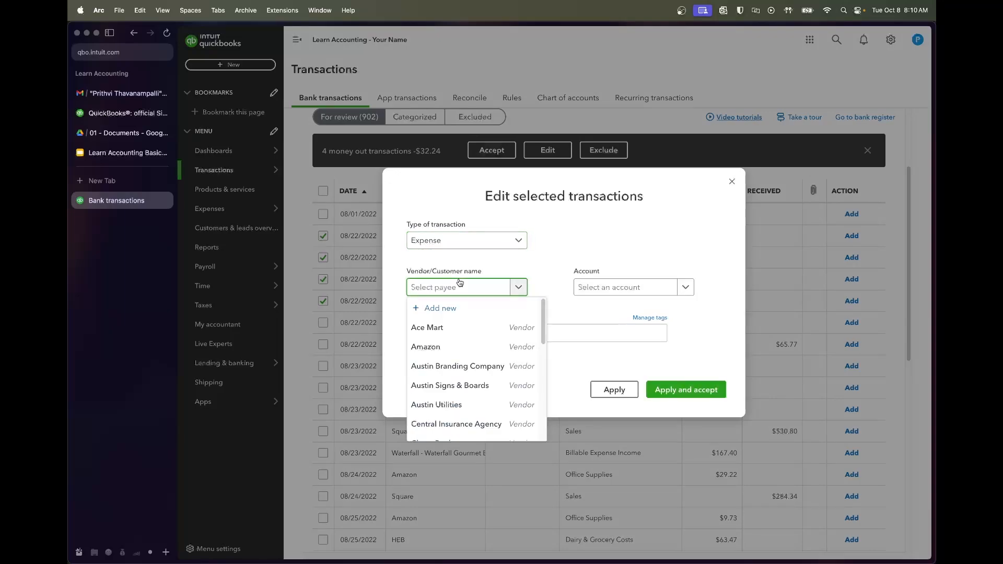
text(Central Market)
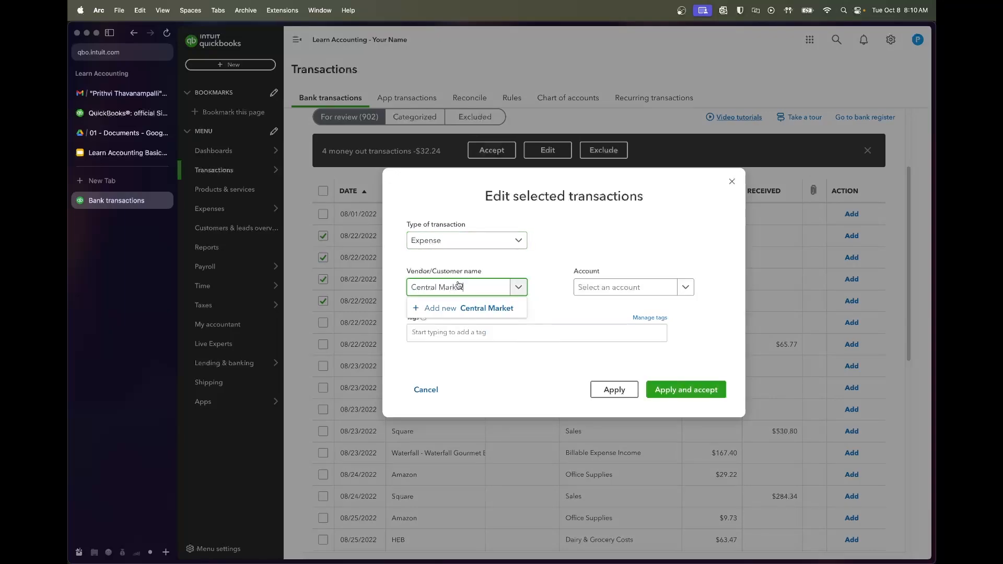
click(461, 307)
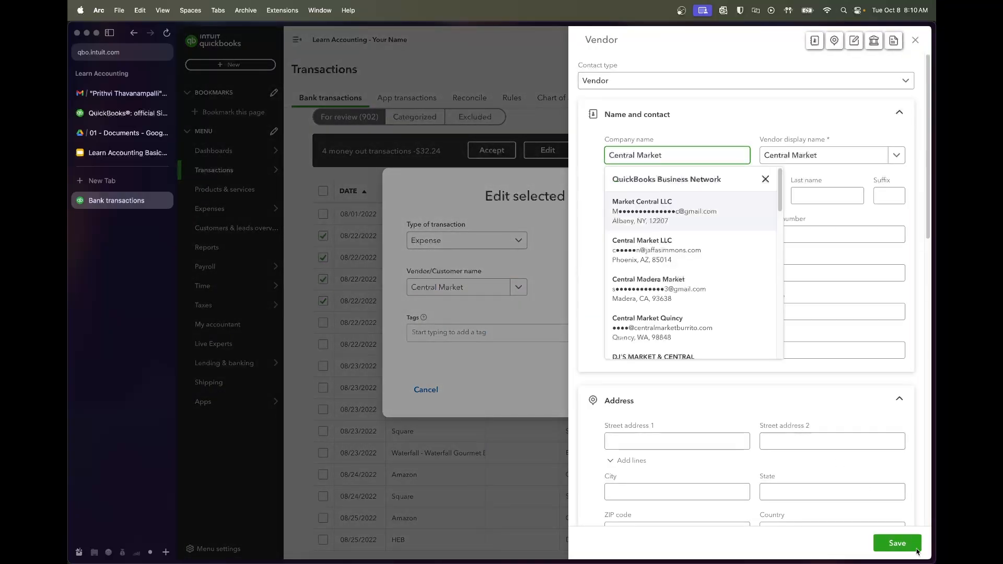
click(916, 549)
- Set the account of the selected Central Market transactions to Dairy & Grocery Costs, then apply and accept the bulk edit
click(617, 294)
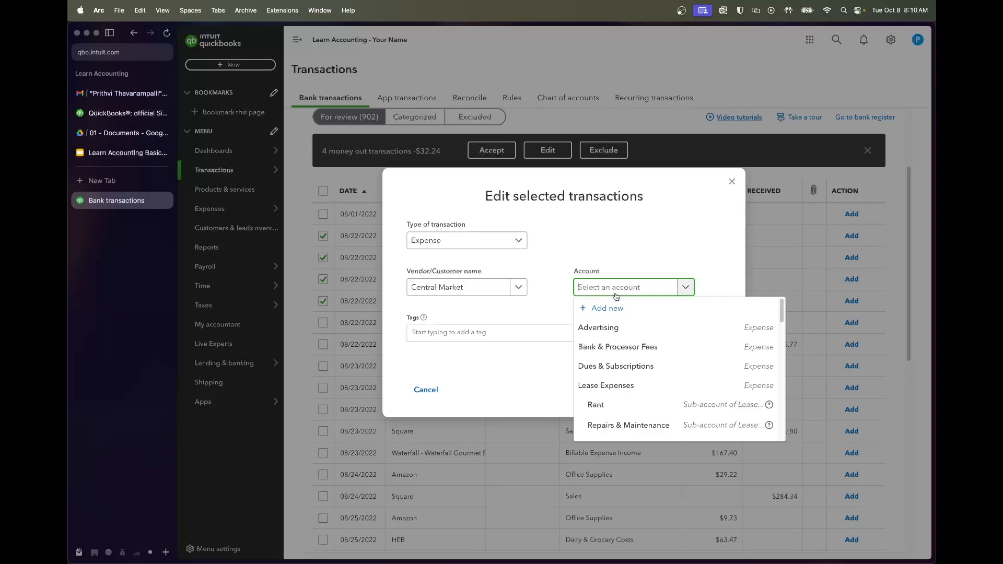
text(dairy)
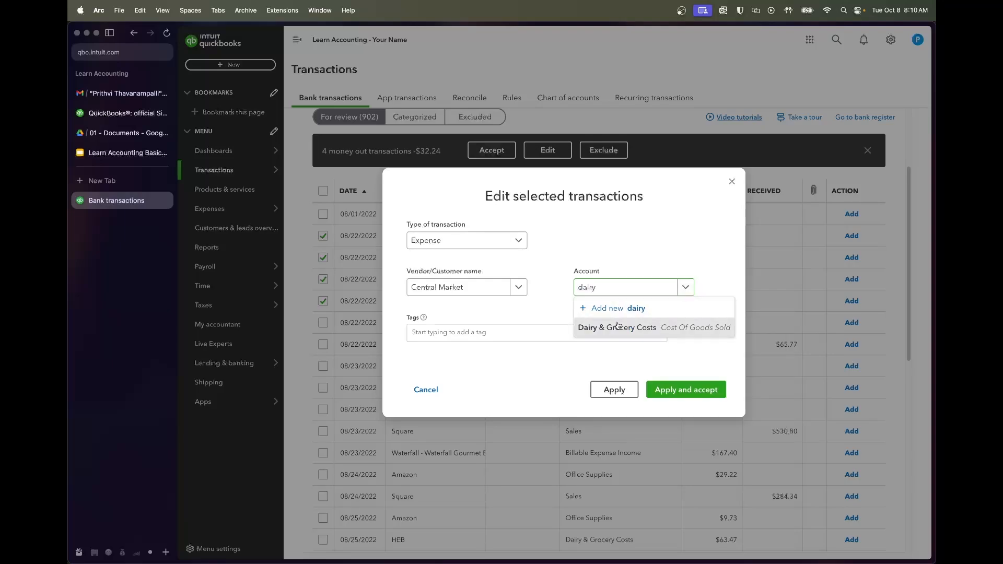
click(619, 328)
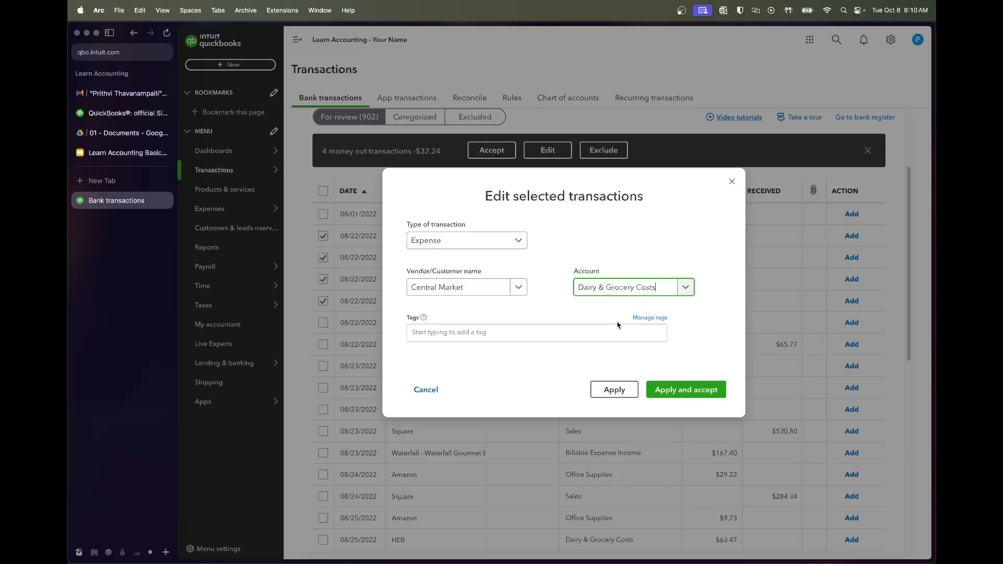
click(688, 391)
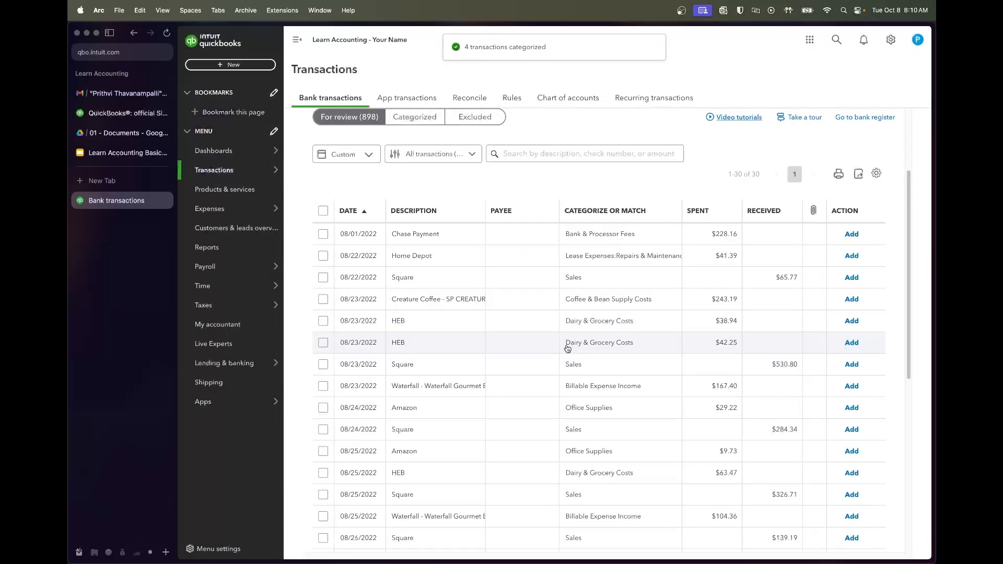
- Assign the vendor Home Depot to the 08/22/2022 Home Depot transaction and add it under Lease Expenses:Repairs & Maintenance
click(440, 256)
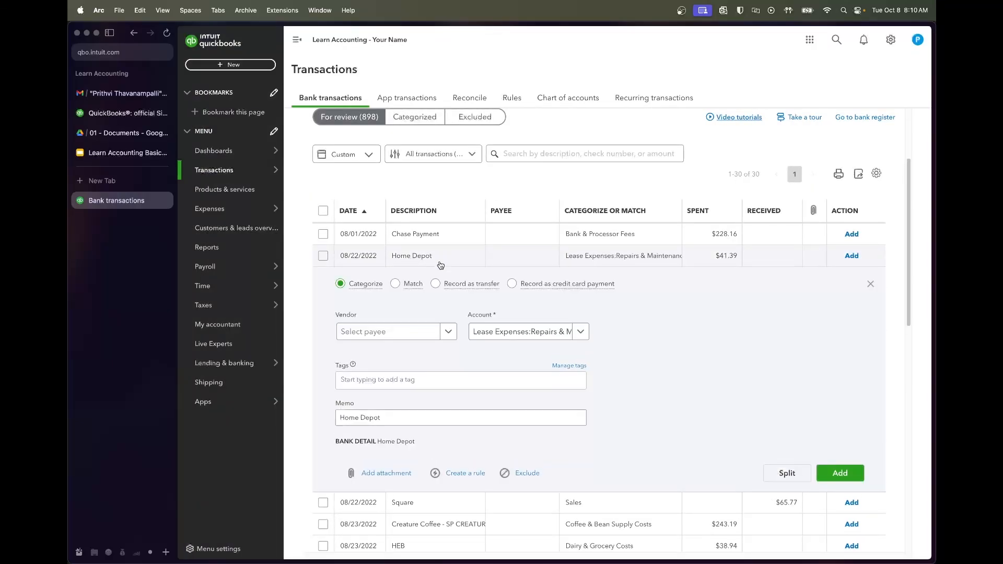
click(406, 331)
text(Home Depot)
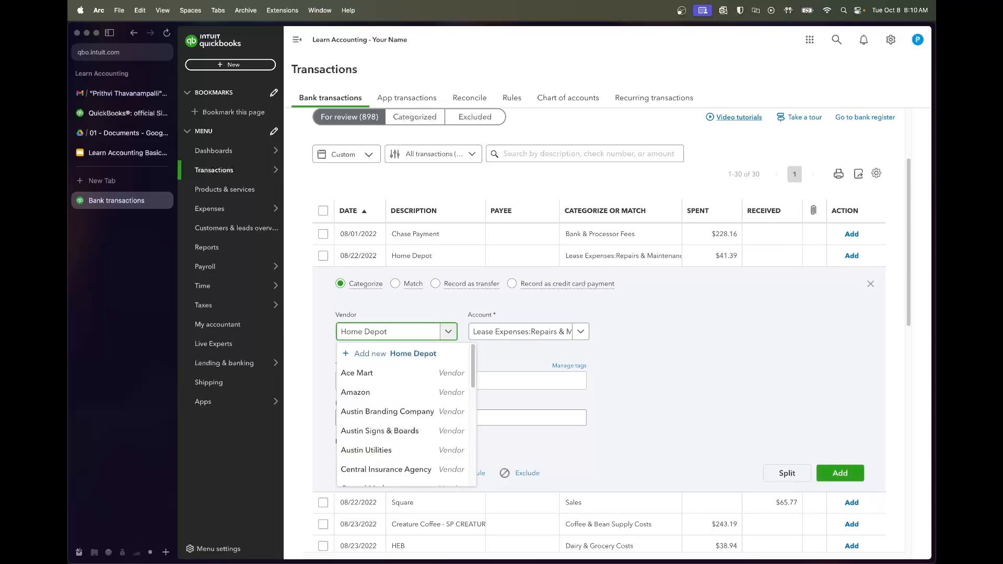
click(366, 372)
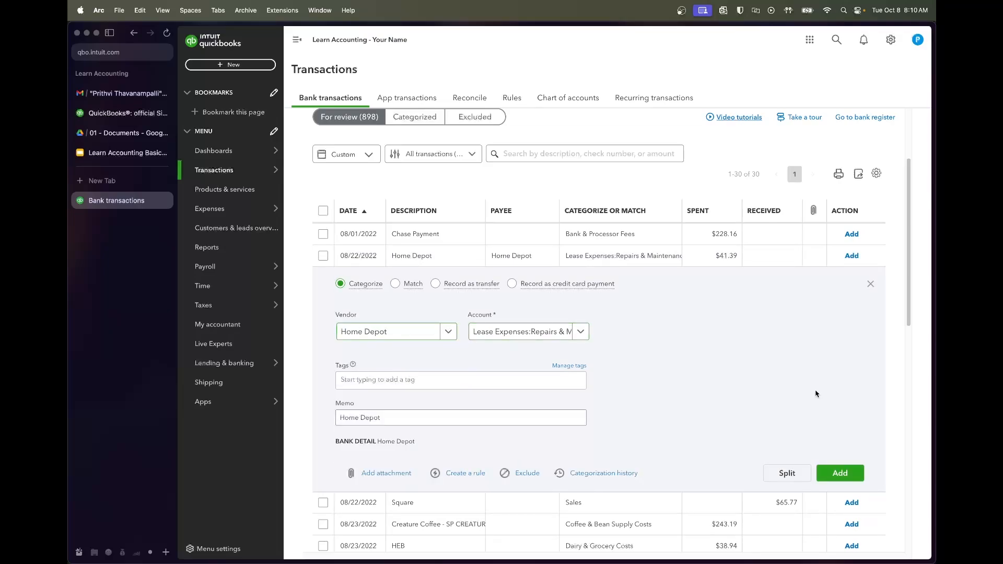
click(838, 473)
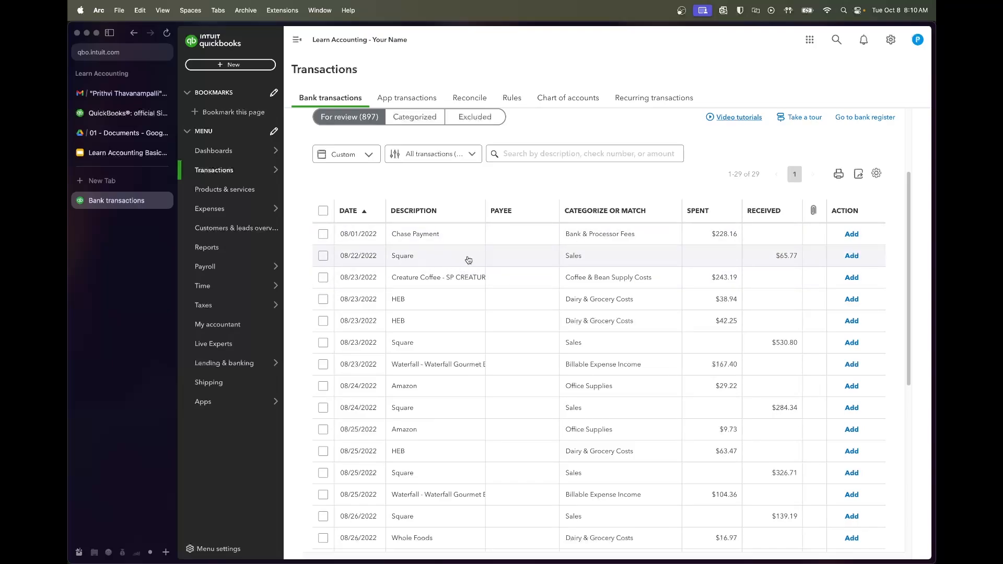
- Create a vendor named Square and assign it to the 08/22/2022 Square deposit
click(428, 261)
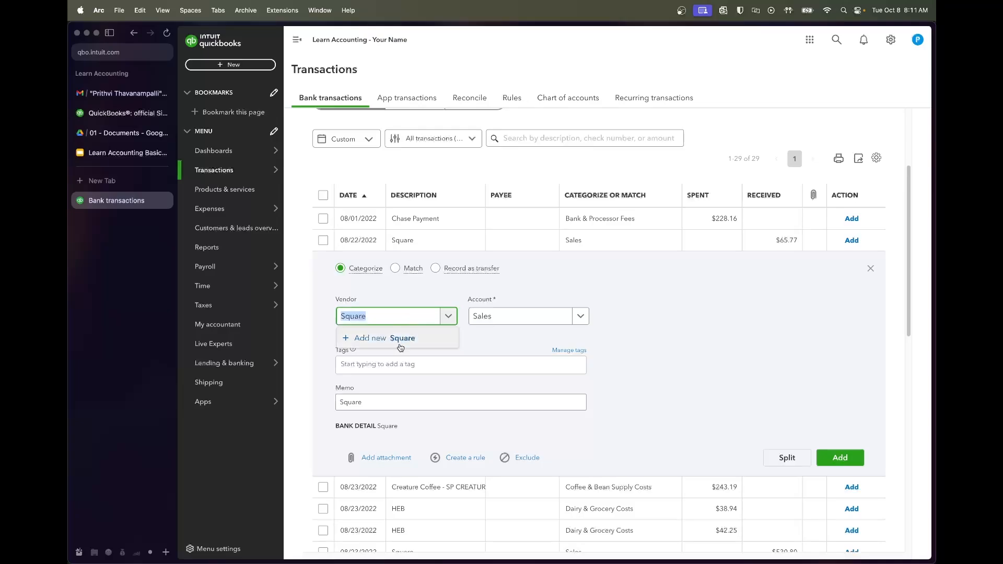
click(401, 339)
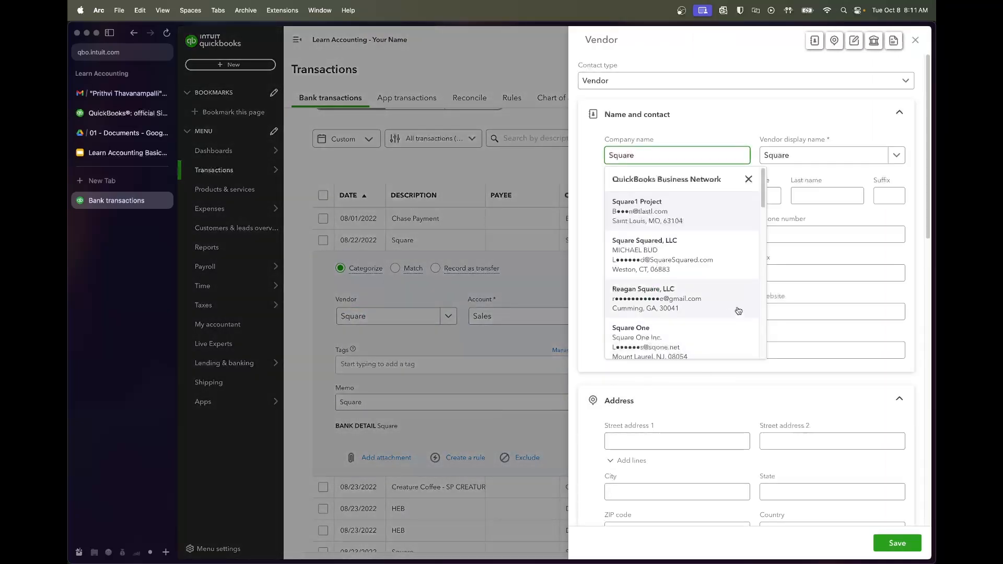
click(848, 131)
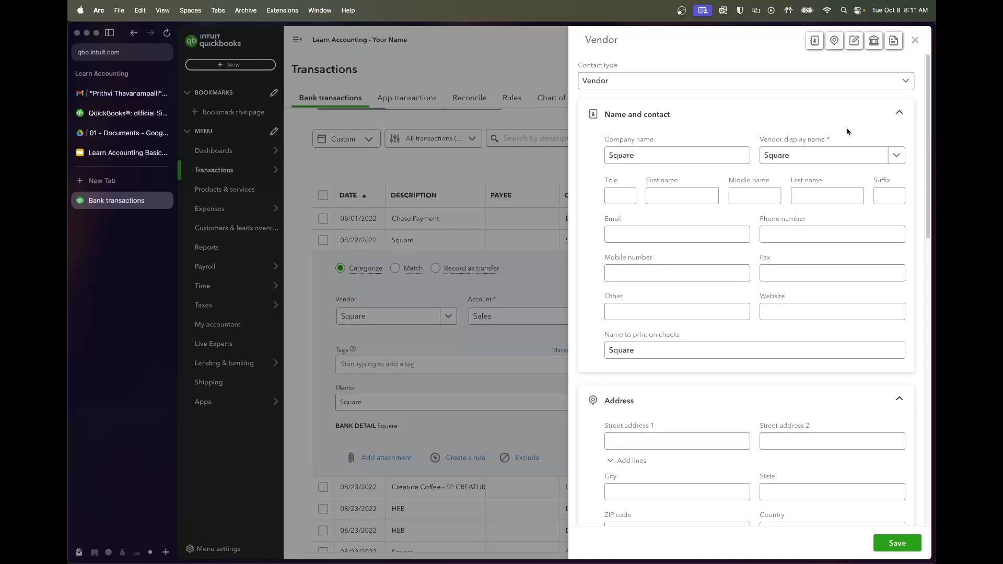
click(888, 545)
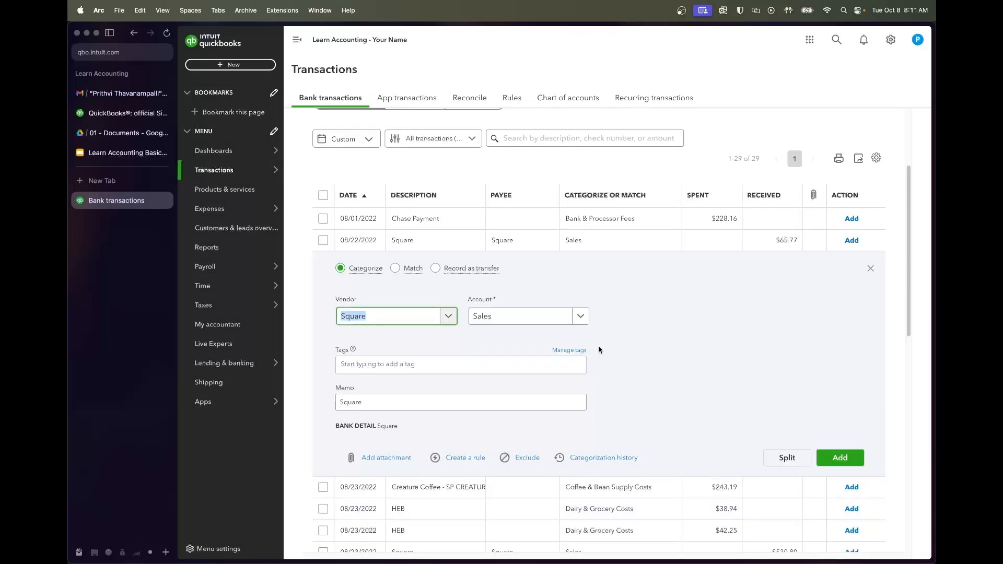
click(600, 350)
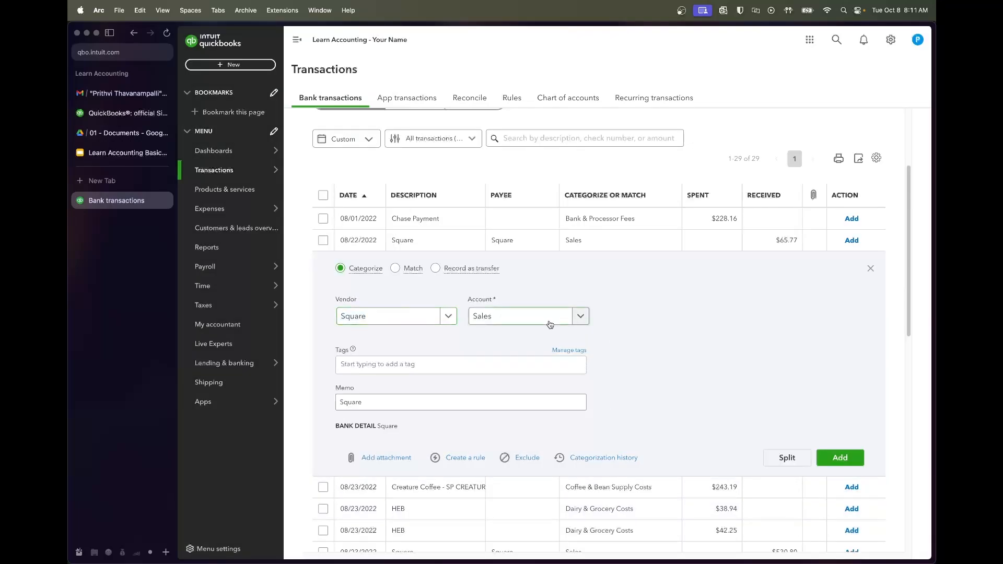
- Set the Square deposit's account to Cafe Sales and add it to the books
click(518, 318)
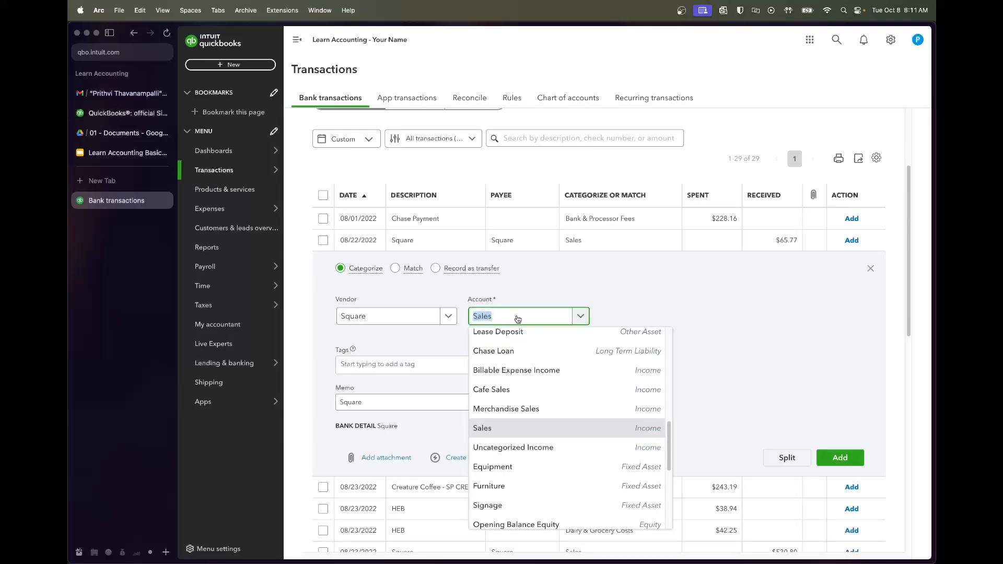
click(518, 389)
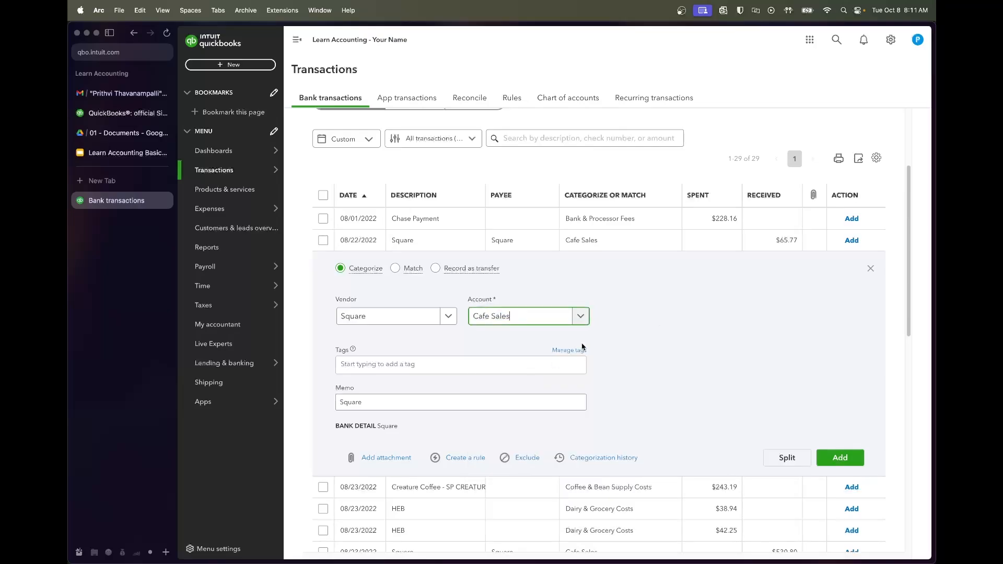
click(669, 299)
click(846, 459)
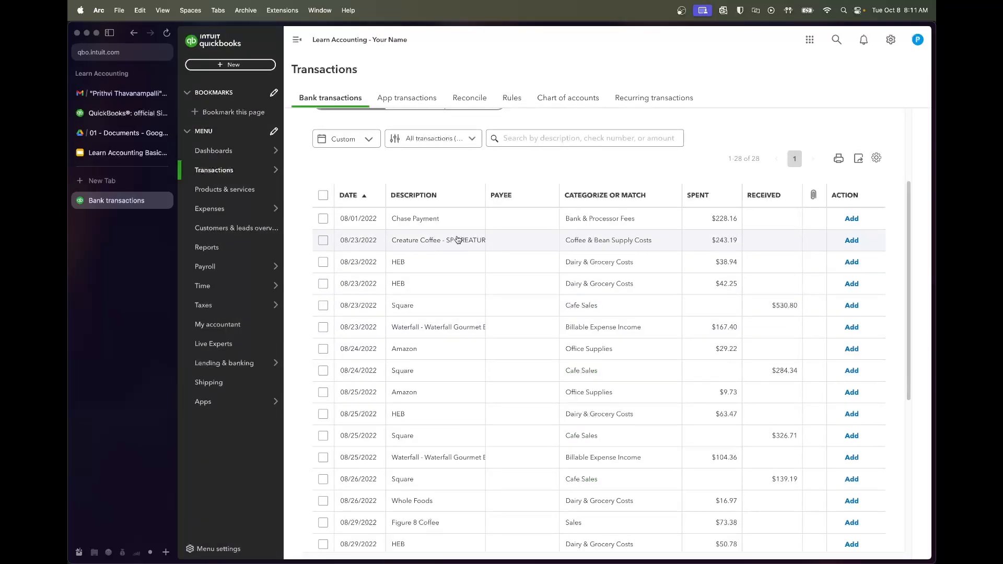
- Create the vendor Creature Coffee for the 08/23/2022 Creature Coffee transaction and add it under Coffee & Bean Supply Costs
click(457, 240)
click(423, 402)
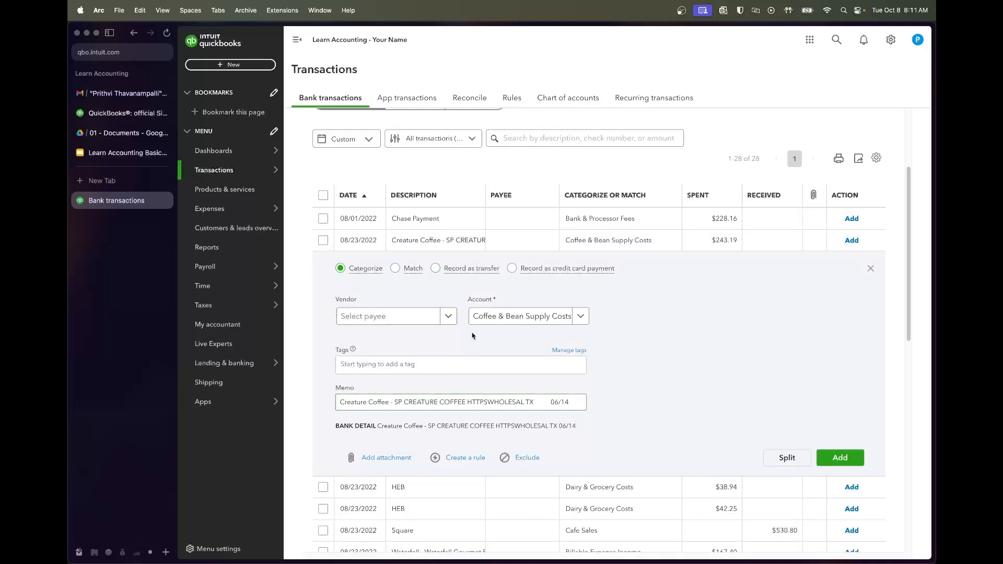
click(420, 321)
text(Cre)
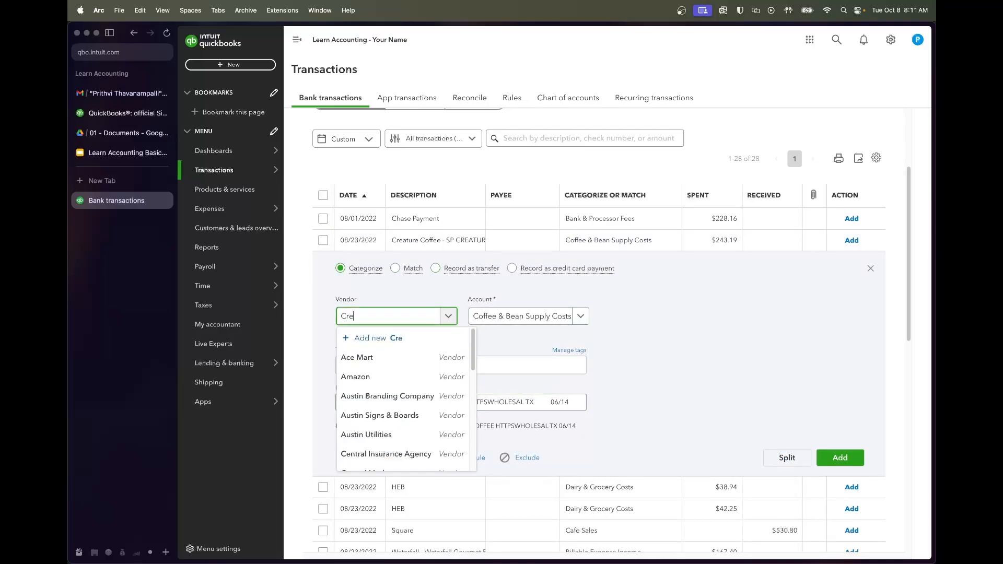
text(ature Coffee)
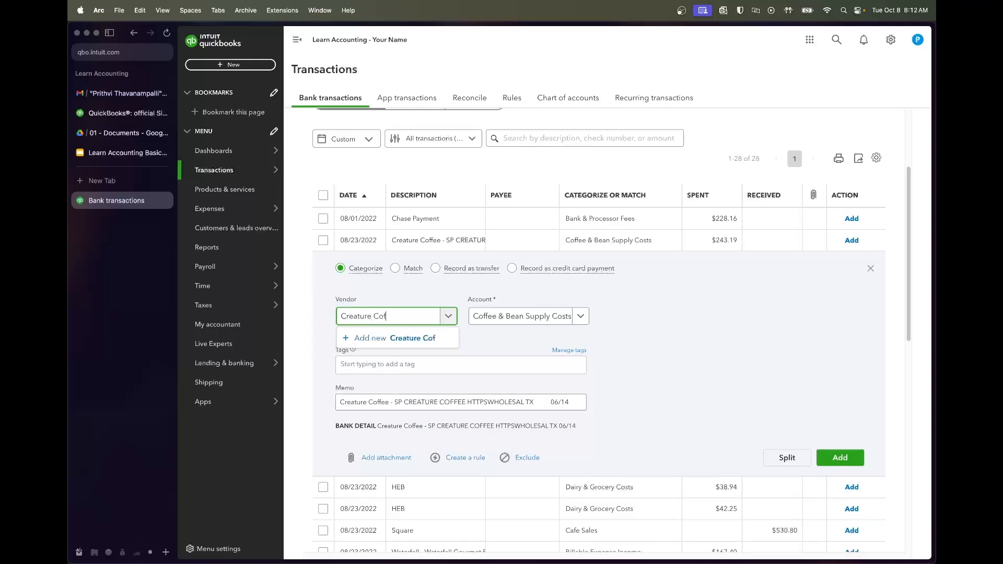
click(413, 339)
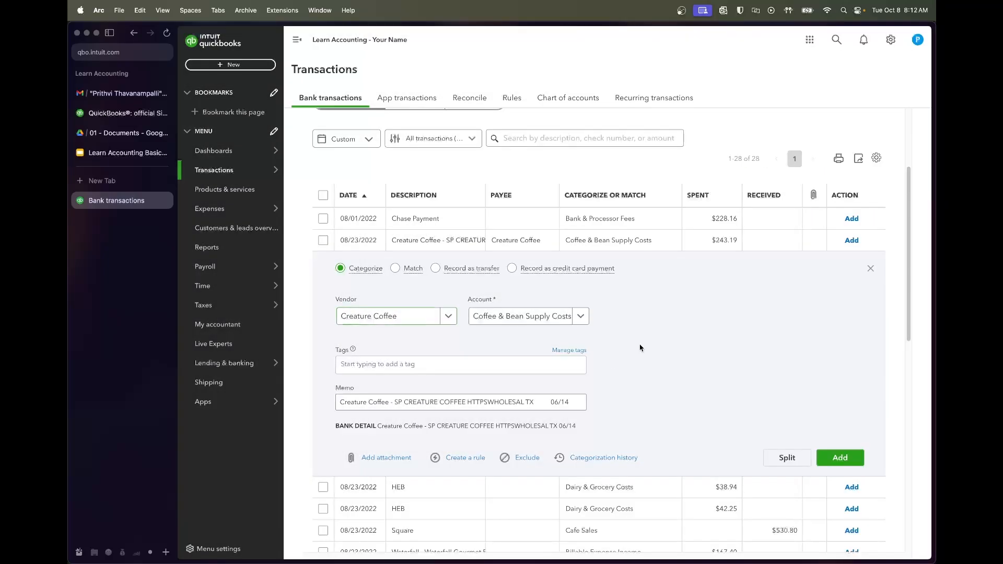
click(849, 457)
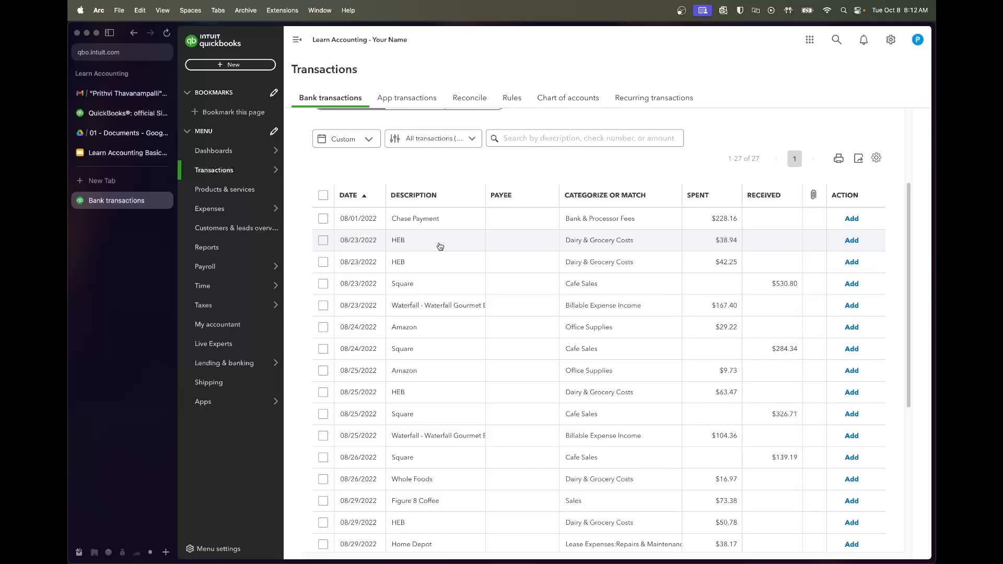
- Start a bank rule named HEB from the $38.94 HEB transaction dated 08/23/2022
scroll(441, 299, down, 5)
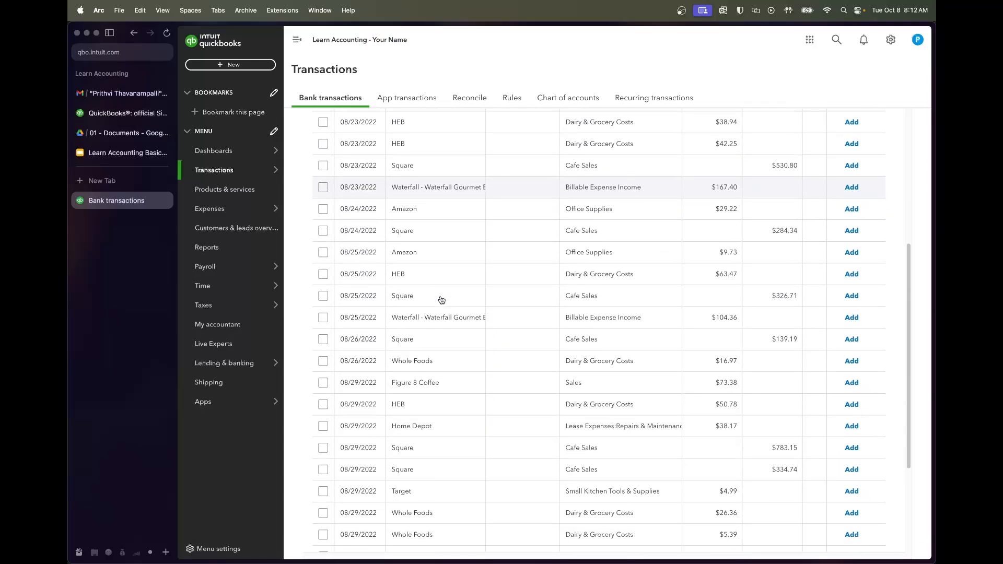
scroll(442, 299, down, 3)
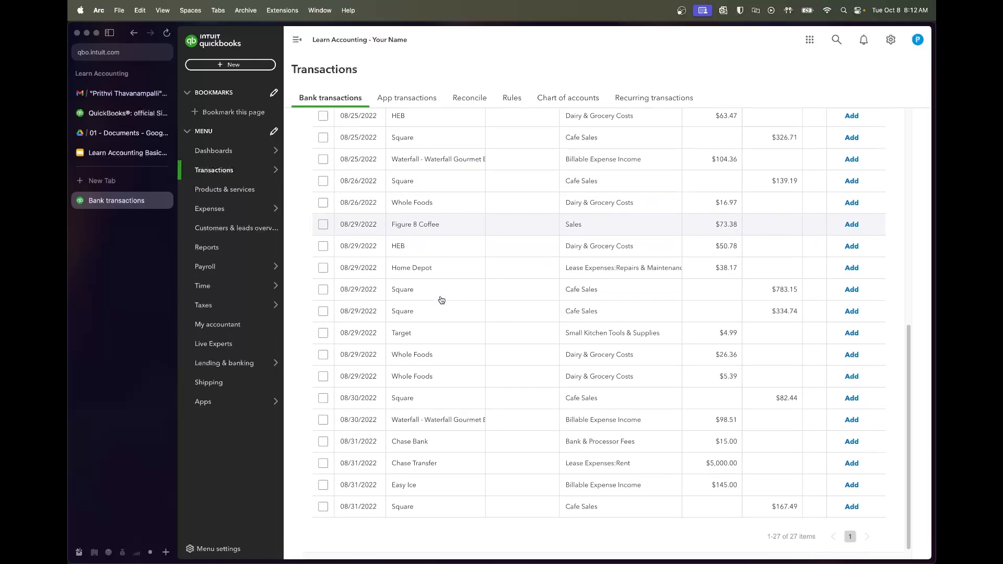
scroll(441, 299, up, 8)
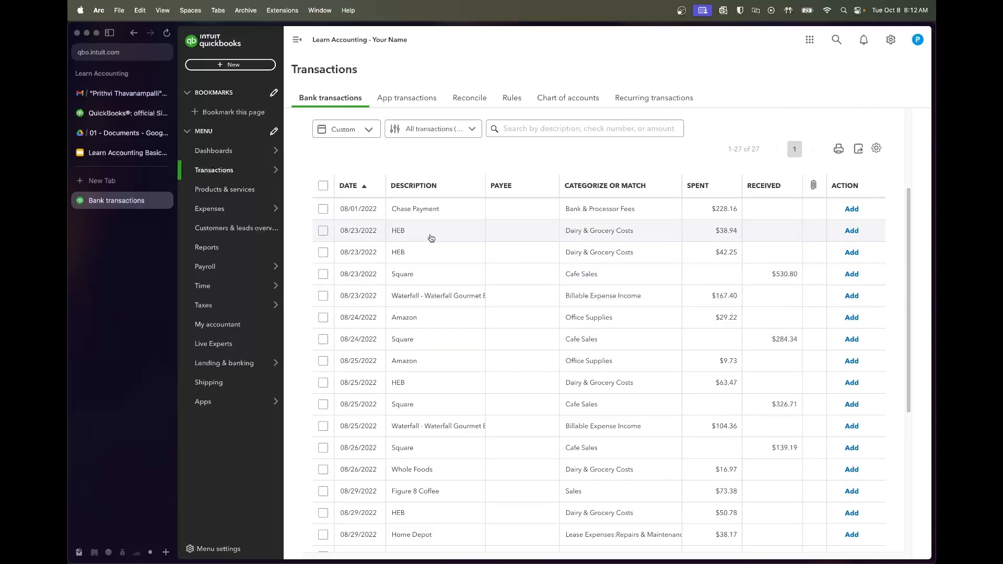
scroll(435, 243, up, 1)
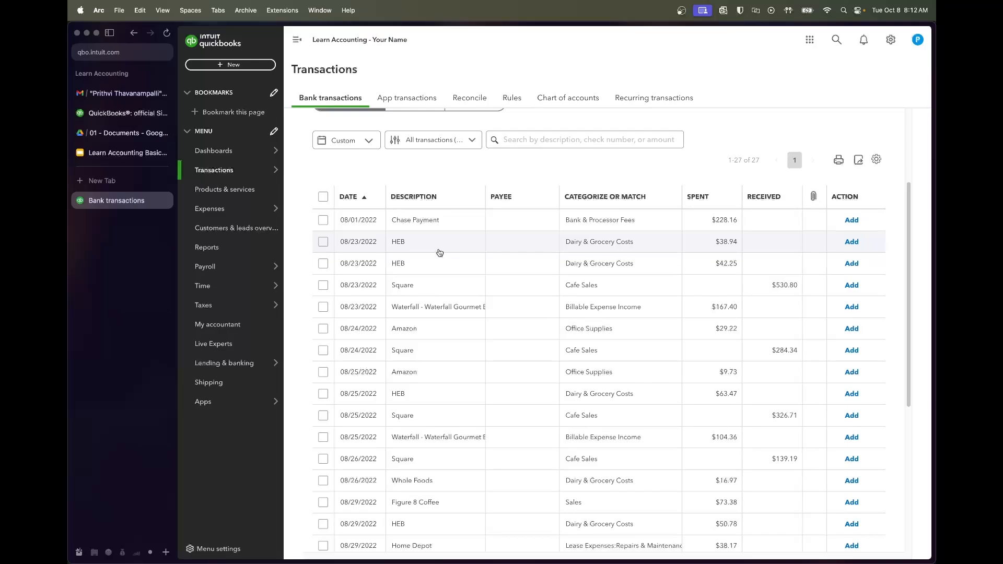
click(406, 248)
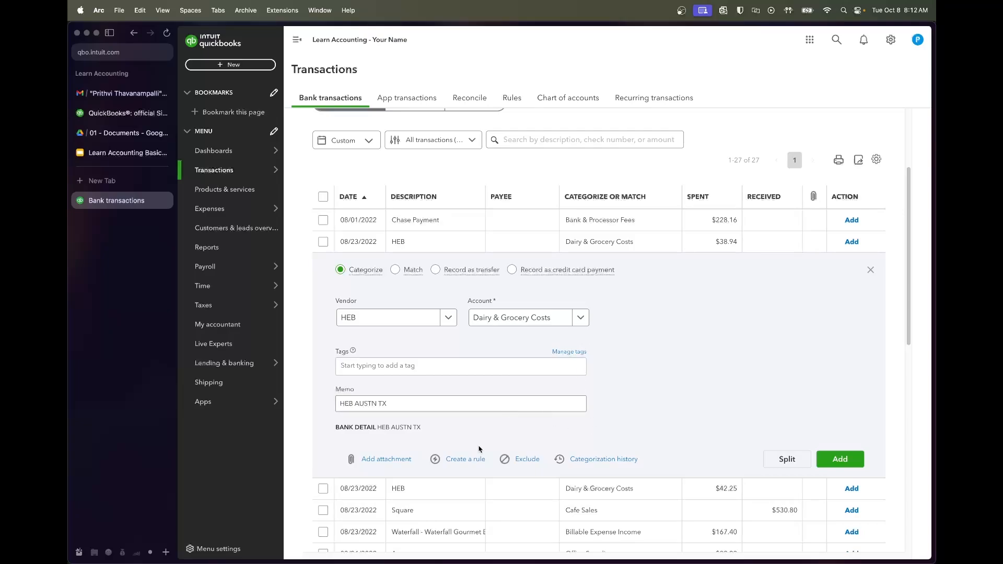
click(465, 459)
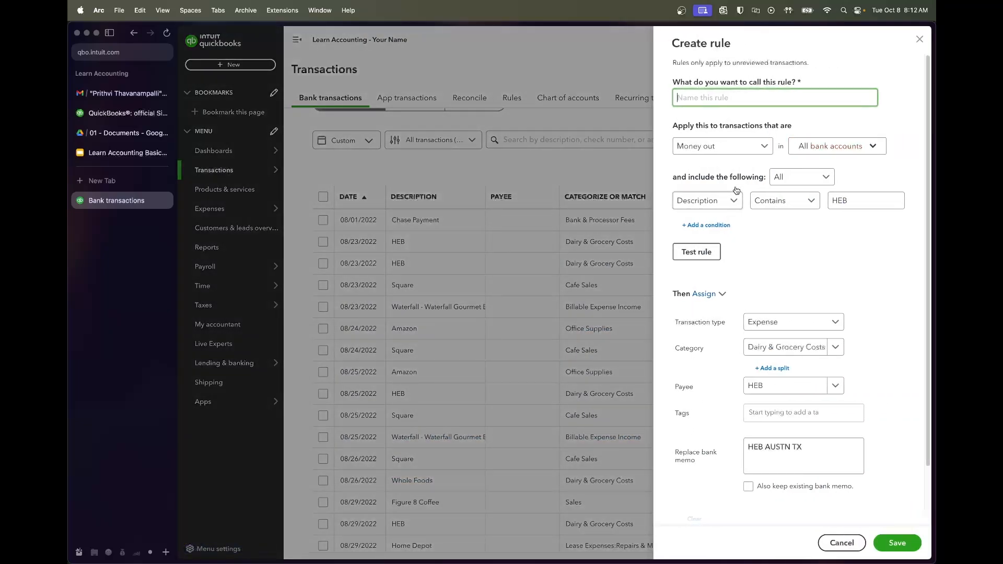
text(HEB)
click(786, 260)
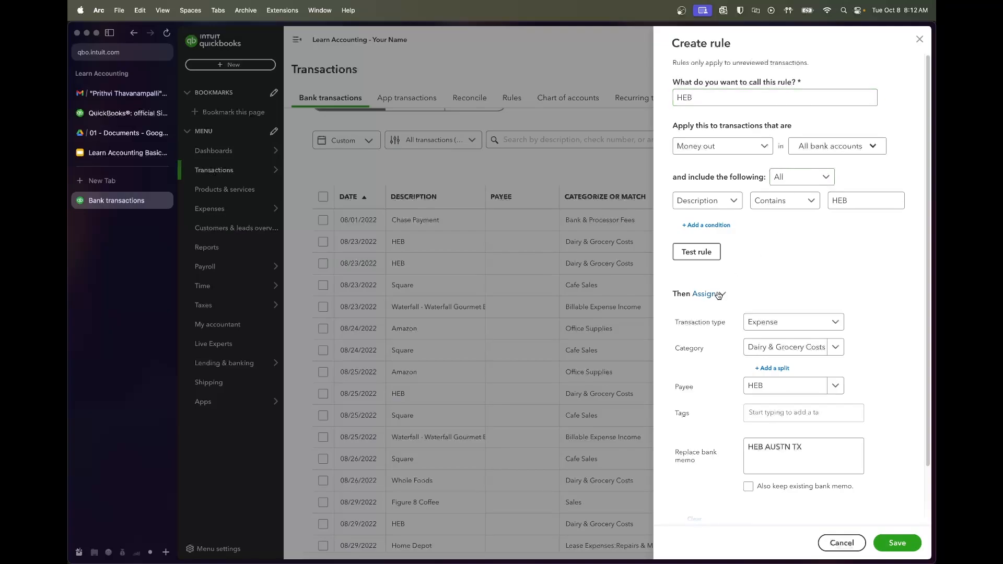
click(765, 443)
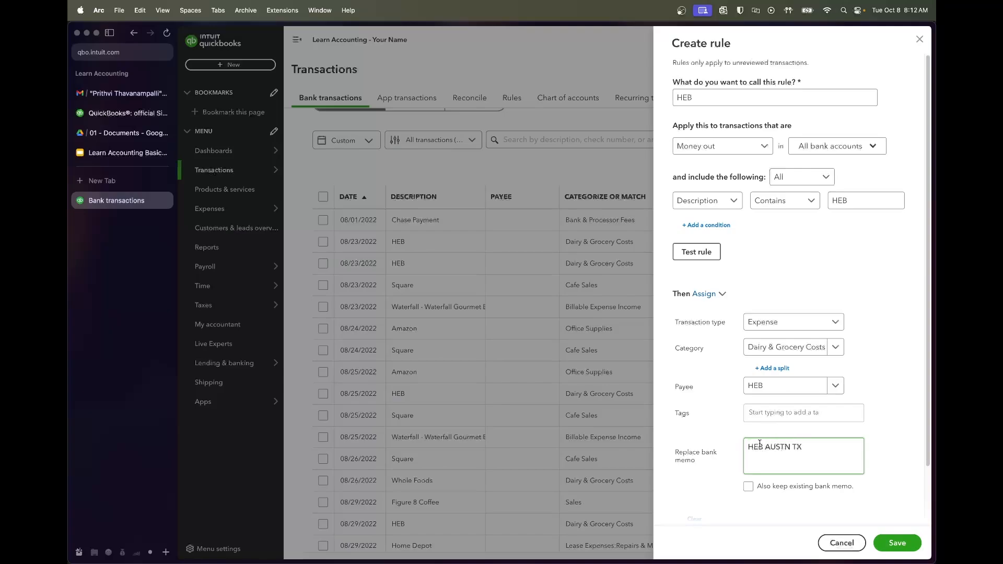
click(832, 204)
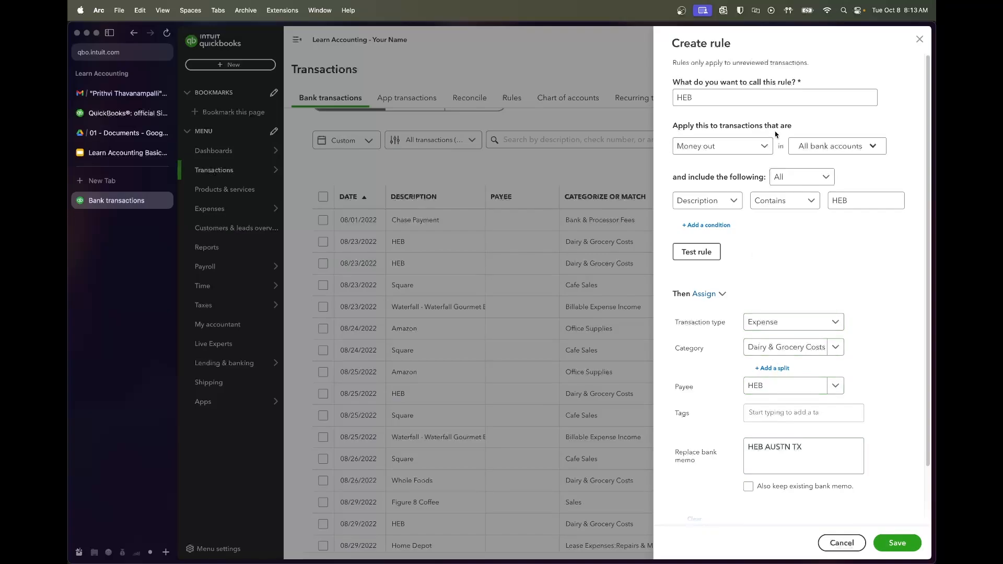
- Test the HEB rule against the unreviewed transactions
click(697, 253)
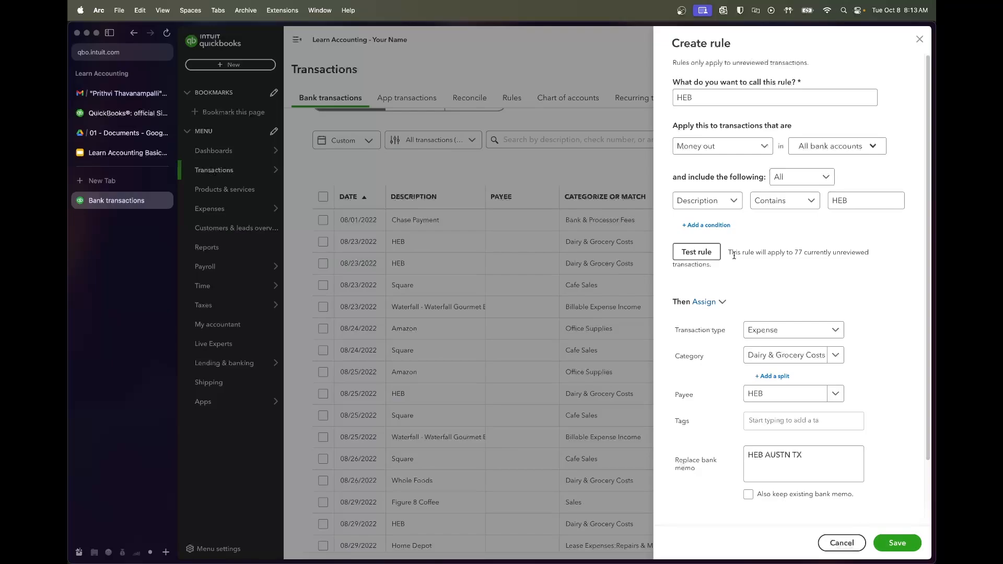
drag(732, 255, 755, 268)
click(754, 267)
click(773, 388)
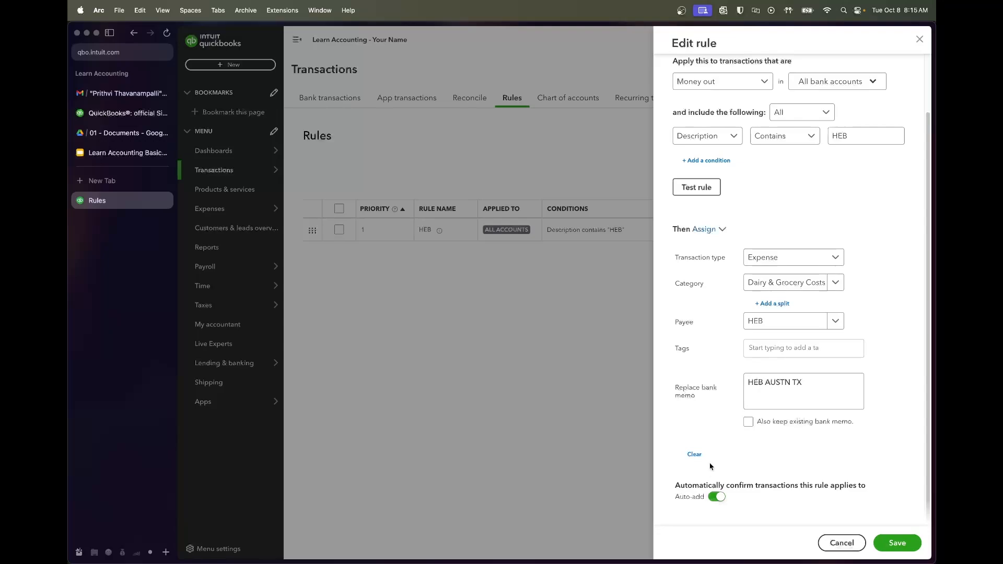
- Turn off Auto-add for the HEB rule
click(717, 496)
click(707, 161)
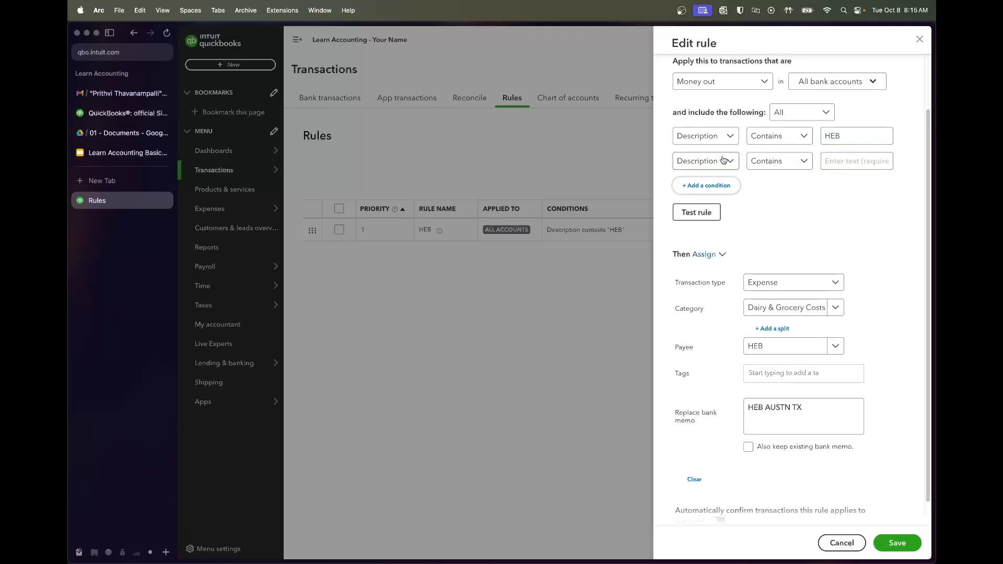
click(706, 161)
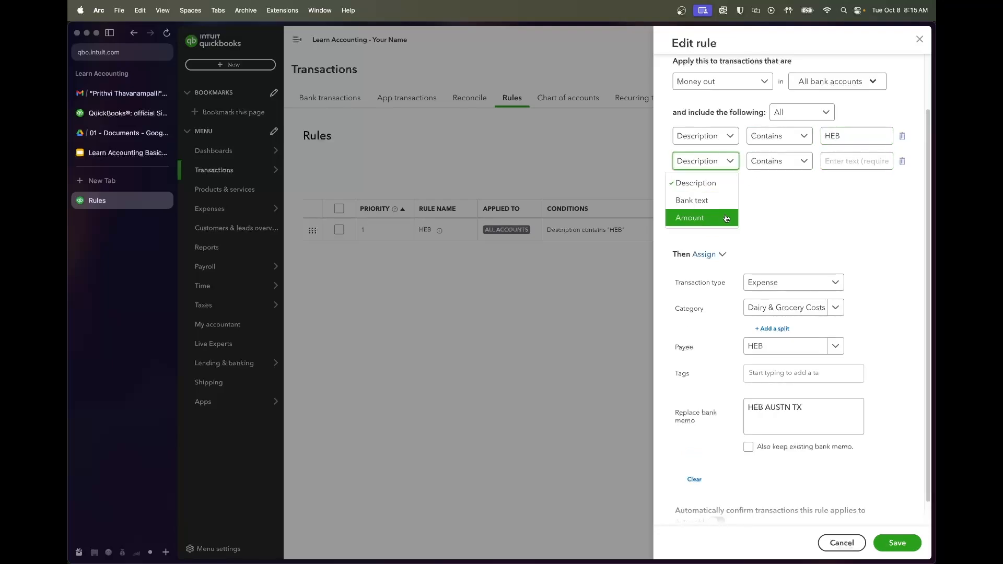
click(792, 189)
click(901, 162)
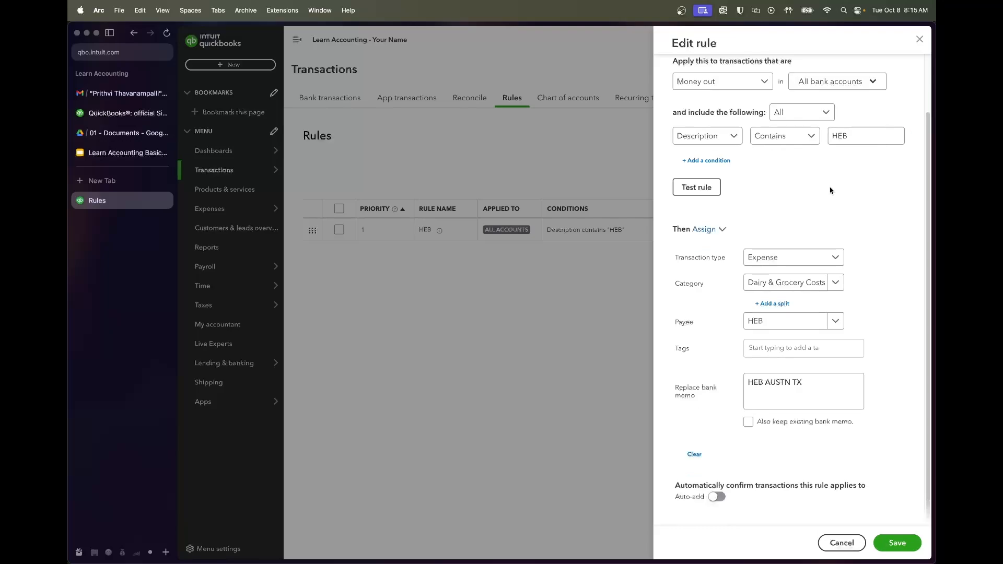
- Review the HEB rule's conditions and assignments and save the edited rule
scroll(838, 172, up, 2)
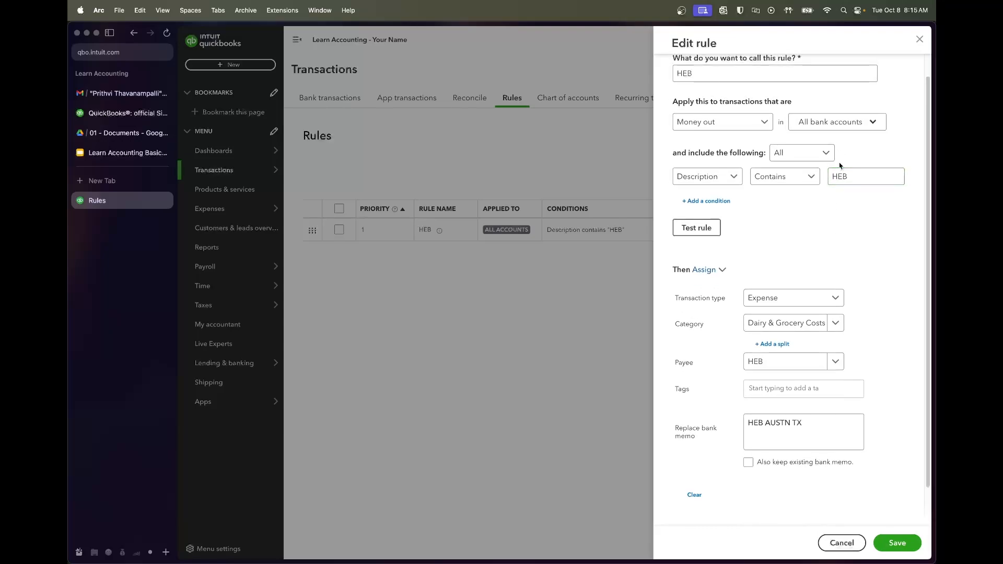
scroll(803, 248, down, 2)
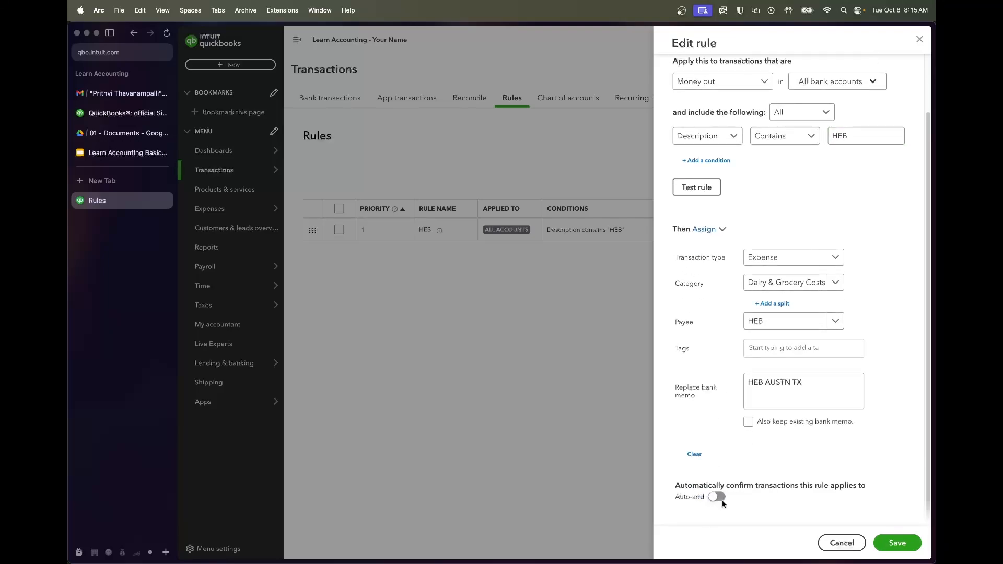
scroll(810, 380, up, 2)
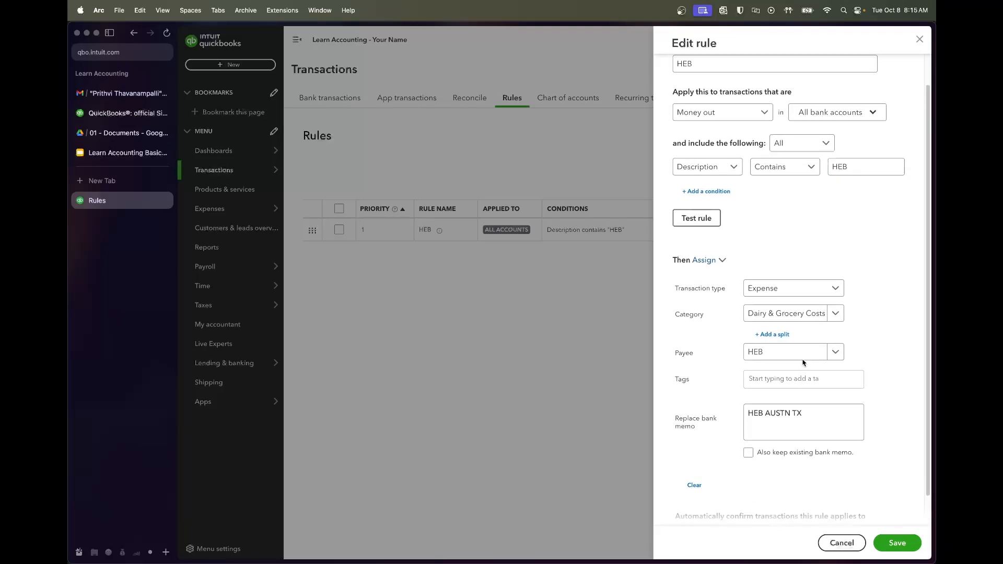
click(898, 544)
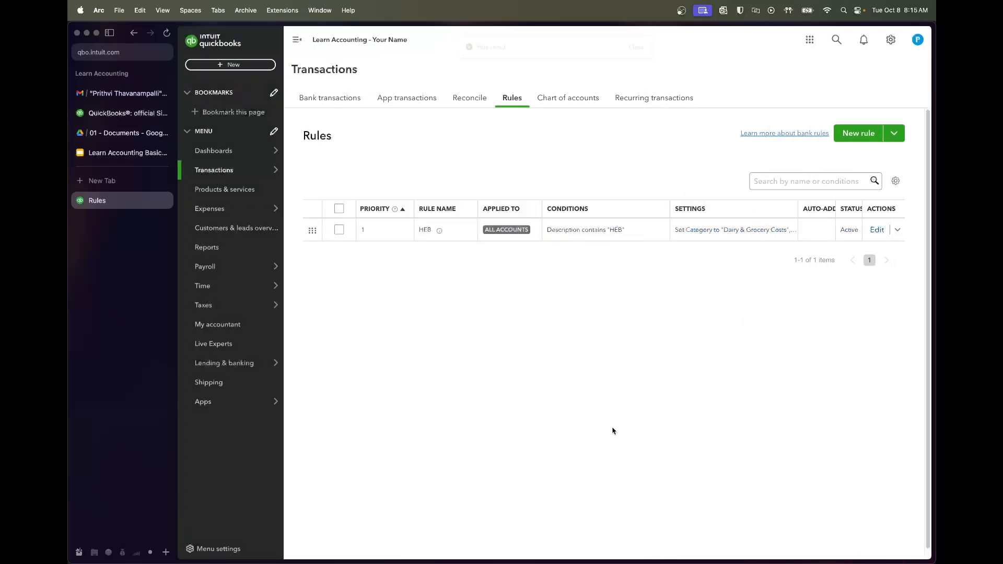
- Check which bank transactions the HEB rule now categorizes
click(340, 106)
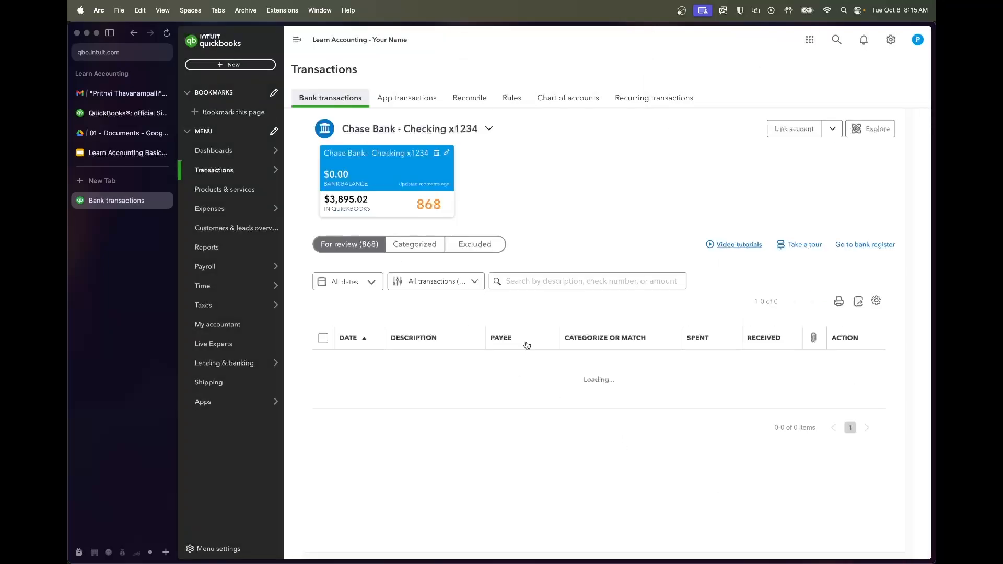
scroll(495, 396, down, 2)
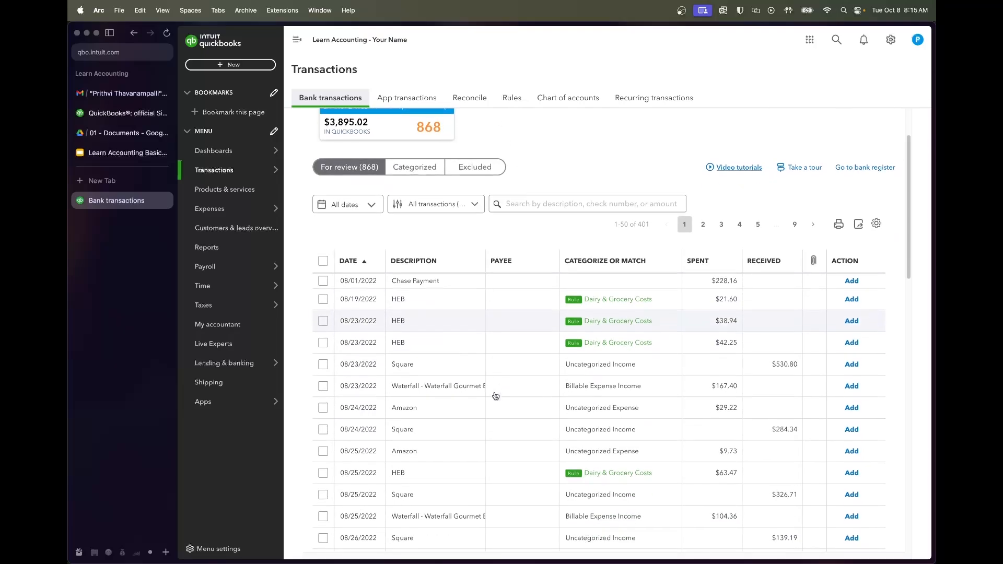
scroll(495, 396, up, 2)
click(512, 98)
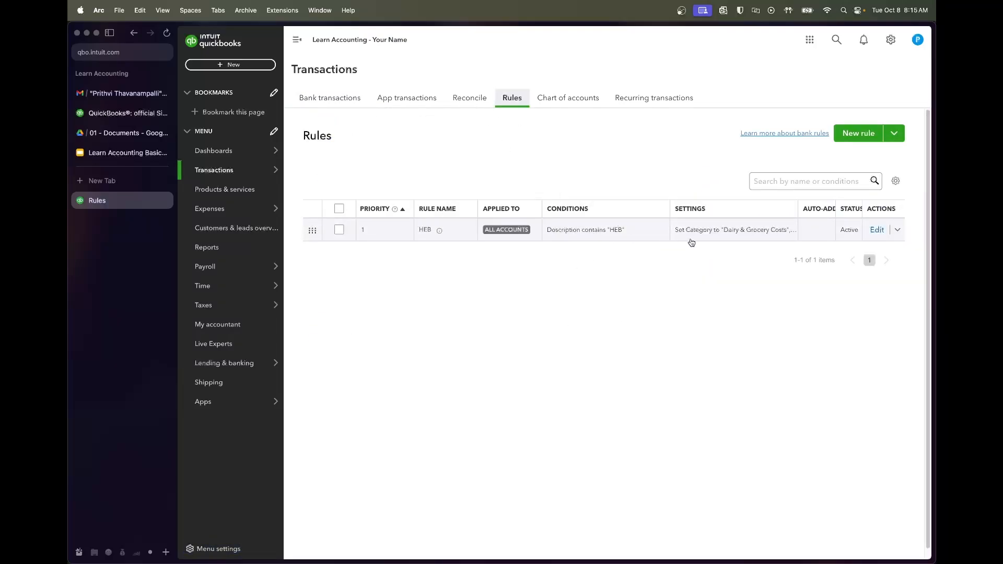
click(867, 235)
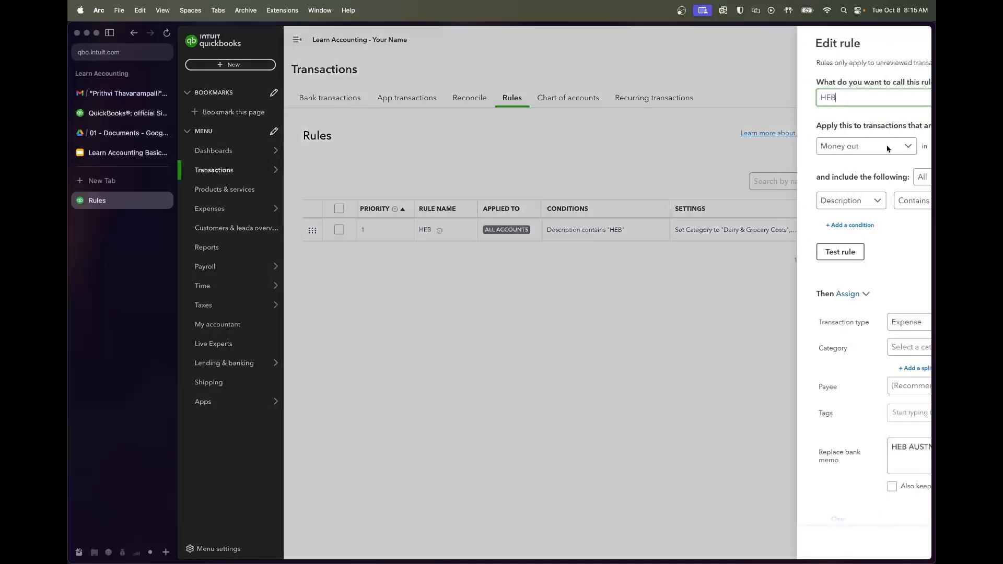
click(920, 40)
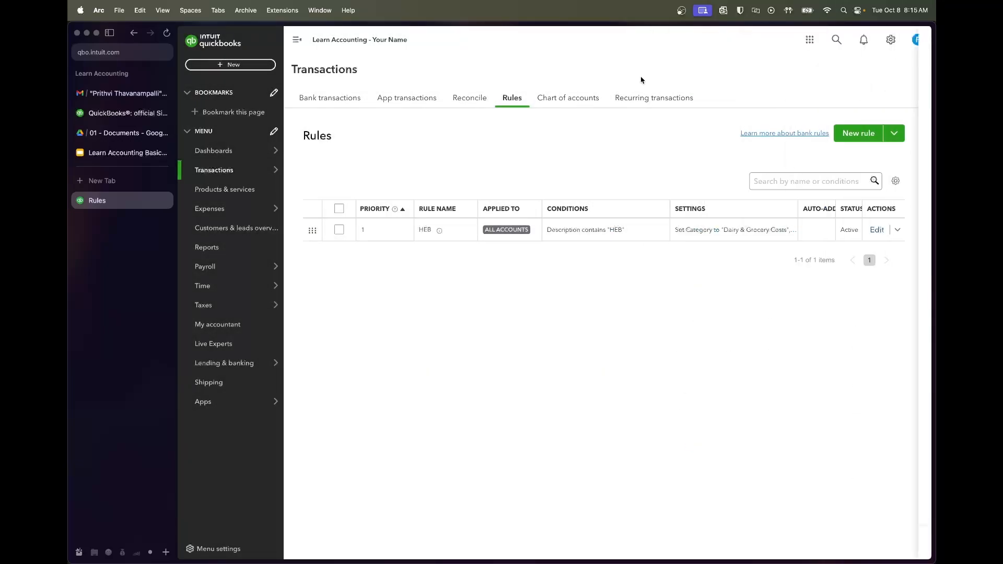
- Filter the bank transactions for review to the date range 08/01/2022 to 08/31/2022
click(345, 102)
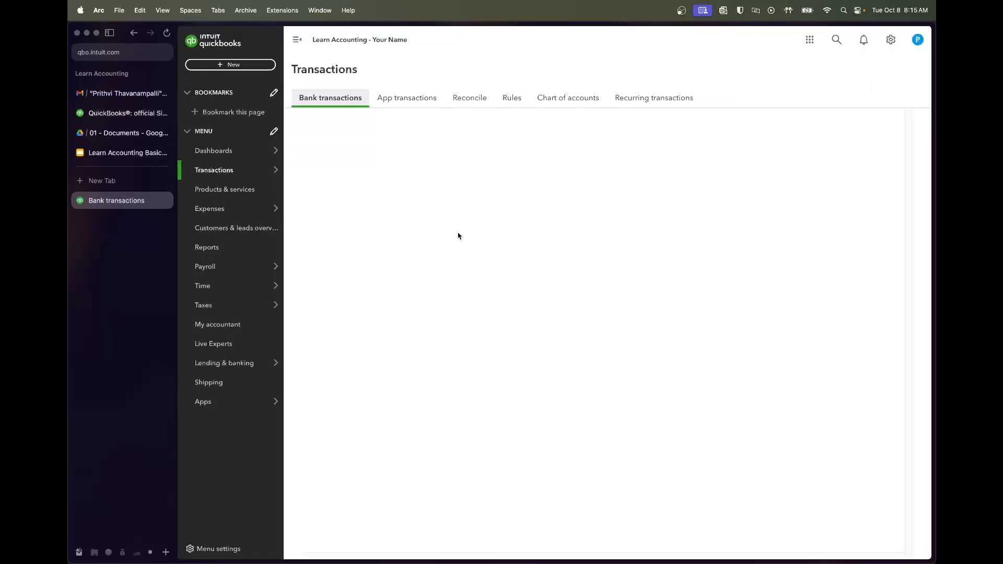
scroll(491, 355, down, 3)
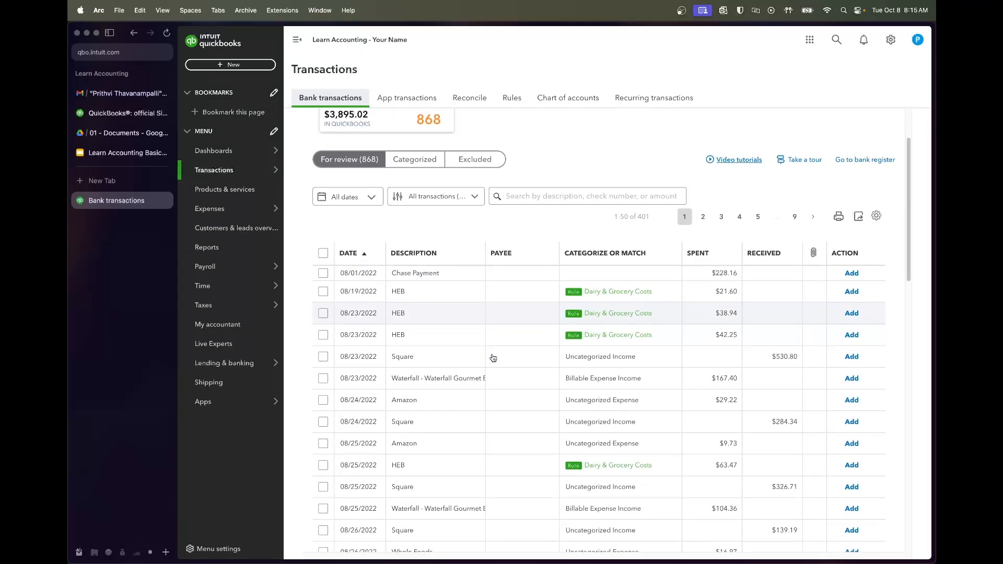
click(368, 197)
click(455, 239)
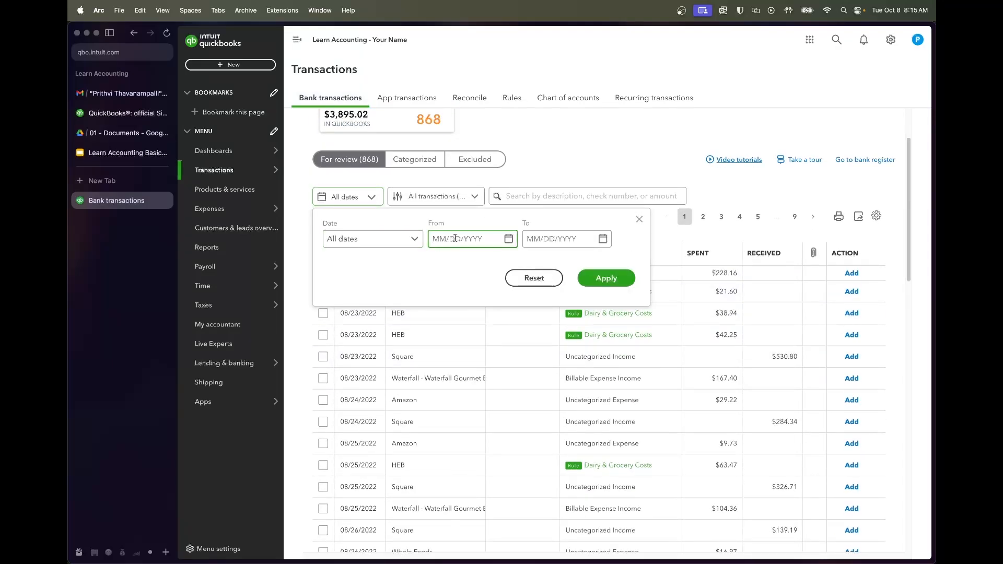
text(8)
text(/01/202)
key(Tab)
text(8/31/22)
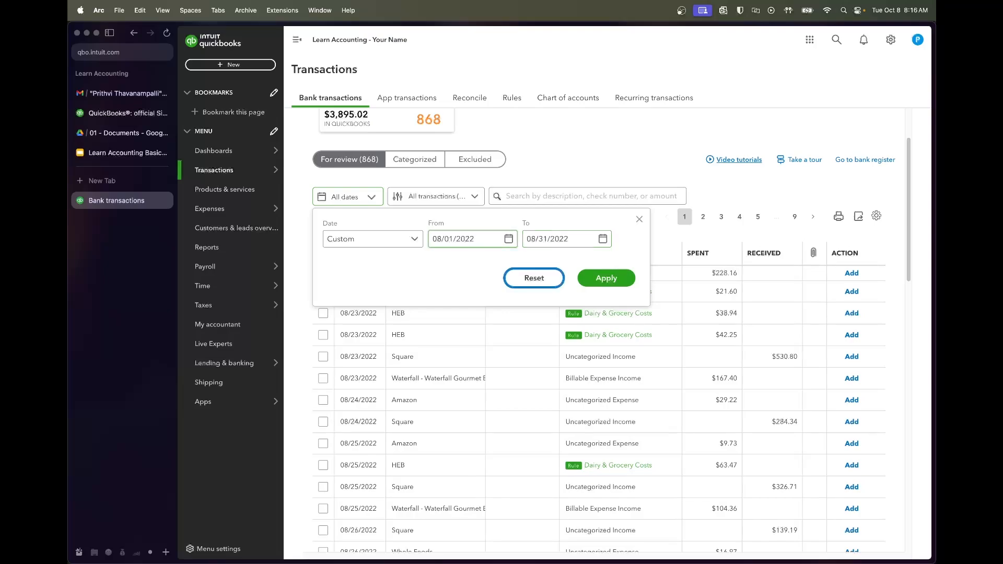
click(598, 275)
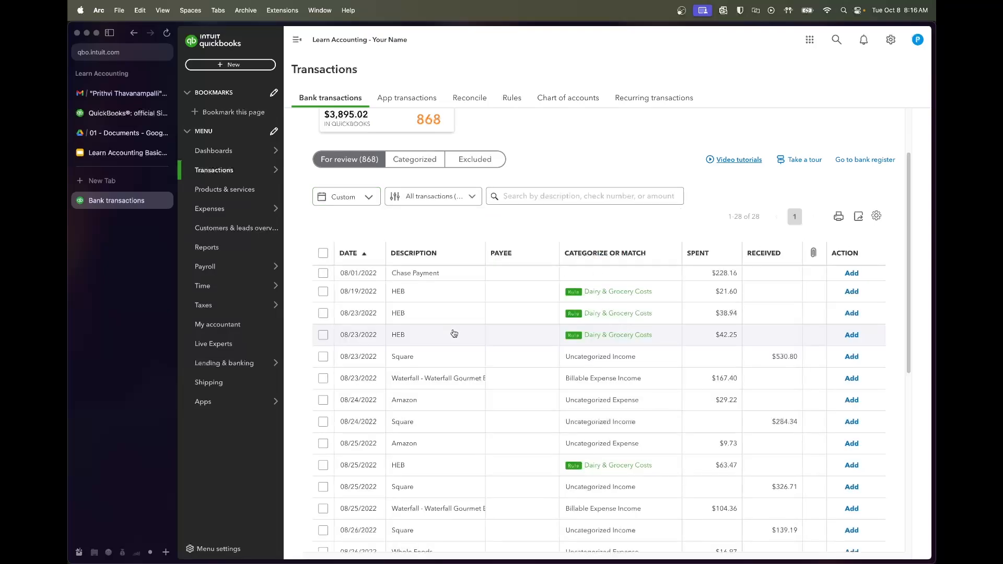
- Inspect the vendor, account and memo that the rule assigned to the 08/19/2022 HEB transaction
scroll(426, 334, down, 1)
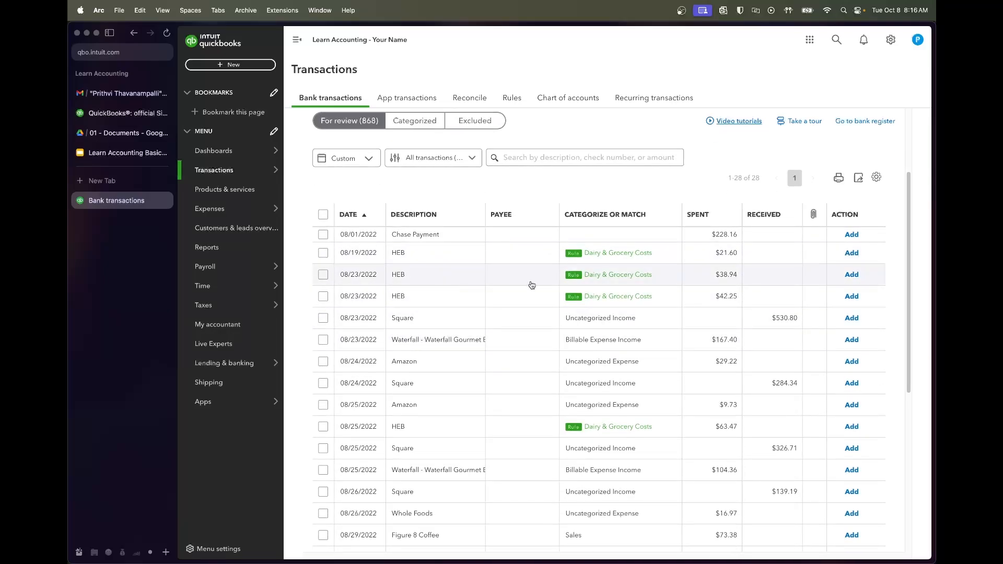
click(483, 252)
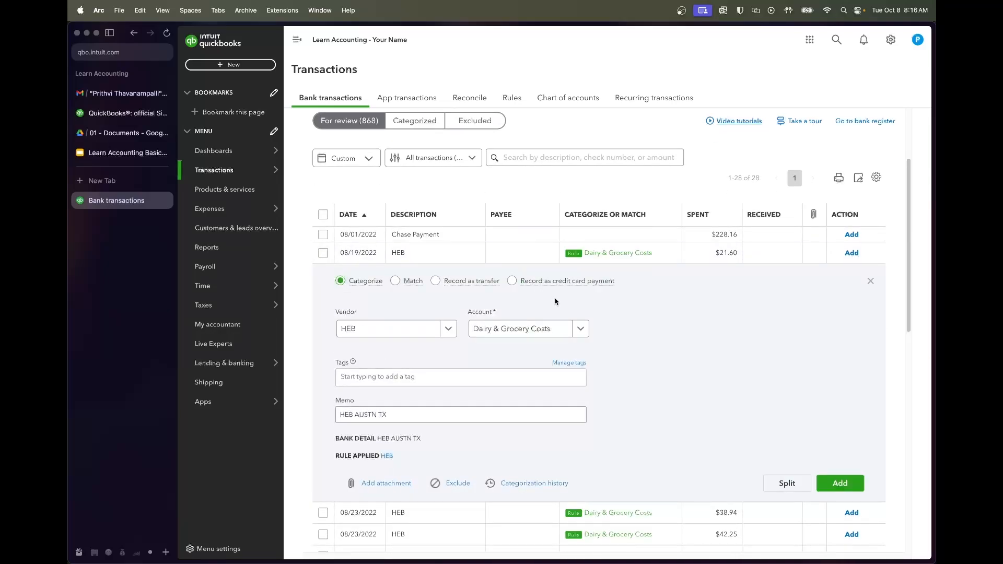
click(531, 260)
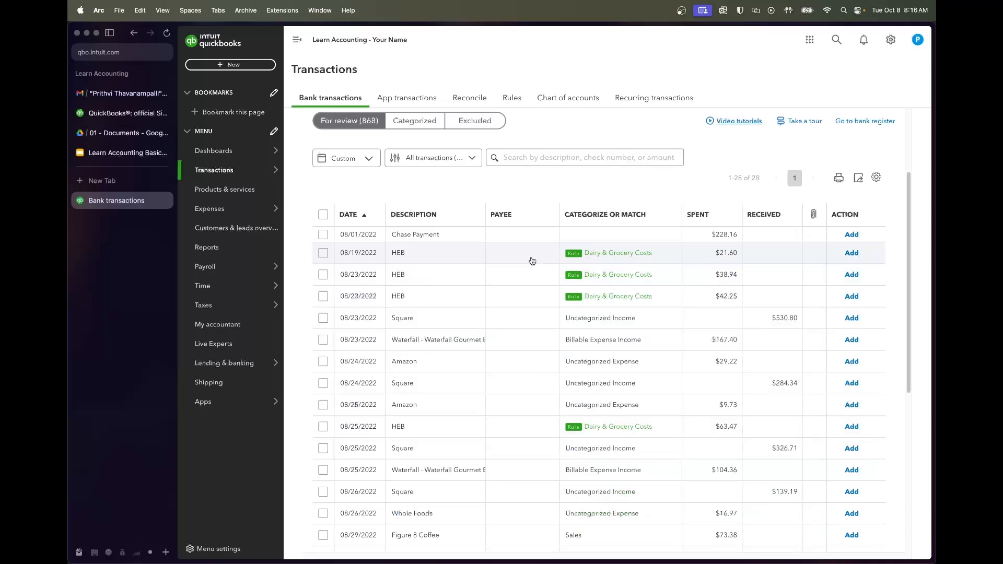
- Select the five August 2022 HEB transactions categorized by rule as Dairy & Grocery Costs and accept them in bulk
click(322, 253)
click(323, 254)
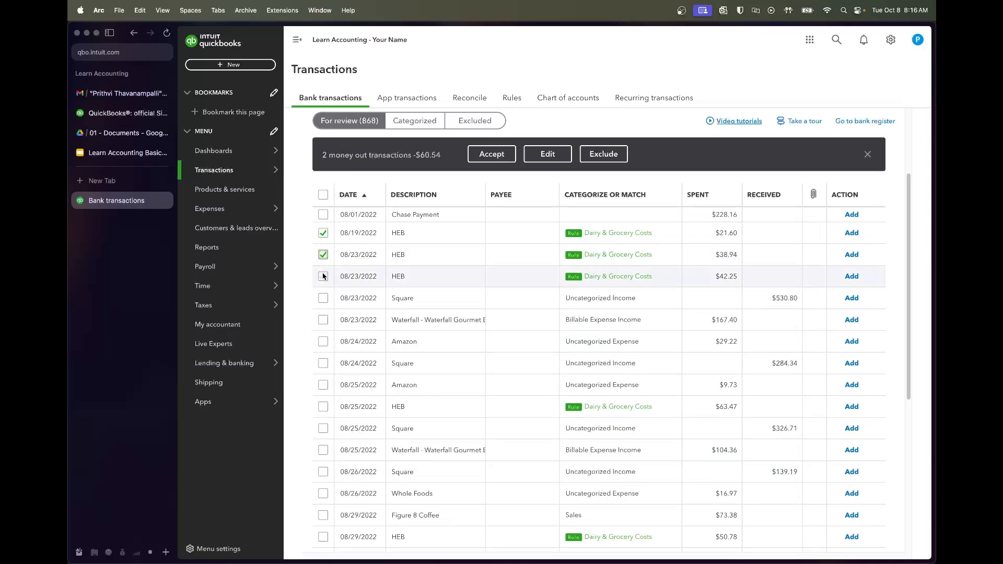
click(323, 276)
click(323, 407)
scroll(335, 407, down, 3)
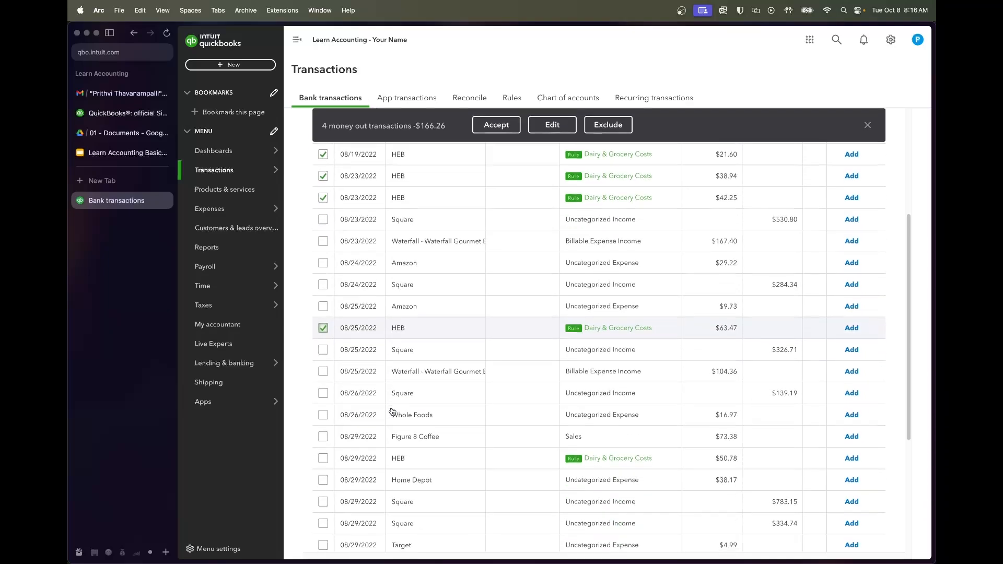
click(323, 413)
scroll(432, 449, down, 5)
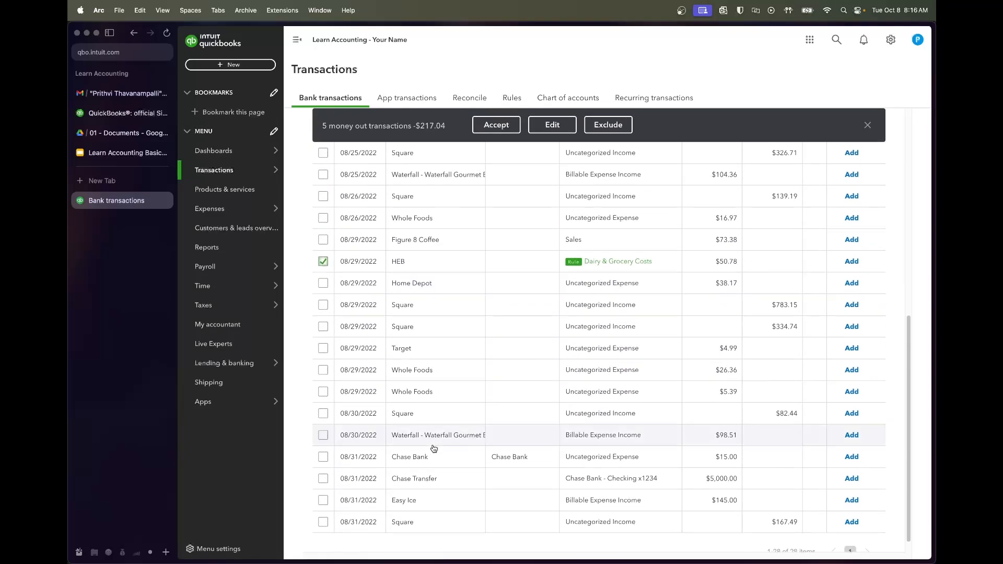
scroll(431, 365, up, 10)
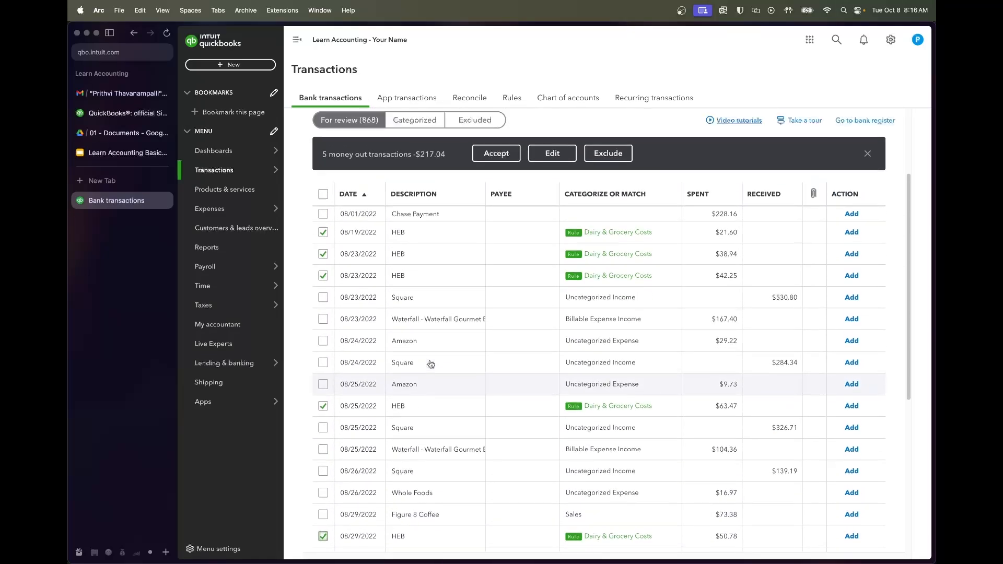
click(484, 157)
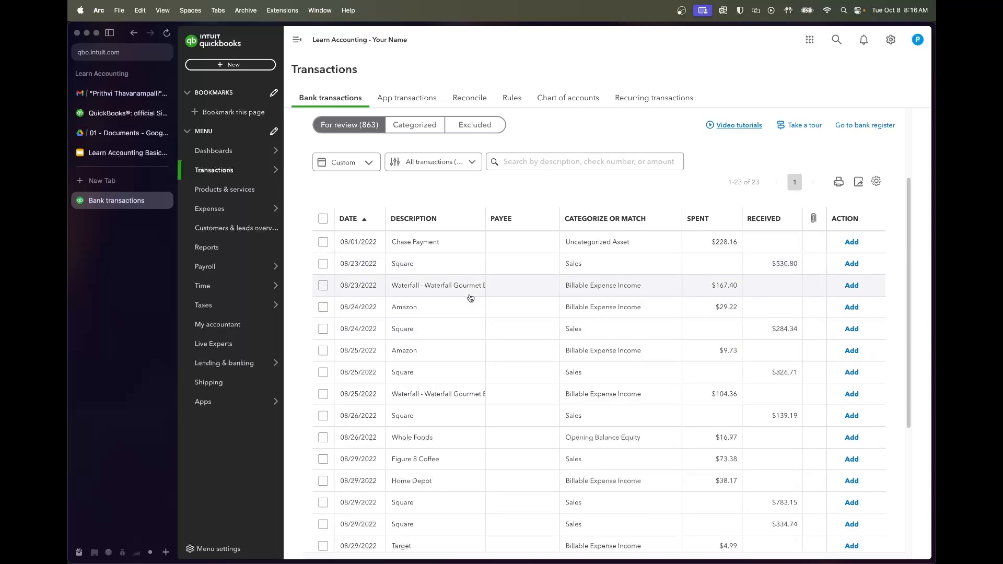
- Categorize the 08/23/2022 Square deposit with vendor Square and the Cafe Sales account
scroll(469, 293, down, 1)
click(469, 259)
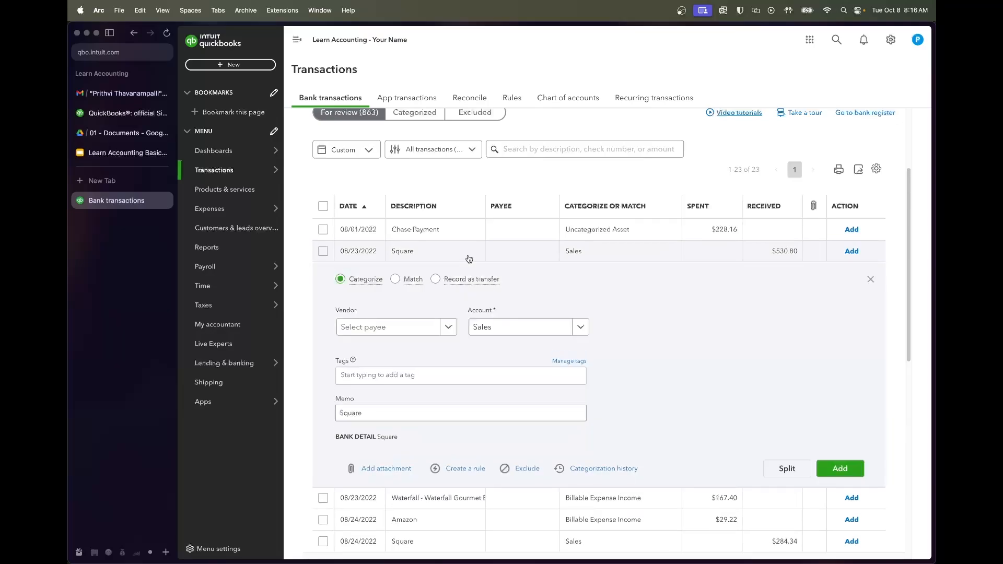
click(505, 324)
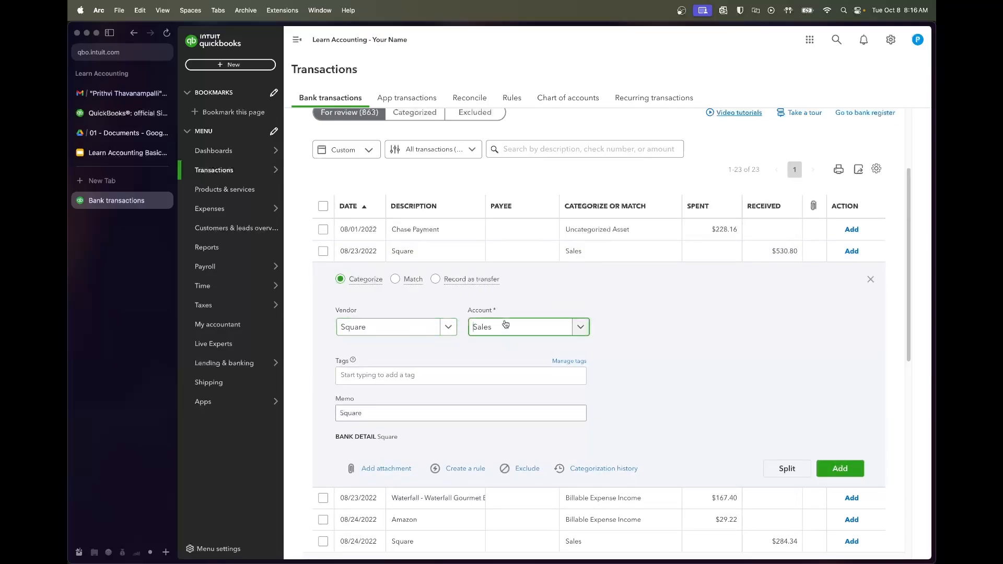
text(caf)
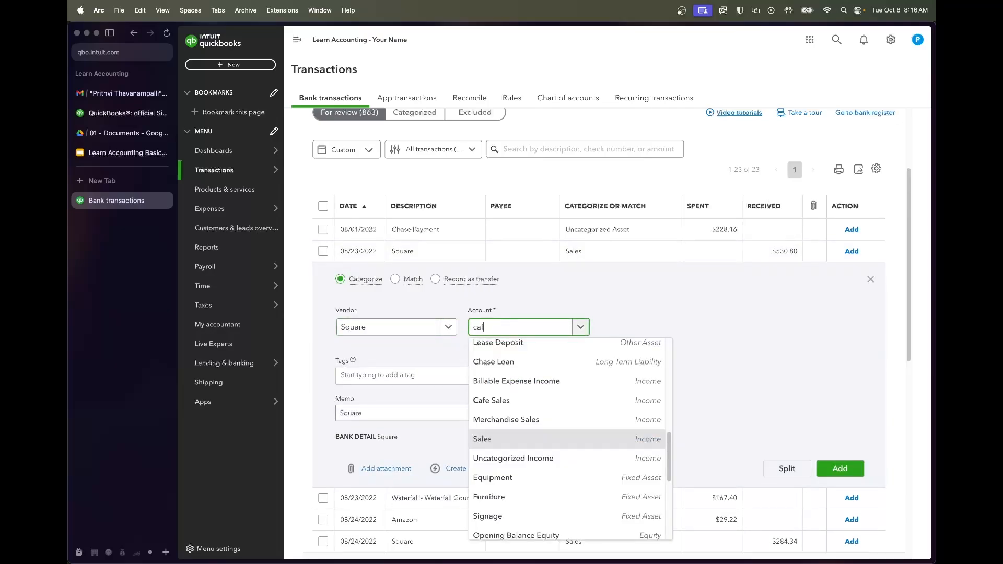
text(e  sales)
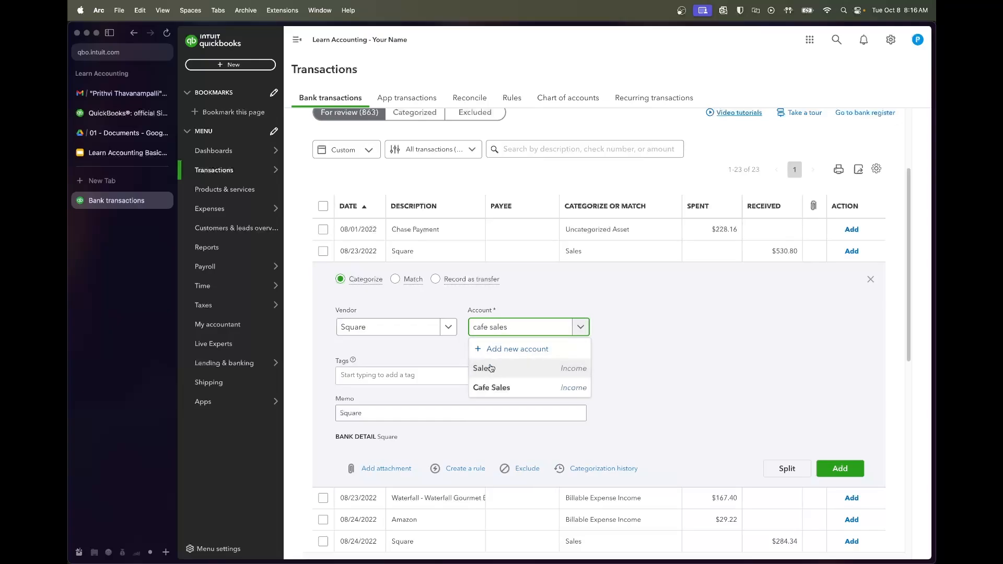
click(493, 387)
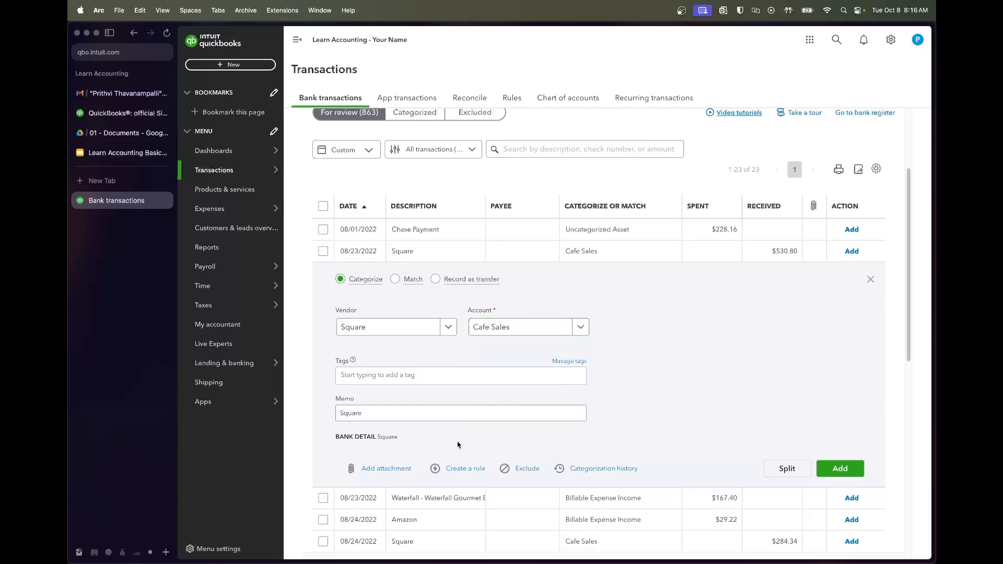
- Create, test and save a rule named Square that assigns payee Square and Cafe Sales to money-in transactions whose description contains Square
click(462, 469)
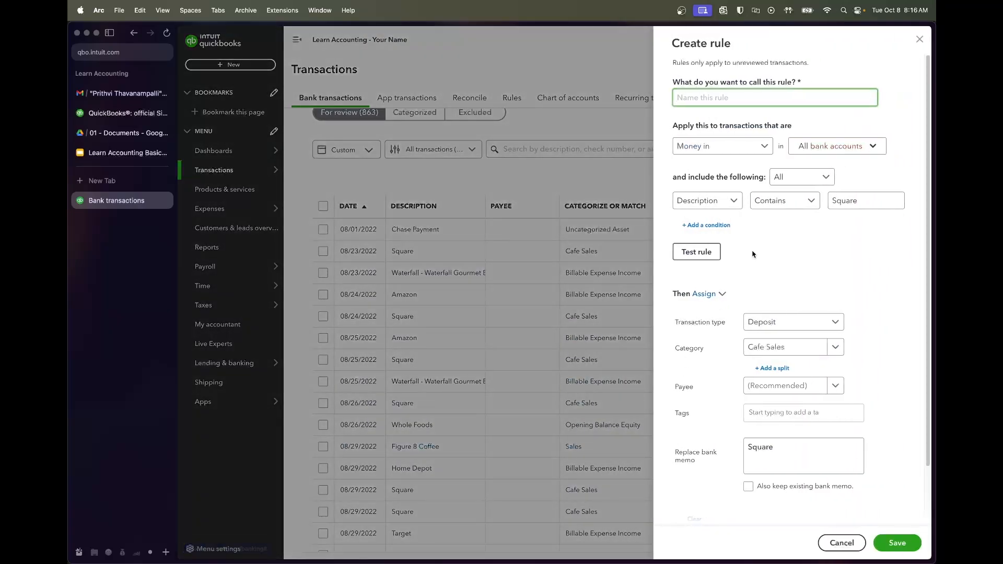
text(Sqw)
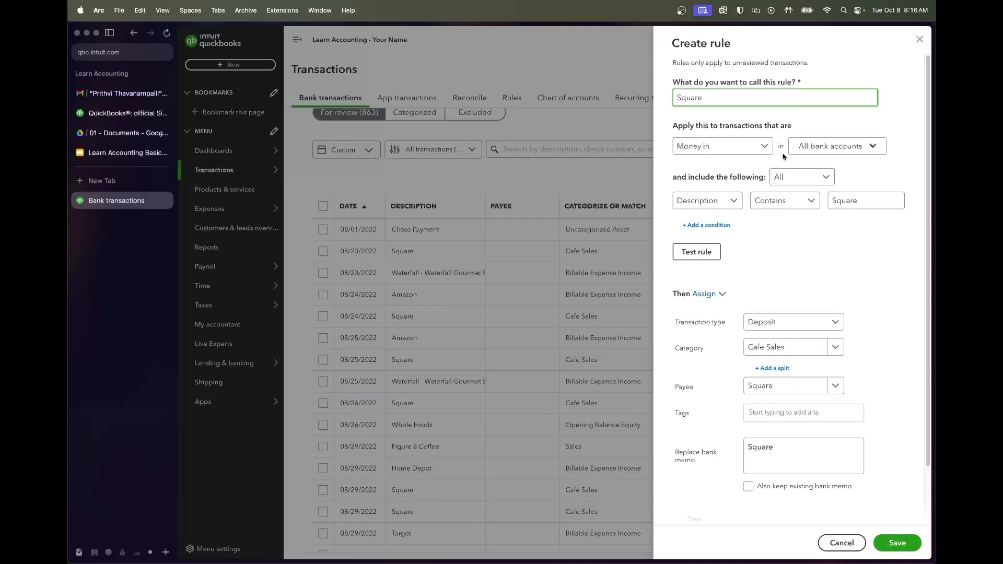
click(862, 202)
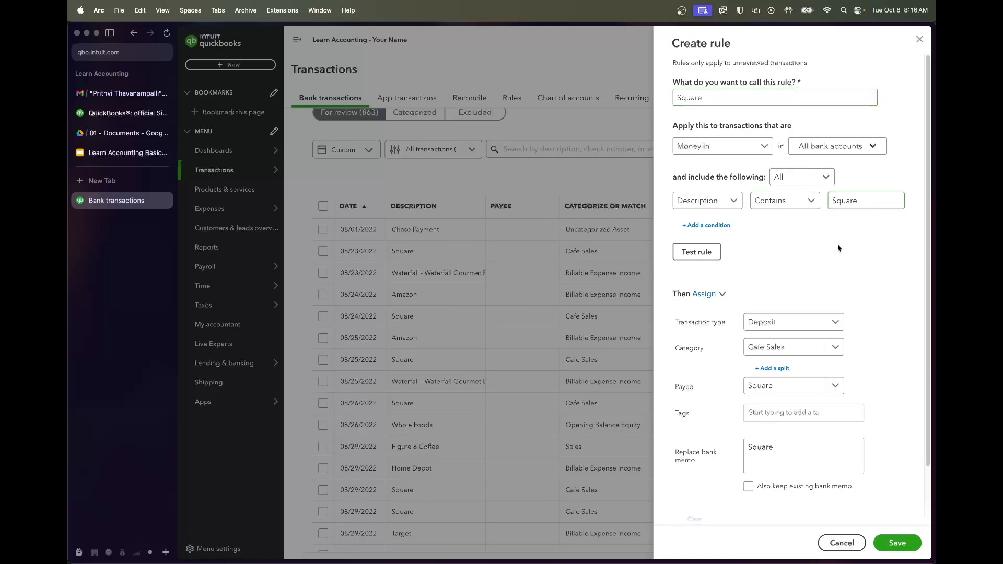
click(713, 257)
scroll(889, 449, down, 3)
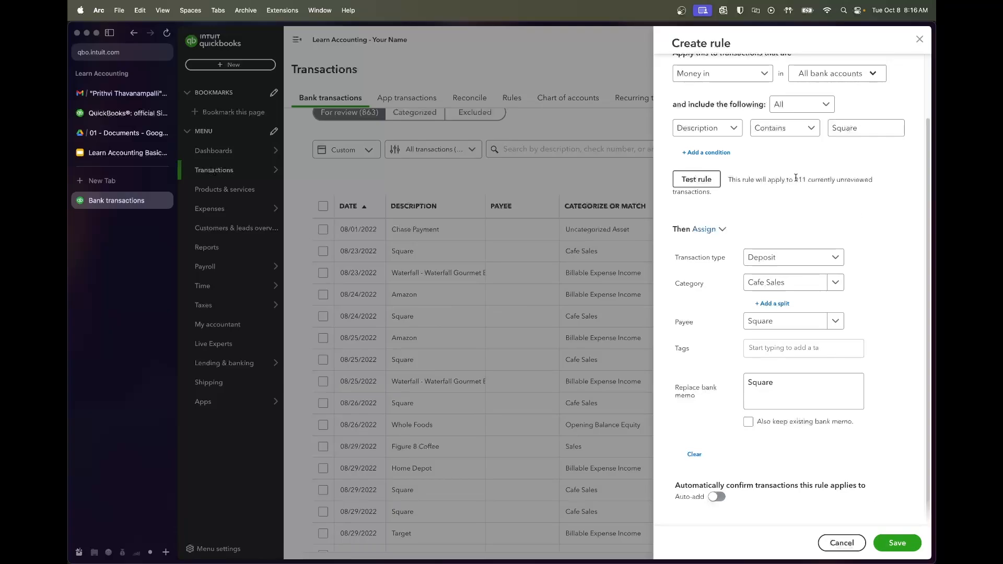
drag(795, 178, 811, 178)
click(844, 202)
click(895, 543)
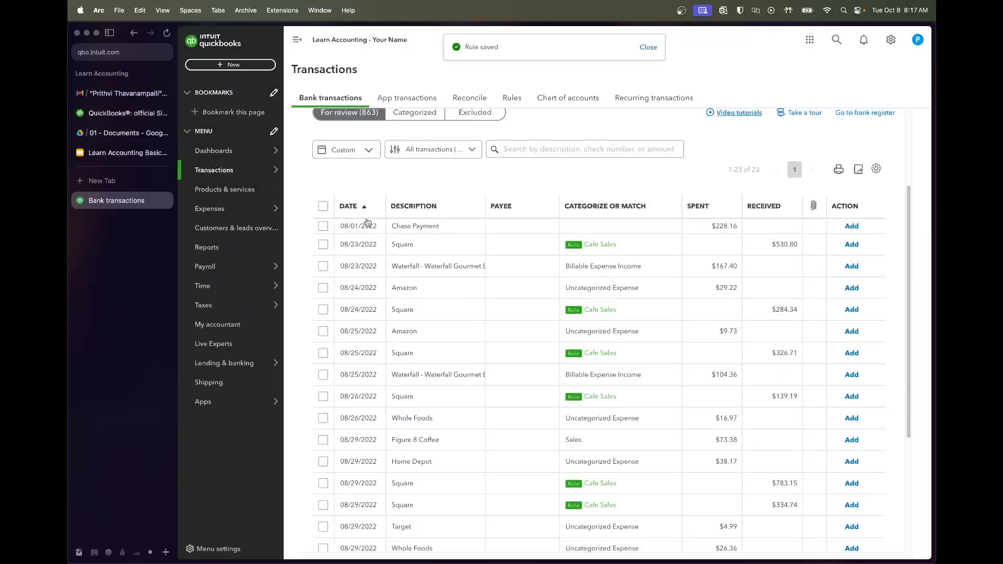
- Select all eight August 2022 Square deposits categorized by rule as Cafe Sales and accept them in bulk
scroll(377, 245, down, 4)
scroll(378, 245, up, 3)
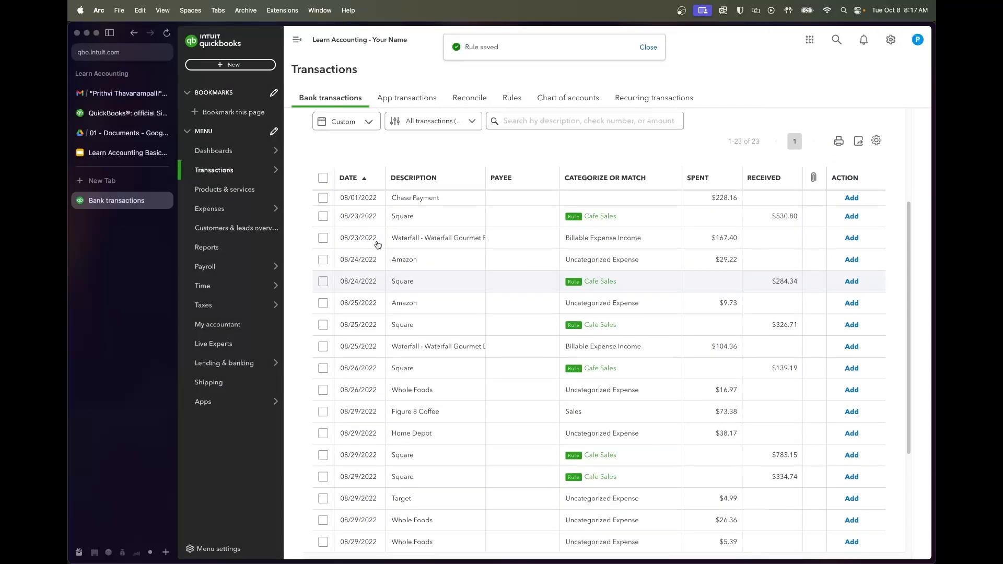
scroll(378, 245, down, 1)
click(323, 197)
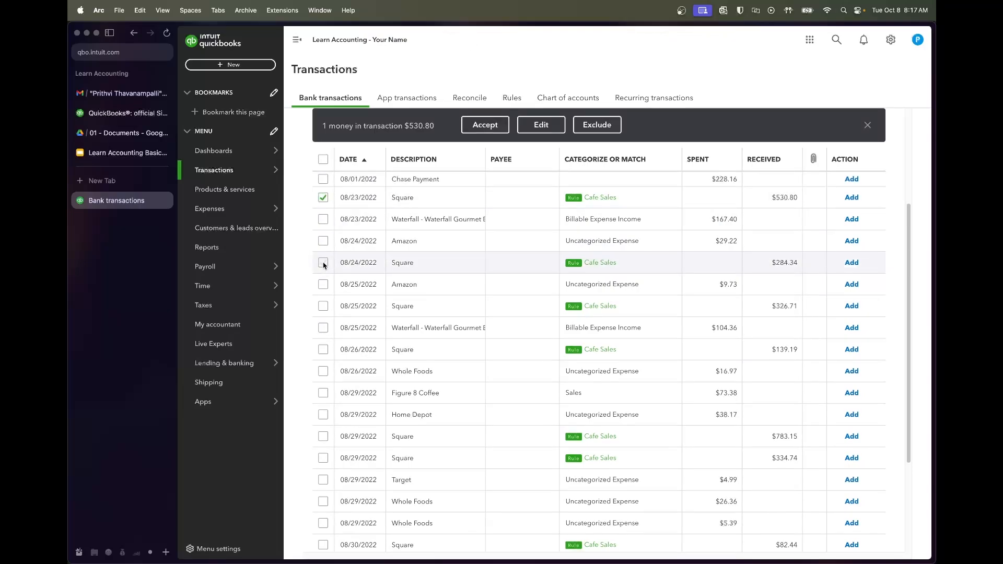
click(323, 263)
click(323, 306)
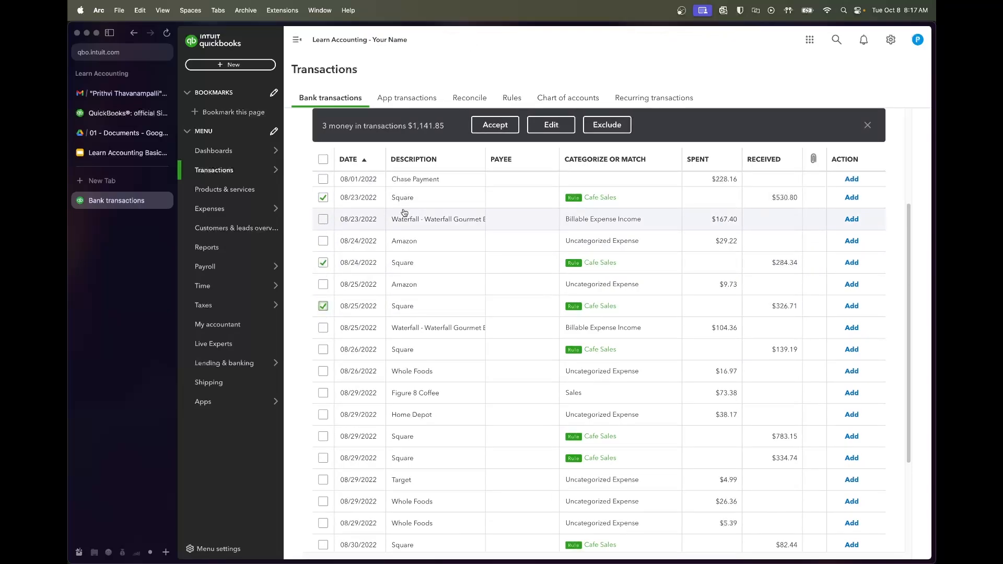
scroll(366, 334, down, 2)
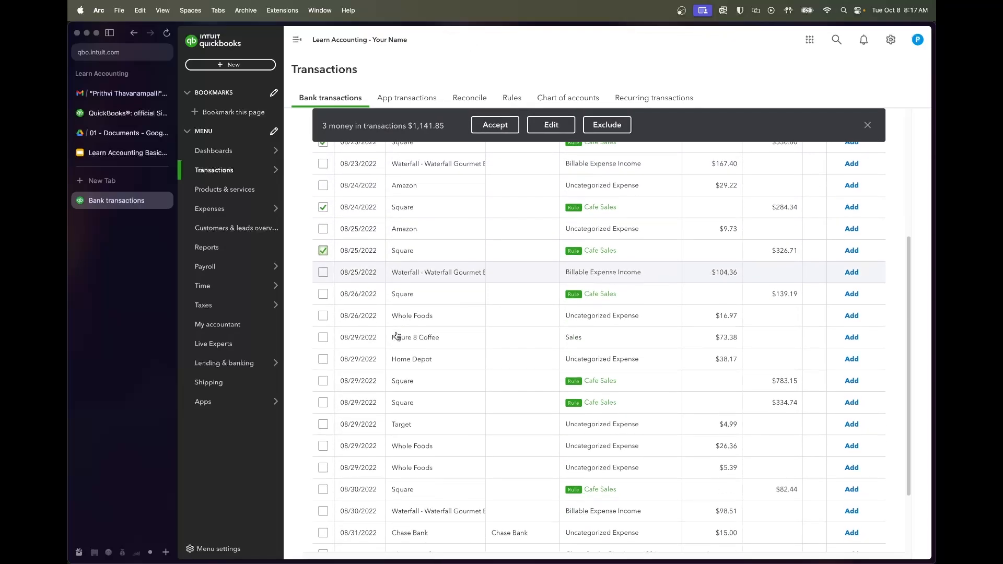
click(323, 294)
click(323, 380)
click(322, 403)
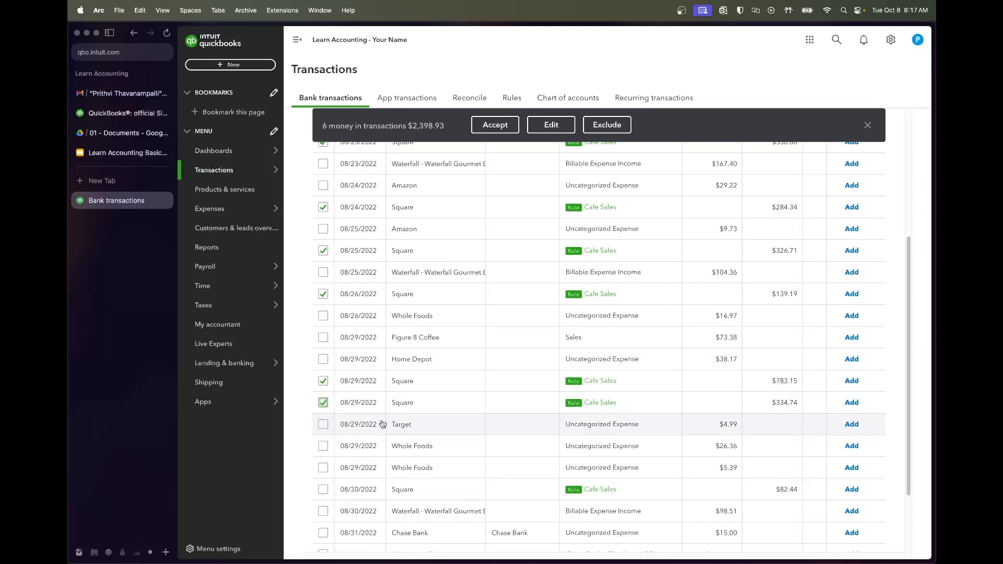
scroll(383, 424, down, 3)
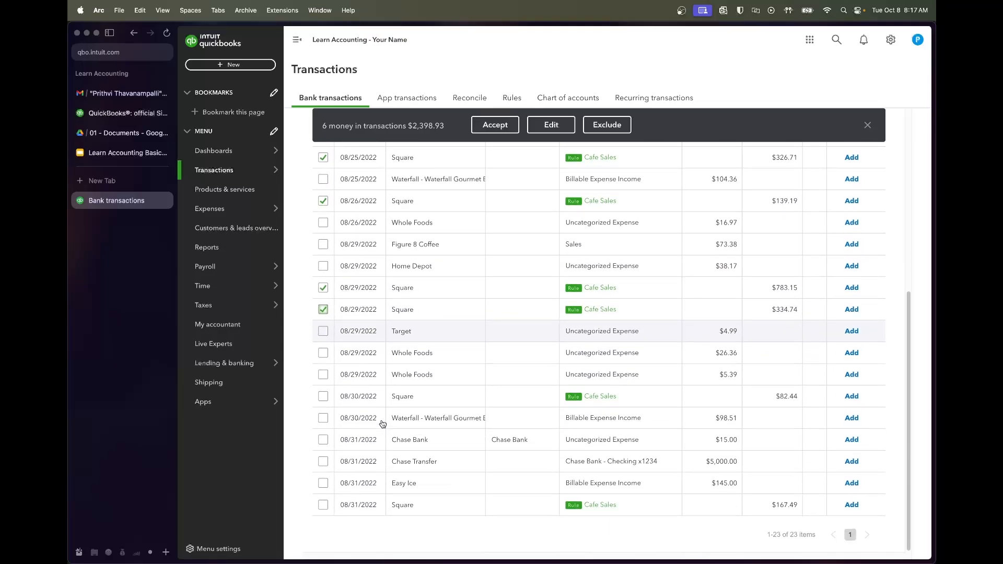
click(324, 396)
click(322, 505)
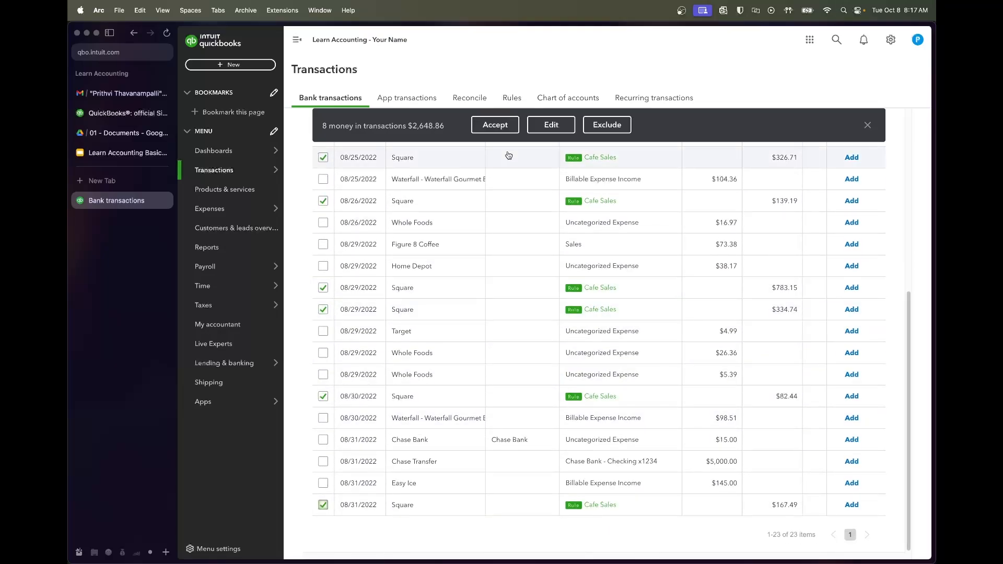
click(504, 132)
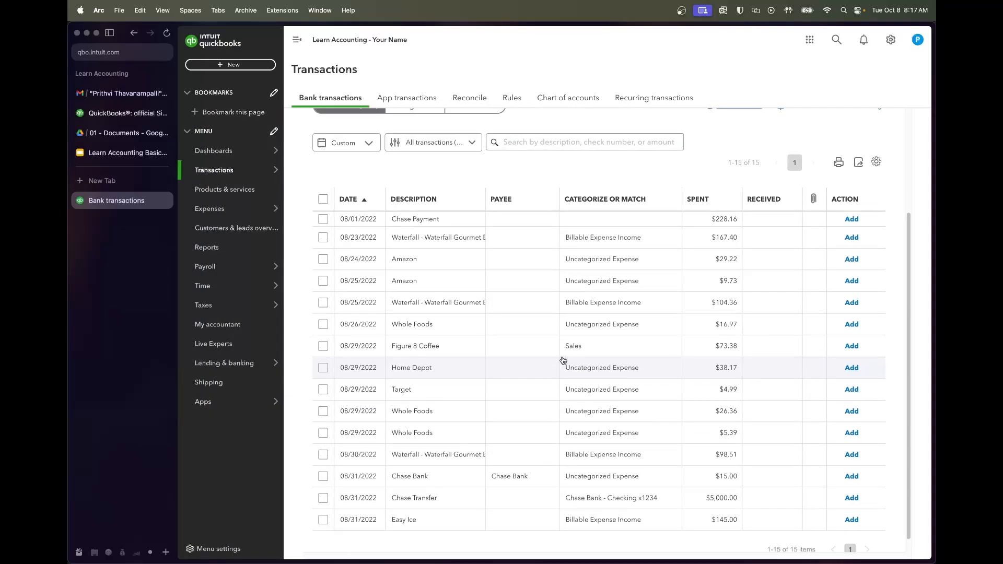
- Open the 08/23/2022 Waterfall transaction and search Google for Waterfall Gourmet Bvg from its bank detail to learn what the vendor supplies
click(479, 256)
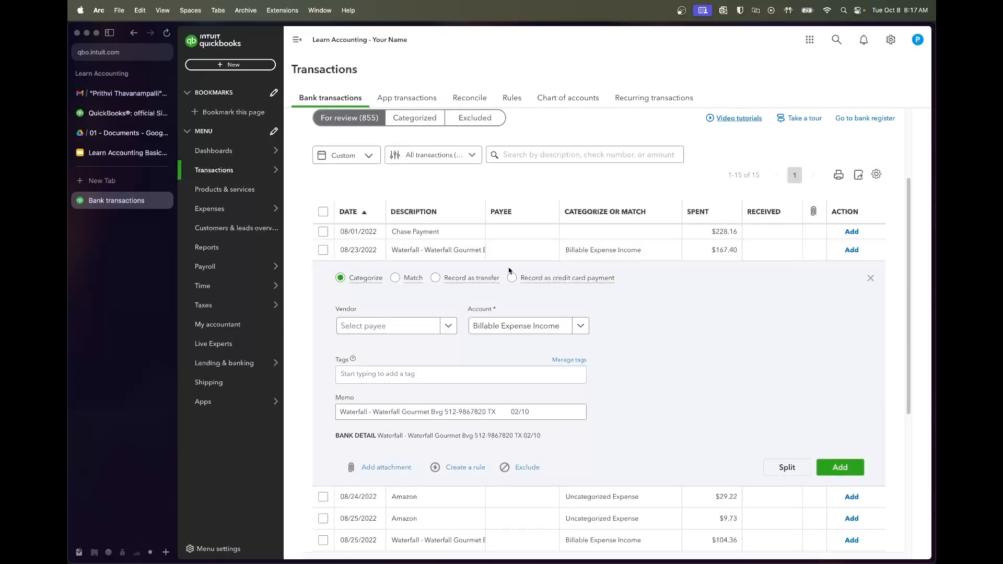
drag(410, 435, 473, 439)
key(super+c)
key(super+t)
key(super+v)
key(Return)
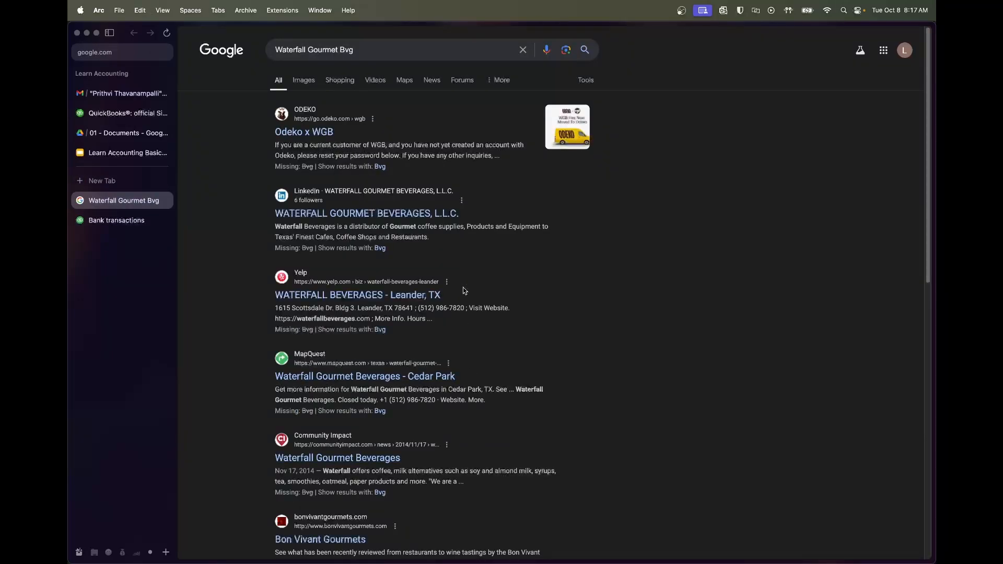
drag(355, 224, 497, 227)
click(509, 227)
- Return to the bank transactions in QuickBooks and add Waterfall as a new vendor on the 08/23/2022 Waterfall transaction
click(119, 227)
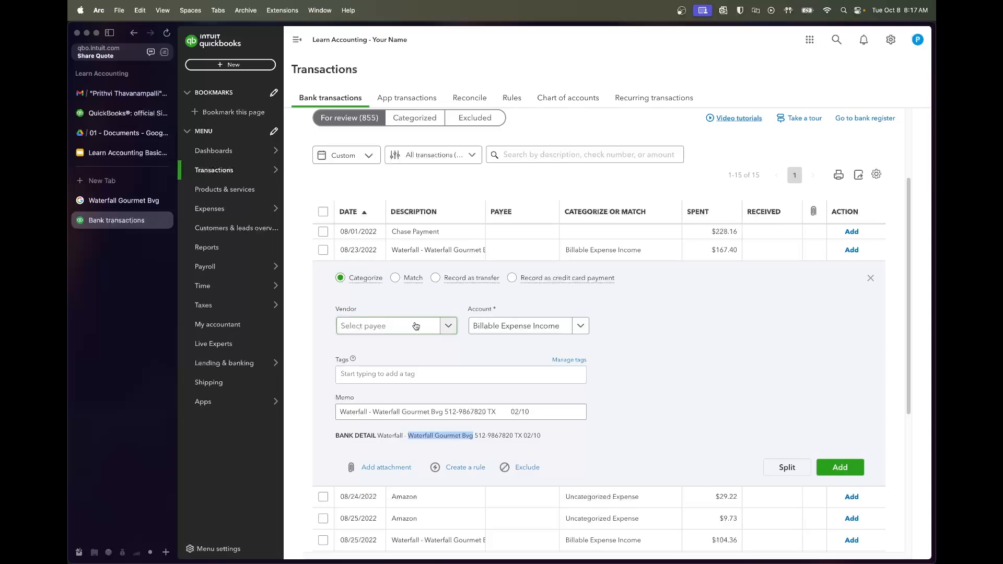
click(382, 325)
text(Waterfall)
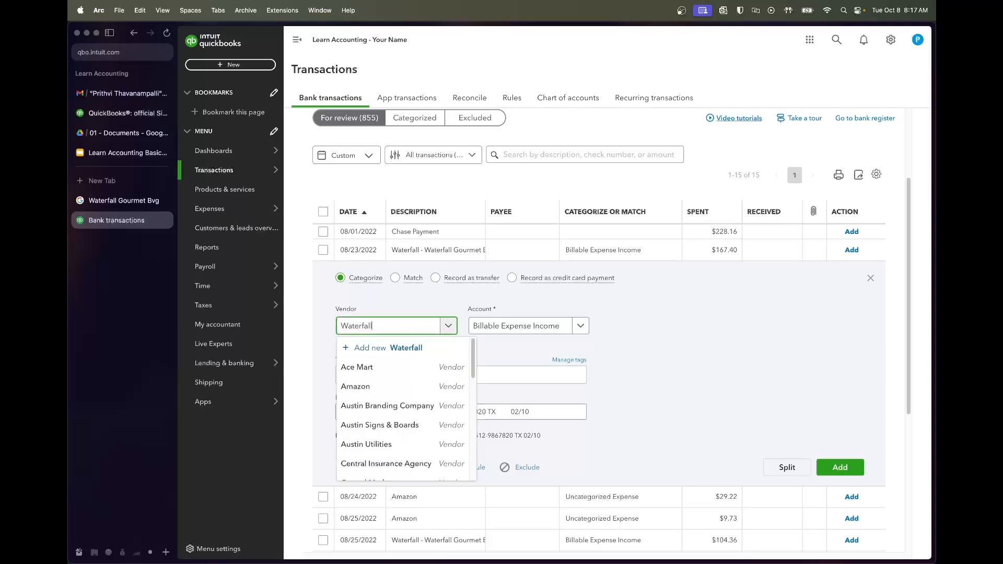
click(386, 348)
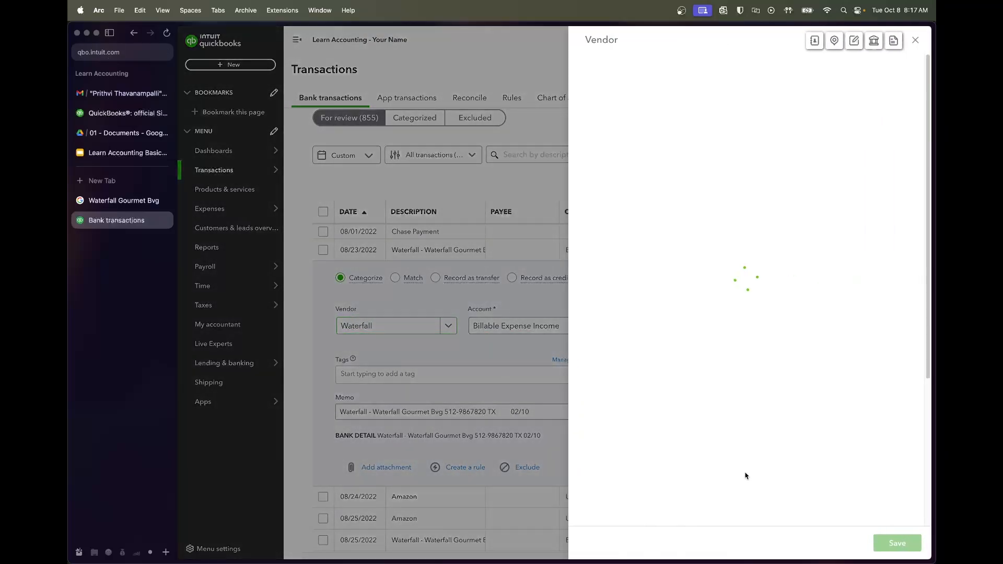
click(896, 543)
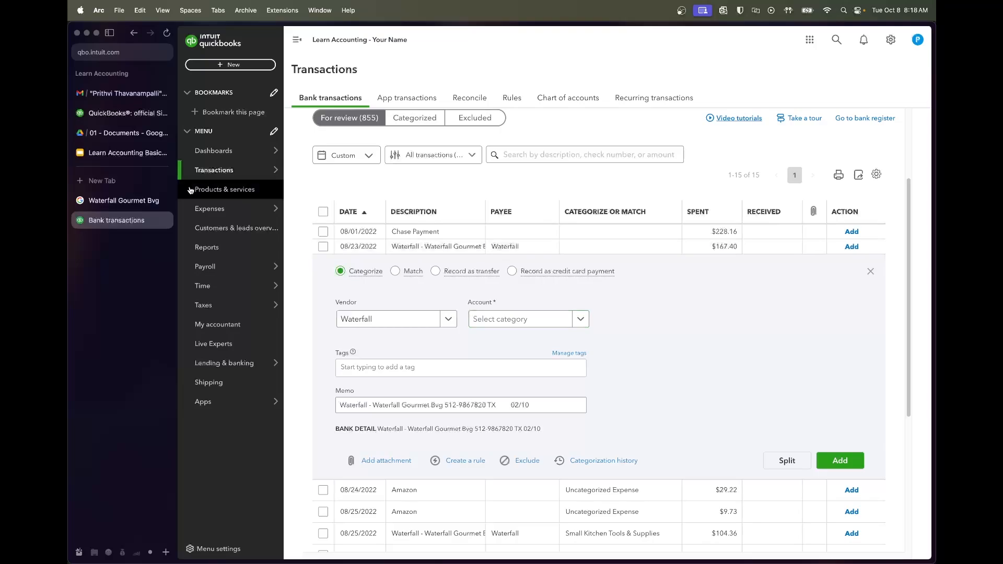
- Recheck the web description of Waterfall Gourmet Beverages and set the 08/23/2022 Waterfall transaction's account to Paper Cups & Goods
click(123, 200)
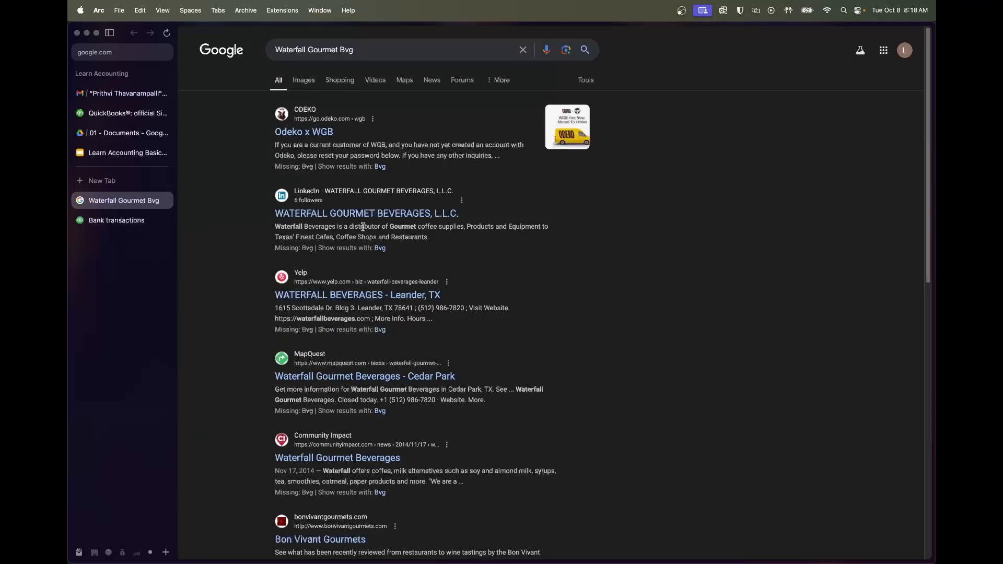
drag(404, 228, 509, 229)
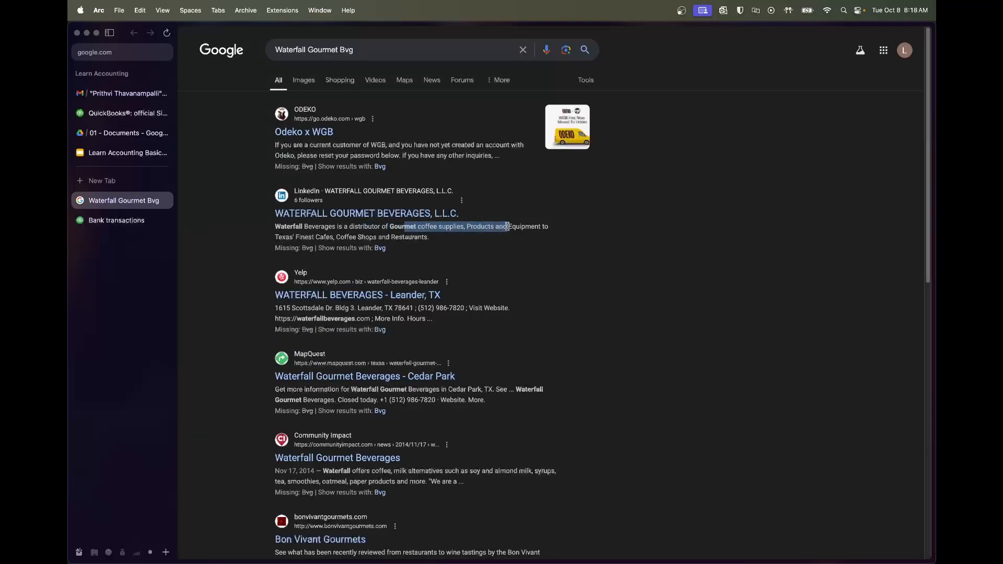
click(326, 230)
click(116, 220)
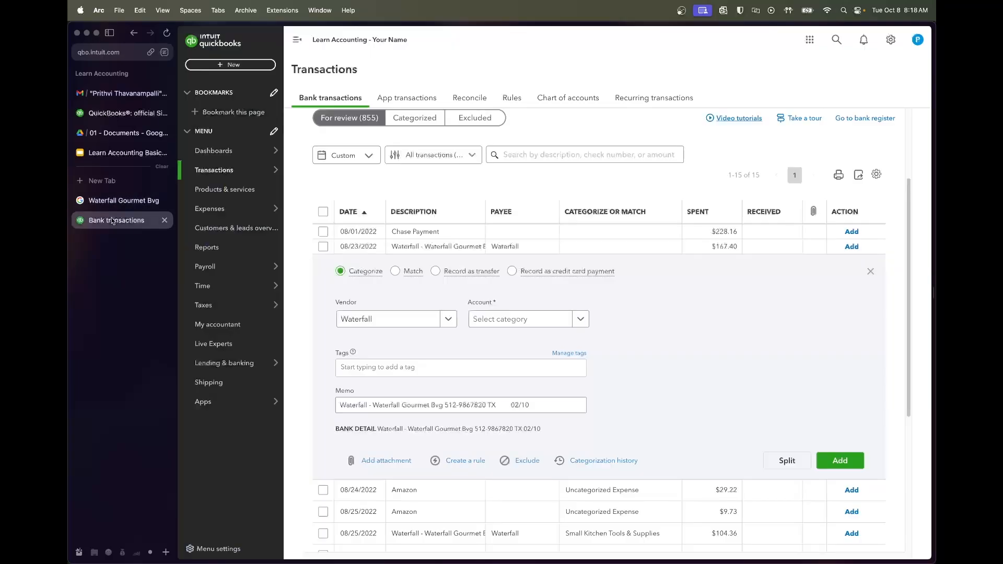
click(511, 323)
text(papaer)
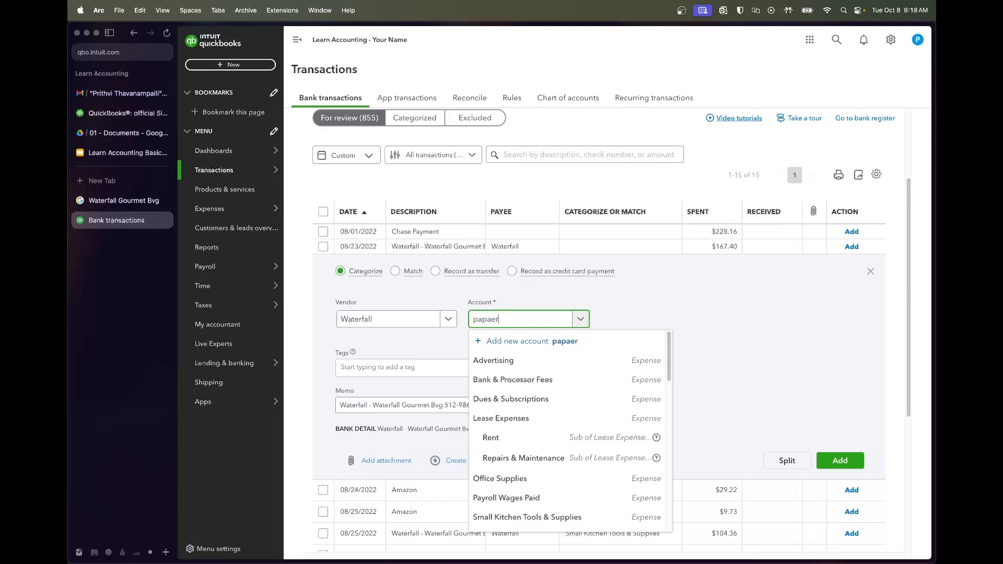
key(BackSpace)
key(BackSpace)
key(BackSpace)
text(er)
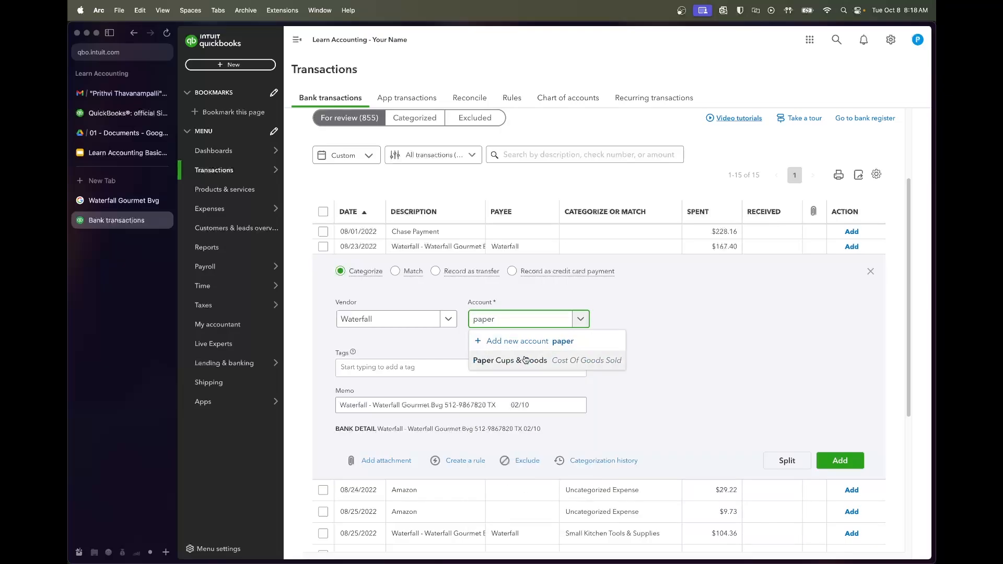
click(477, 361)
click(708, 347)
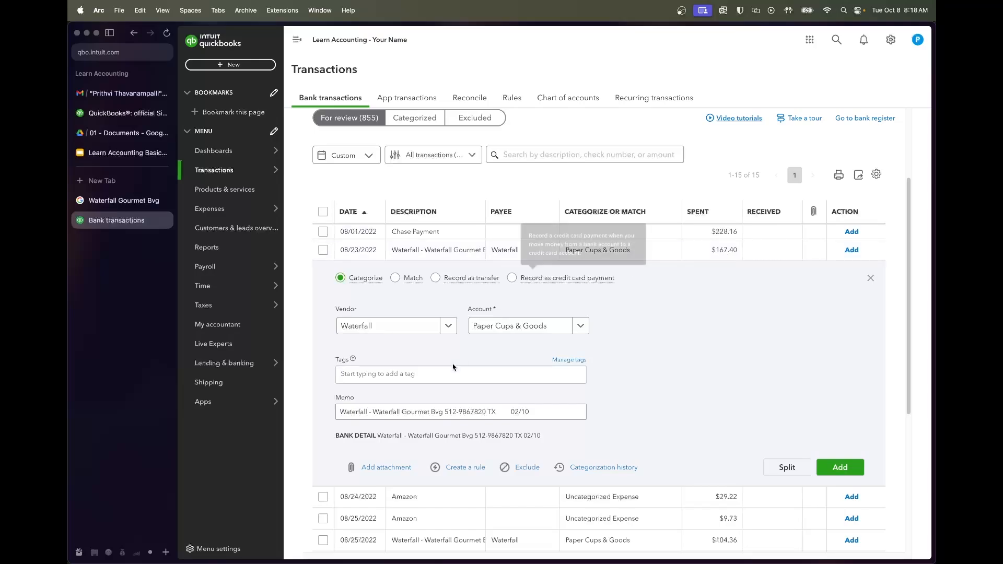
- Start a bank rule from the 08/23/2022 Waterfall transaction and shorten its description condition to "Waterfall - Waterfall Gourmet"
click(463, 469)
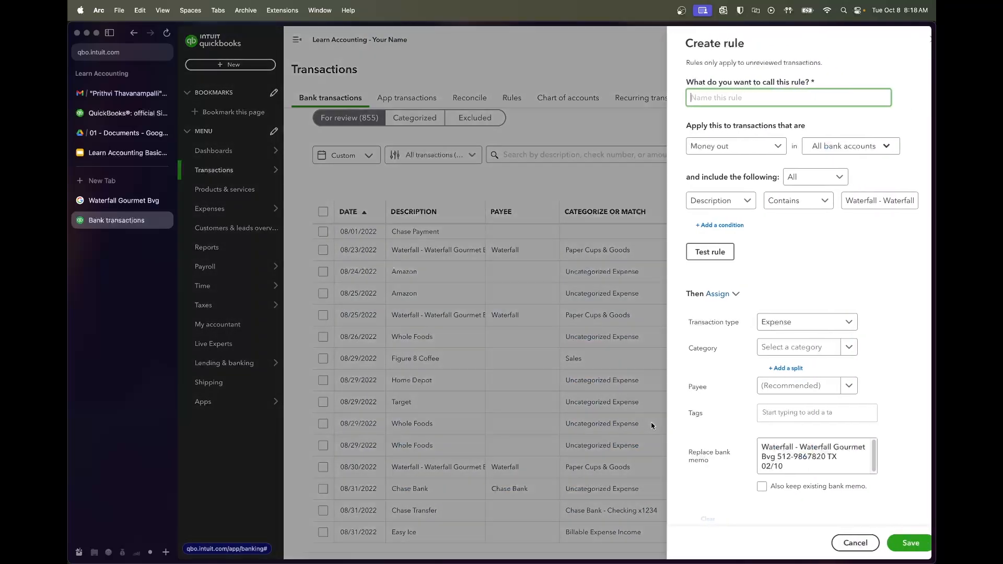
click(869, 201)
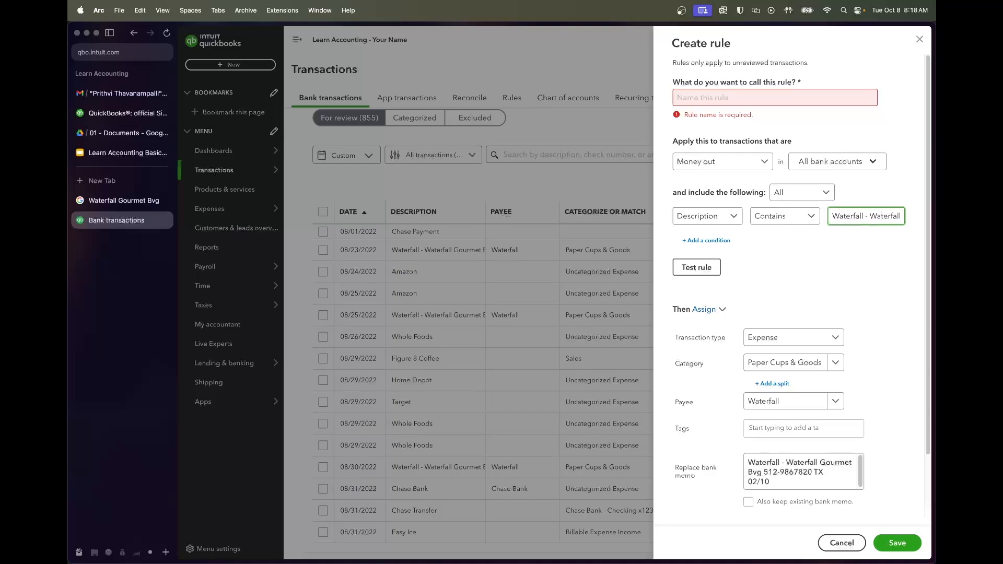
key(Right)
key(Right)
key(Right)
key(Right)
key(Right)
key(Right)
key(Right)
key(Right)
key(Right)
key(Right)
key(Right)
key(Right)
key(Right)
key(Right)
key(Right)
key(Right)
key(Right)
key(Right)
key(Right)
key(Right)
key(Right)
key(Right)
key(Right)
key(Right)
key(shift+Left)
key(shift+Left)
key(shift+Left)
key(shift+Left)
key(shift+Left)
key(shift+Left)
key(shift+Left)
key(shift+Left)
key(shift+Left)
key(shift+Left)
key(shift+Left)
key(shift+Left)
key(shift+Left)
key(shift+Left)
key(shift+Left)
key(shift+Left)
key(shift+Left)
key(shift+Left)
key(shift+Left)
key(shift+Left)
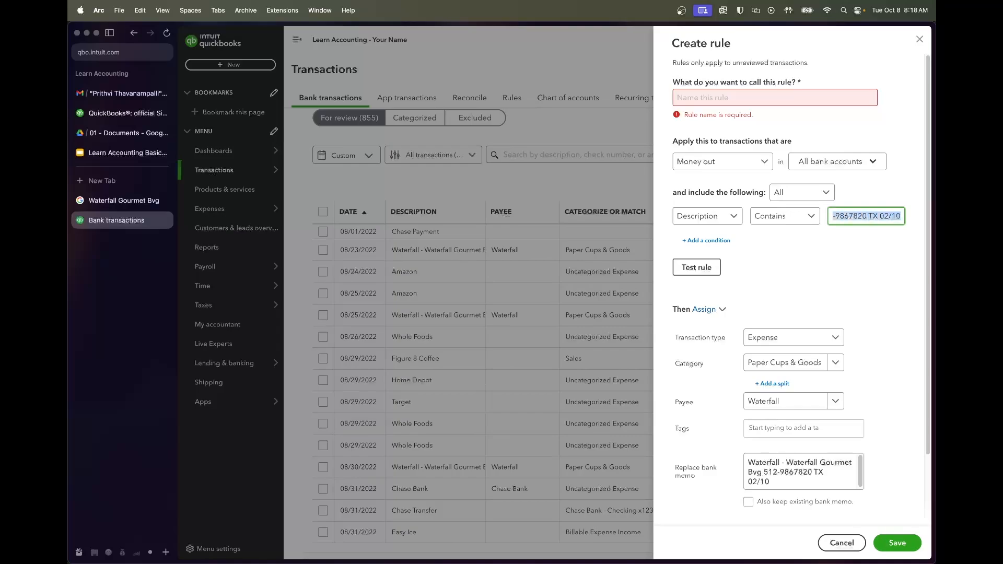
key(shift+Left)
key(shift+Left)
key(shift+Left)
key(shift+Left)
key(shift+Left)
key(shift+Left)
key(shift+Left)
key(shift+Left)
key(shift+Left)
key(shift+Left)
key(shift+Right)
key(shift+Right)
key(shift+Right)
key(shift+Right)
key(shift+Right)
key(shift+Right)
key(shift+Right)
key(shift+Right)
key(BackSpace)
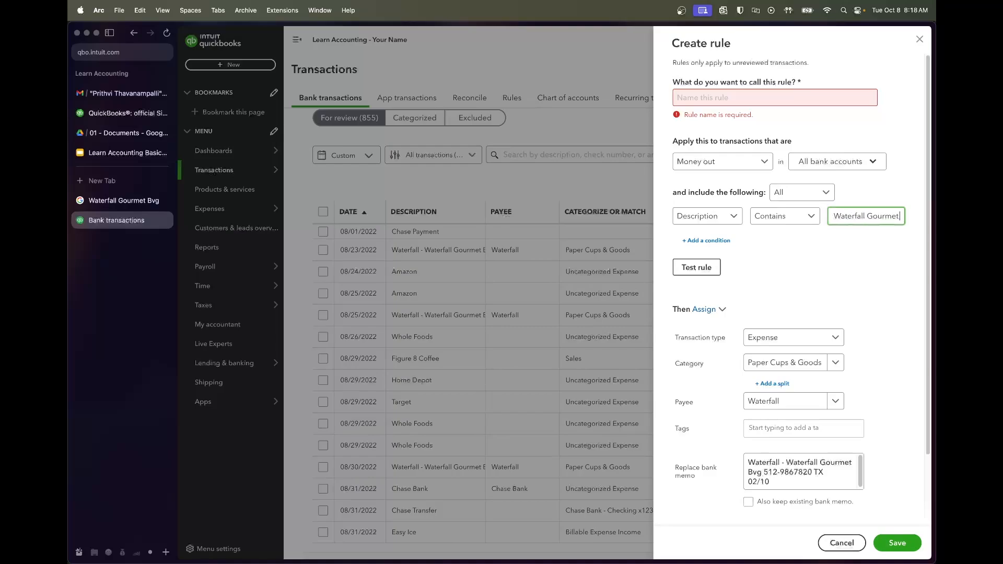
key(BackSpace)
key(Left)
key(super+Left)
drag(847, 216, 927, 219)
click(912, 220)
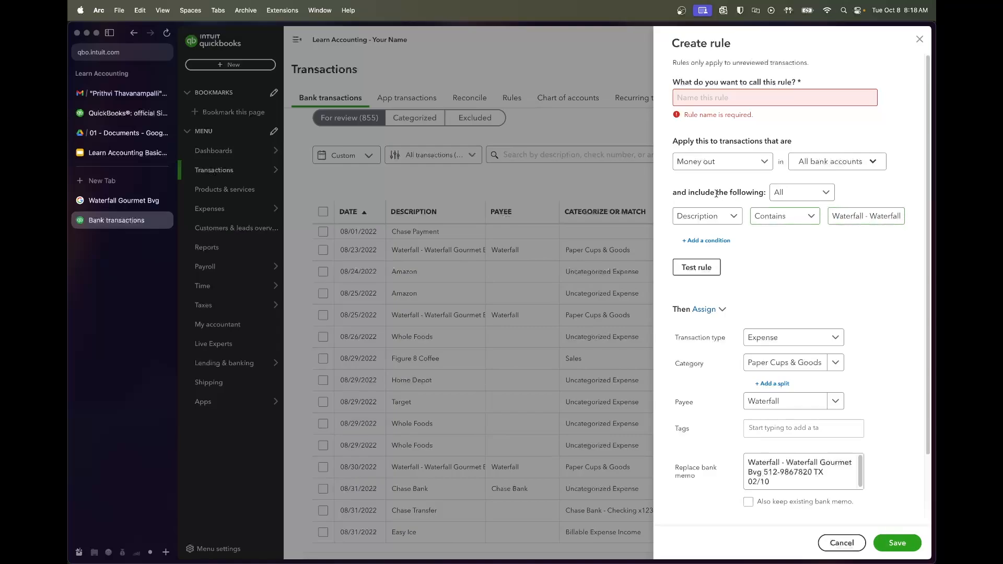
- Name the rule Waterfall, test it against the unreviewed transactions, and save it with the Paper Cups & Goods category and Waterfall as payee
click(805, 97)
text(Waterf)
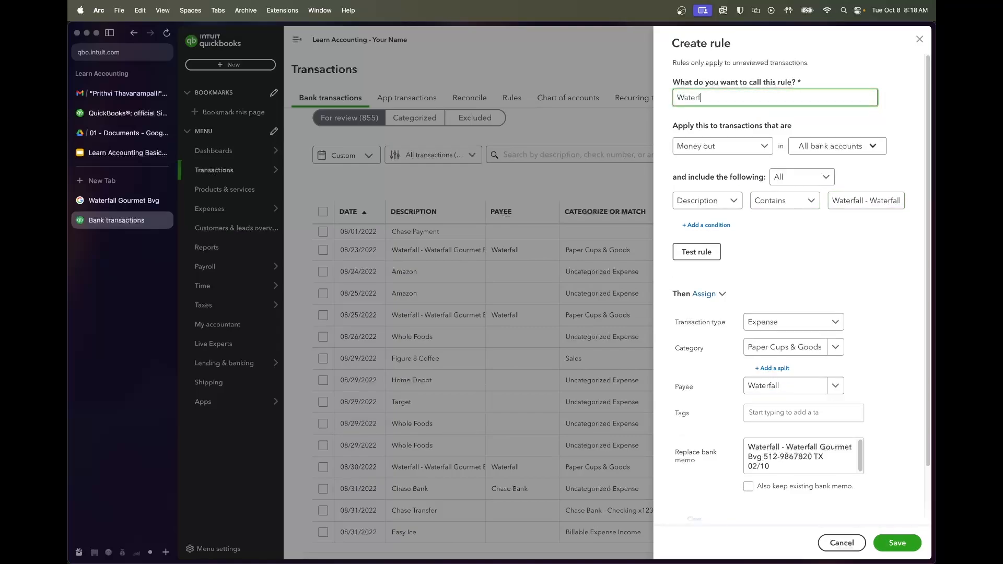
text(u)
click(764, 236)
click(710, 251)
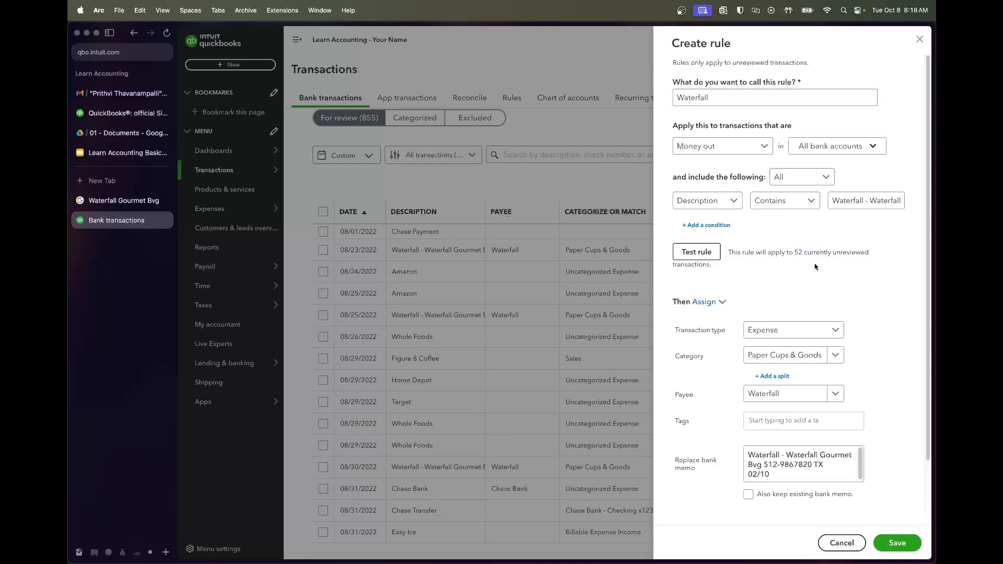
scroll(814, 283, down, 3)
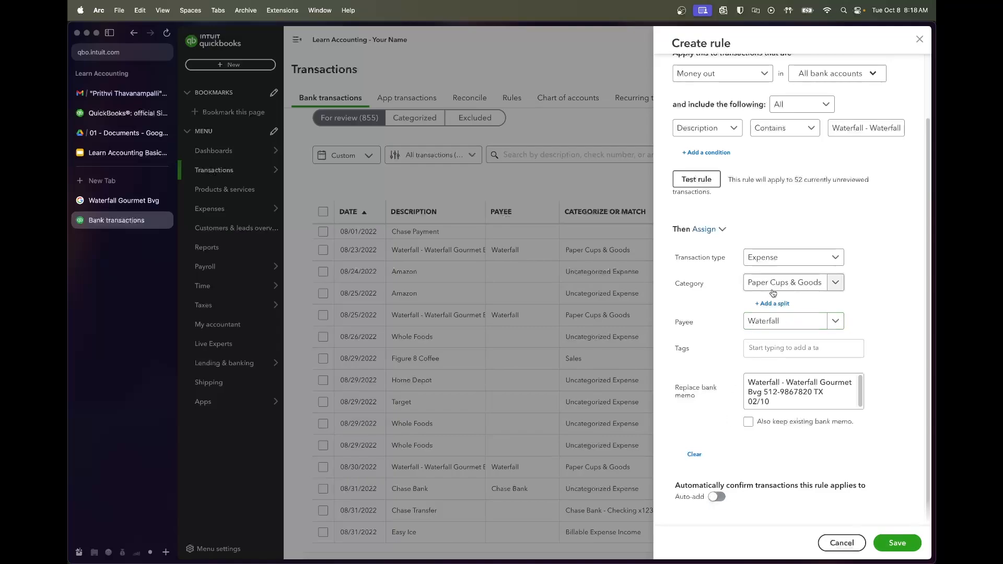
click(897, 543)
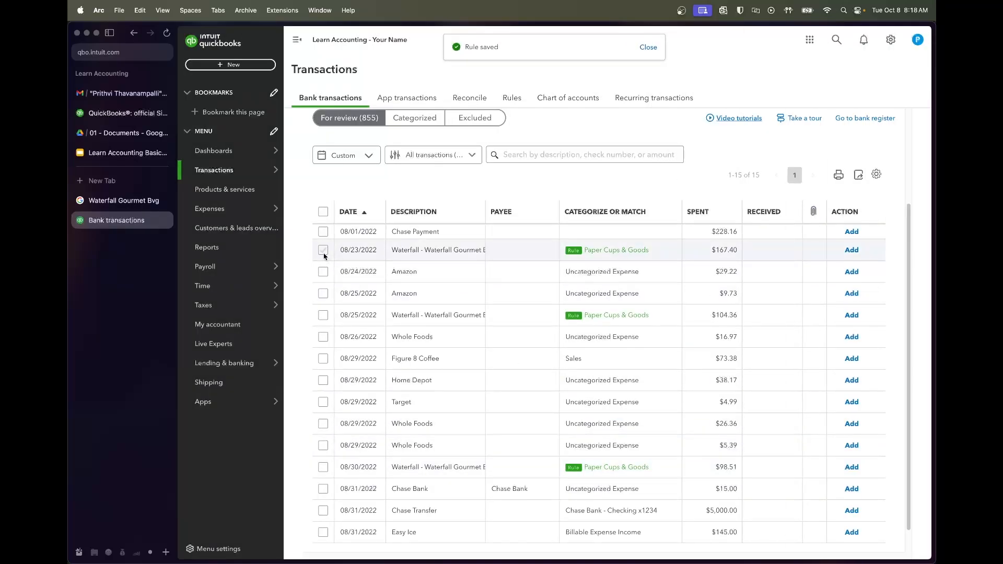
- Select the three August 2022 Waterfall transactions categorized by rule as Paper Cups & Goods and accept them in bulk
scroll(355, 282, down, 1)
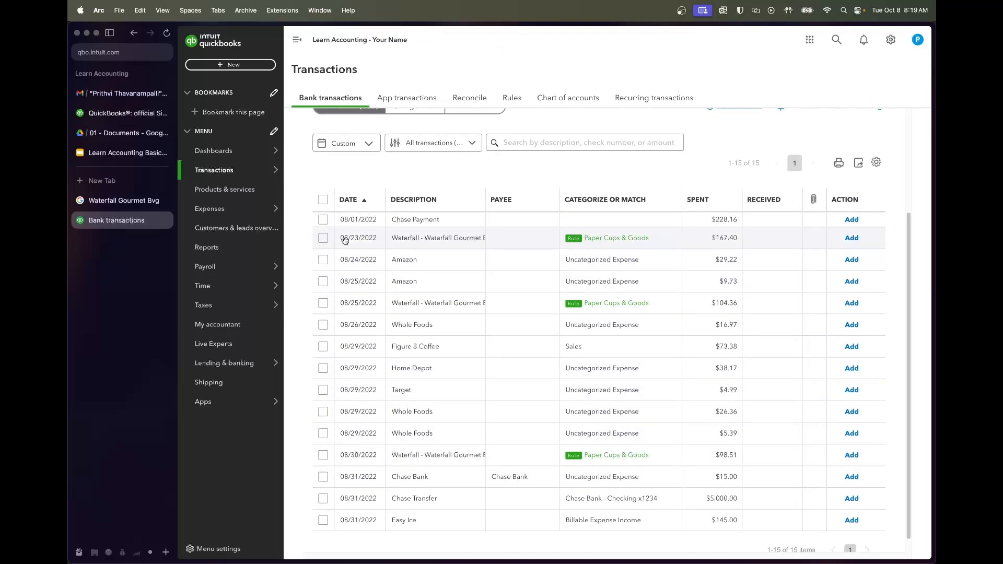
click(323, 238)
click(323, 288)
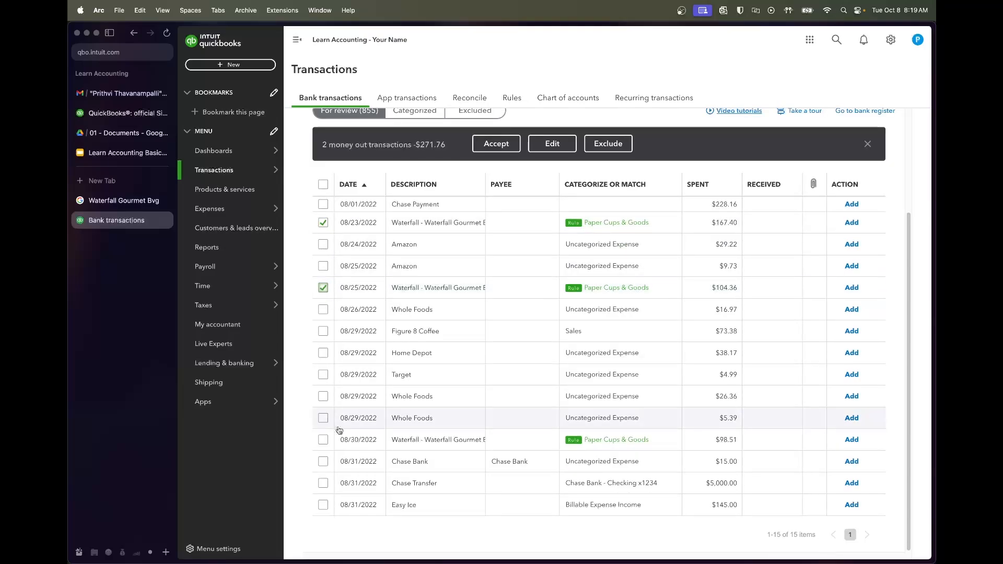
click(323, 440)
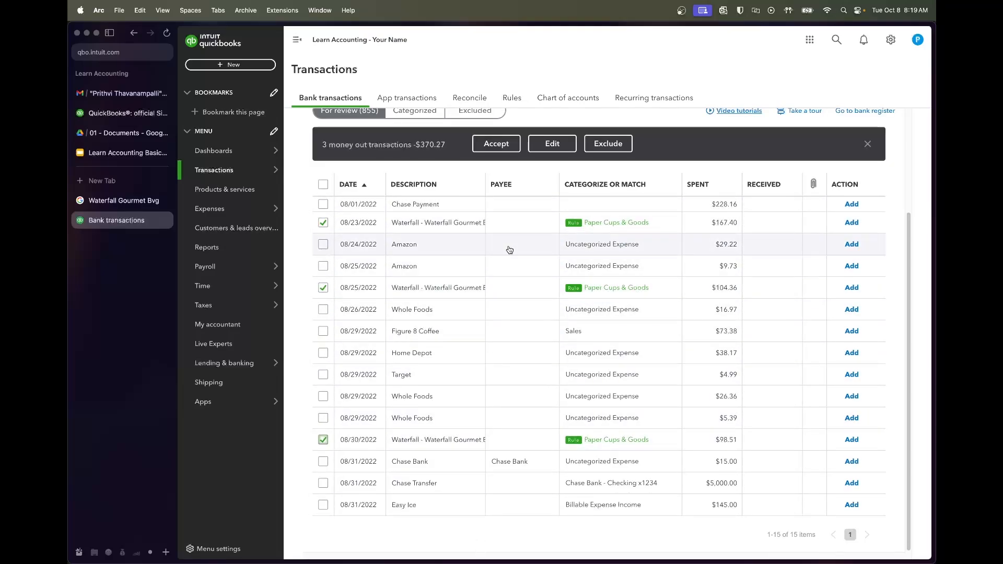
click(516, 146)
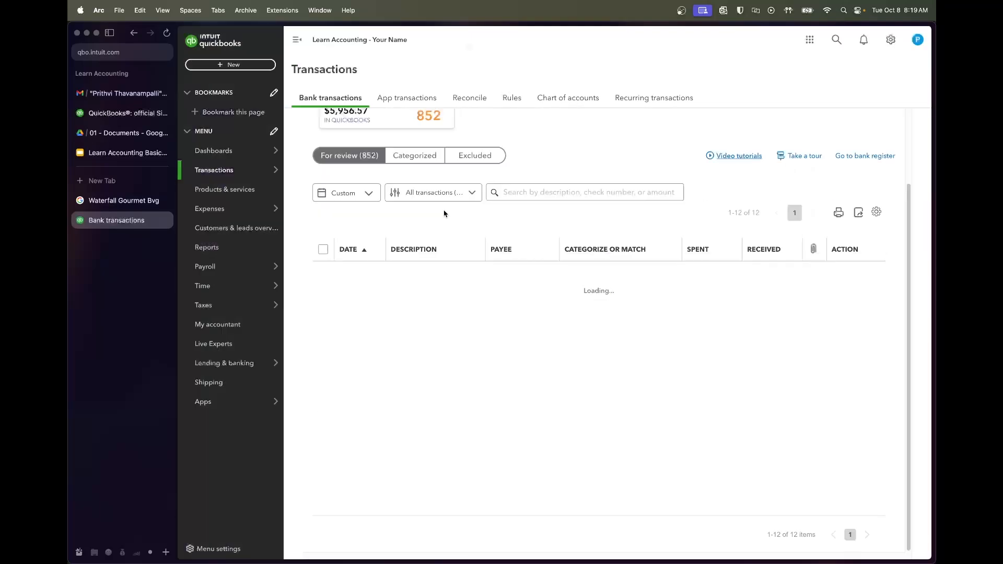
- Set the 08/24/2022 Amazon transaction's account to Office Supplies and add it to the books
click(453, 289)
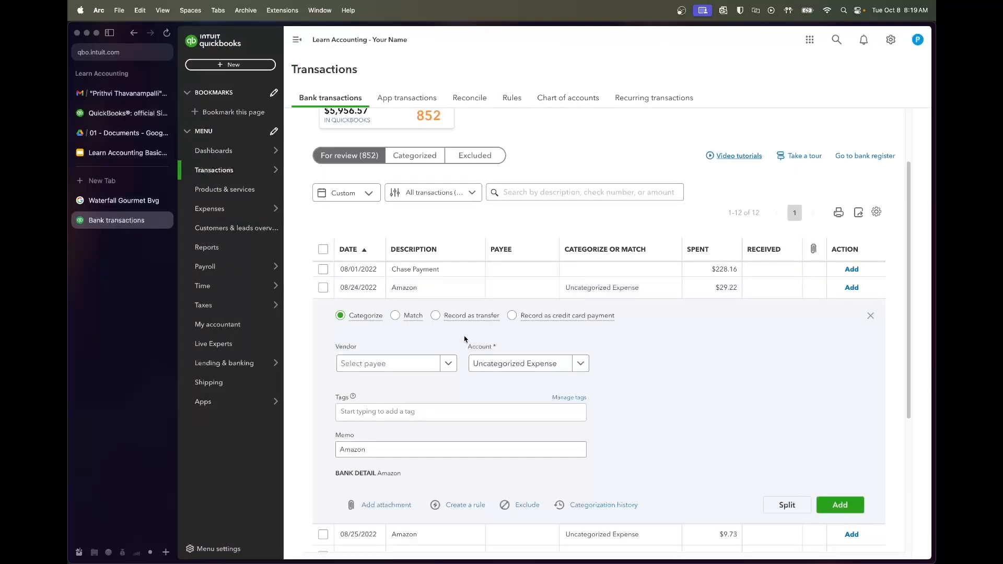
click(503, 345)
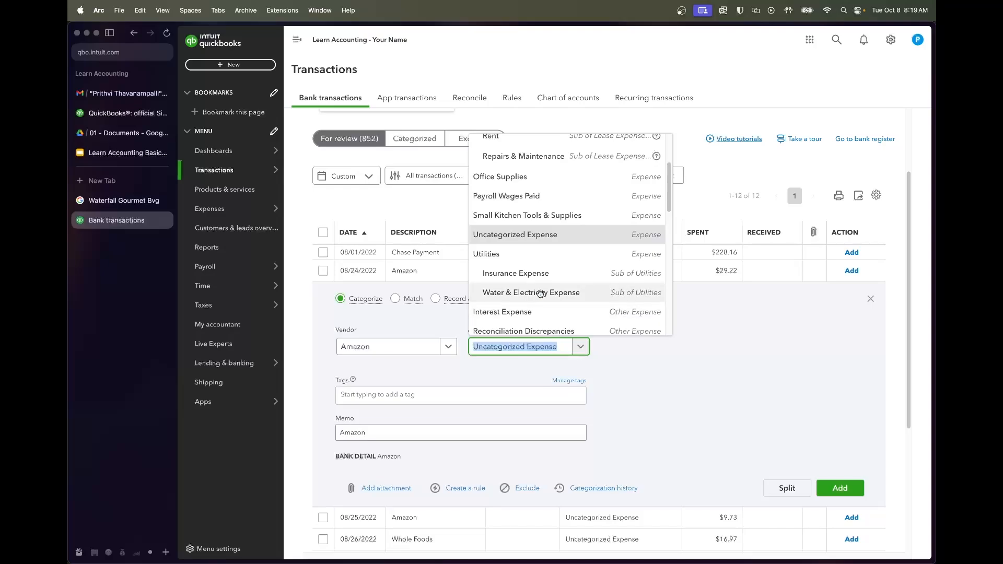
text(office)
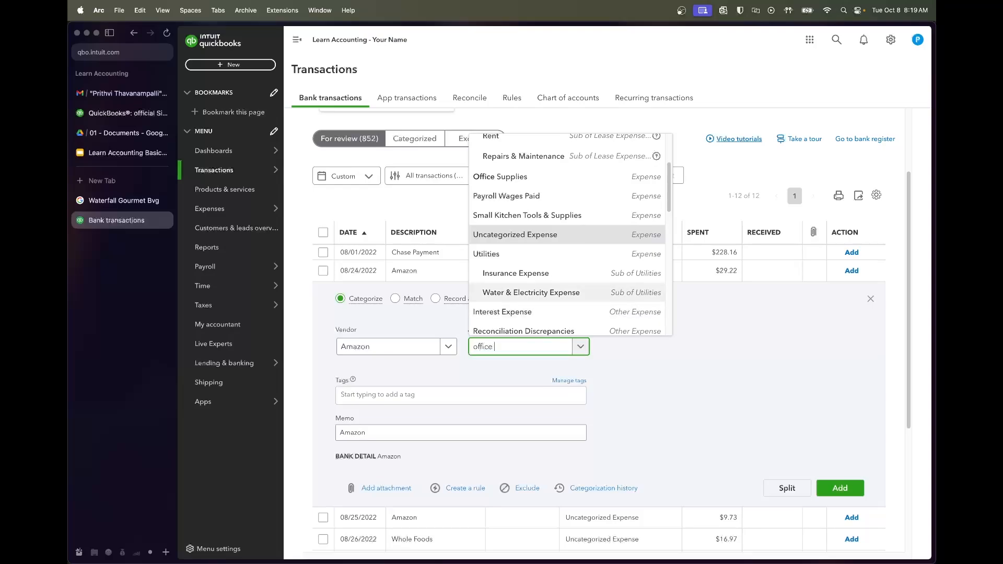
text( supplies)
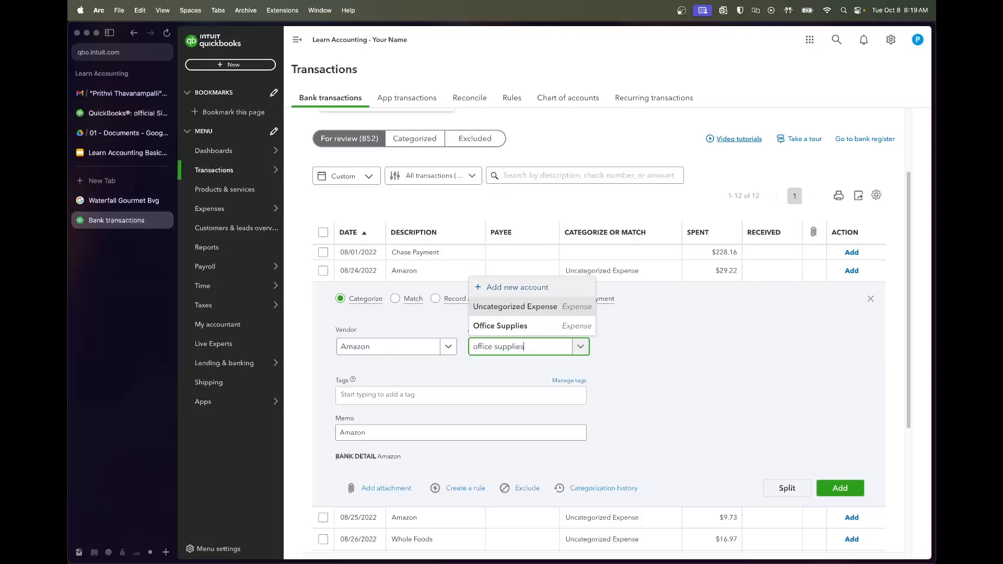
click(530, 326)
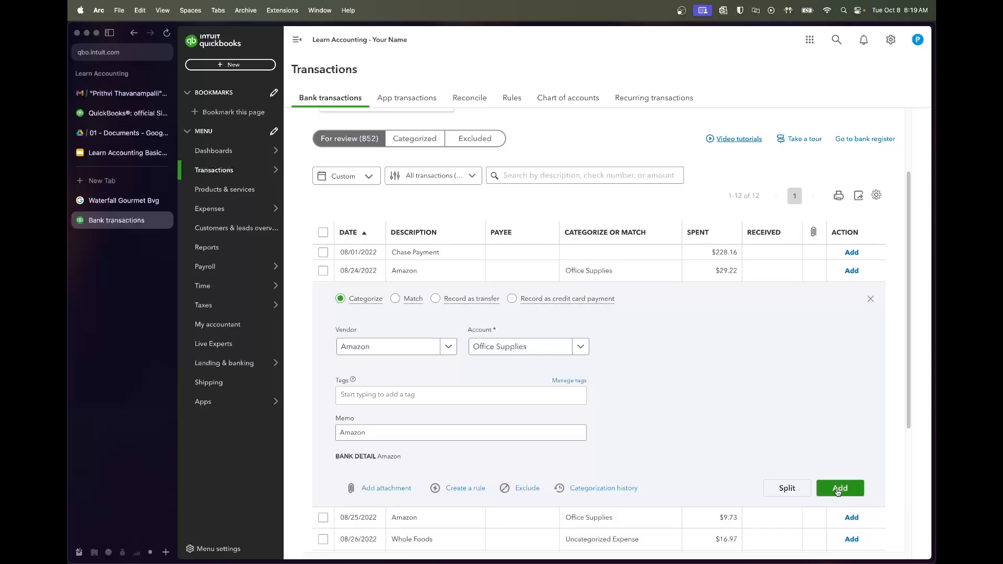
click(839, 489)
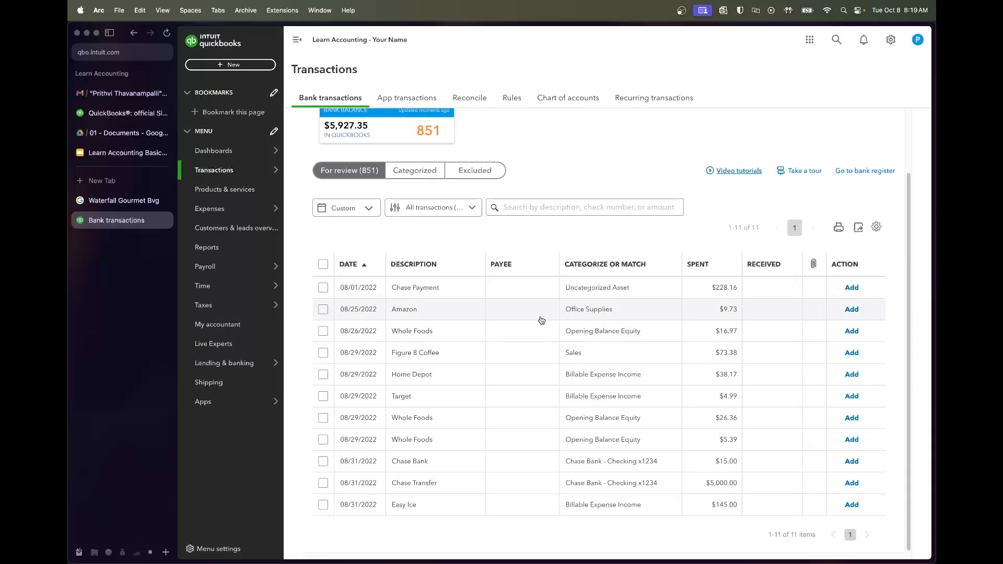
- Create and save a rule named Amazon from the 08/25/2022 Amazon transaction, assigning descriptions containing Amazon to Office Supplies
click(540, 318)
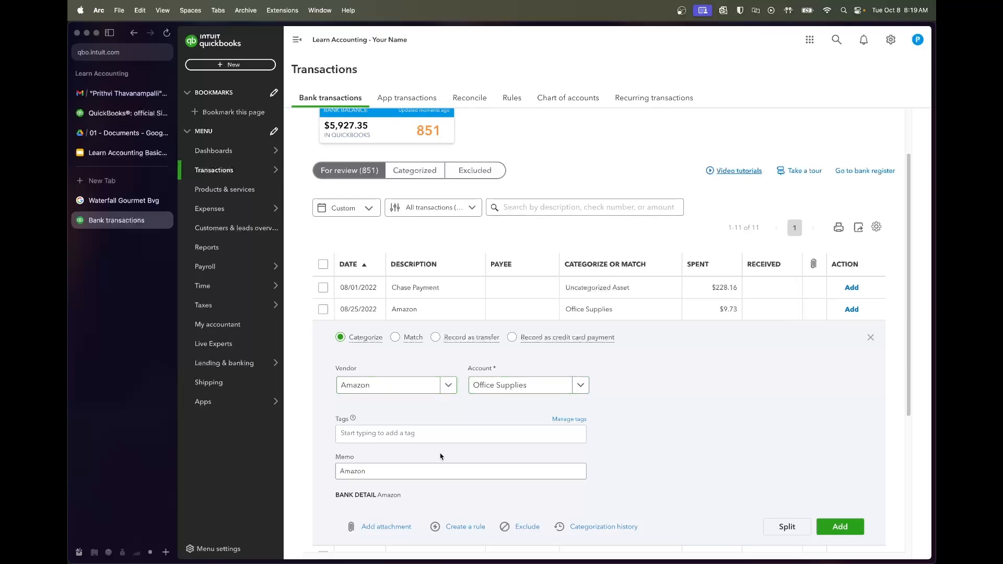
click(462, 526)
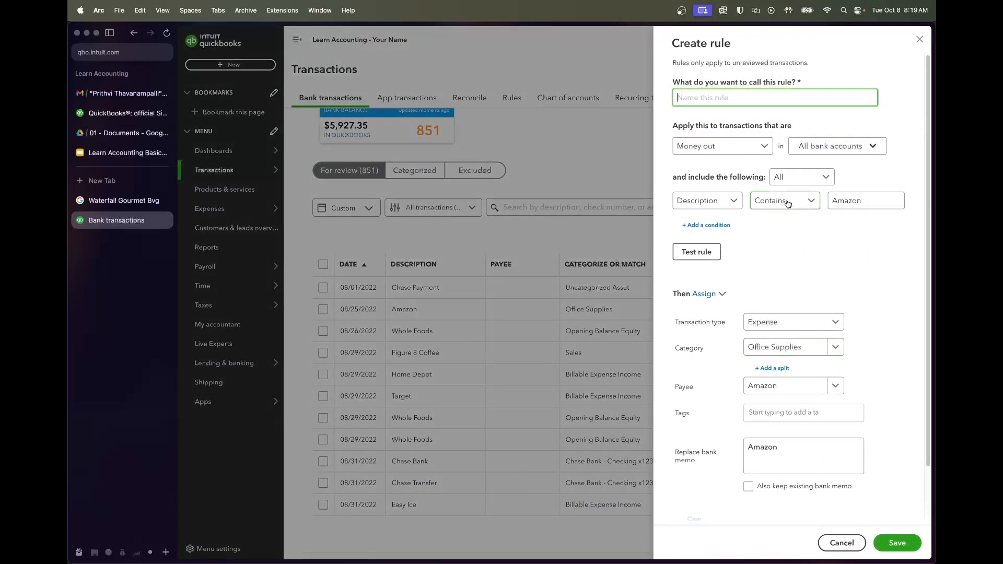
text(Amazon)
click(712, 255)
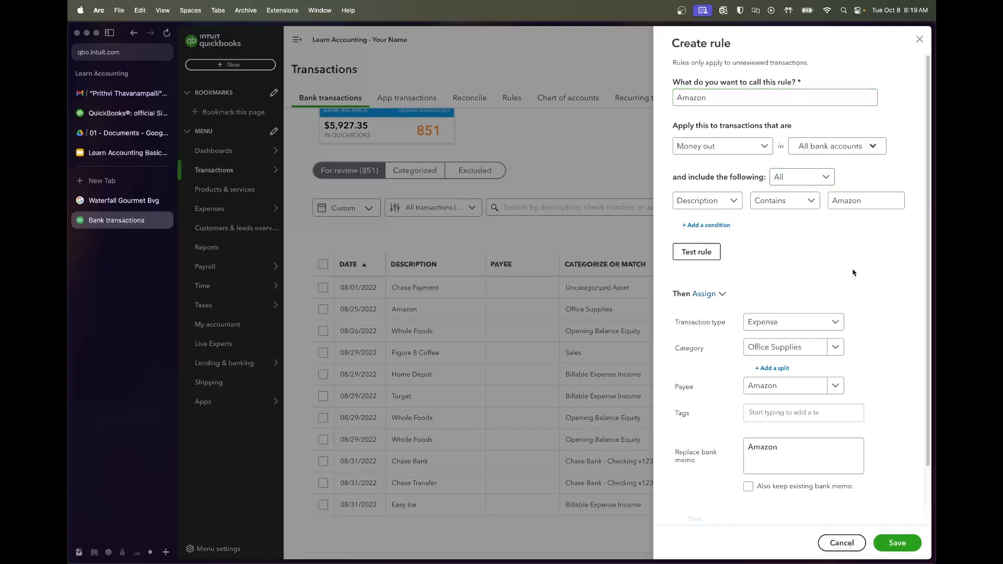
click(895, 544)
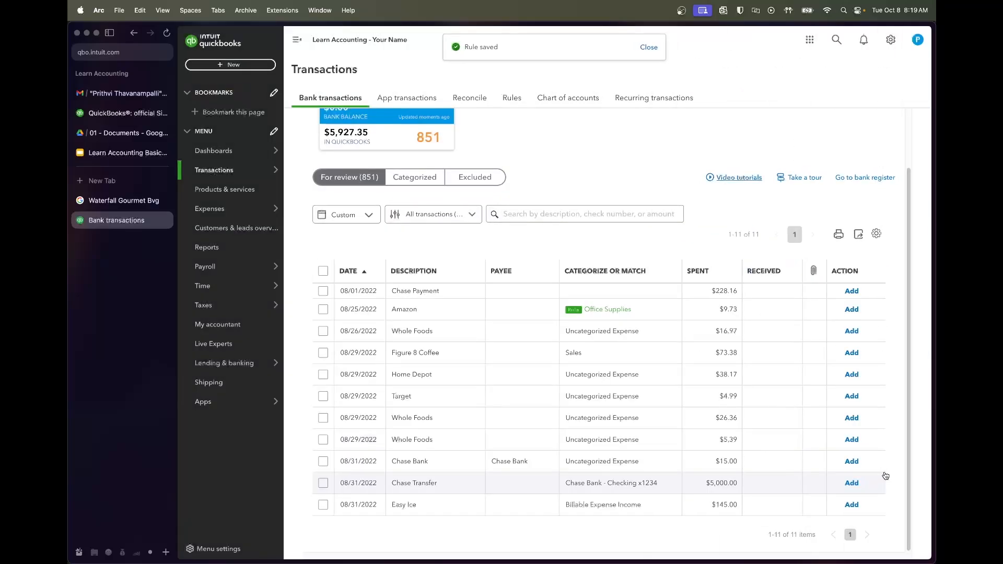
- Select the 08/25/2022 Amazon transaction categorized by rule as Office Supplies and accept it
scroll(432, 128, up, 1)
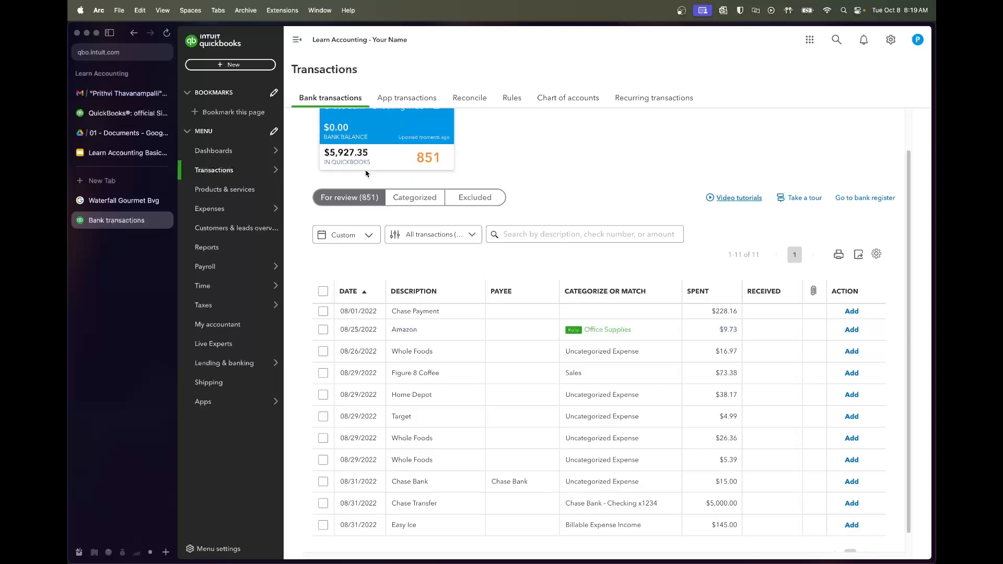
click(323, 329)
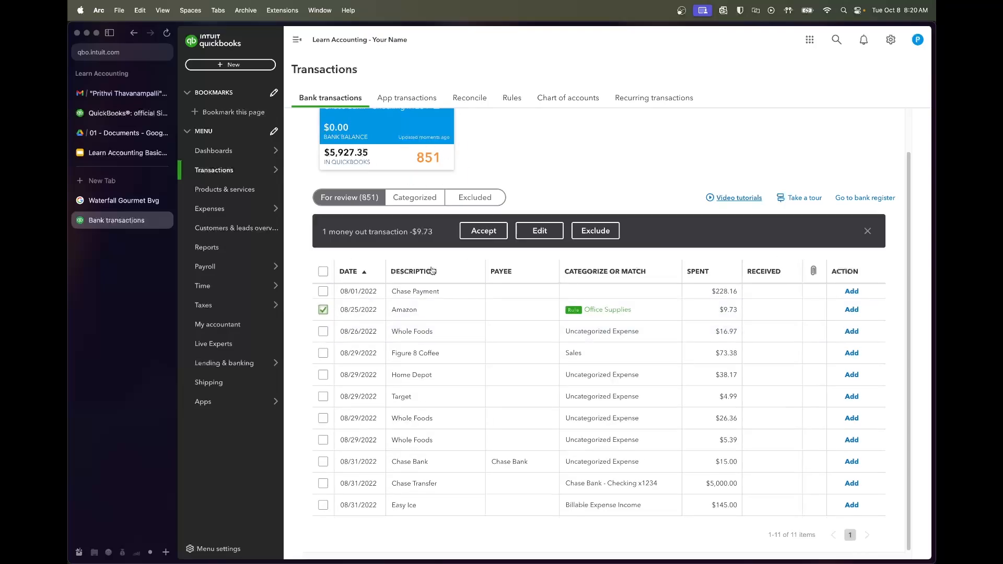
click(496, 232)
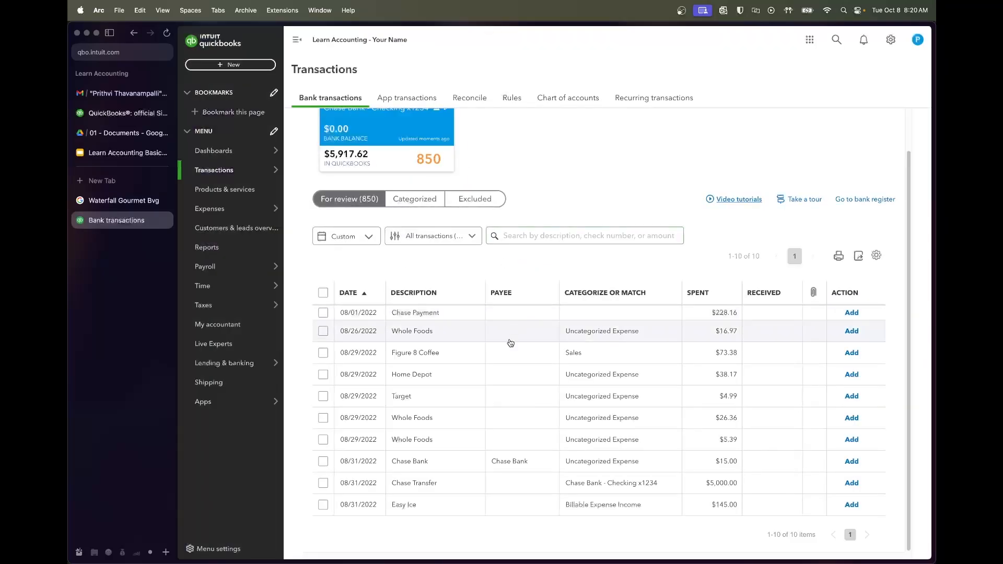
- Open the 08/26/2022 Whole Foods transaction and set its account to Dairy & Grocery Costs
click(510, 343)
scroll(426, 443, down, 3)
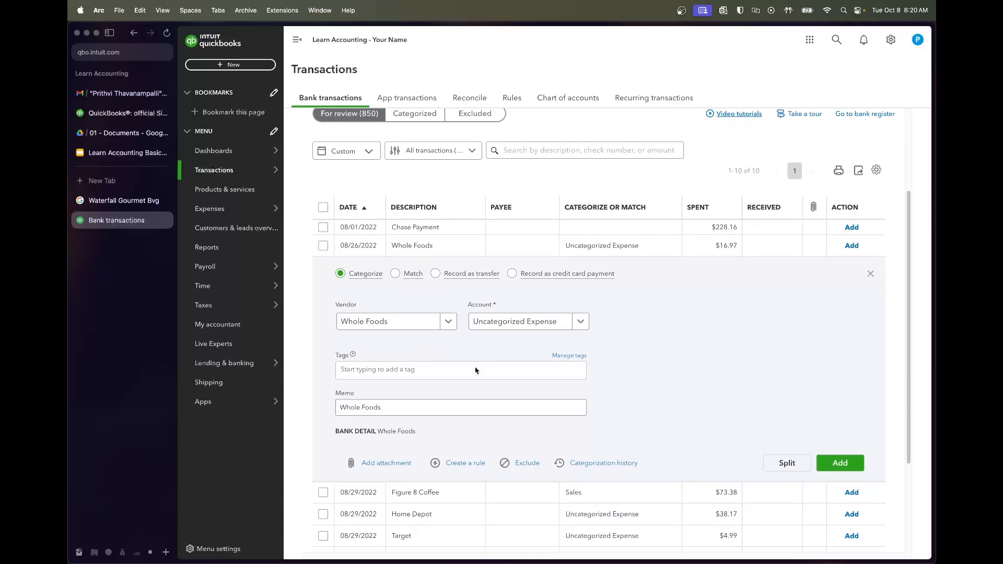
click(511, 321)
text(dair)
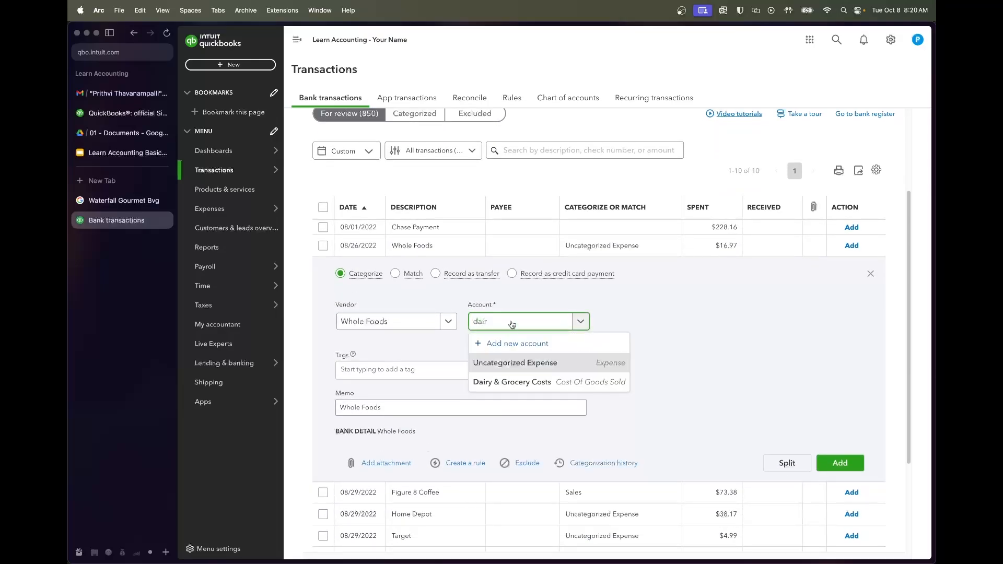
click(522, 382)
- Create and save a rule named Whole Foods that assigns descriptions containing Whole Foods to Dairy & Grocery Costs
click(473, 465)
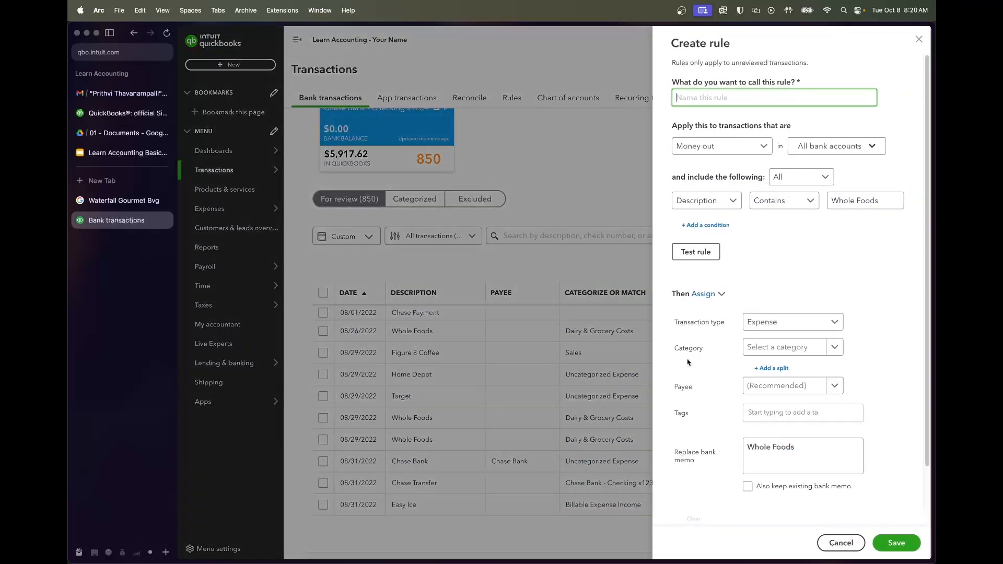
text(Whole Fo)
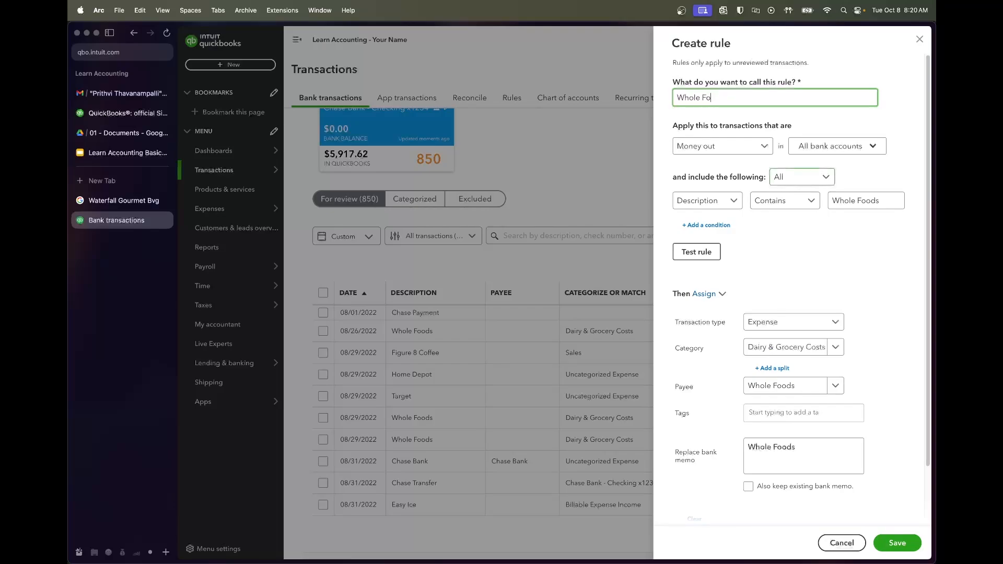
text(ods)
click(852, 257)
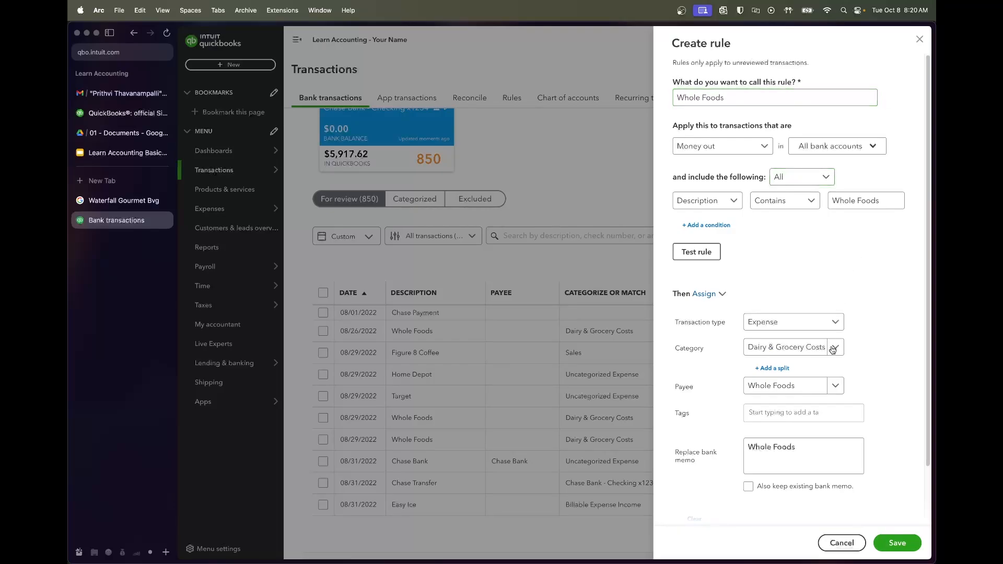
click(897, 542)
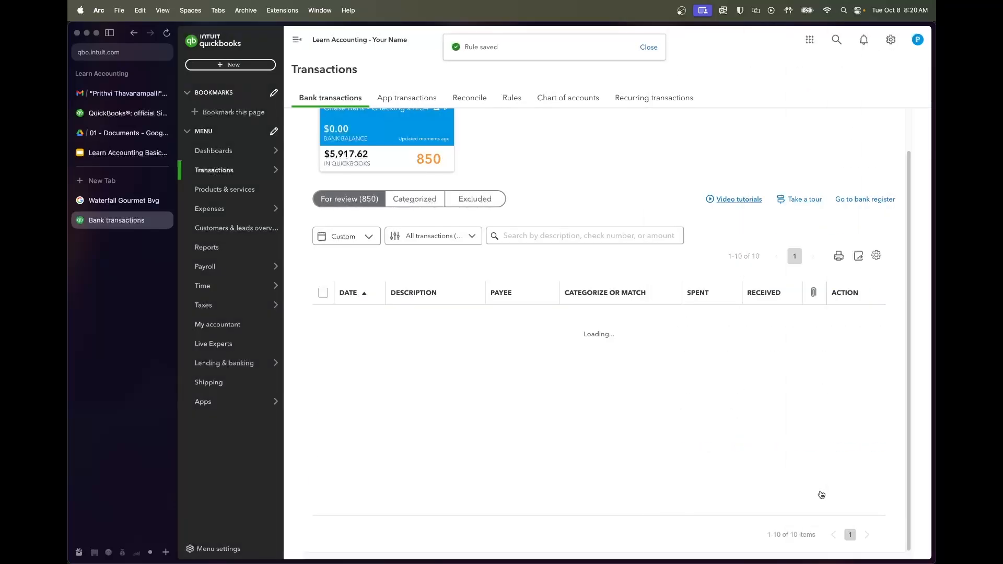
- Open the 08/29/2022 Figure 8 Coffee transaction and search Google for figure8 coffee to learn what the vendor supplies
click(483, 348)
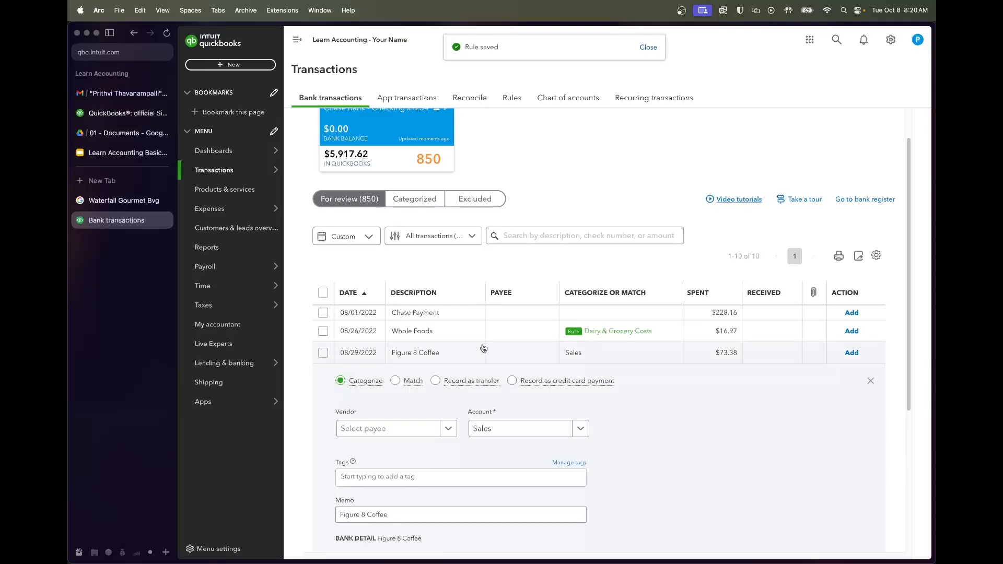
key(super+t)
text(figure)
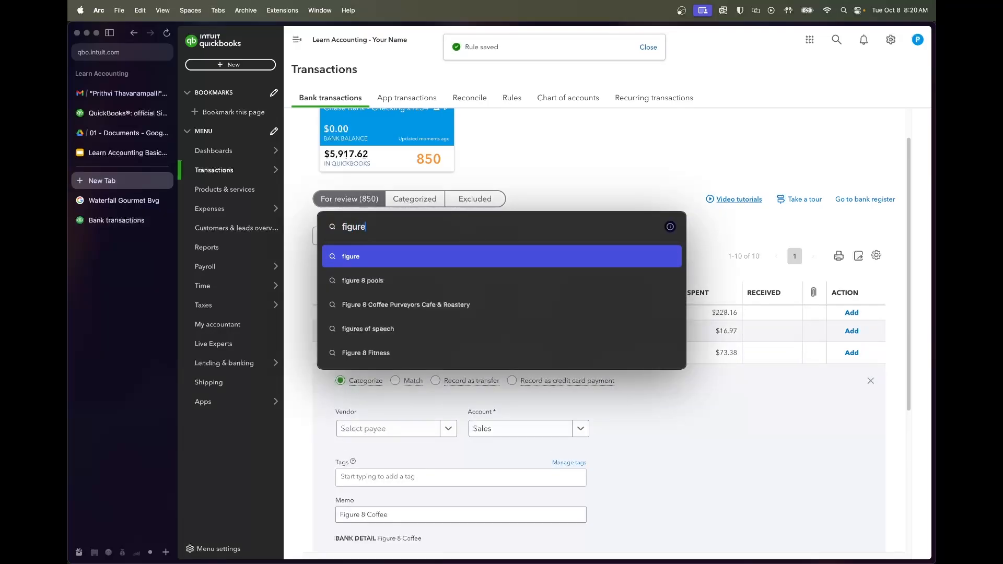
text(8 coffee)
key(Return)
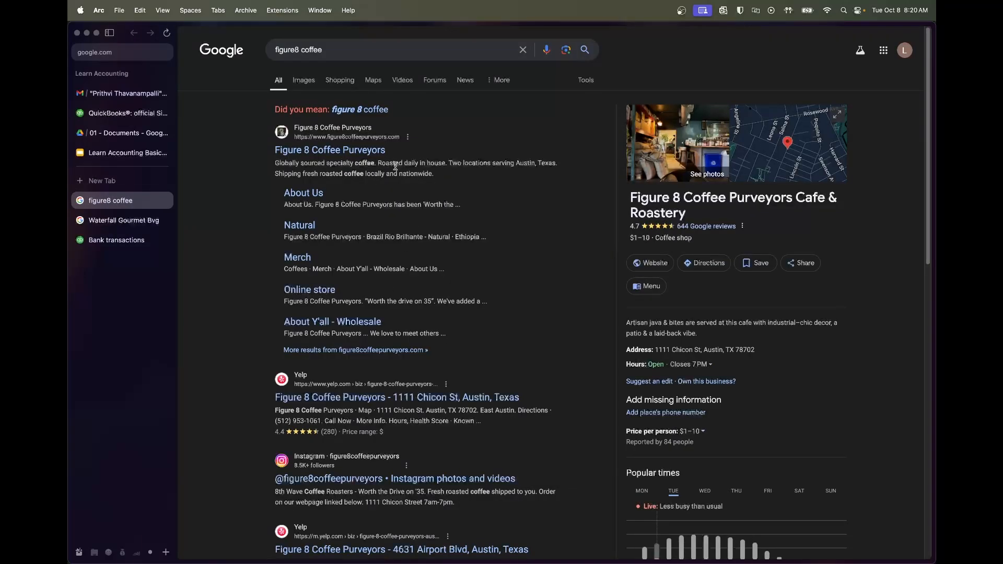
- Return to the QuickBooks bank transactions and close the two Google search tabs
click(143, 237)
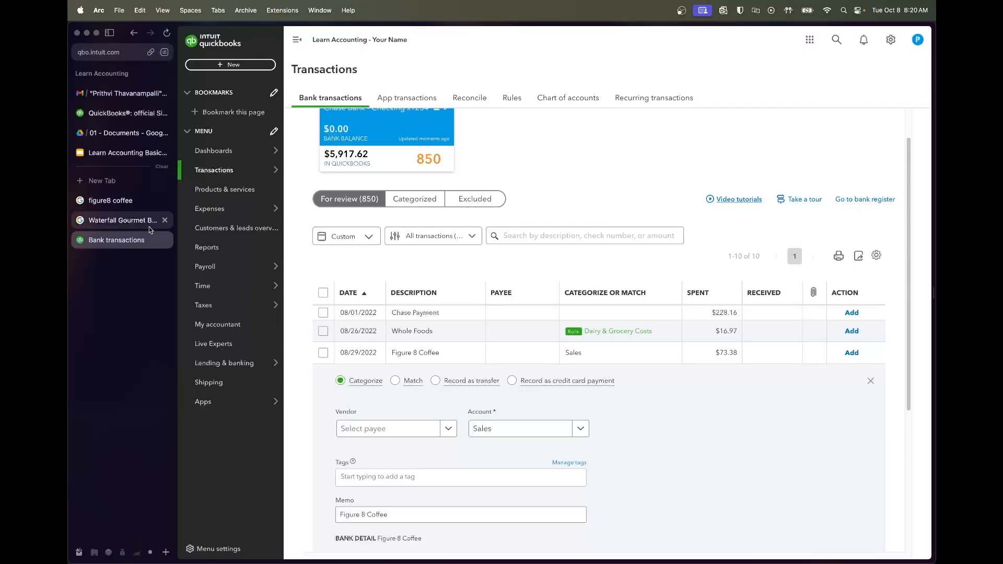
click(165, 200)
click(164, 200)
mouse_move(261, 208)
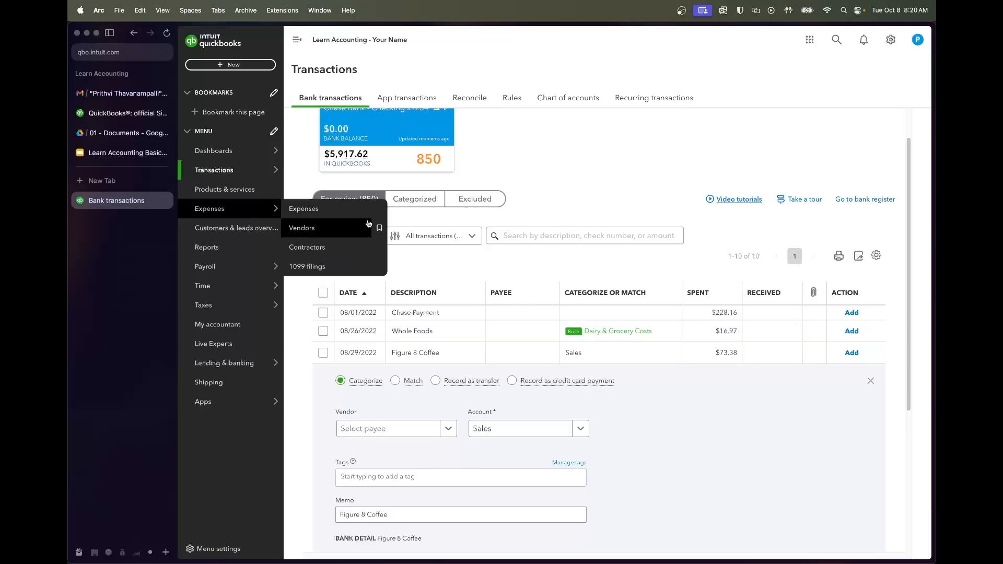
- Add Figure 8 Coffee as a new vendor on its 08/29/2022 transaction and set the account to Coffee & Bean Supply Costs
scroll(407, 366, down, 3)
click(409, 368)
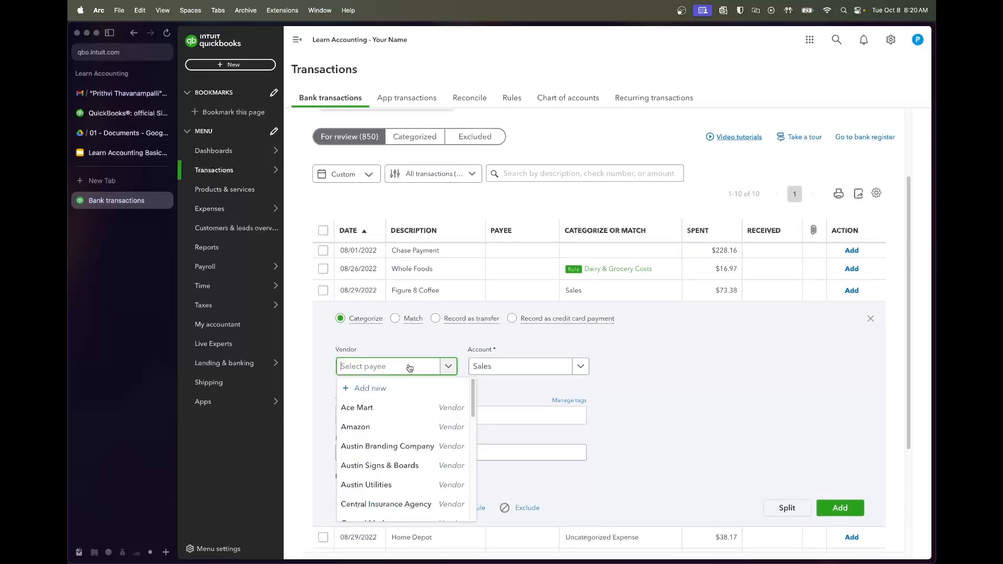
text(Figure 8 Coffee)
click(402, 389)
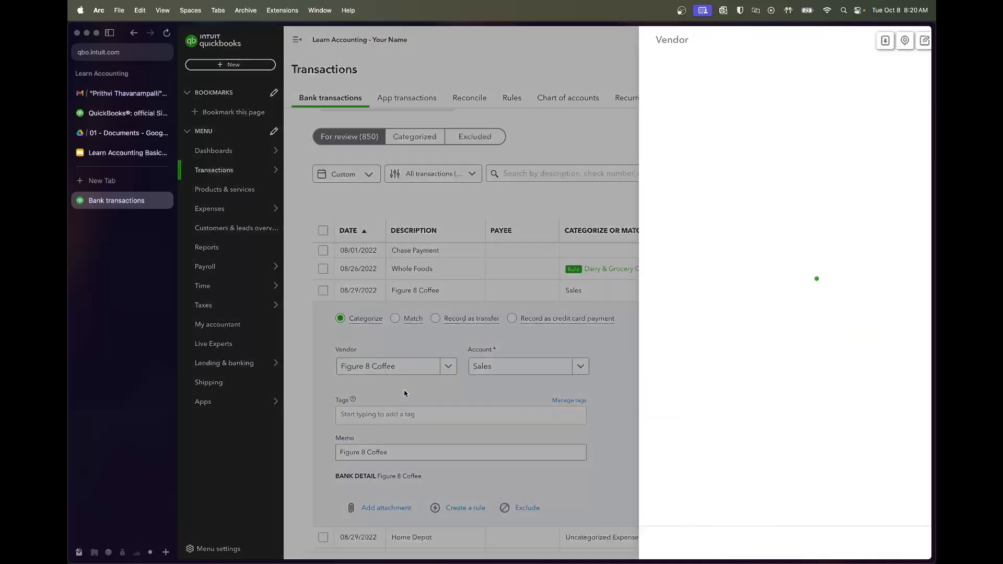
click(877, 544)
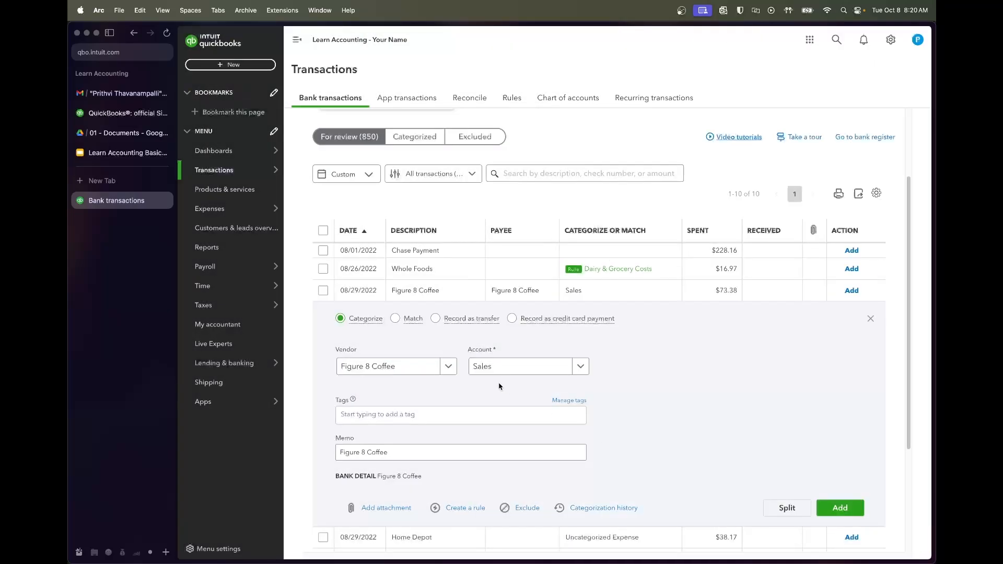
click(496, 367)
text(bean)
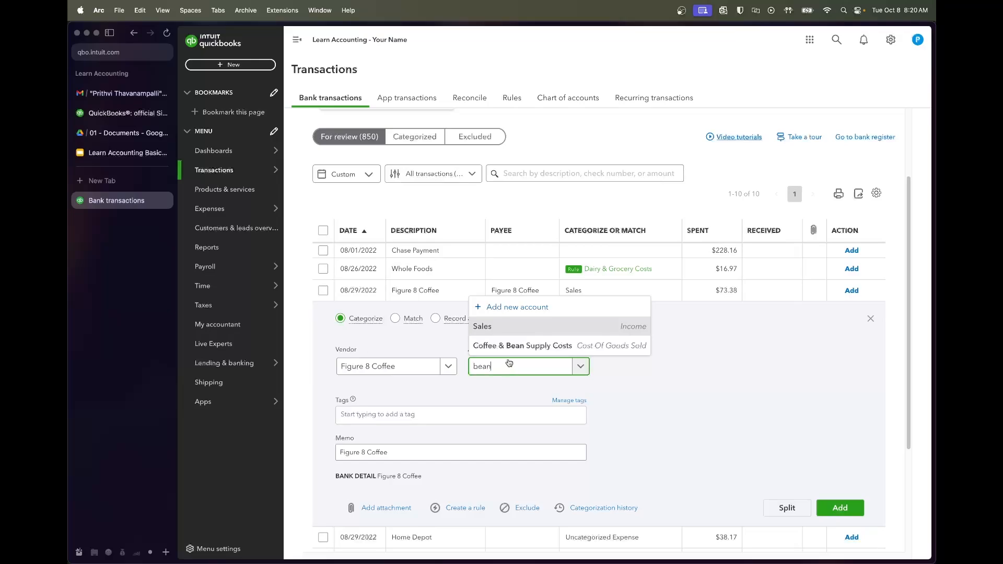
click(515, 347)
- Create and save a rule named Figure 8 that assigns descriptions containing Figure 8 Coffee to Coffee & Bean Supply Costs
click(462, 508)
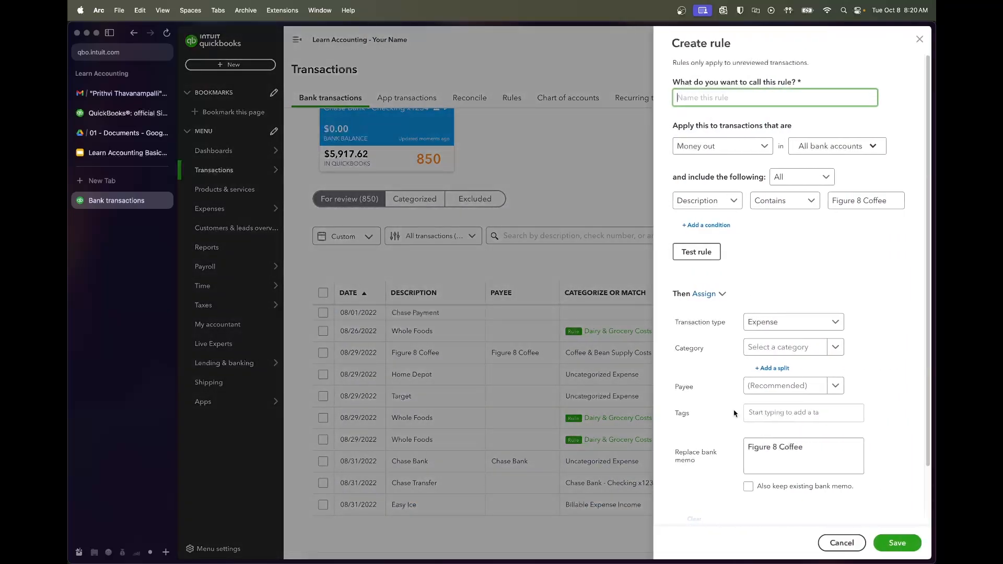
text(Figure 8)
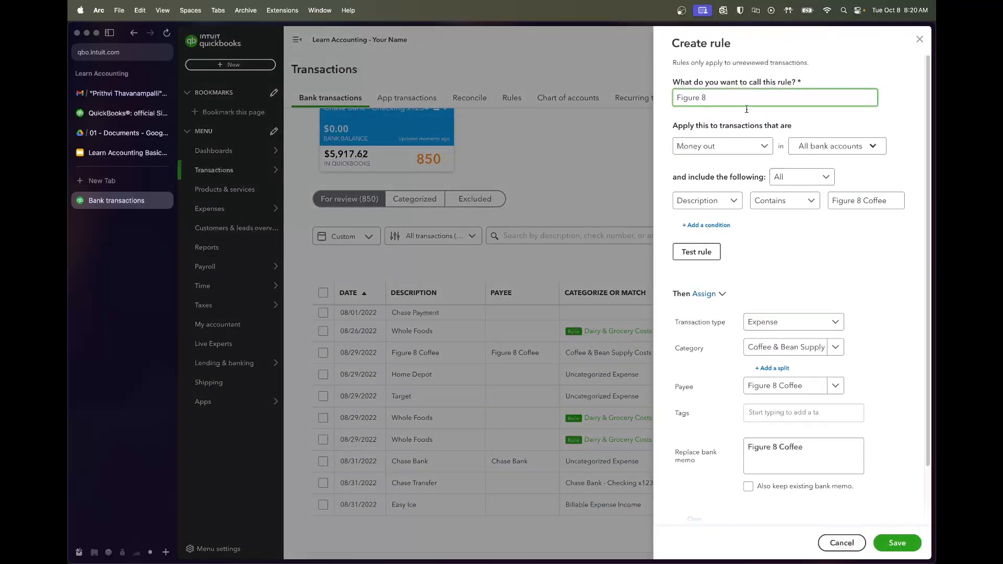
click(813, 266)
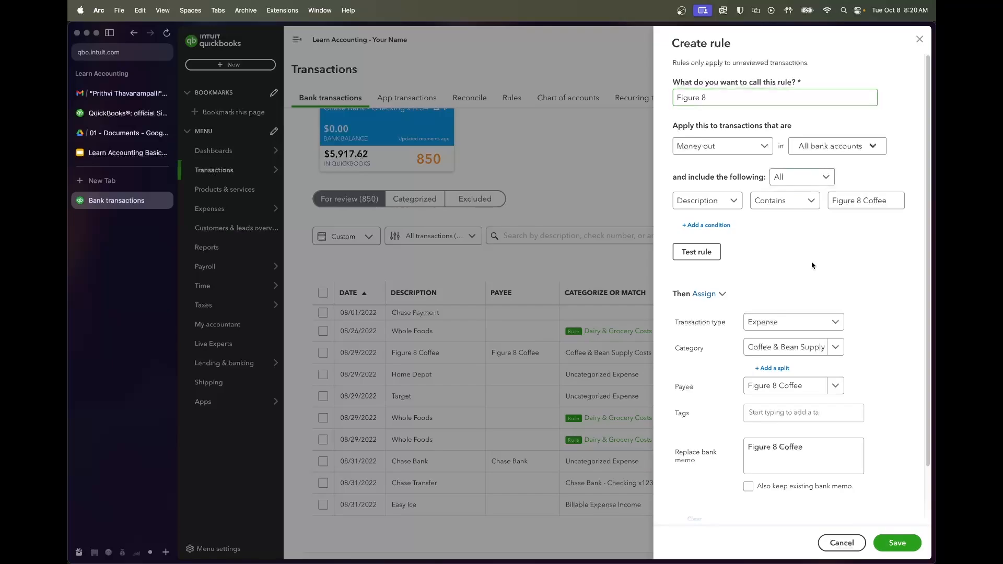
scroll(855, 439, down, 2)
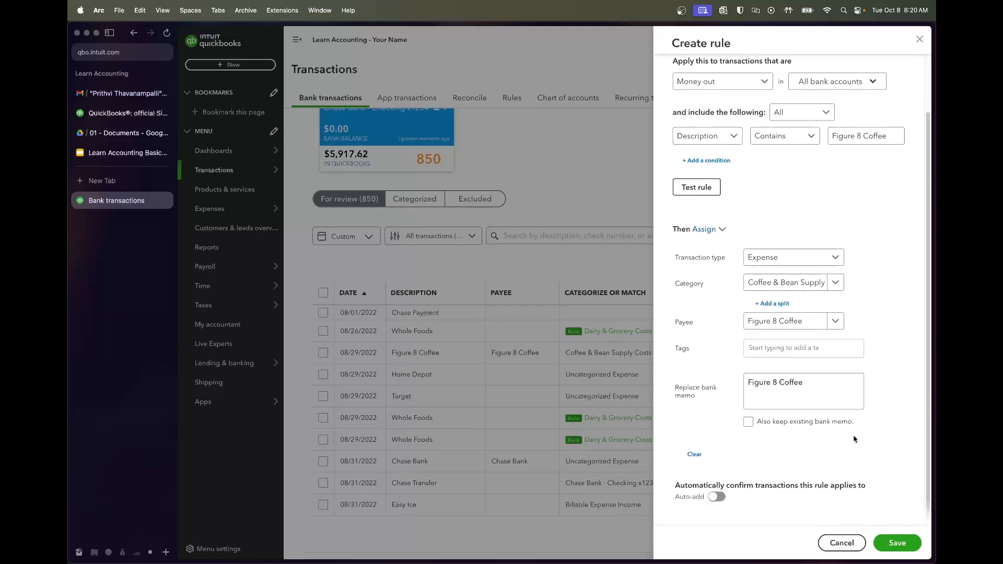
click(892, 537)
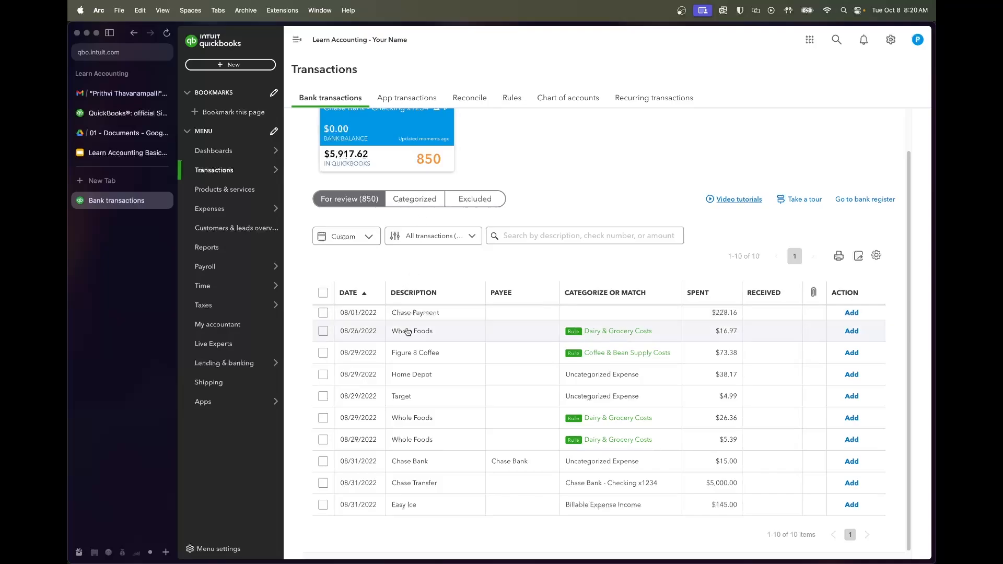
- Open the 08/29/2022 Home Depot transaction and set its account to Repairs & Maintenance under Lease Expenses
click(421, 380)
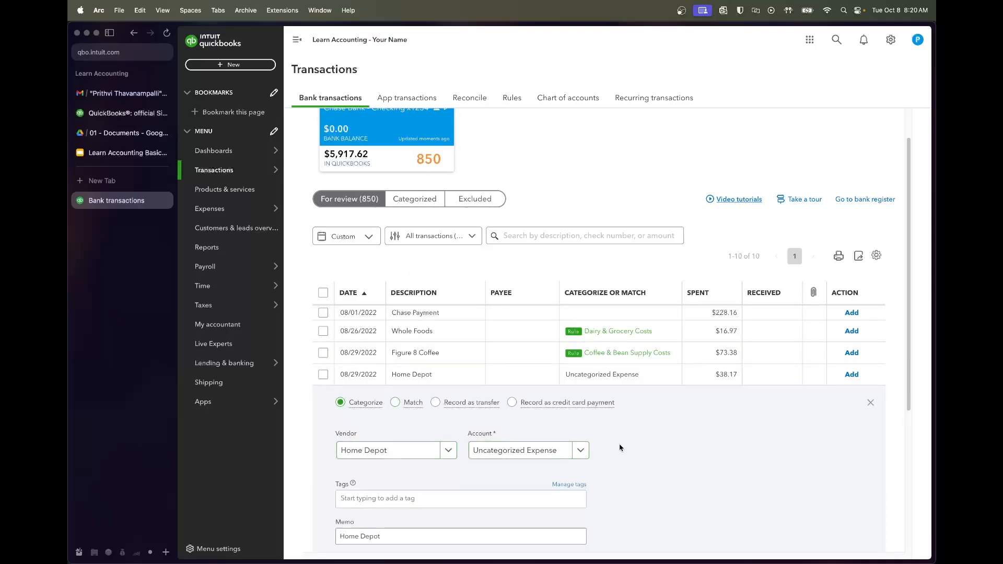
scroll(657, 444, down, 3)
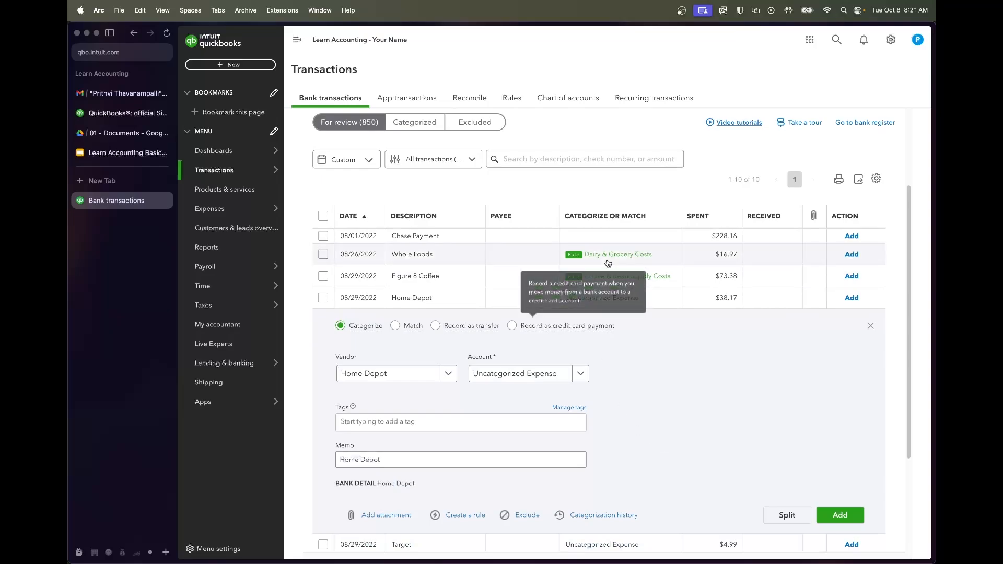
click(557, 382)
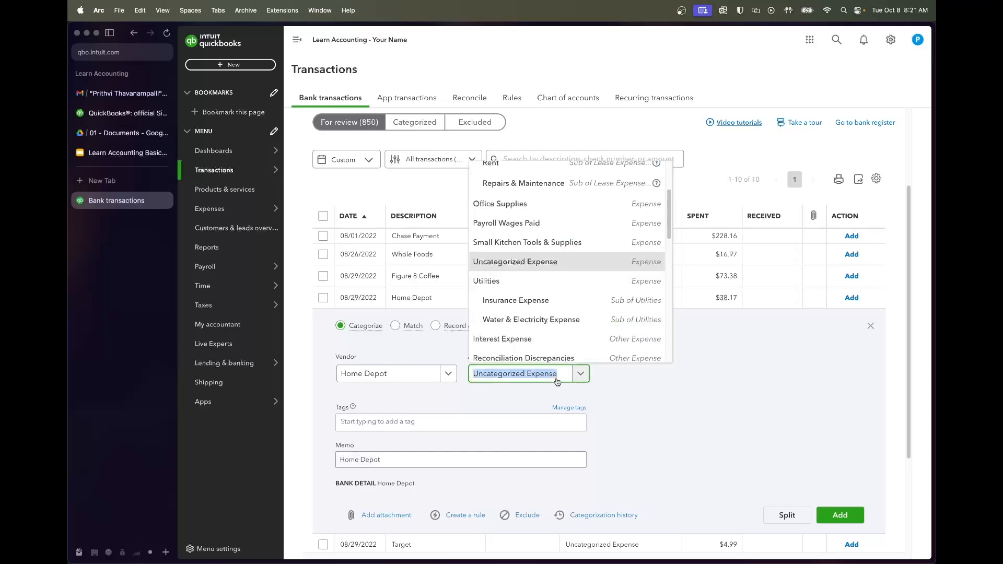
text(repairs)
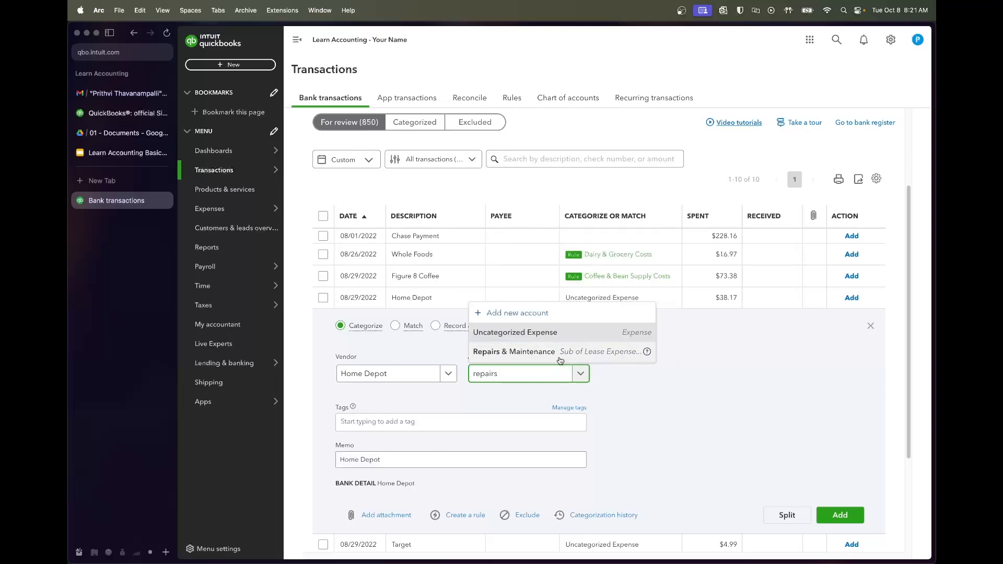
click(560, 354)
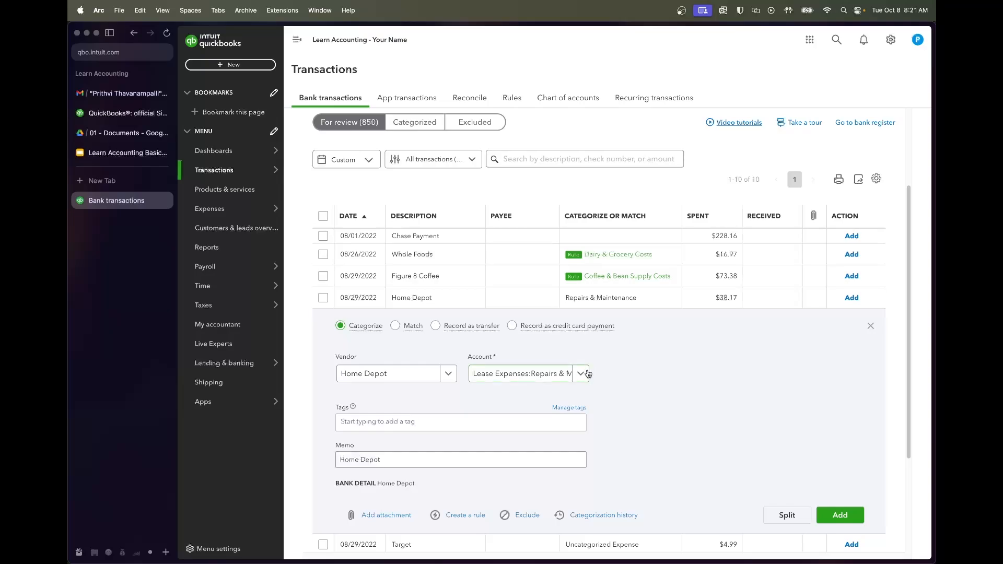
- Create and save a rule named Home Depot that assigns descriptions containing Home Depot to Lease Expenses:Repairs & Maintenance
click(469, 516)
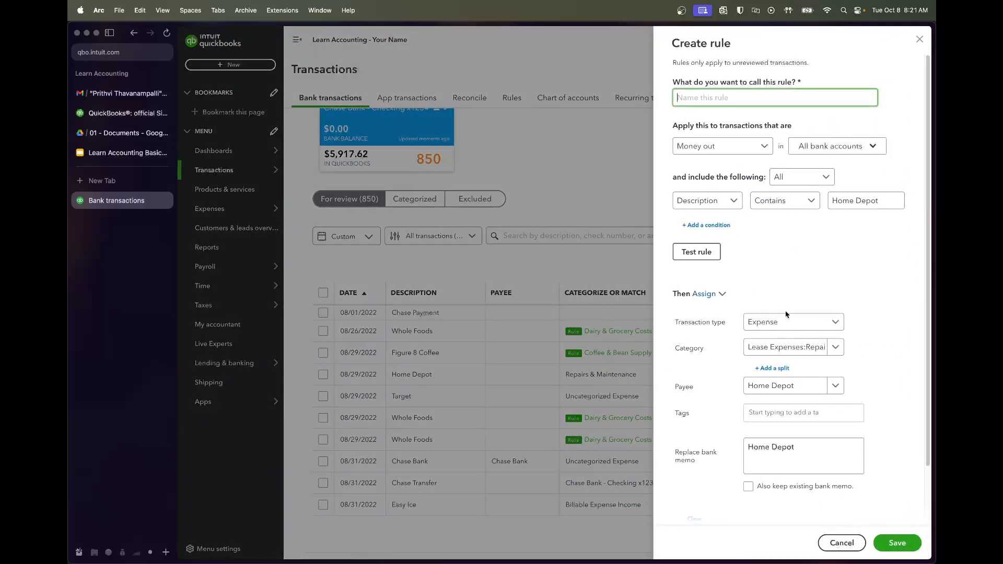
text(Home Depot)
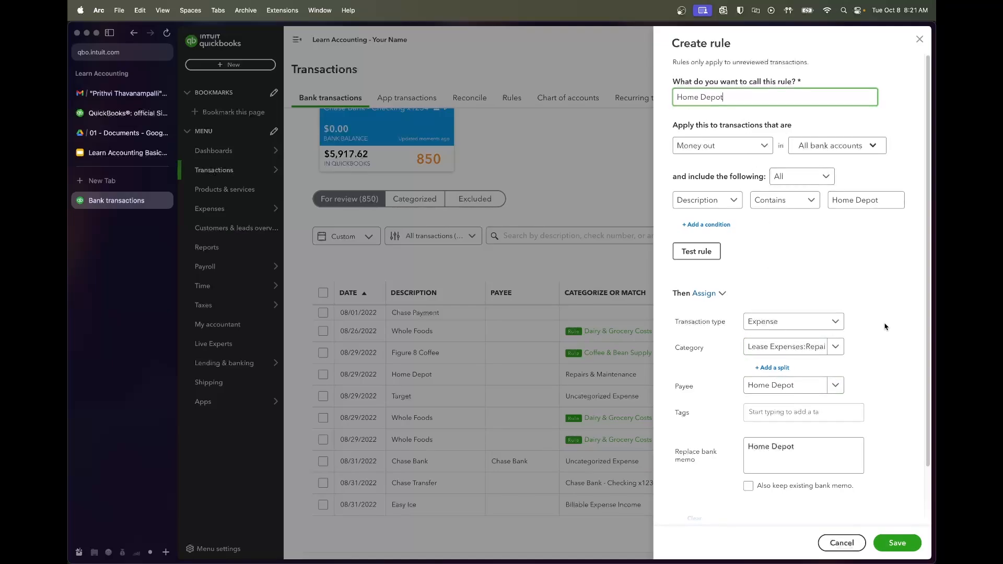
scroll(846, 319, down, 3)
click(897, 543)
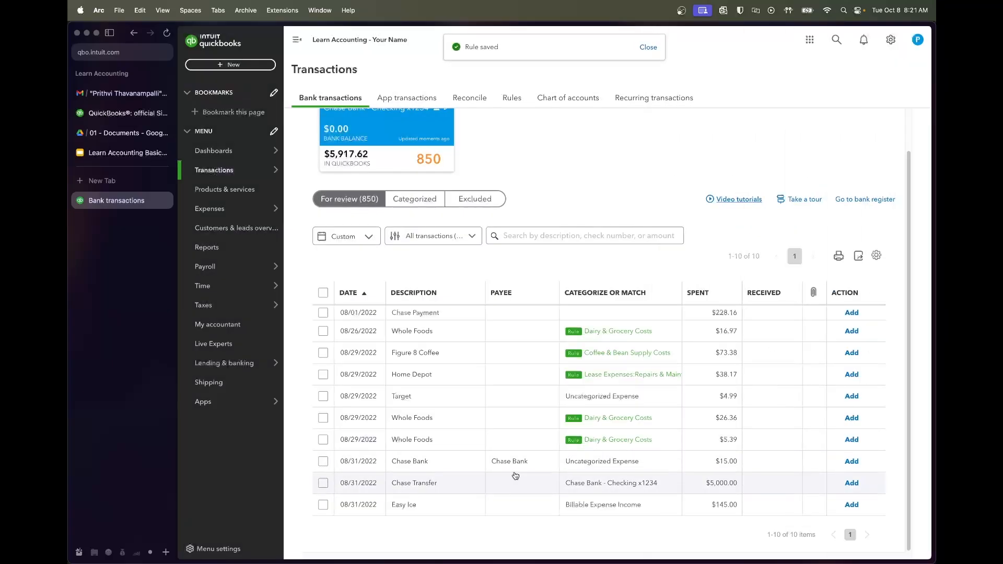
- Open the 08/29/2022 Target transaction, keep Target as vendor, and set its account to Small Kitchen Tools & Supplies
click(448, 403)
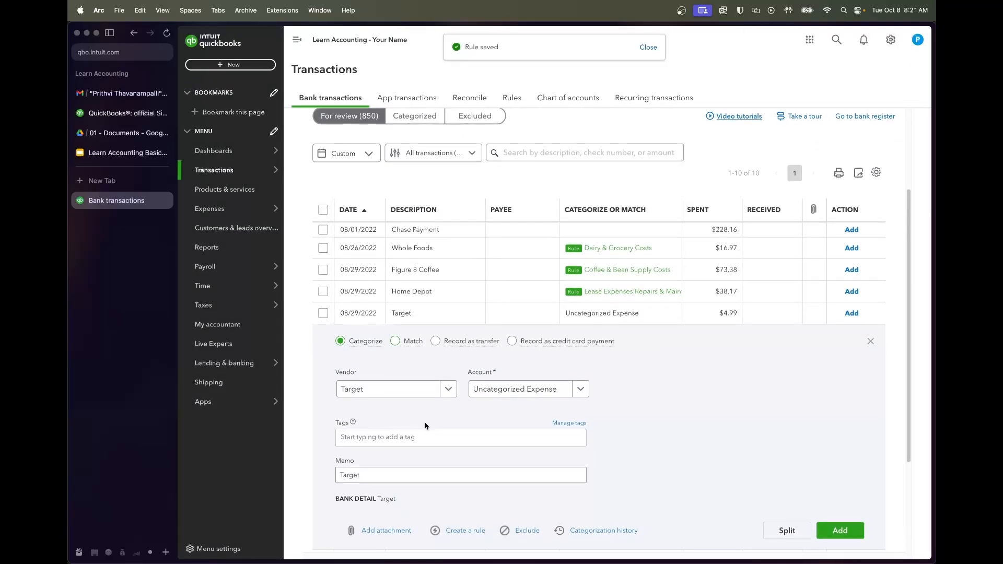
click(415, 393)
key(Tab)
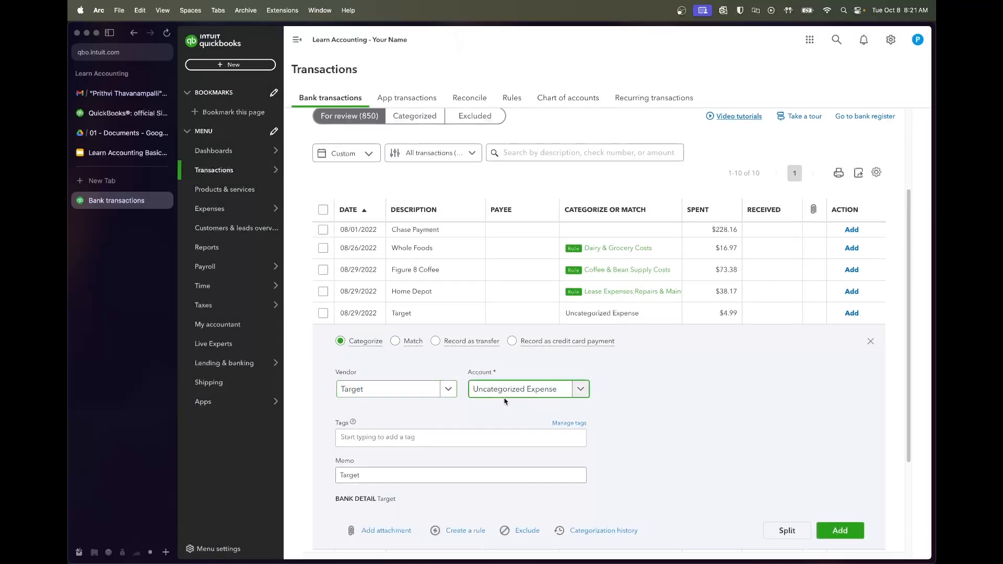
text(Small)
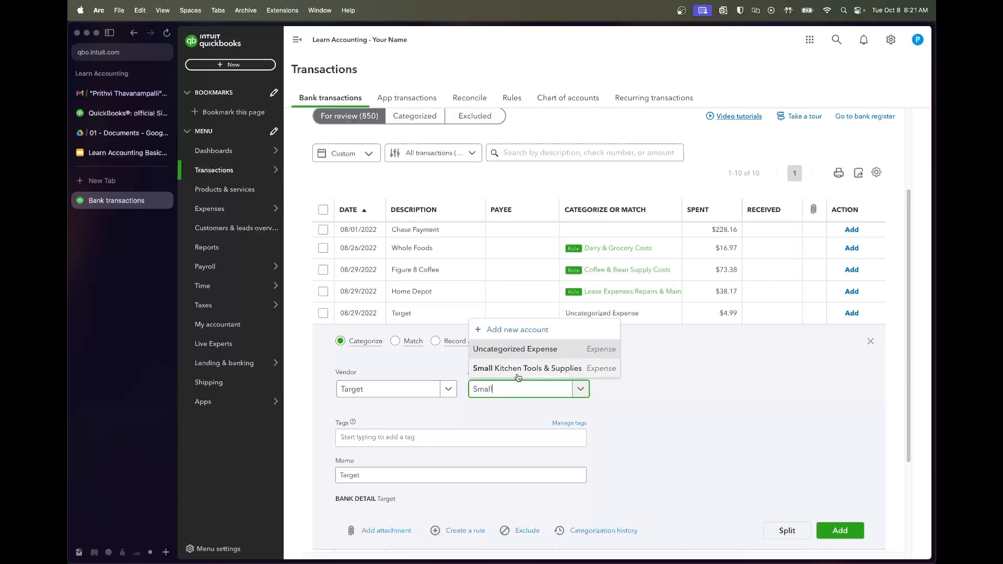
click(512, 370)
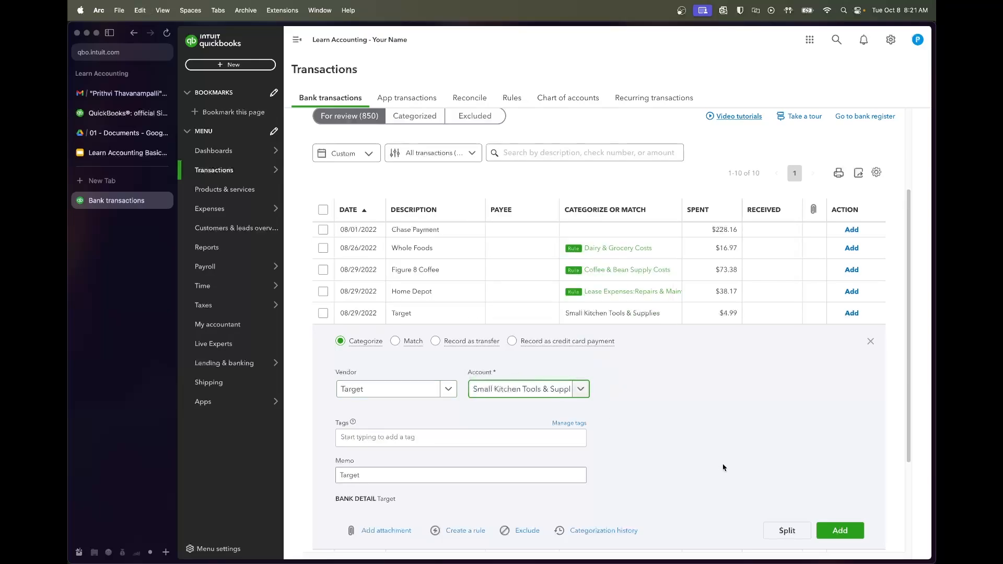
- Create and save a rule named Target that assigns descriptions containing Target to Small Kitchen Tools & Supplies
click(460, 532)
text(Target)
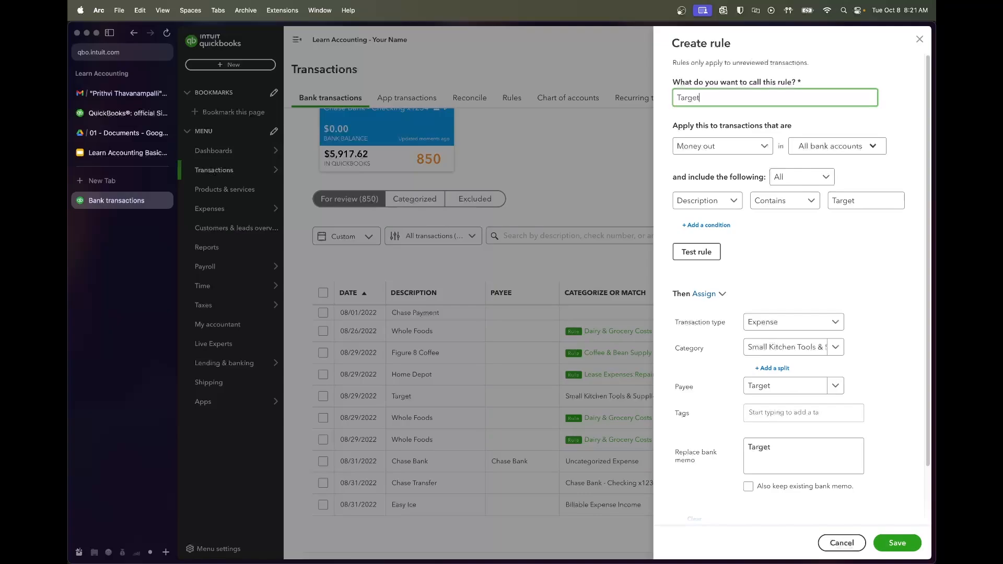
key(Tab)
key(Tab)
key(Tab)
key(Tab)
click(789, 240)
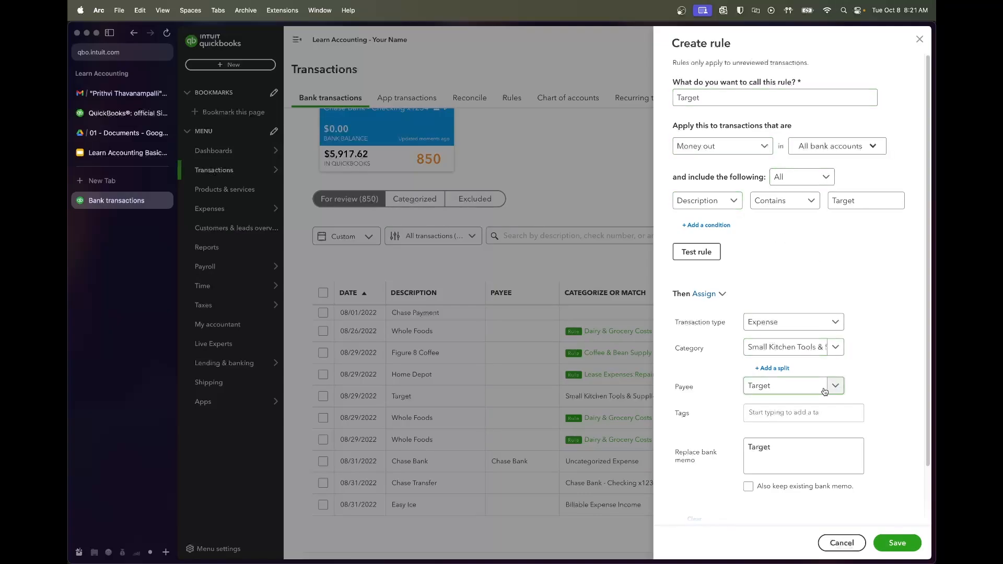
click(888, 550)
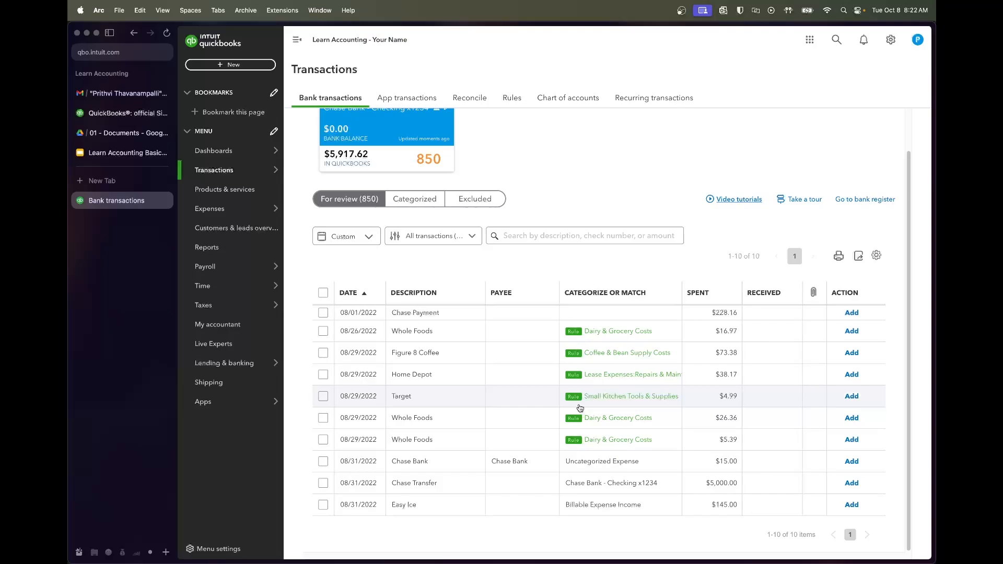
- Change the 08/29/2022 Target transaction's account to Office Supplies and add the transaction to the books
click(550, 406)
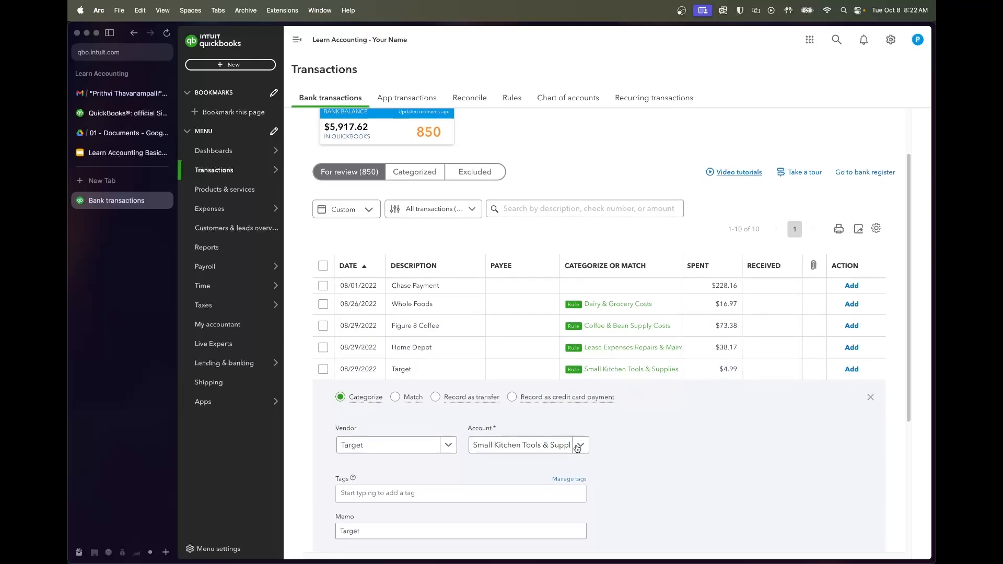
click(581, 445)
text(of)
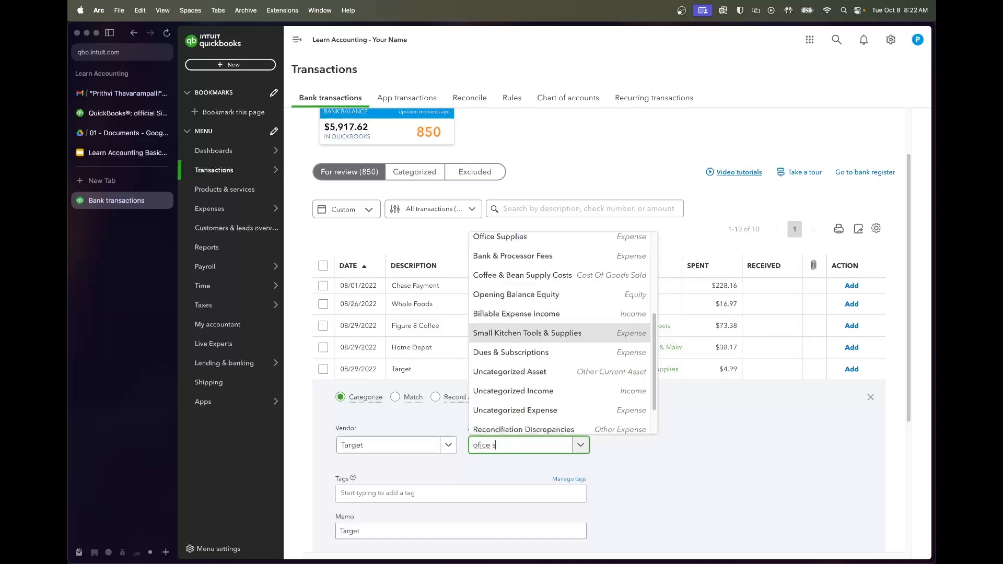
text(fice suppl)
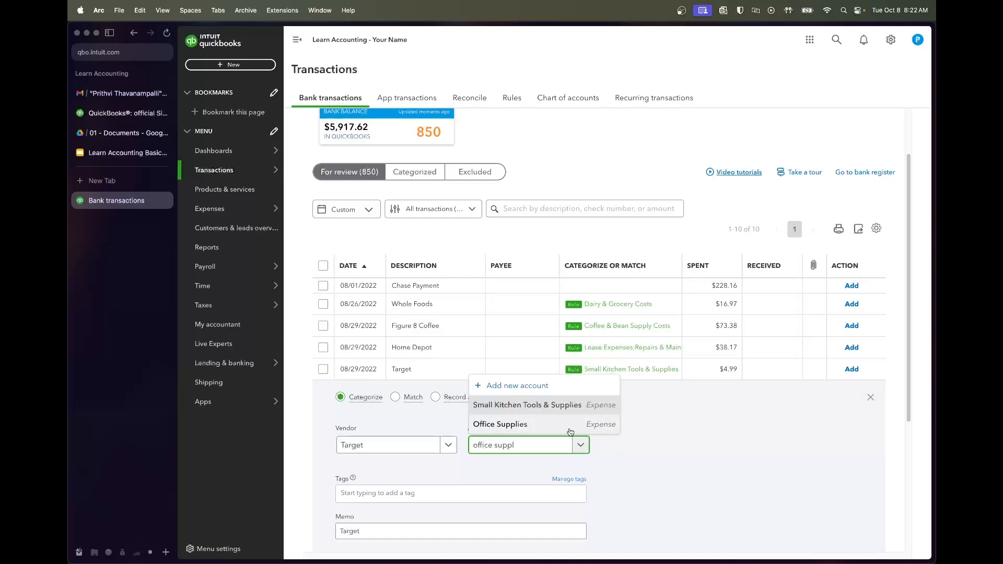
click(601, 425)
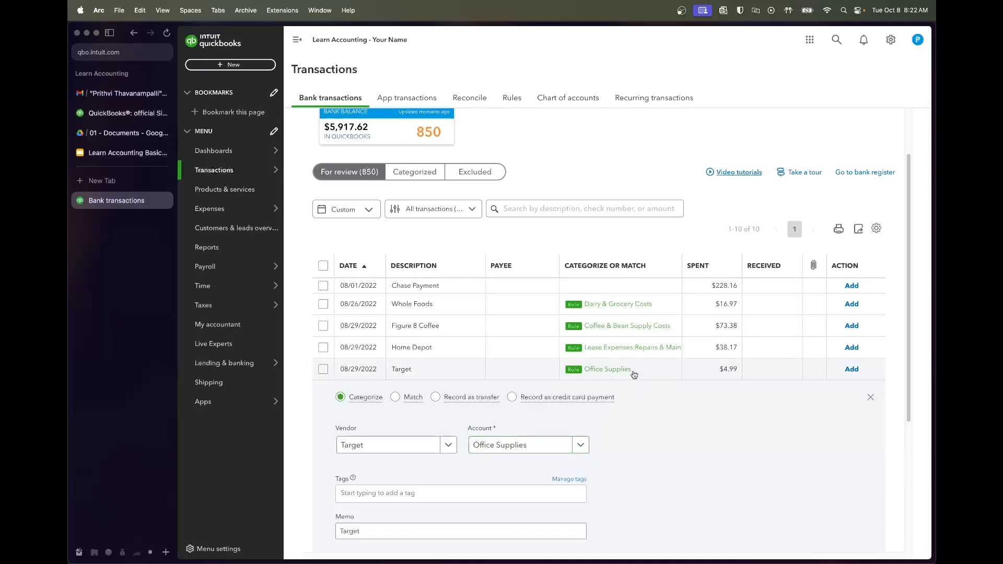
scroll(663, 470, down, 5)
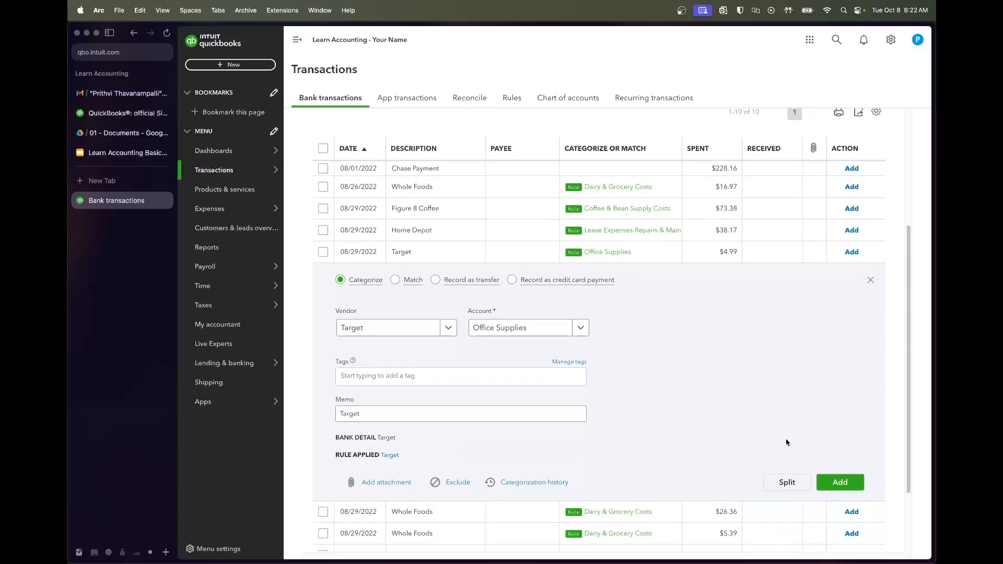
click(841, 483)
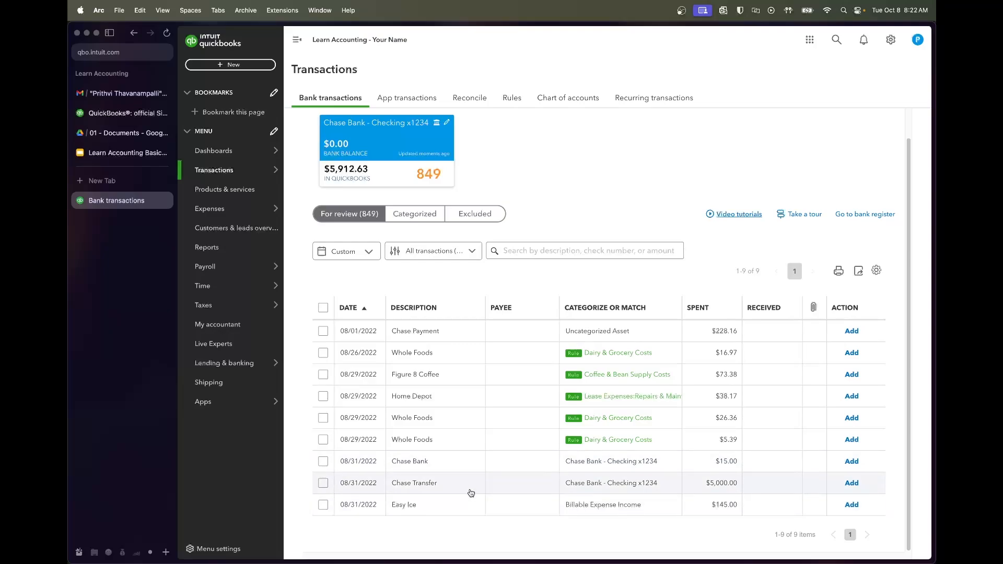
- Select the five rule-categorized Whole Foods, Figure 8 Coffee and Home Depot transactions dated 08/26 to 08/29/2022 and accept them together
click(326, 355)
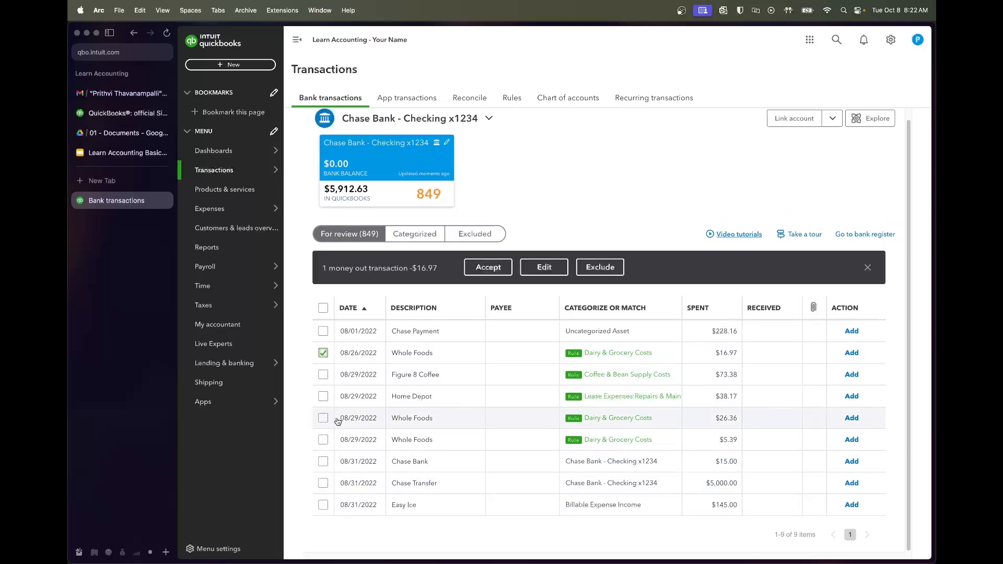
shift+click(325, 440)
click(499, 264)
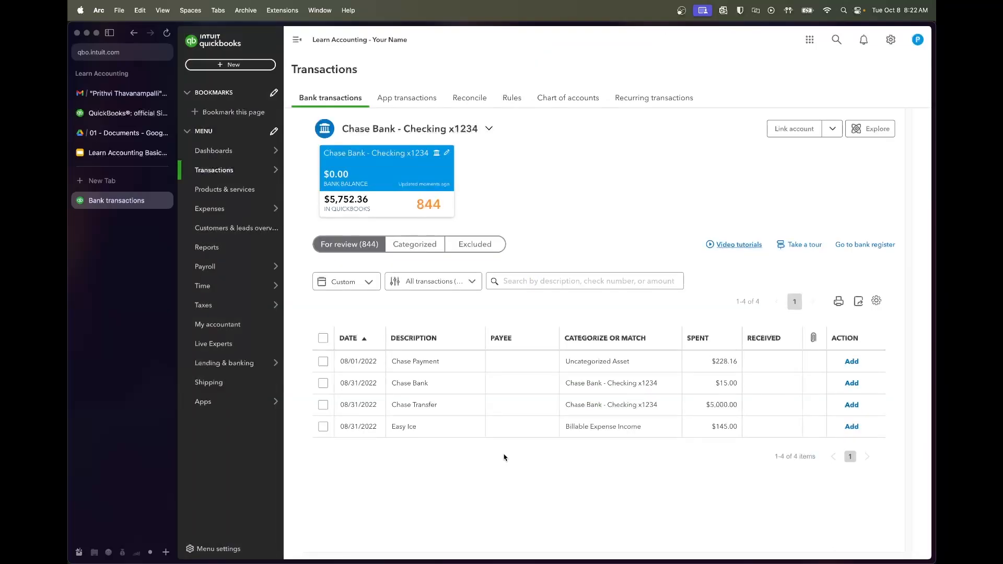
- Open the 08/31/2022 Chase Bank transaction for $15.00 and assign Chase Bank as its vendor
click(445, 386)
scroll(432, 447, down, 2)
click(412, 425)
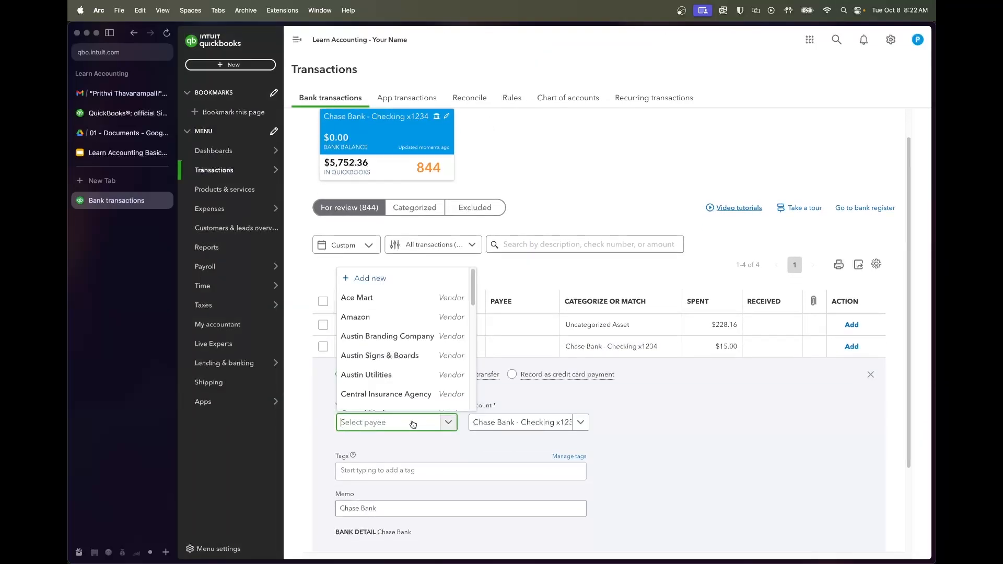
text(Chase)
click(410, 407)
- Set the Chase Bank transaction's account to Bank & Processor Fees and add the transaction to the books
click(514, 430)
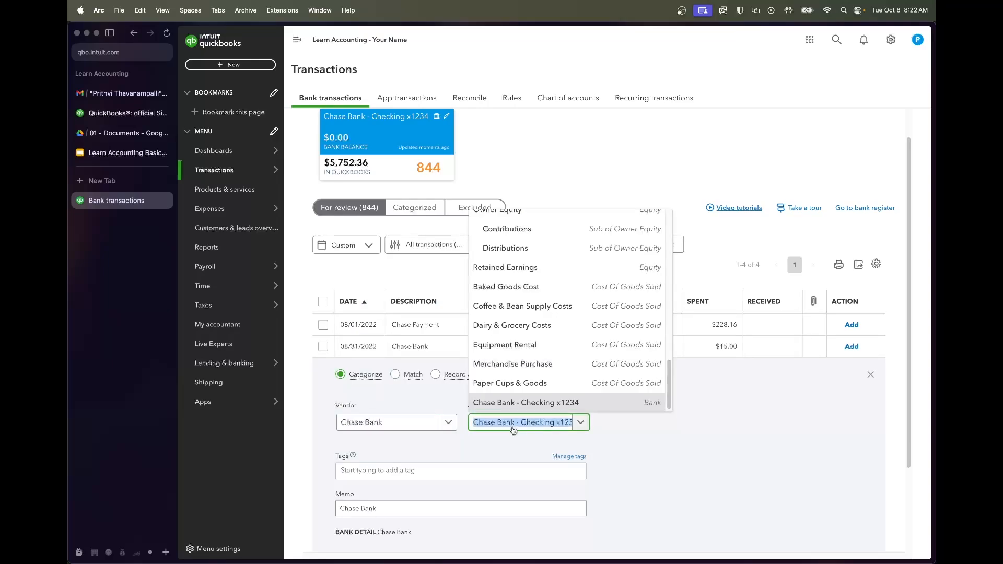
text(bank)
click(522, 384)
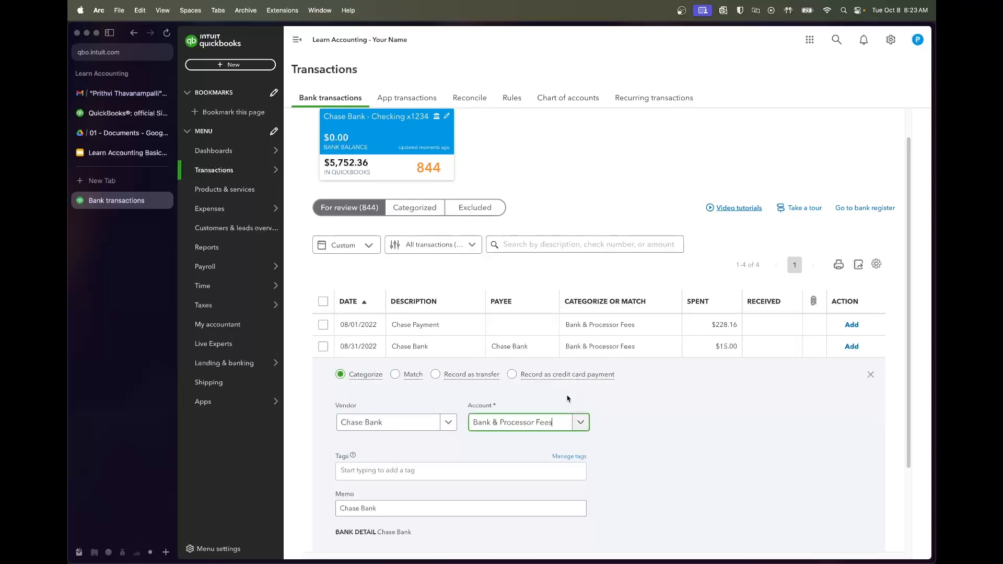
click(679, 447)
scroll(680, 448, down, 2)
click(831, 473)
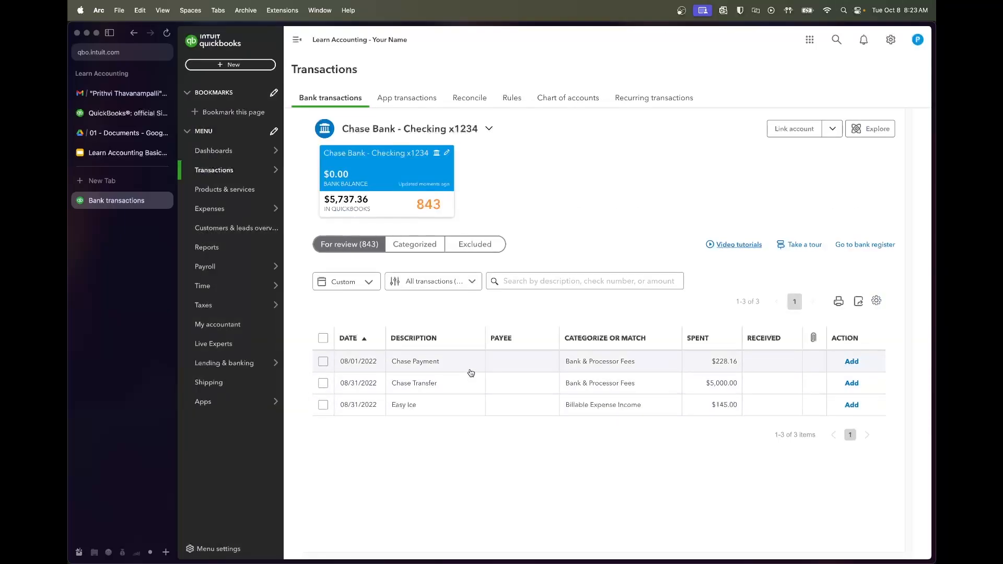
- Open the 08/31/2022 Easy Ice transaction and search the web for "easy ice" to find out what the vendor provides
click(454, 411)
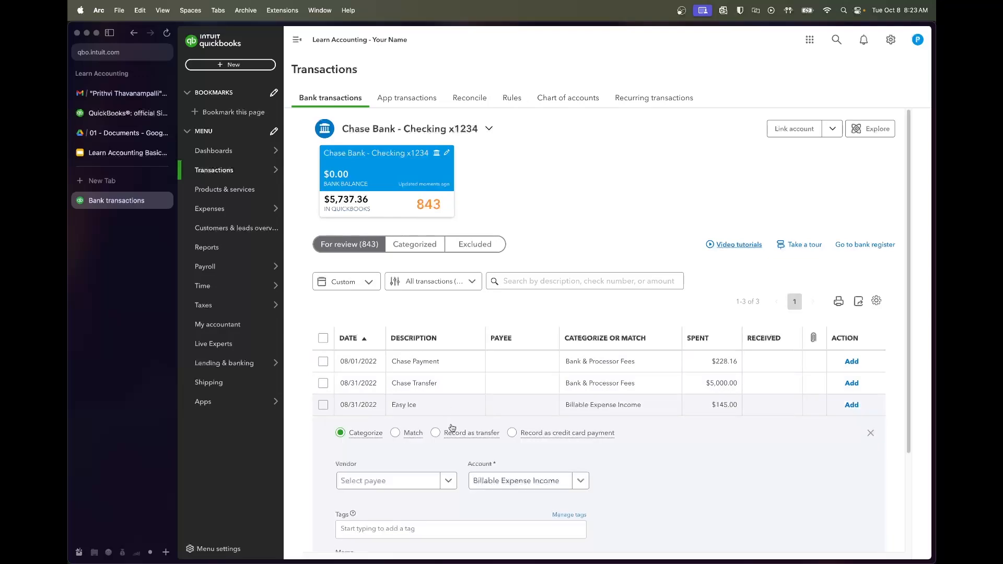
key(super+t)
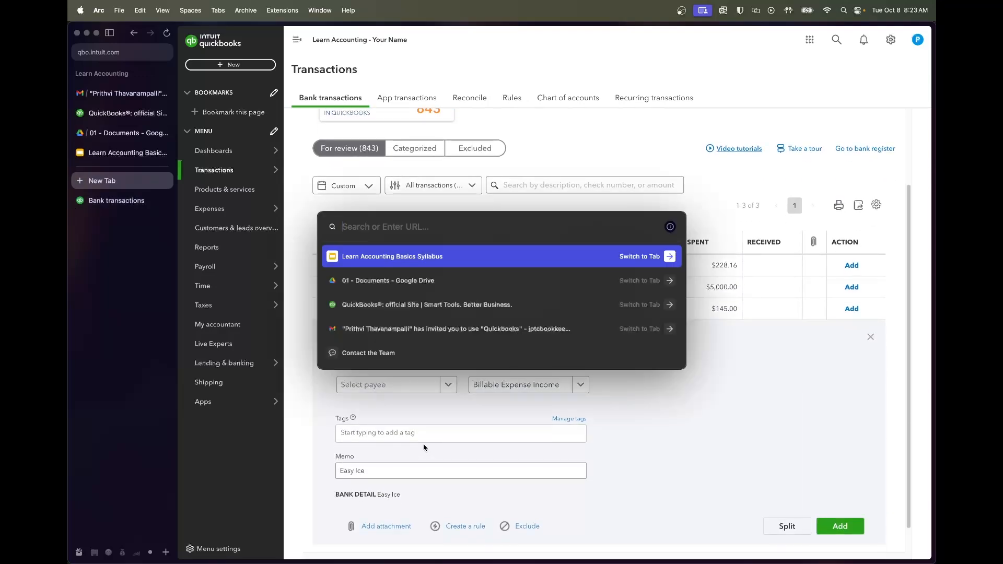
text(easy ice)
key(Return)
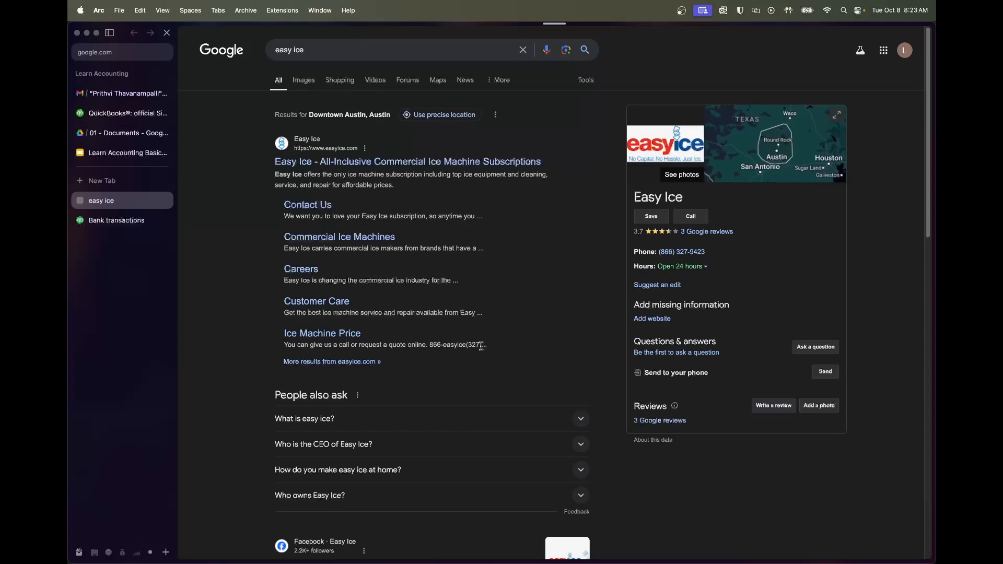
drag(418, 175, 475, 175)
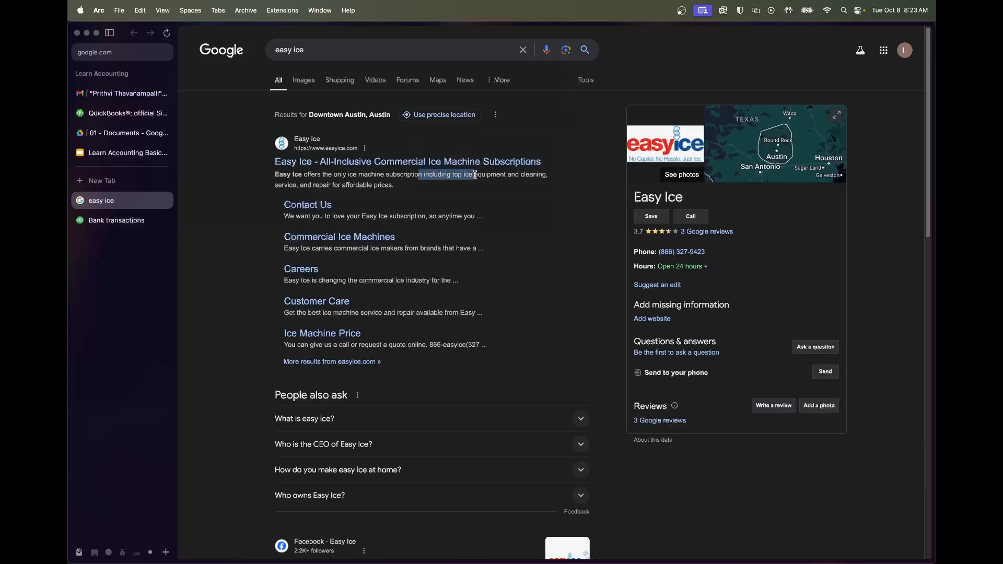
- Return to the bank transactions and create Easy Ice as a new vendor for the open Easy Ice transaction
click(116, 220)
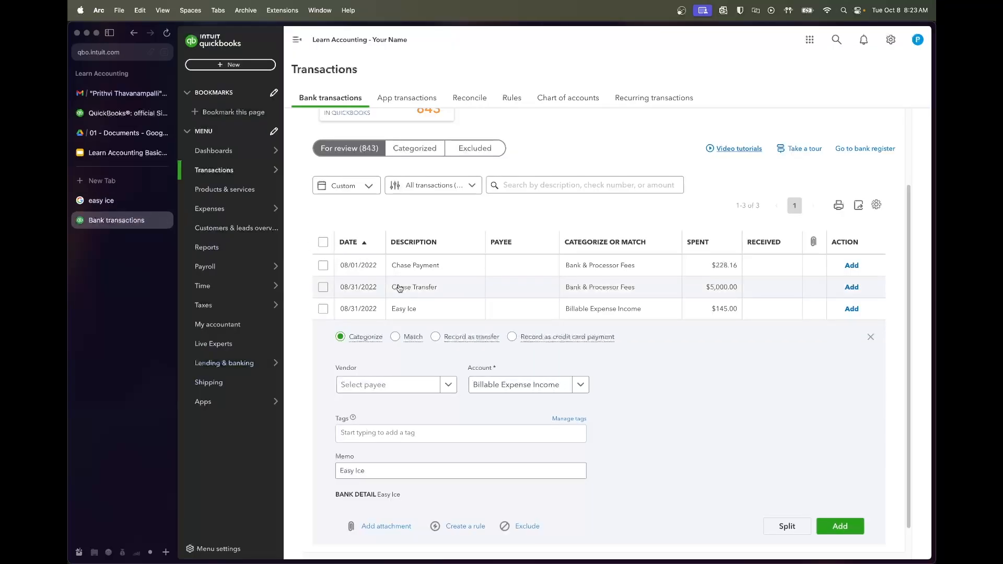
click(409, 386)
text(Easy Ice)
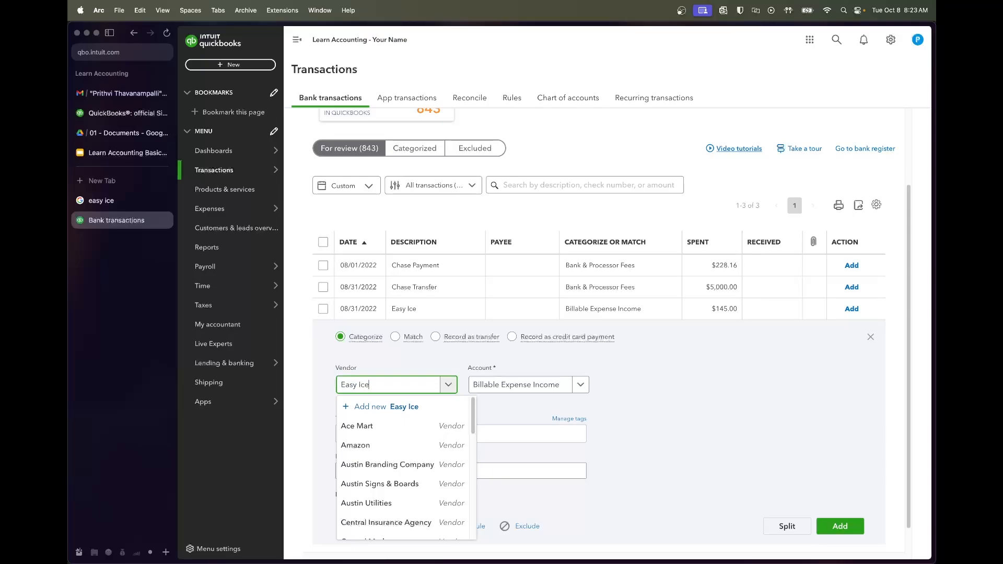
click(413, 410)
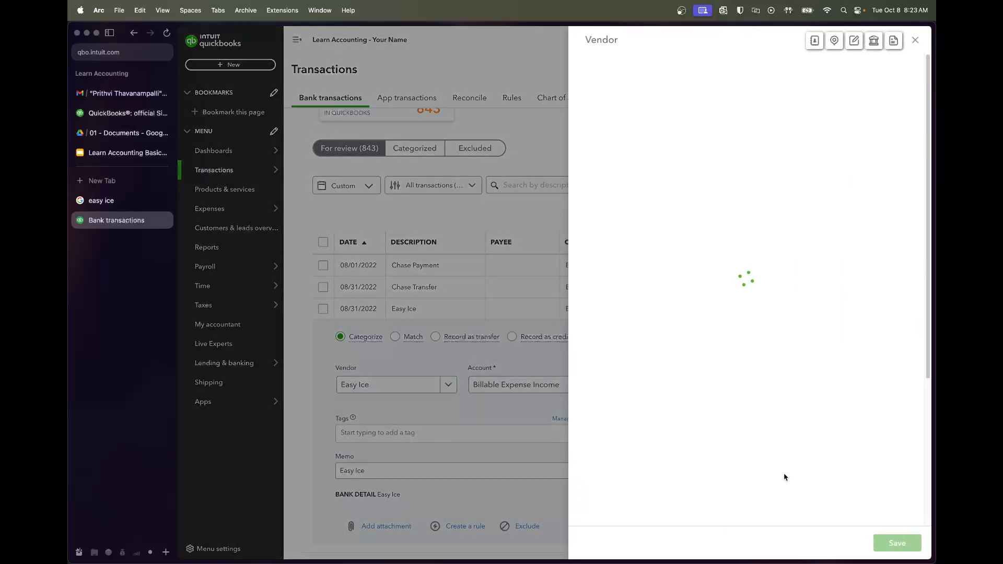
click(881, 541)
- Set the Easy Ice transaction's account to Equipment Rental
click(497, 391)
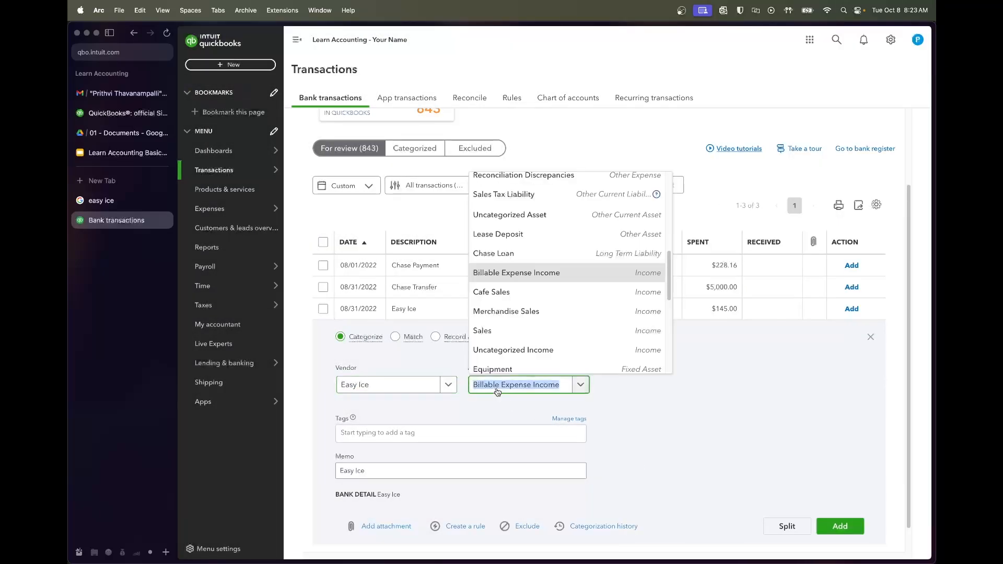
text(equipm)
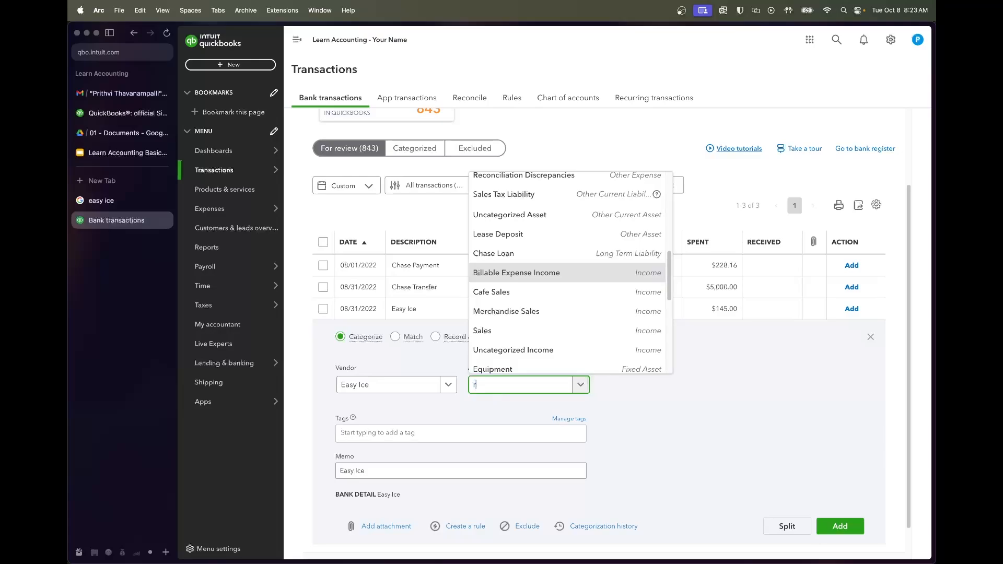
text(ent)
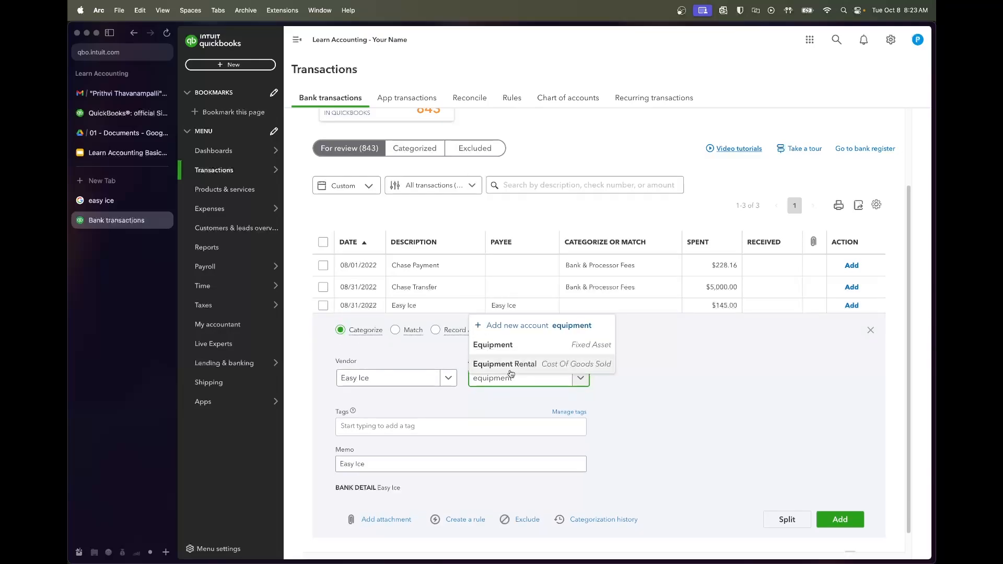
click(512, 368)
- Create, test and save a rule named Easy Ice assigning descriptions containing Easy Ice to Equipment Rental, and accept the 08/31/2022 Easy Ice transaction
click(464, 527)
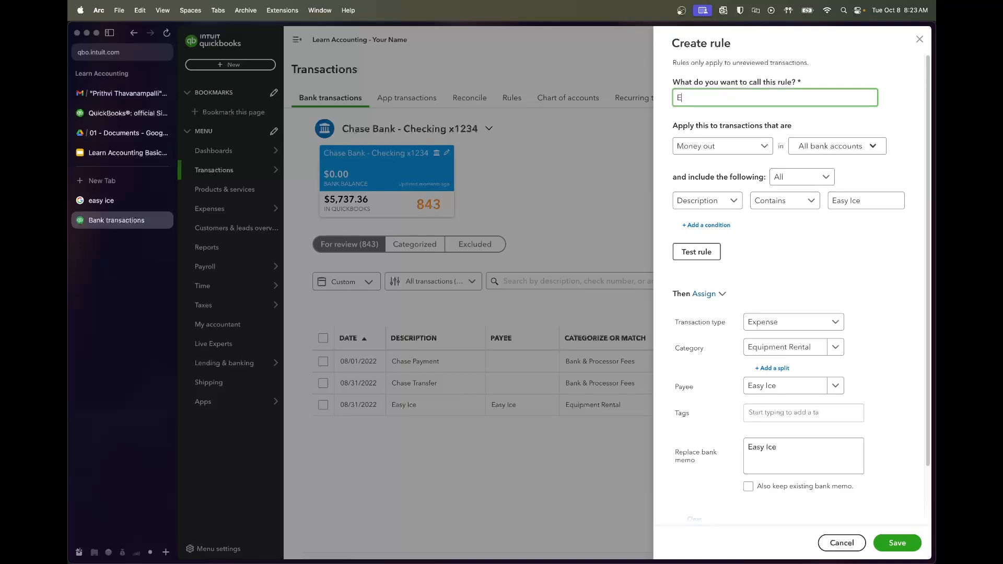
text(Easy Ice)
click(803, 271)
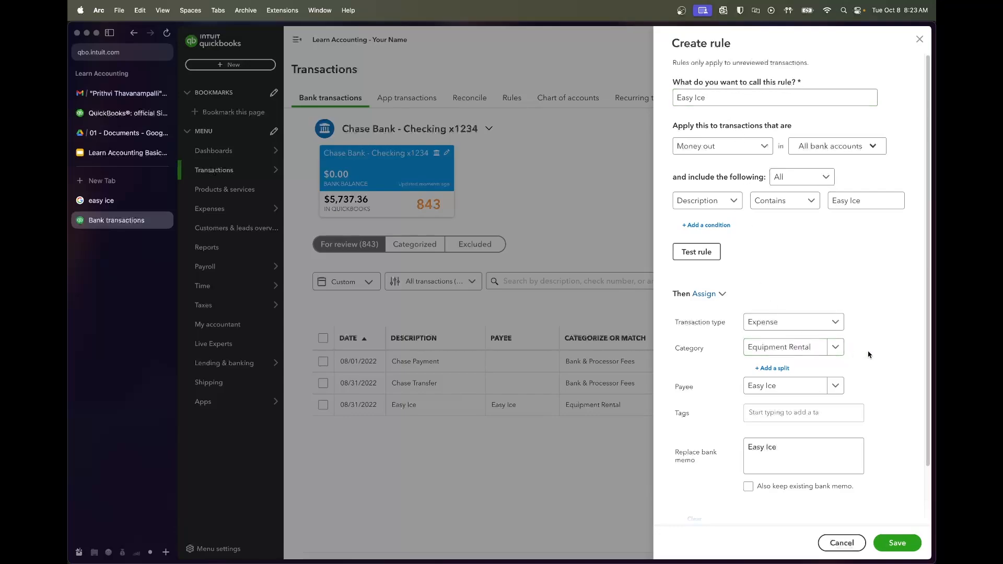
scroll(868, 355, down, 1)
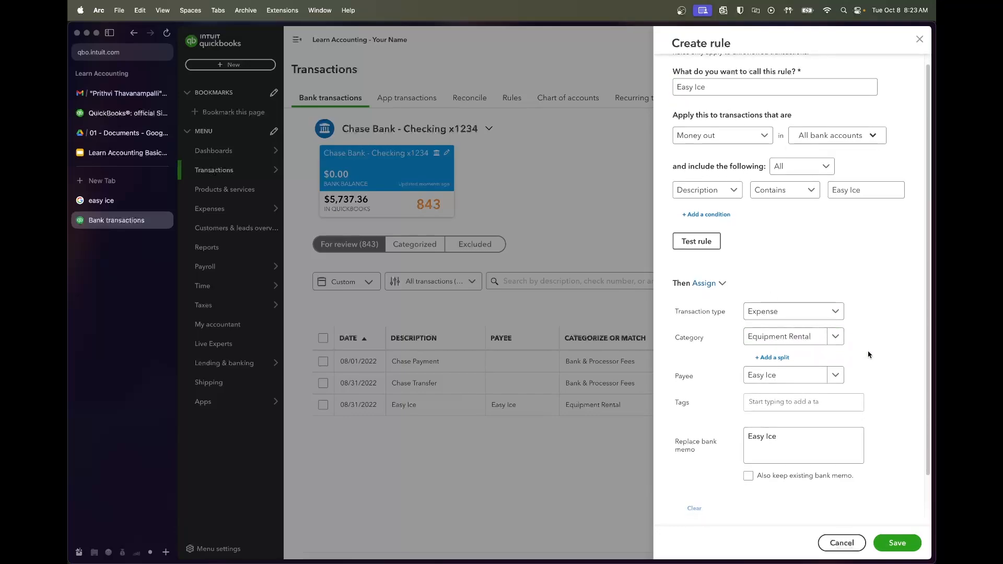
click(712, 230)
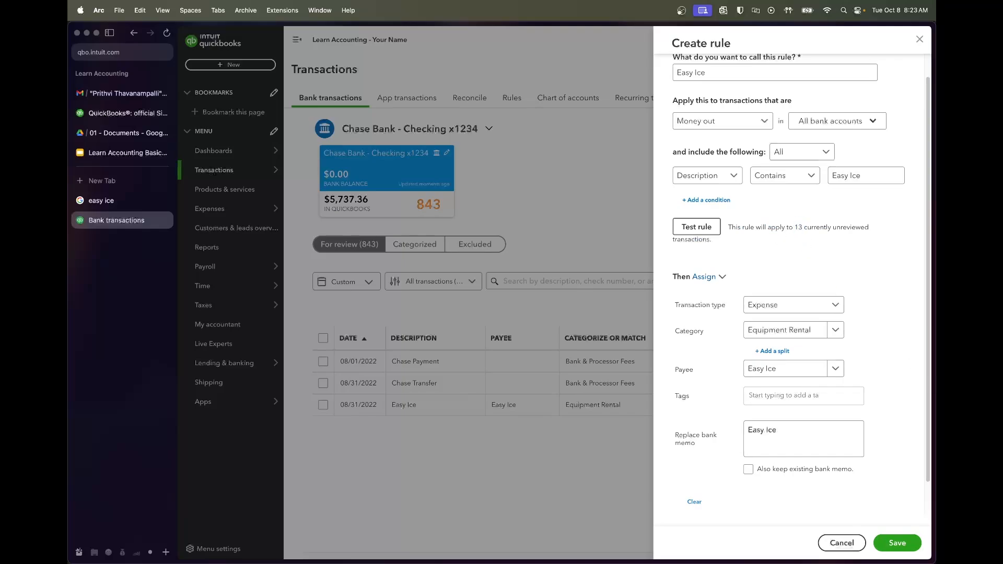
click(897, 544)
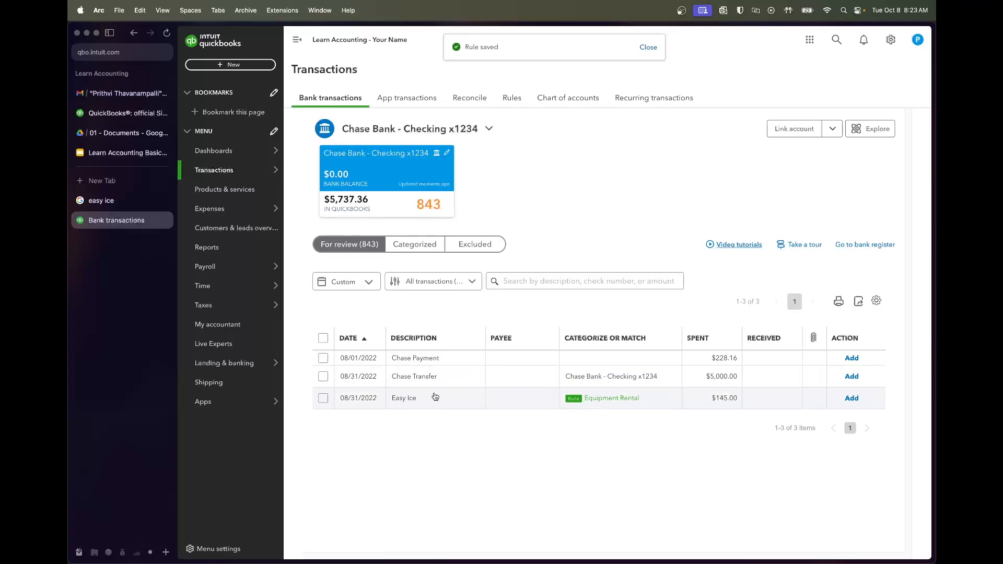
click(323, 398)
click(491, 278)
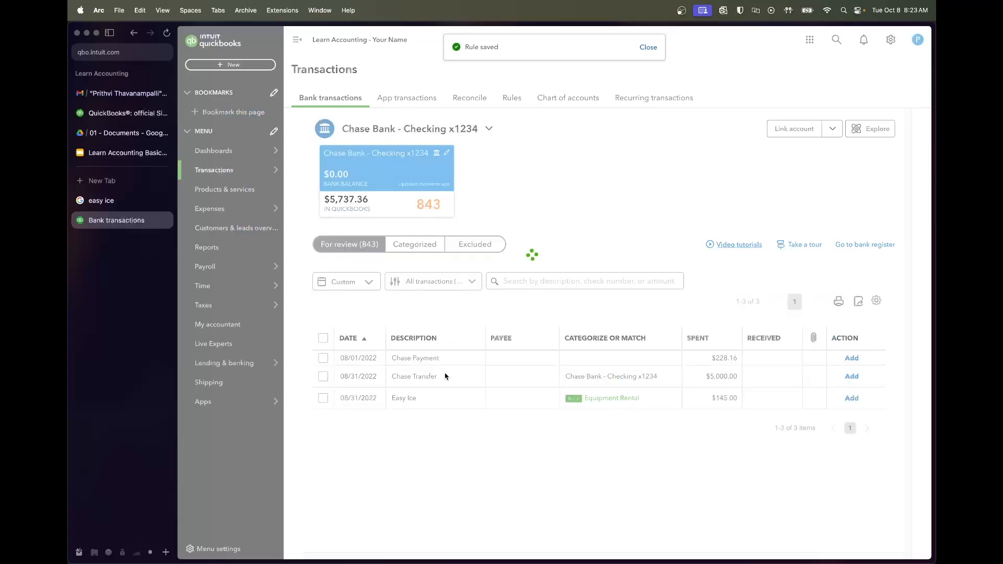
- Open the 08/31/2022 Chase Transfer transaction for $5,000.00 and select the payment recipient's name as its vendor
click(442, 378)
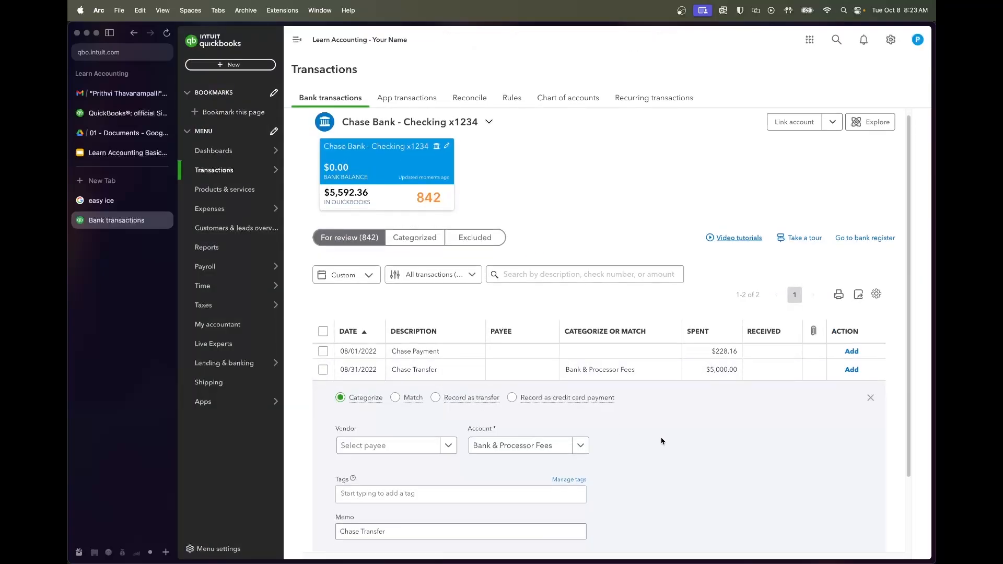
scroll(661, 442, down, 3)
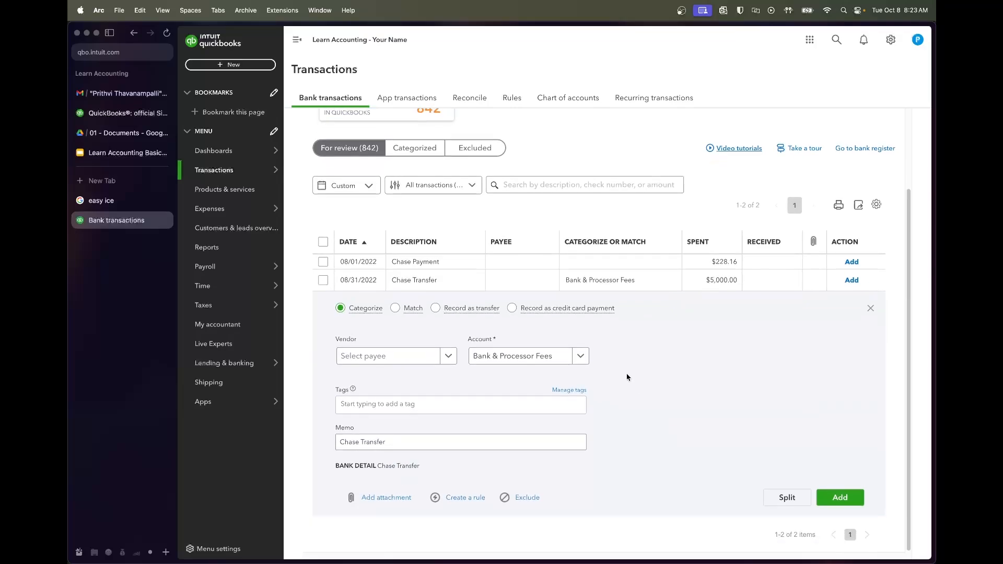
click(383, 360)
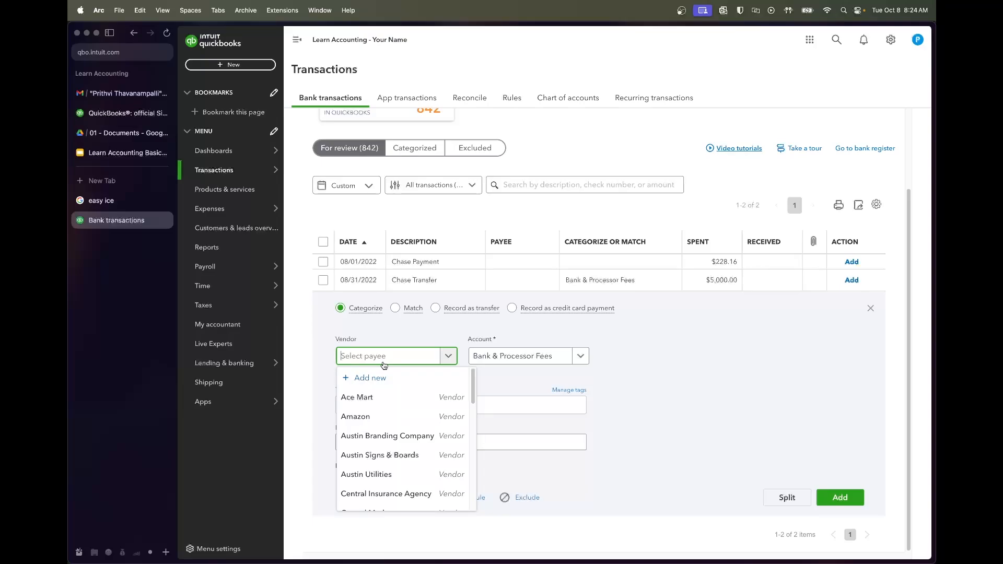
text(Prithvi)
click(369, 398)
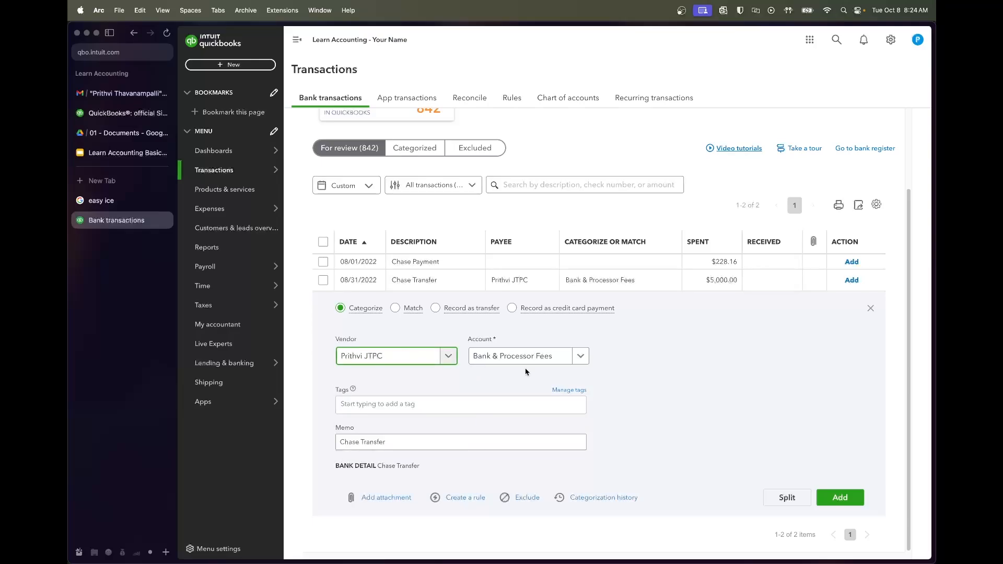
- Set the Chase Transfer transaction's account to Payroll Wages Paid and add the transaction to the books
click(541, 363)
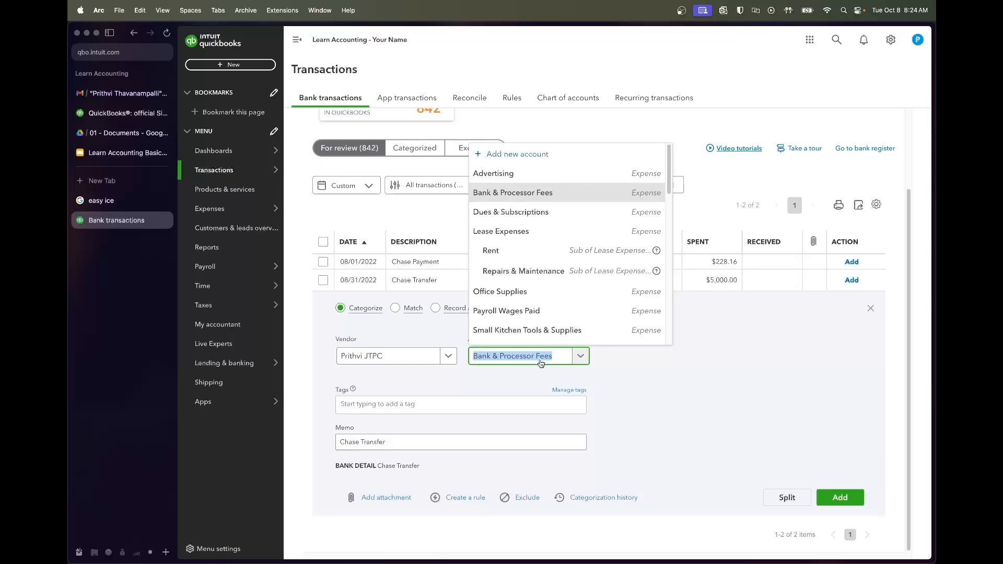
click(530, 312)
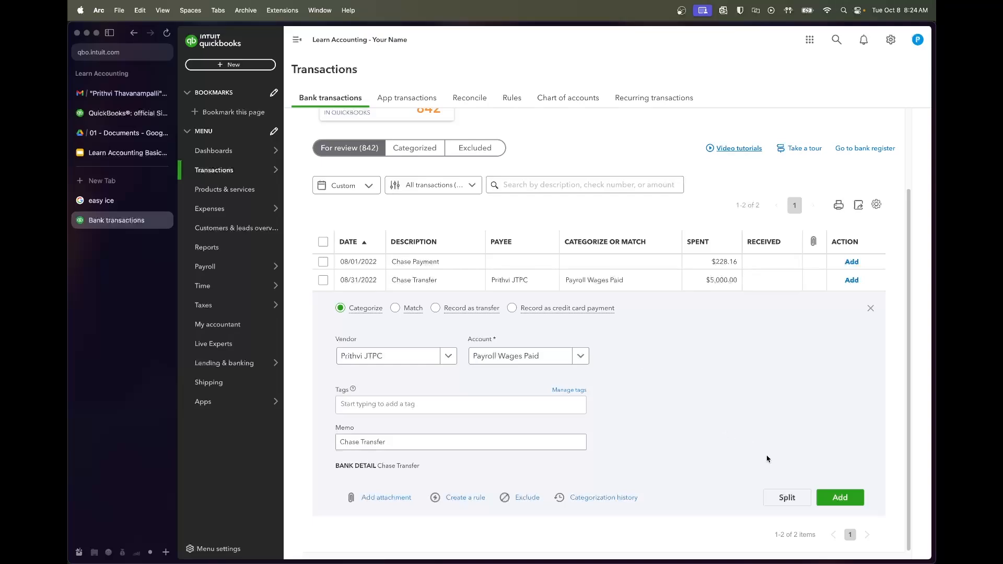
click(838, 496)
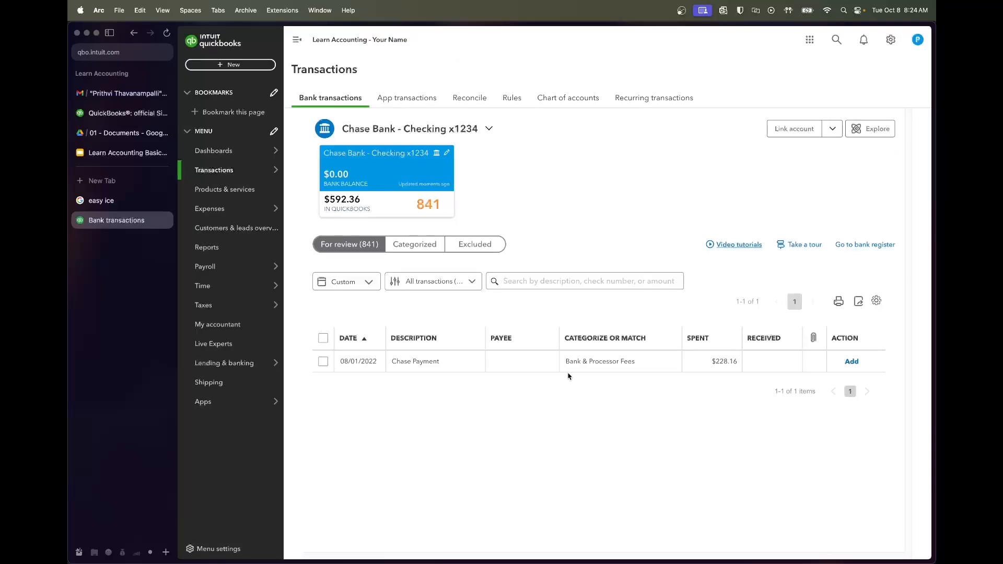
- Open the 08/01/2022 Chase Payment transaction and check the 2022-08-01 payment, interest and principal in the Chase Loan Amortization Schedule in Google Drive
click(429, 364)
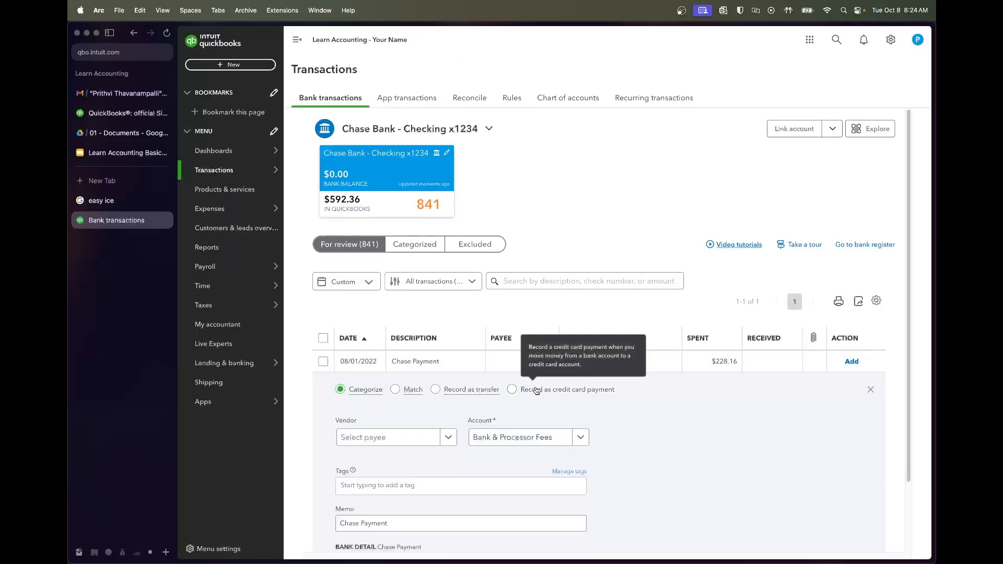
scroll(712, 442, down, 3)
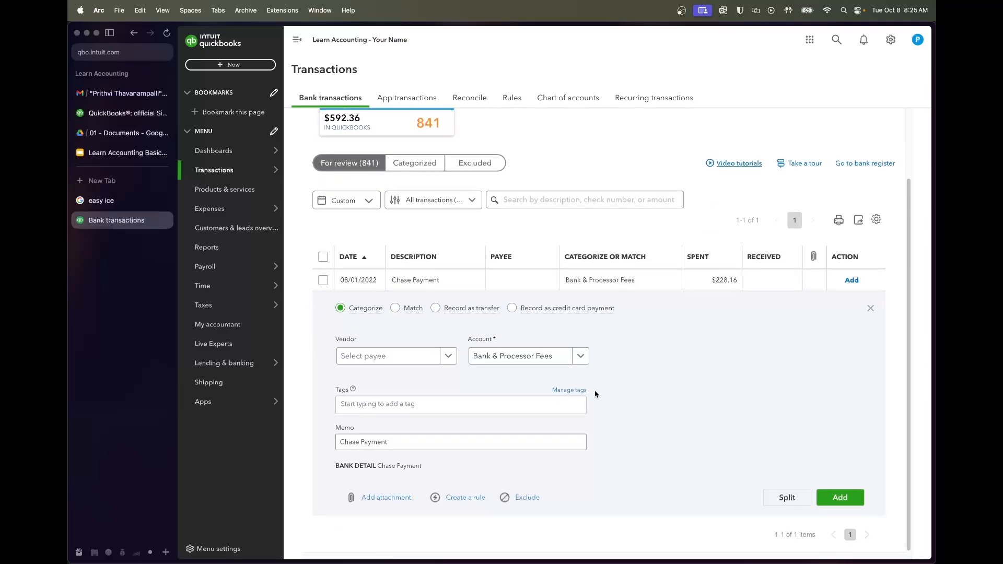
click(126, 133)
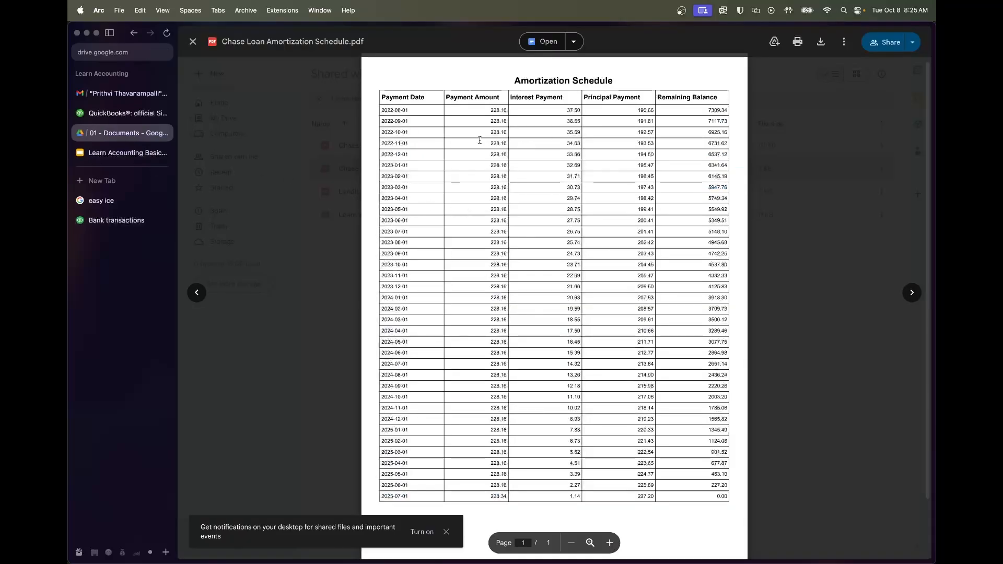
drag(445, 98, 506, 112)
click(511, 114)
drag(567, 109, 640, 109)
- Return to the bank transactions and set the 08/01/2022 Chase Payment's vendor to Chase Bank and its account to Interest Expense
click(117, 219)
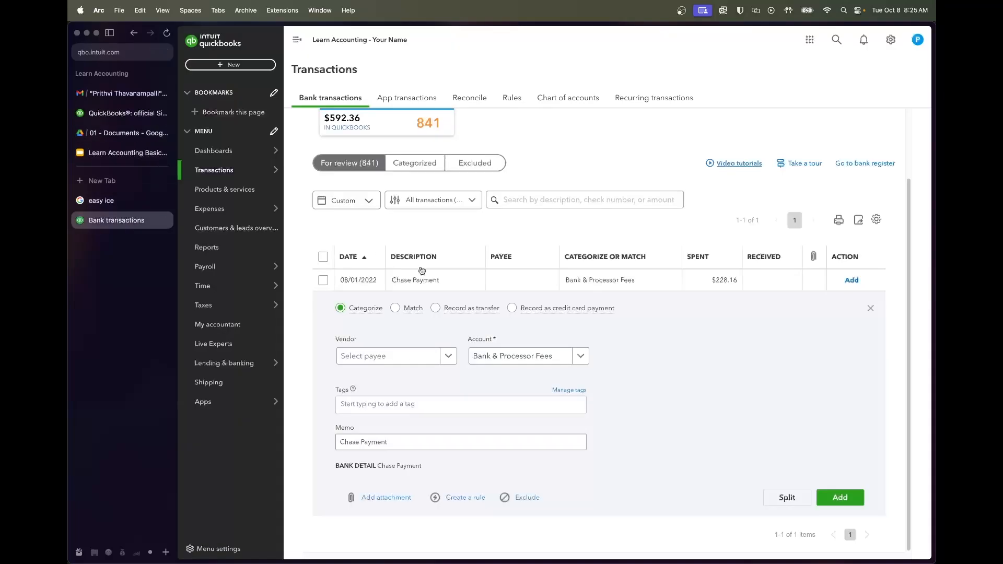
click(420, 357)
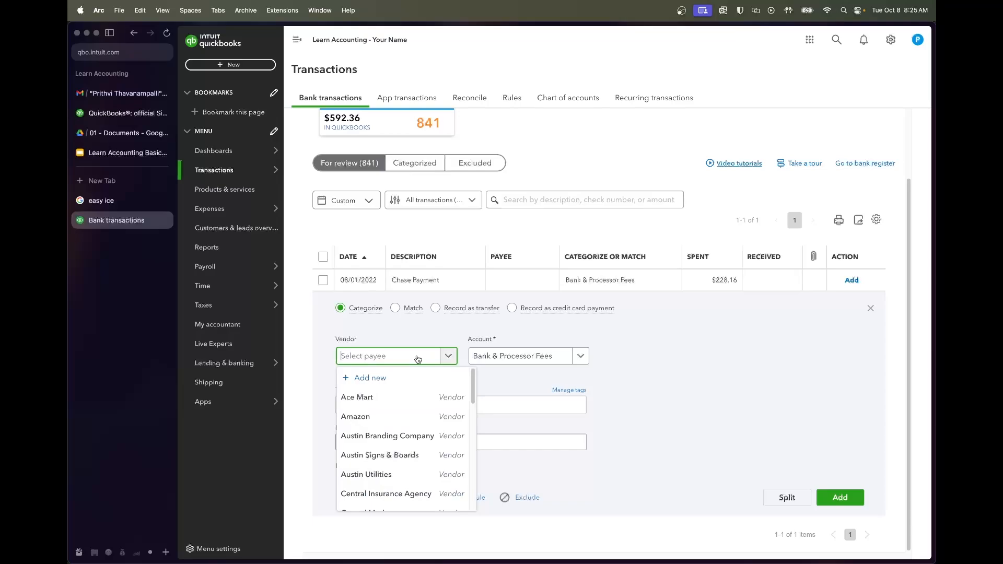
text(Chase)
click(360, 396)
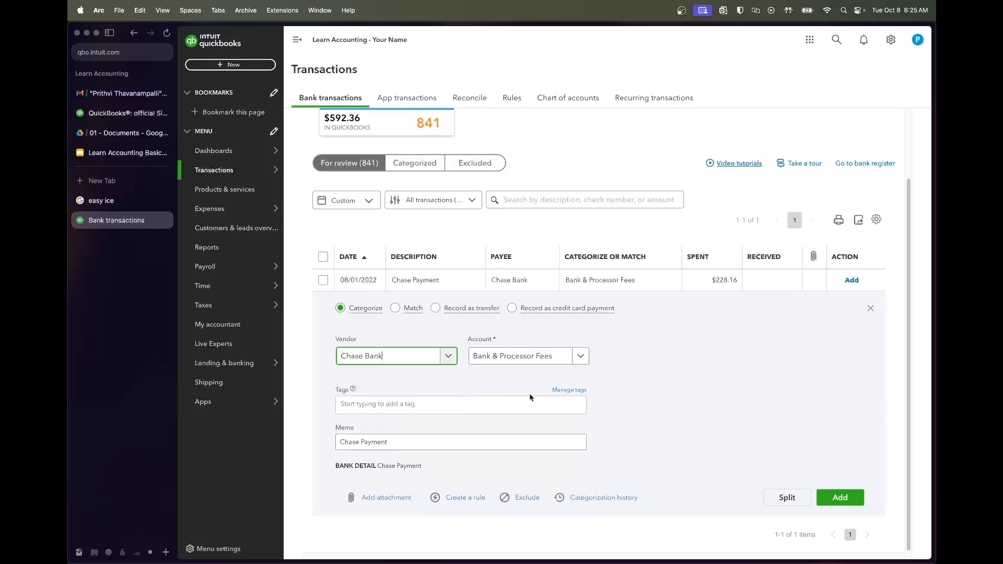
click(543, 363)
text(interest)
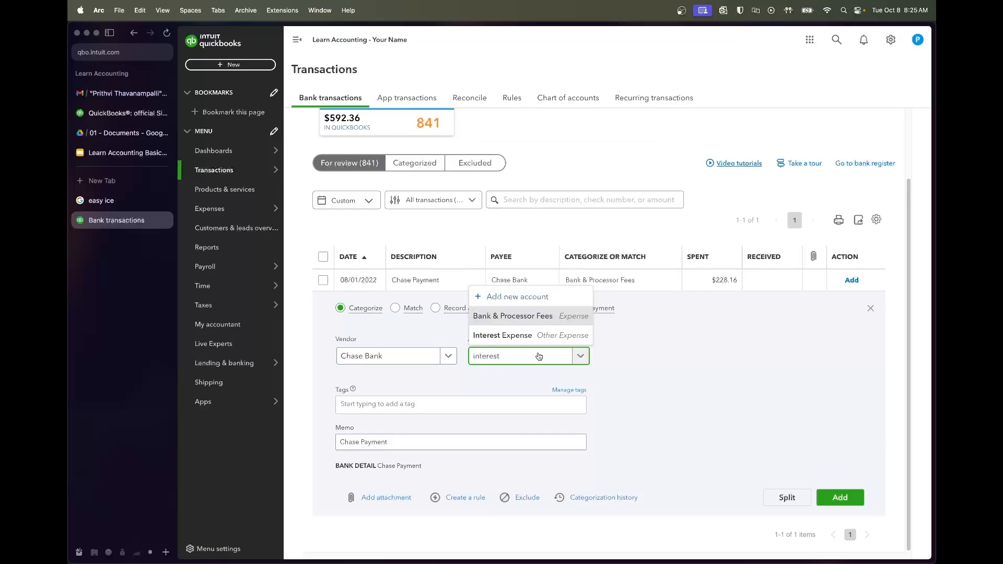
click(538, 339)
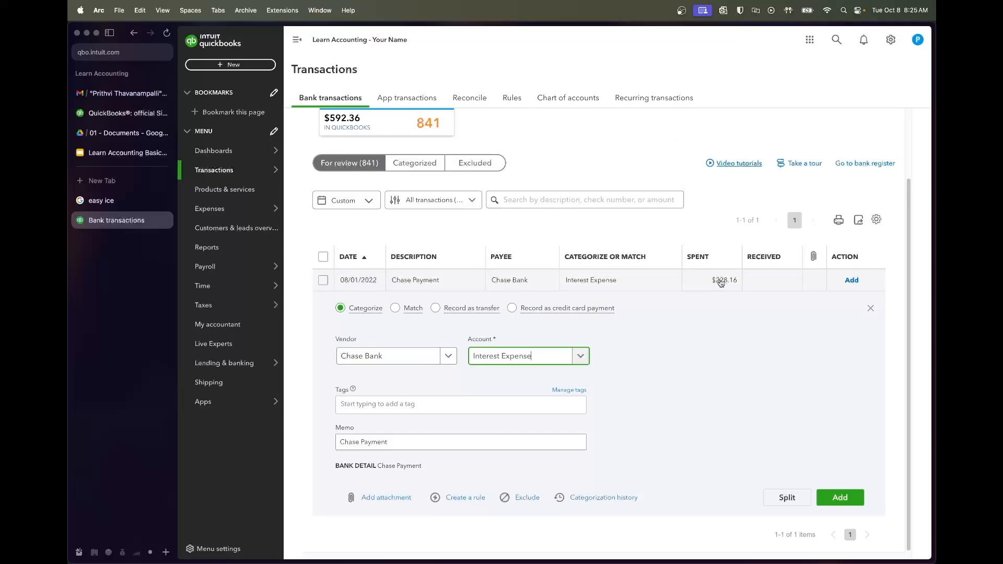
- Split the 08/01/2022 Chase Payment into two lines, describing the Interest Expense line as Interest Payment and the second line as Principal Payment
click(786, 501)
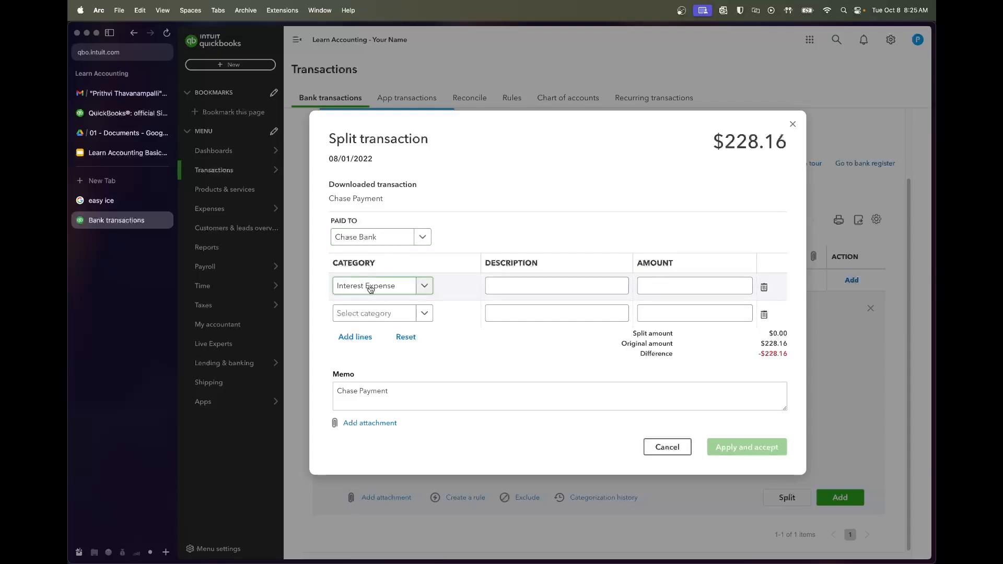
click(516, 289)
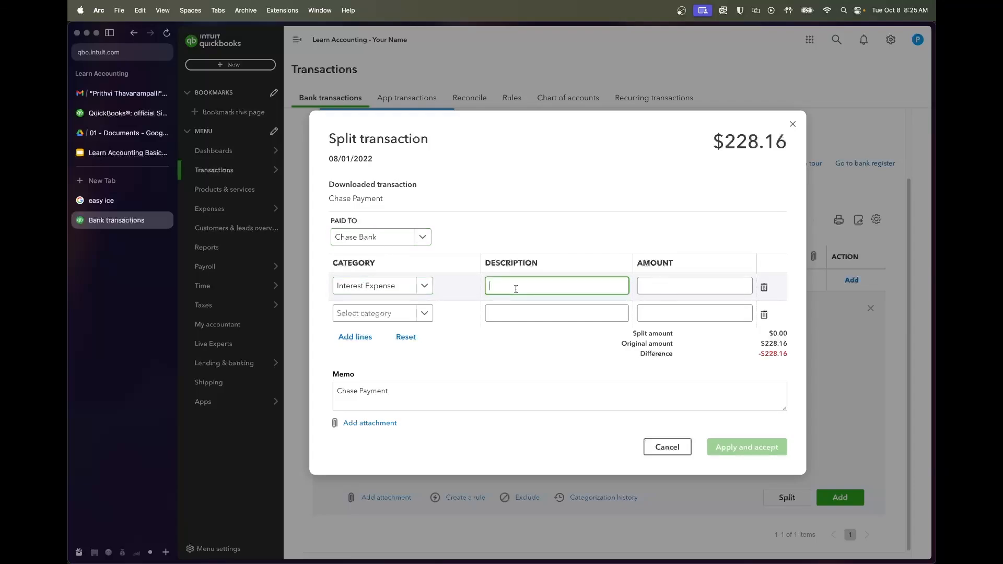
text(Interst)
text(est P)
text(ayment)
key(Tab)
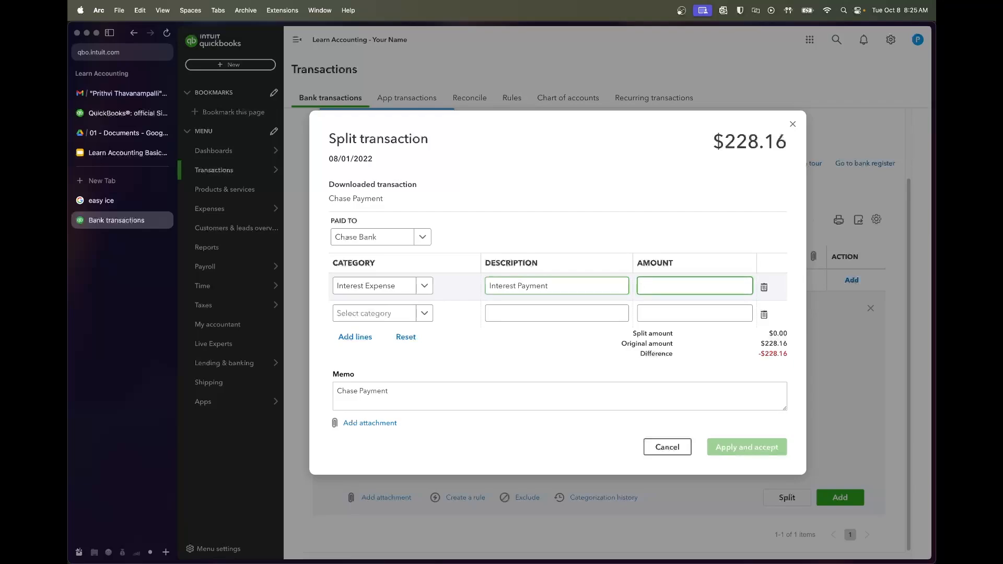
click(494, 313)
text(Principal Payment)
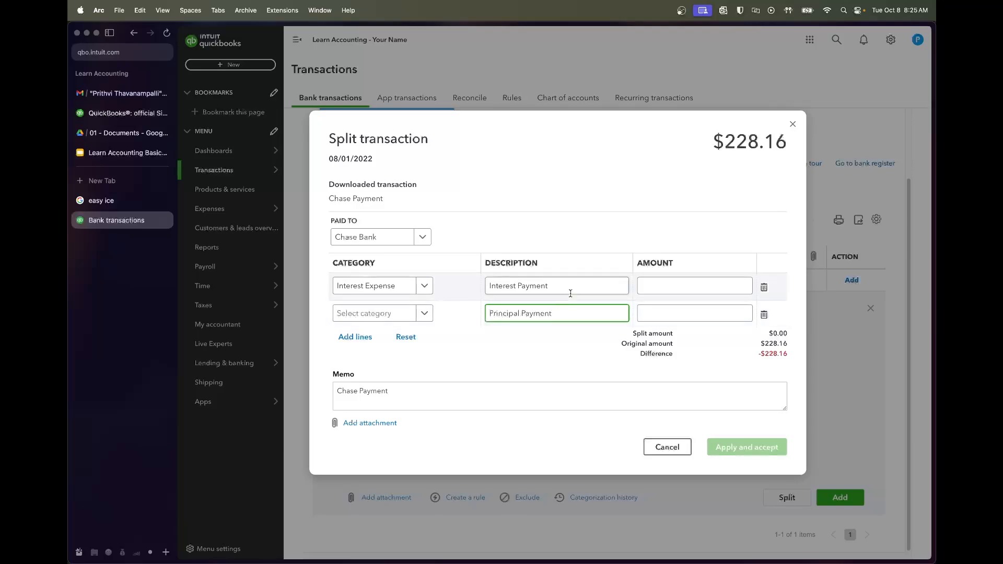
- Look up the 2022-08-01 interest in the Chase Loan Amortization Schedule in Google Drive and enter 37.50 as the Interest Payment line's amount
click(649, 287)
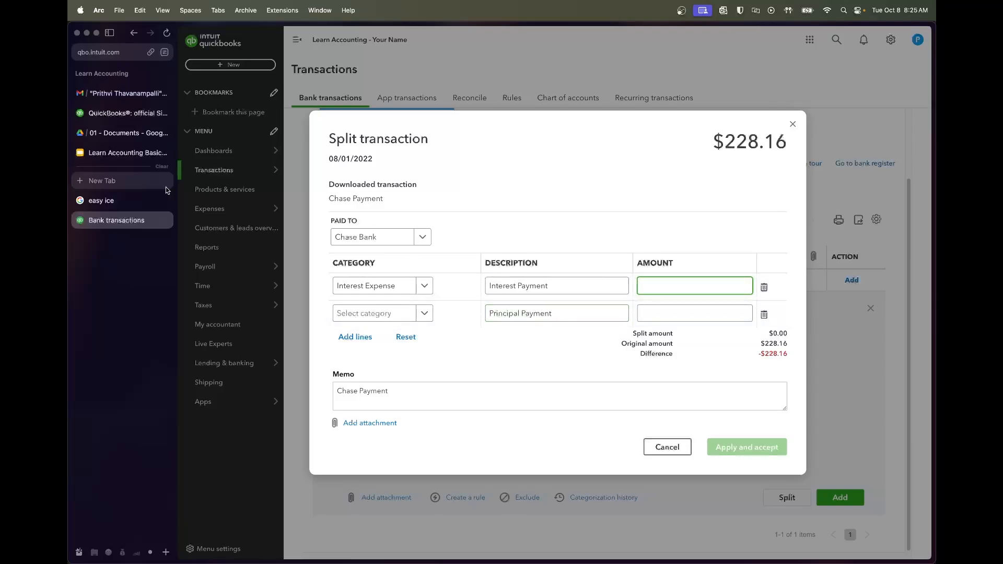
click(119, 132)
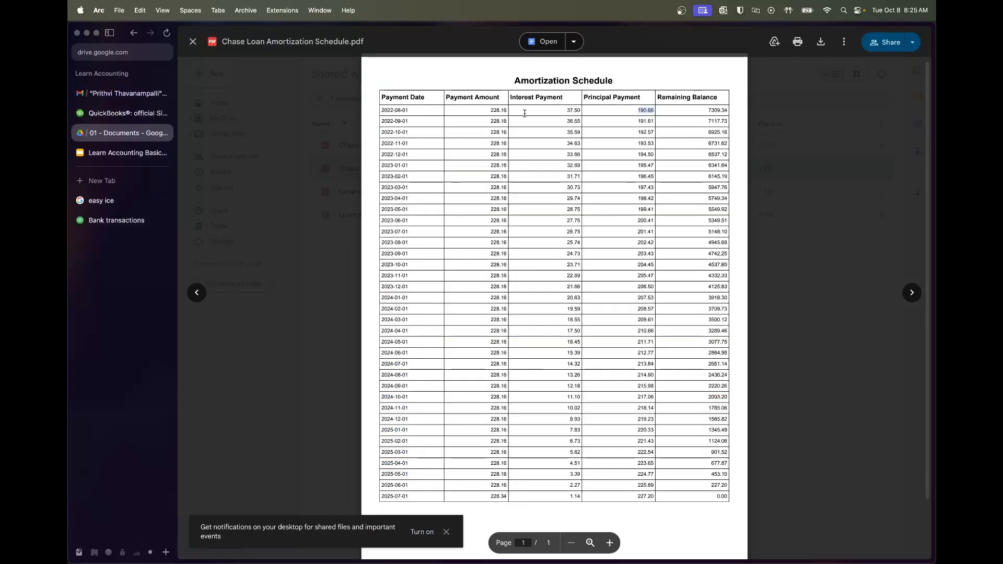
double_click(574, 110)
click(109, 221)
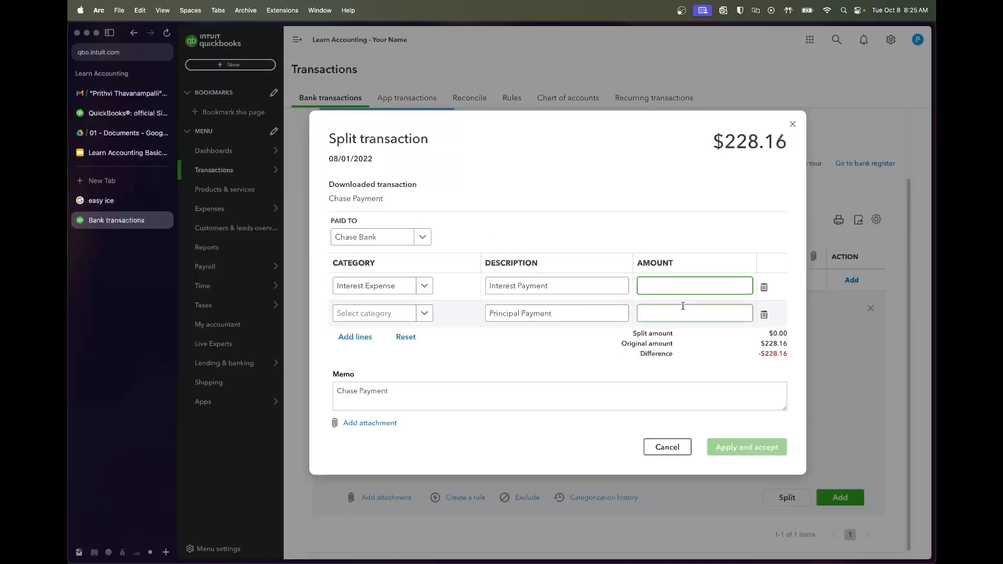
text(37.50)
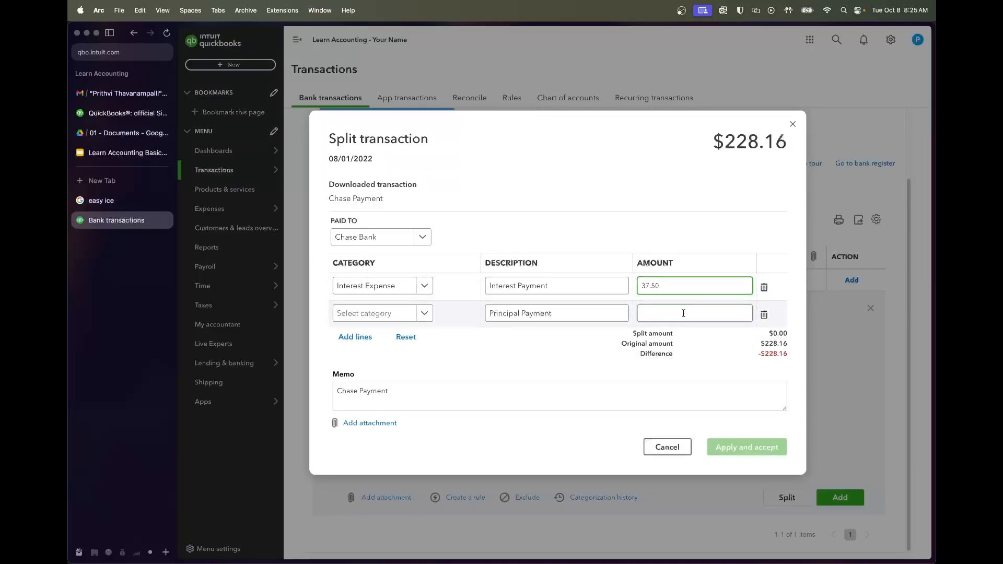
- Set the Principal Payment line's category to the Chase Loan account
click(518, 316)
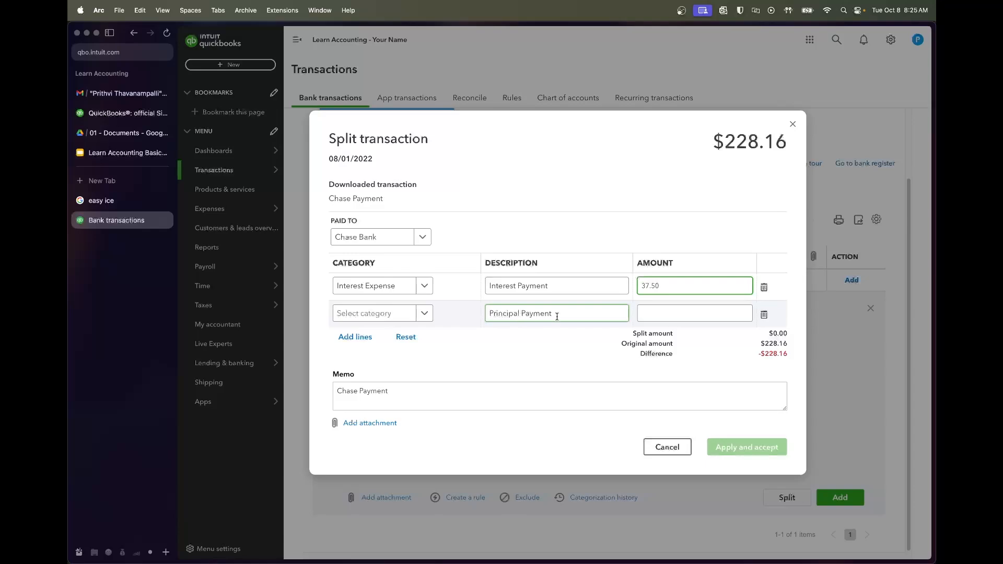
click(427, 314)
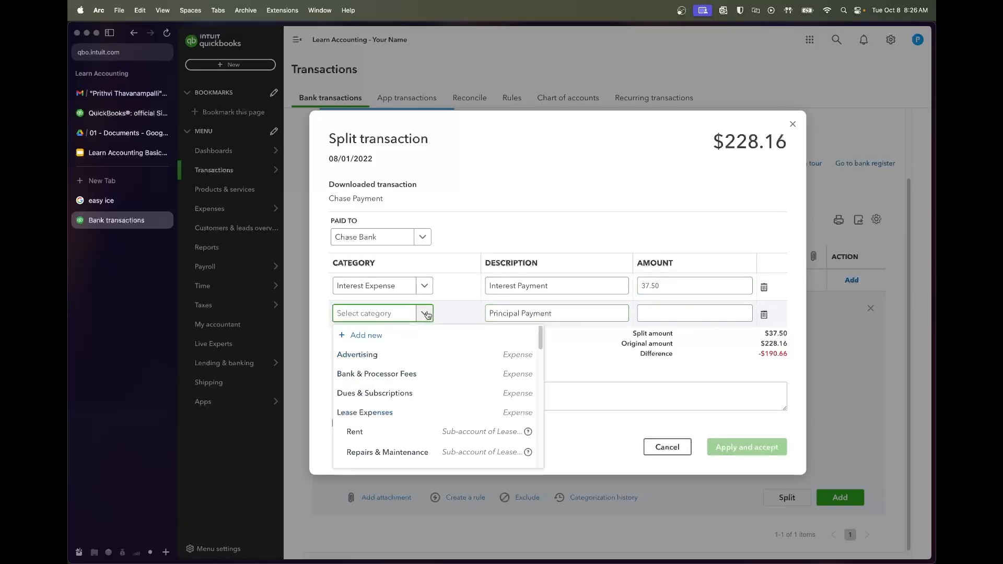
text(loan)
click(394, 354)
key(Tab)
key(Tab)
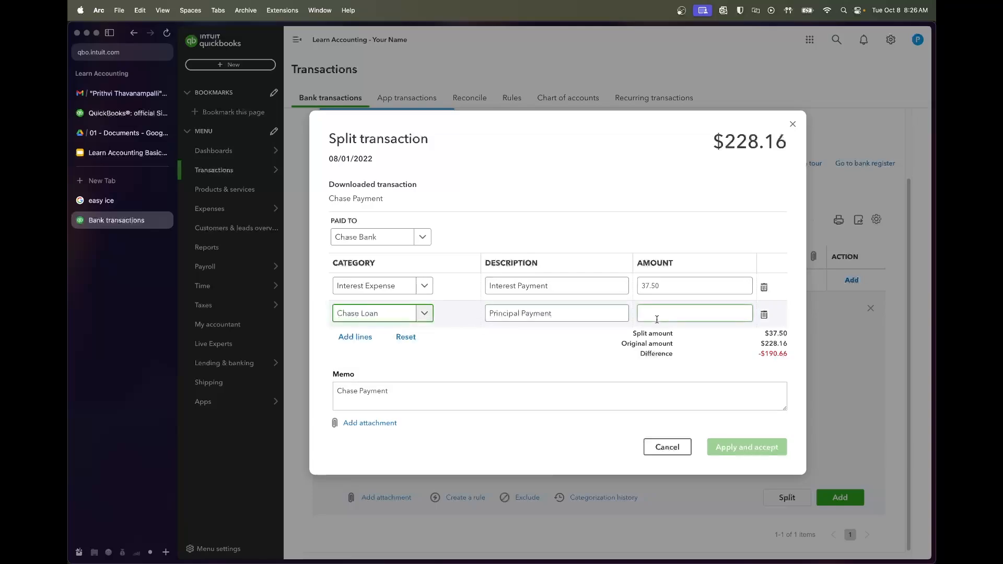
- Look up the 2022-08-01 principal in the amortization schedule, enter 190.66 for the Principal Payment line, and compare the split total with the transaction amount
click(125, 133)
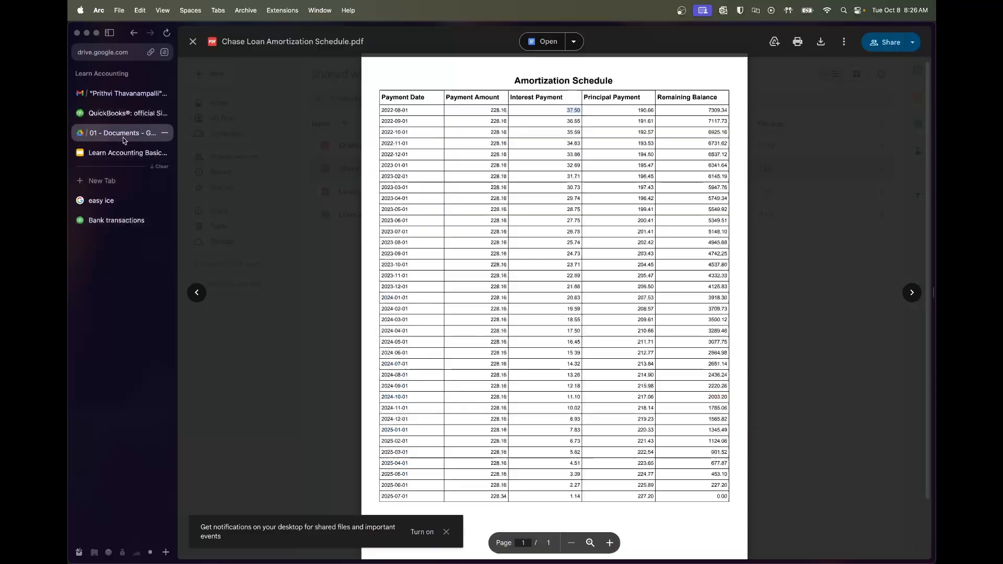
double_click(646, 110)
click(116, 220)
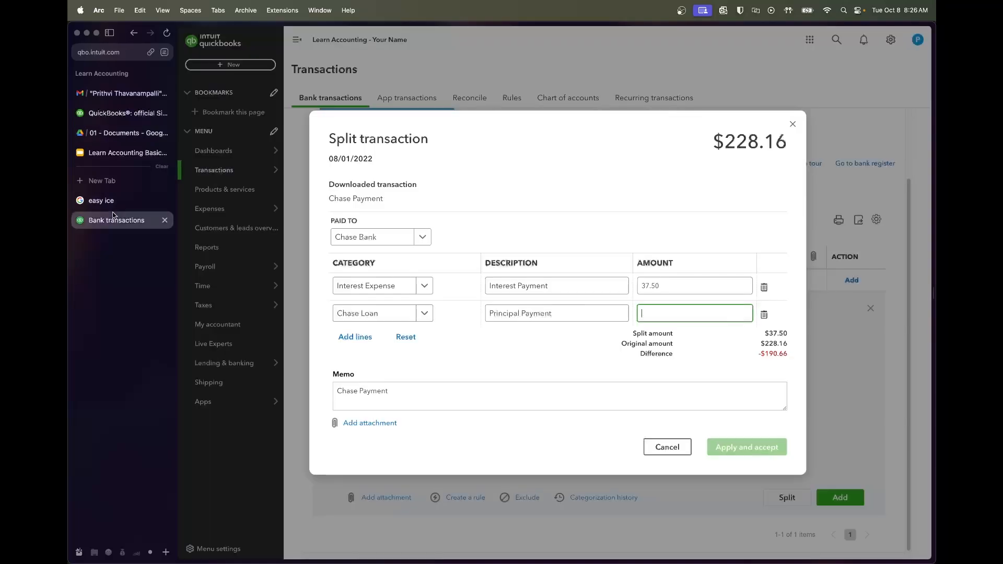
text(190.66)
key(Tab)
click(575, 351)
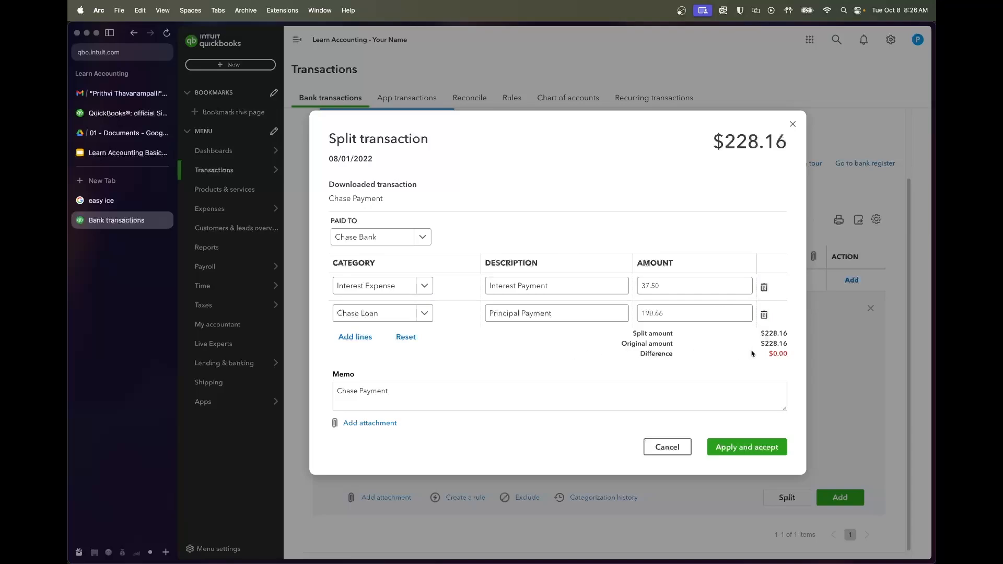
drag(765, 333, 786, 343)
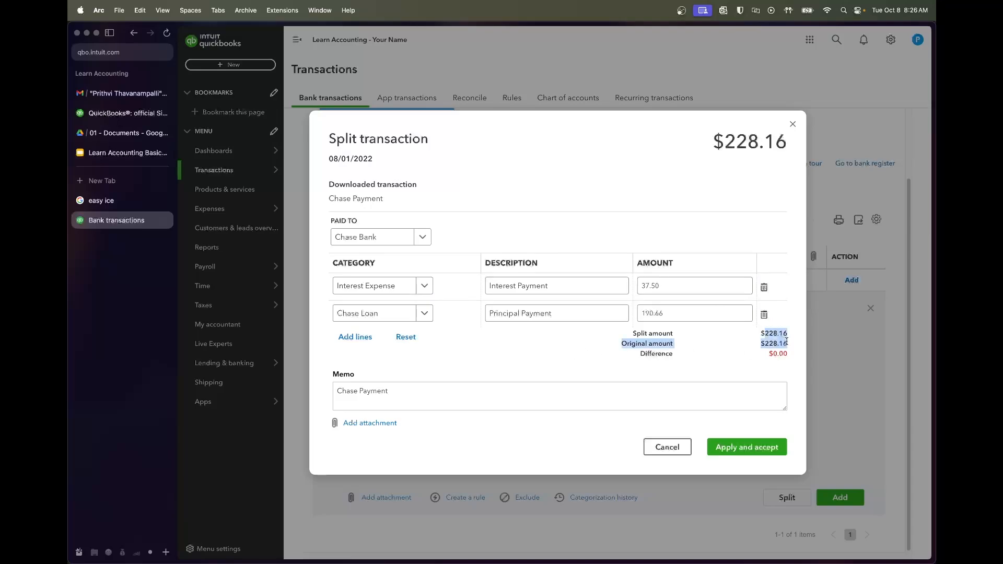
click(728, 132)
drag(726, 132, 788, 143)
click(763, 157)
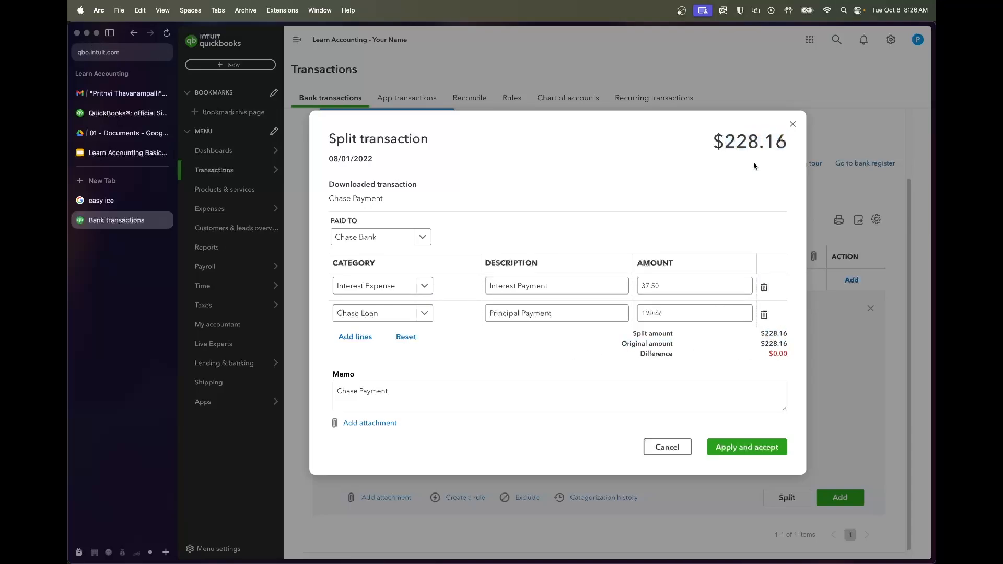